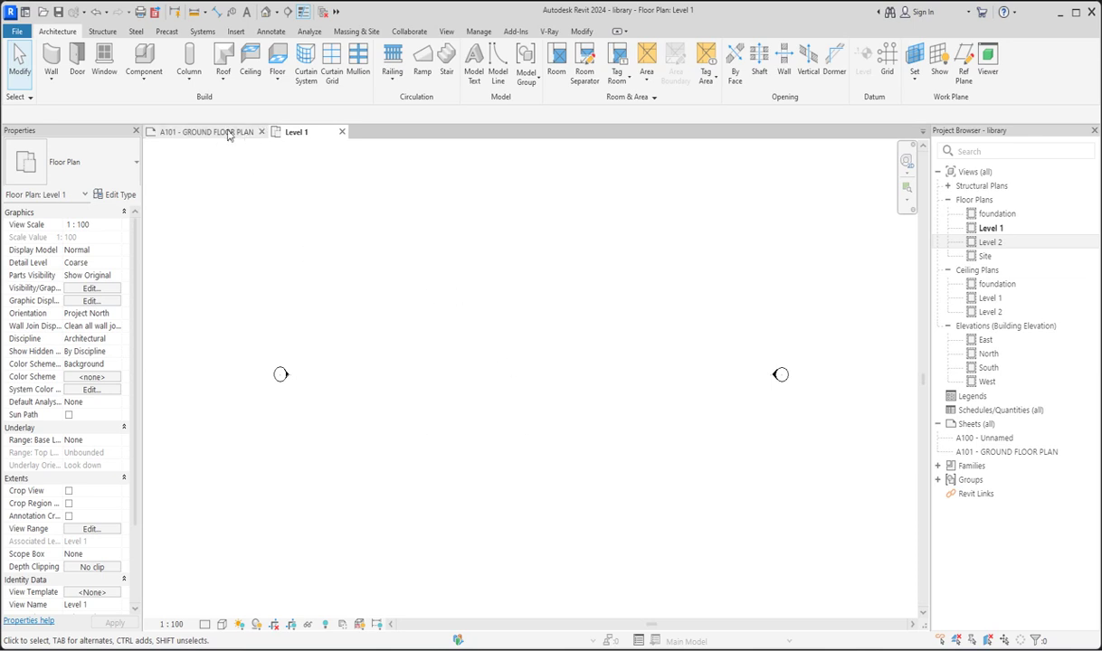
Step: Close the A101 - GROUND FLOOR PLAN sheet view so that only the Level 1 floor plan stays open
click(259, 132)
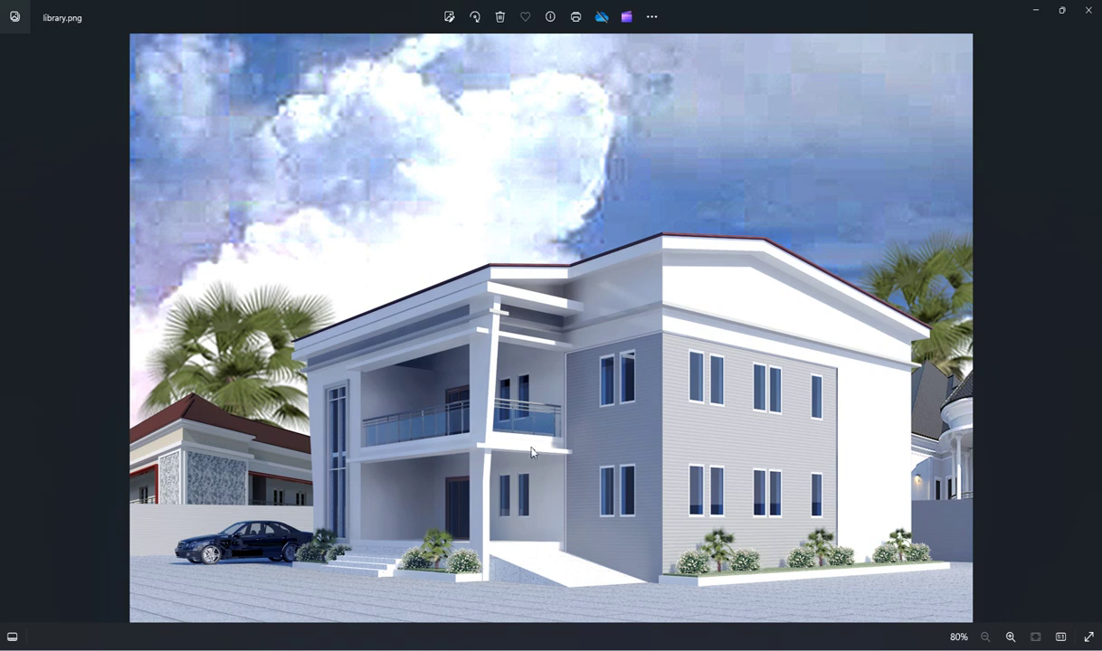
Step: Examine the library.png reference render of the building's entrance, balcony, side windows and roof, and return to the Revit floor plan
scroll(534, 457, up, 1)
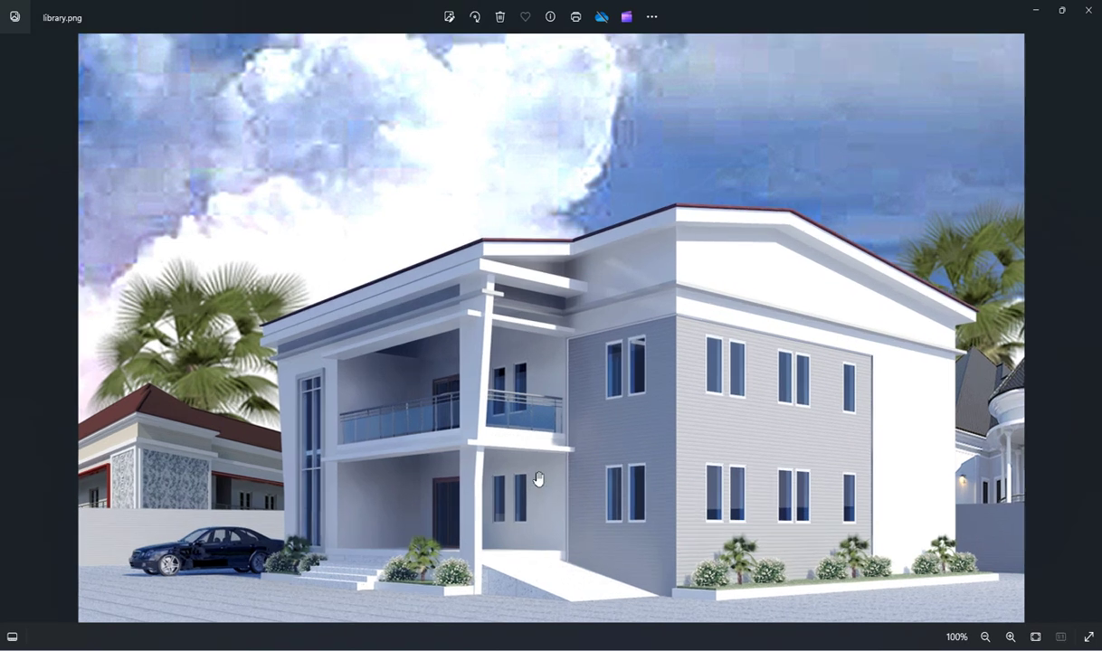
scroll(538, 479, down, 1)
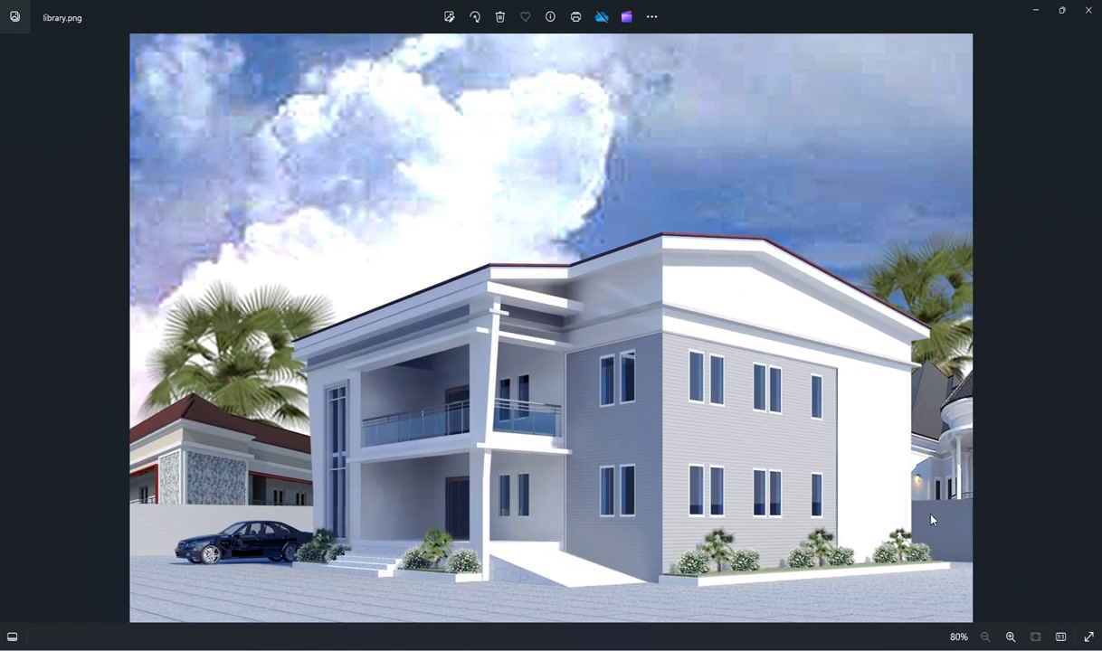
scroll(629, 418, up, 2)
scroll(464, 398, down, 2)
scroll(595, 586, up, 2)
scroll(470, 565, down, 2)
scroll(332, 484, up, 3)
scroll(312, 449, down, 3)
scroll(498, 409, up, 1)
scroll(230, 146, down, 1)
click(664, 588)
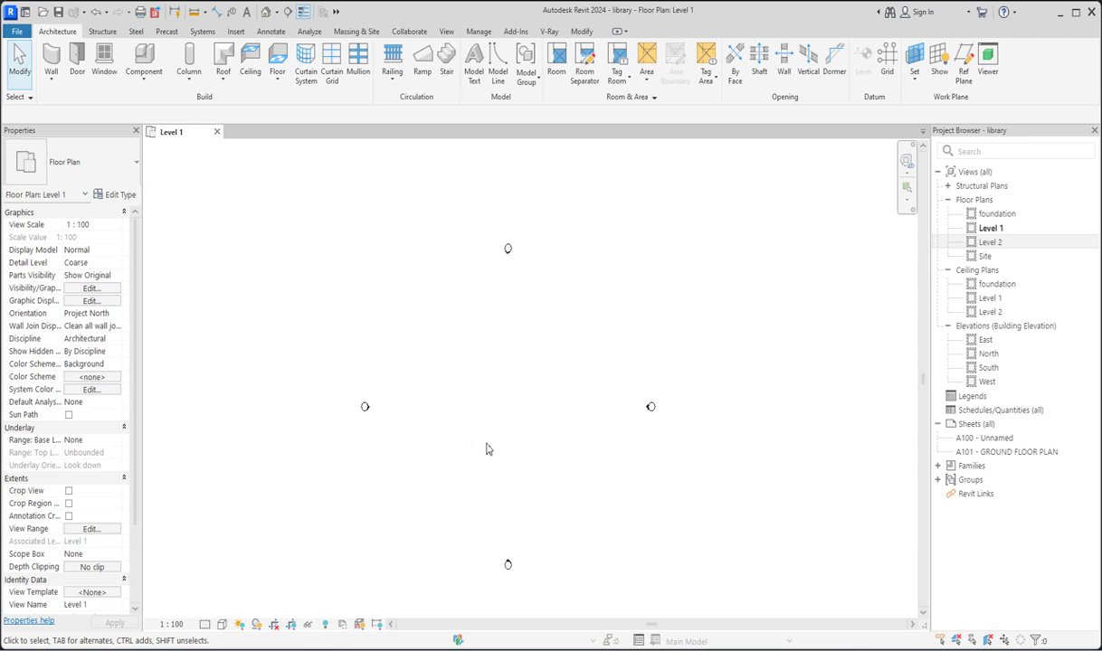
Step: With the Basic Wall Generic - 200mm type, draw a 3200 mm horizontal wall in the upper-left area between the elevation markers on Level 1
scroll(561, 354, up, 1)
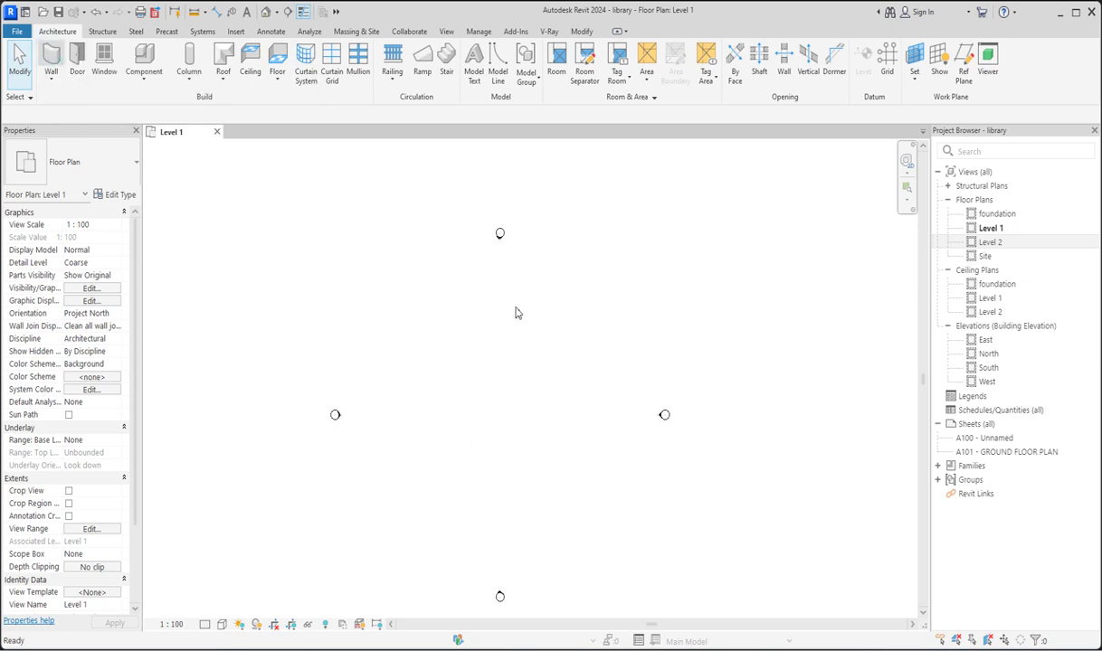
key(w)
key(a)
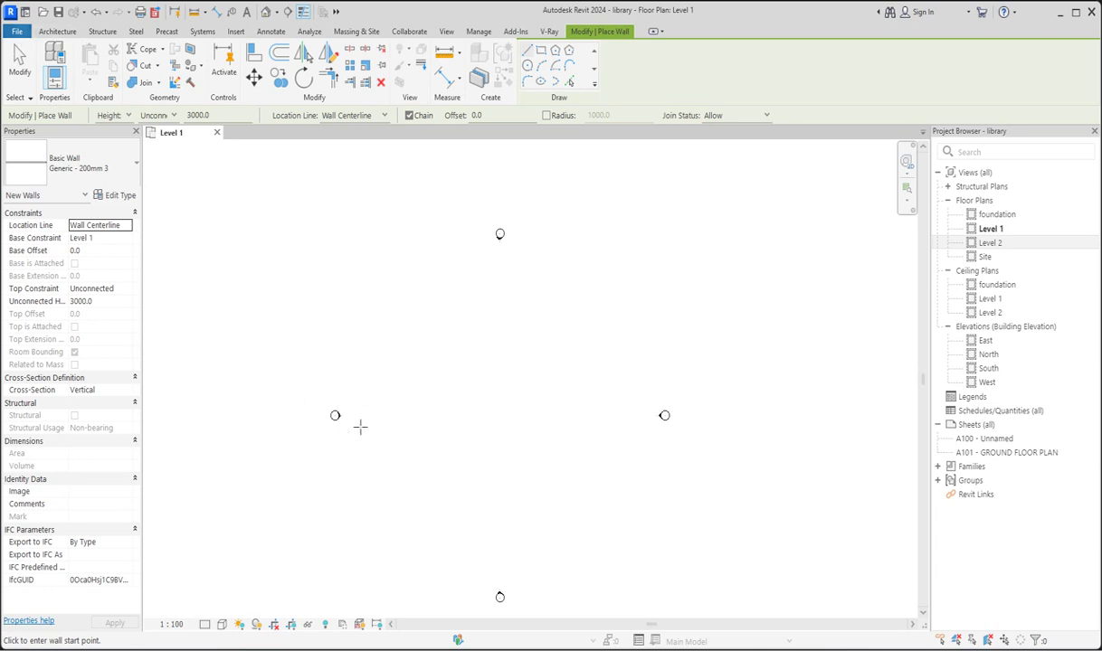
click(122, 173)
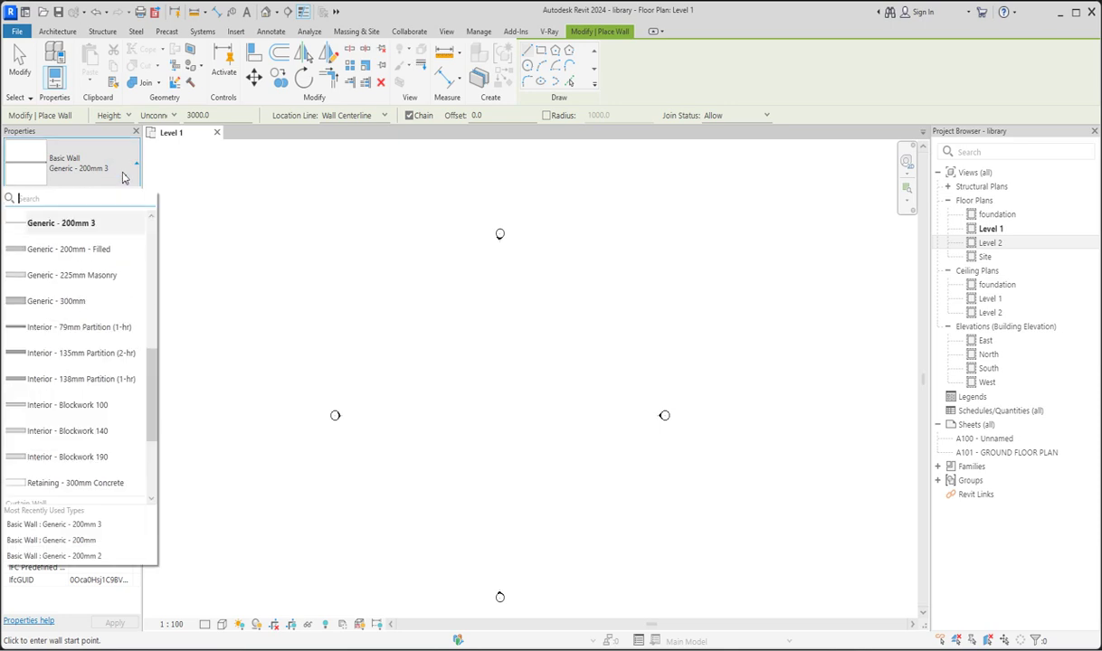
click(94, 541)
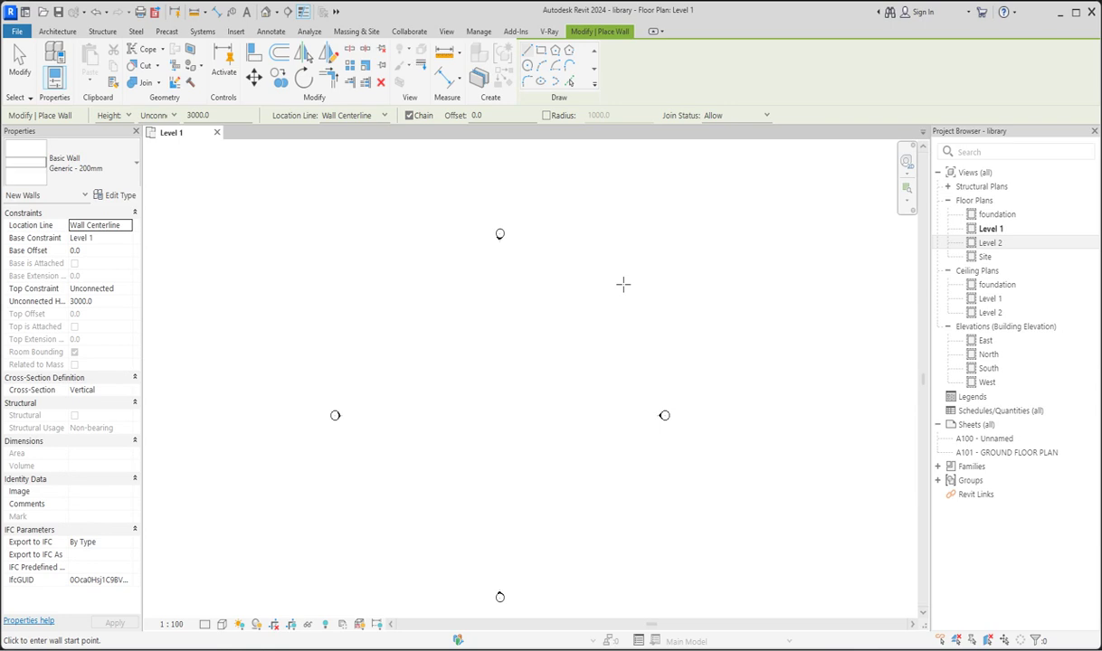
click(416, 307)
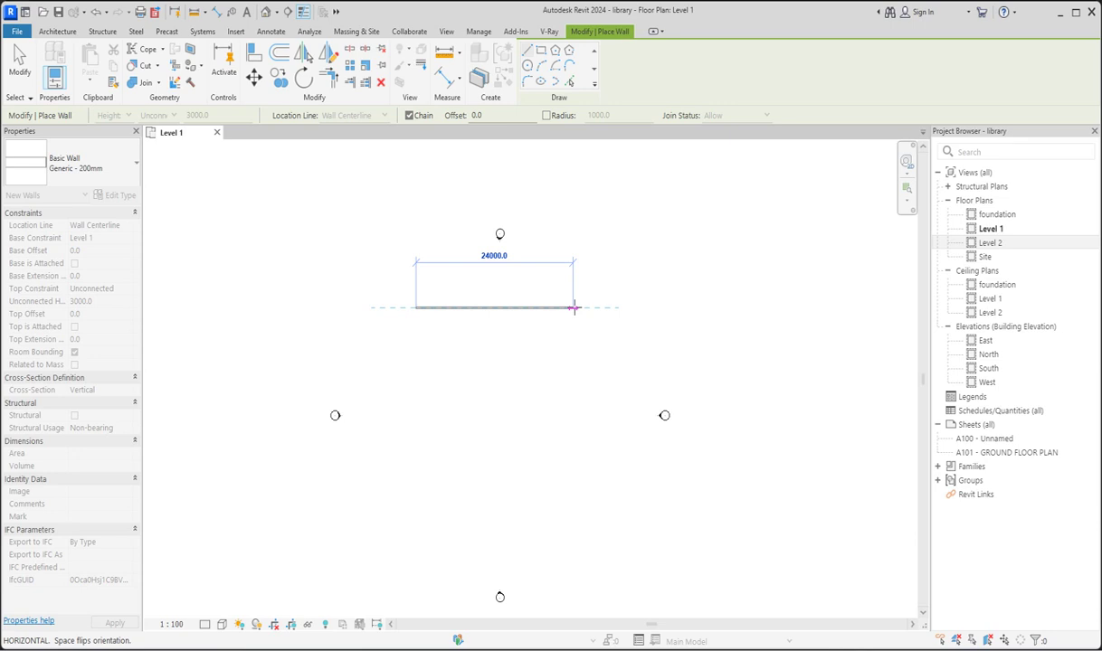
text(3200)
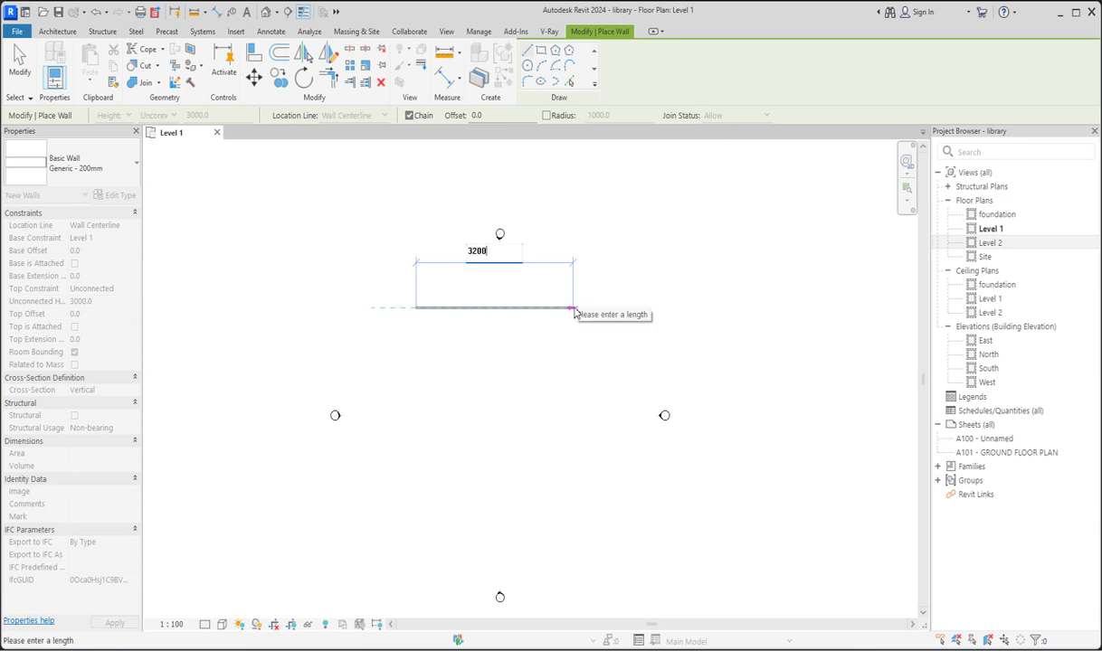
key(Return)
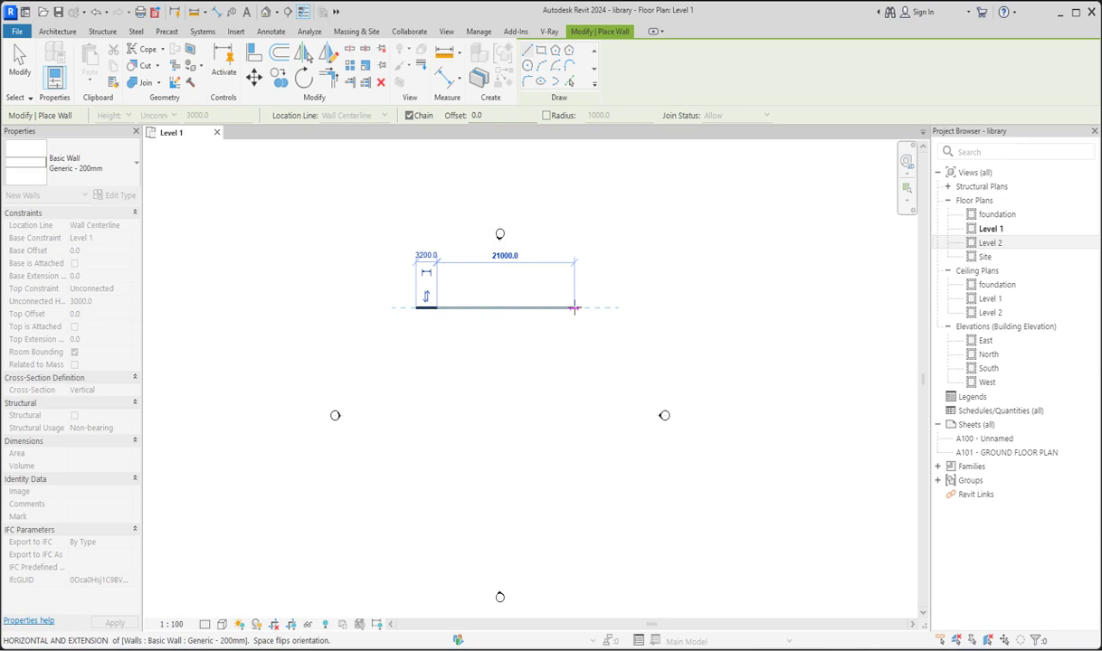
Step: Continue the wall chain about 4000 mm down, back beneath the 3200 mm wall and up to its start, closing the first rectangular room
scroll(447, 340, up, 2)
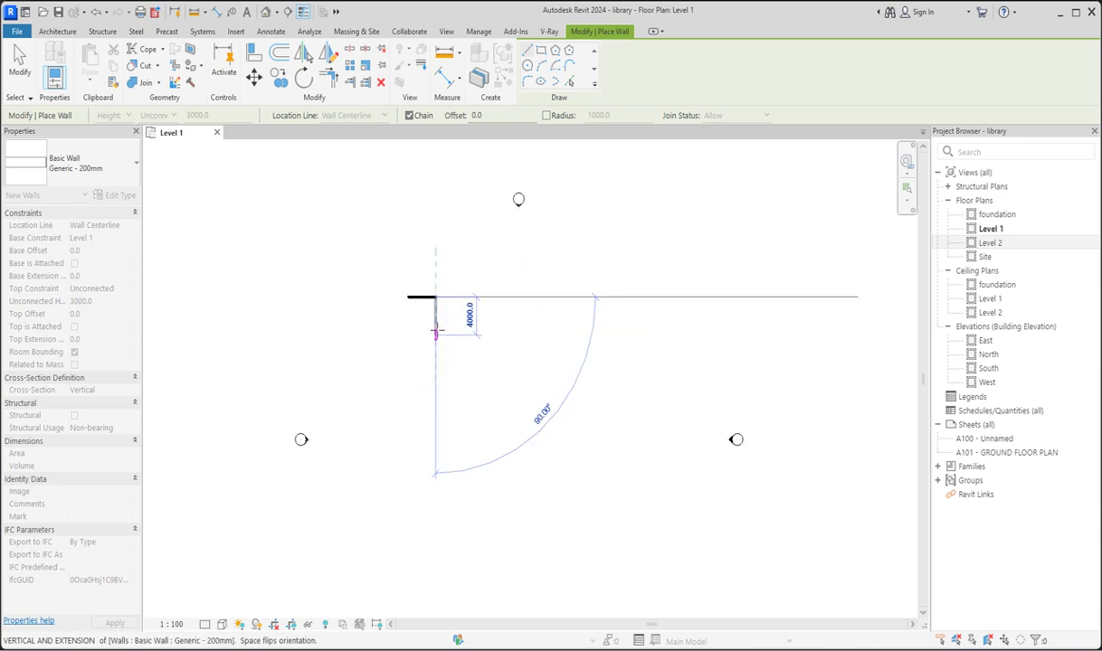
click(436, 334)
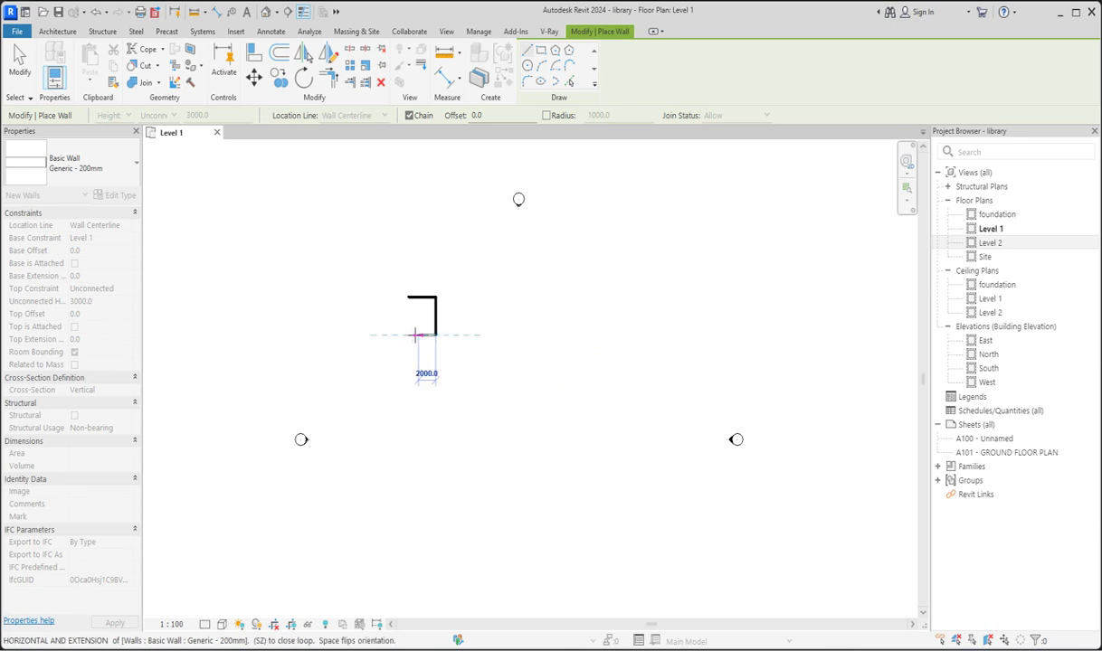
click(408, 335)
click(407, 296)
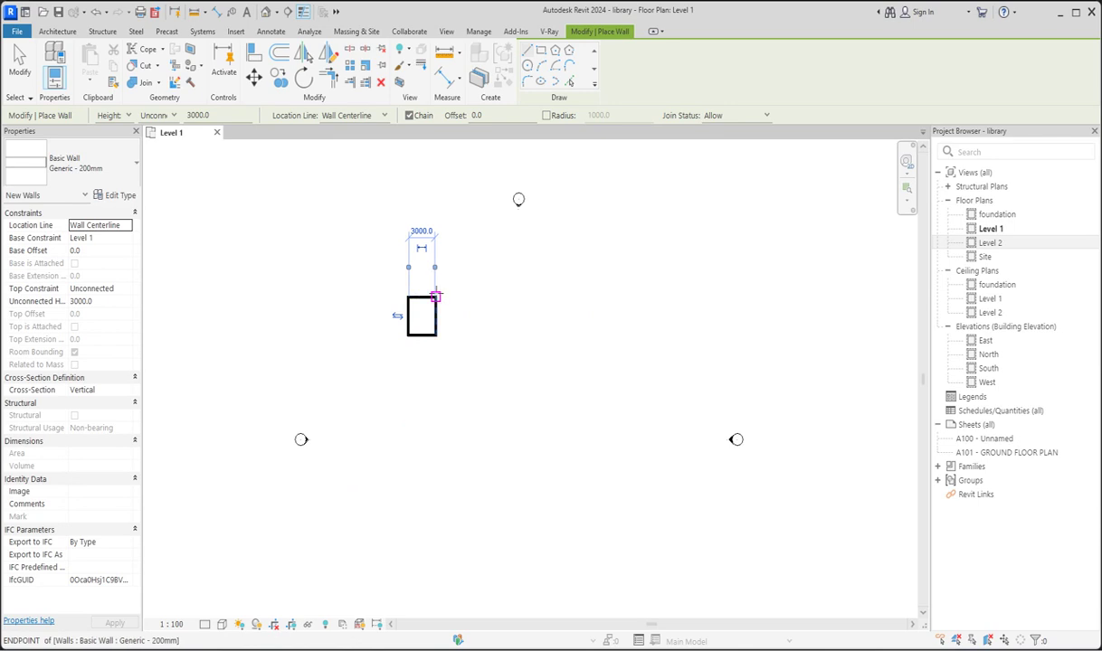
Step: From the first room's upper-right corner, draw a 3000 mm connecting wall, and build a second room about 5000 mm wide and 6000 mm deep
click(435, 296)
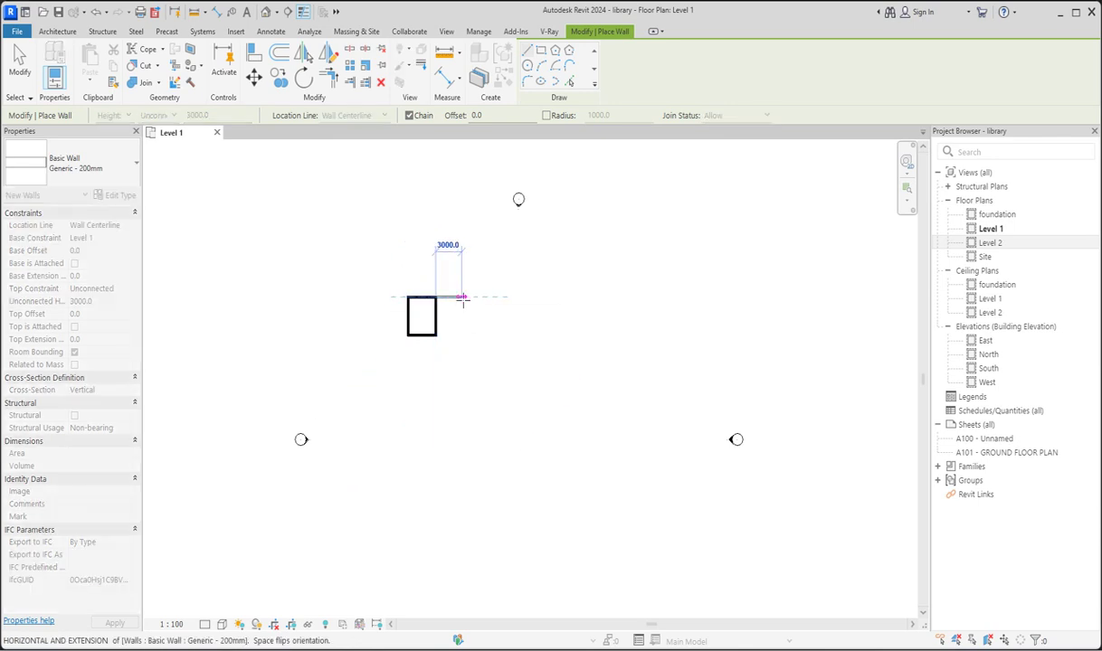
click(462, 296)
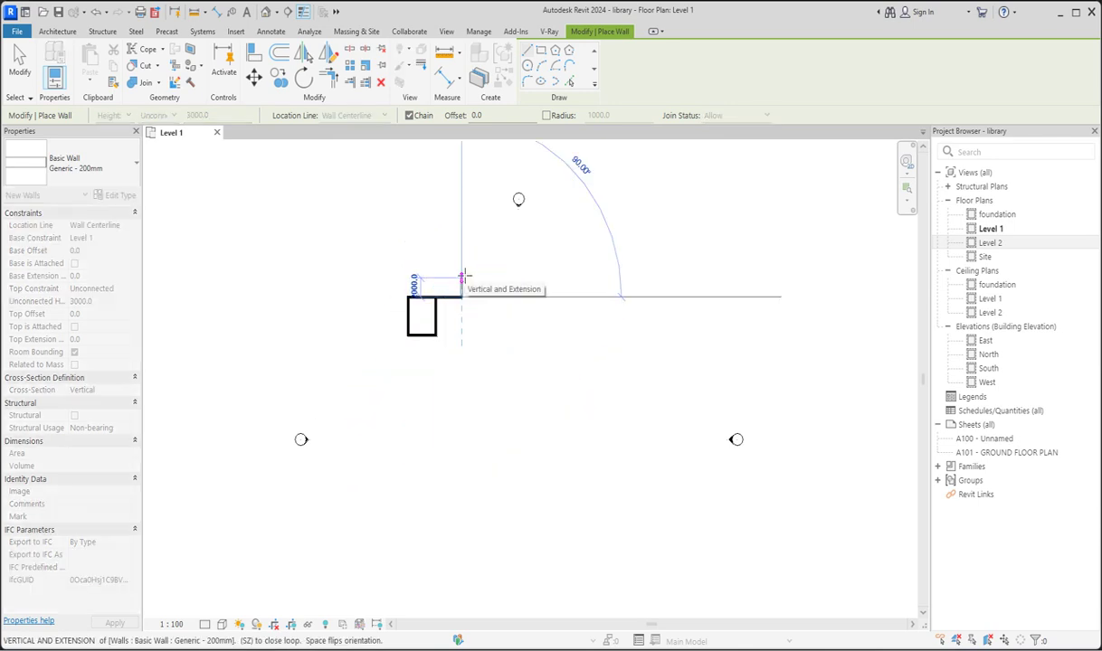
click(463, 278)
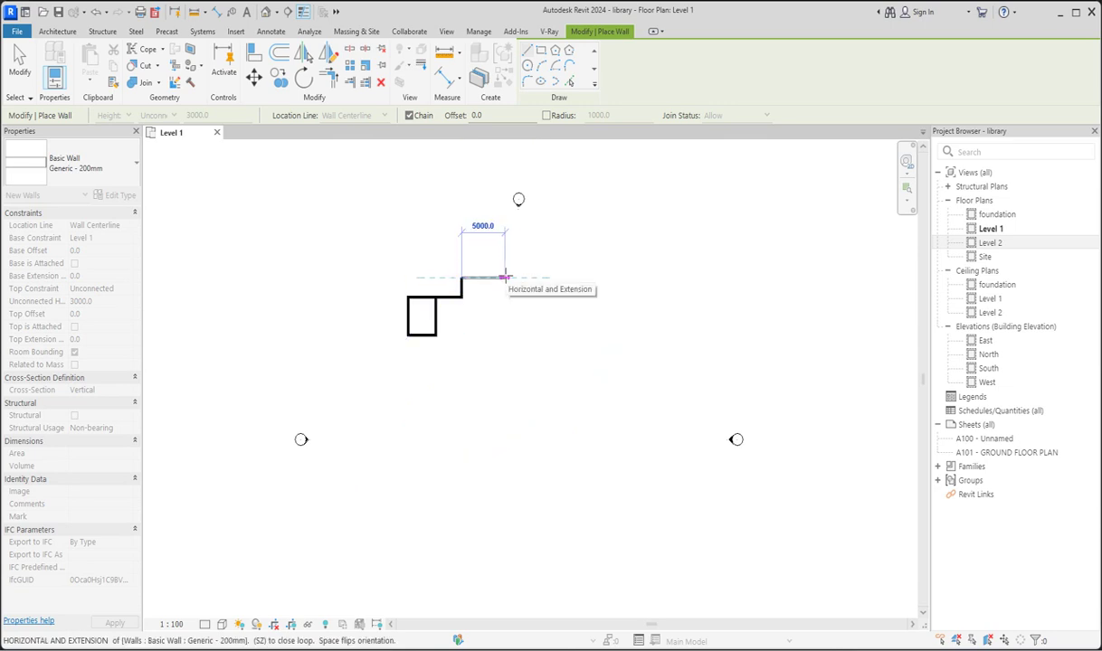
click(505, 278)
click(508, 296)
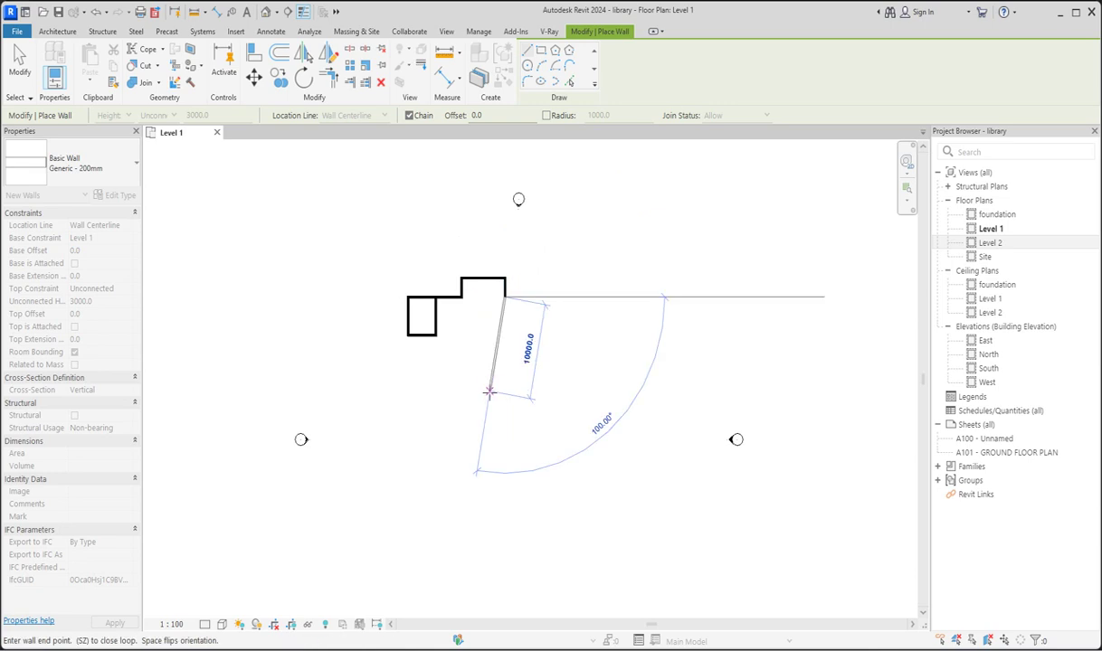
click(505, 334)
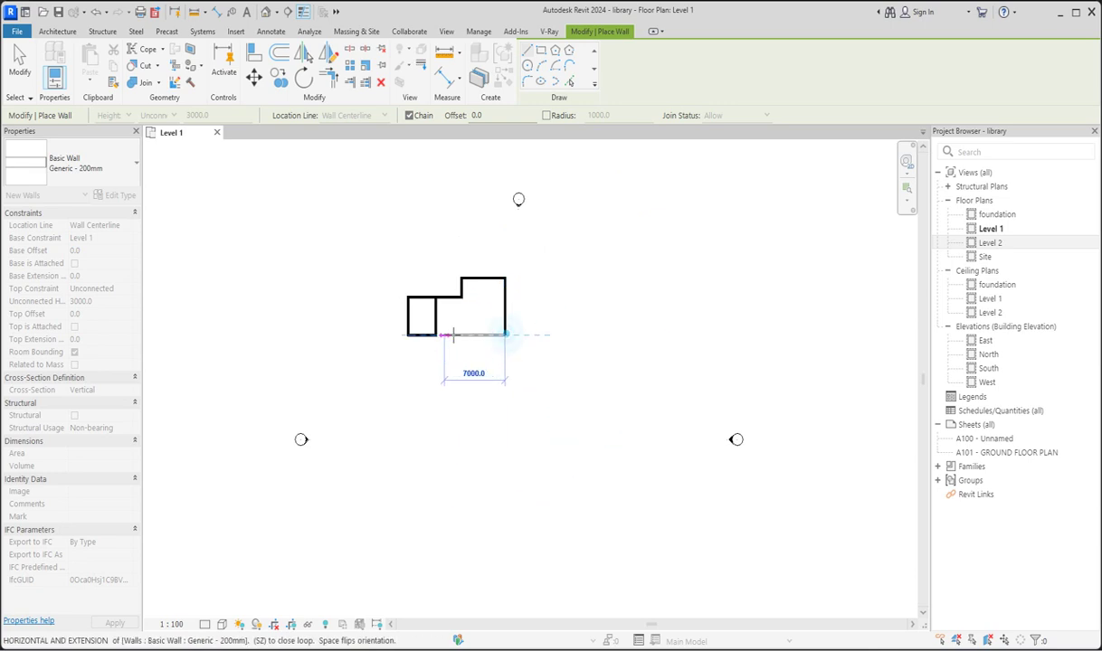
click(462, 335)
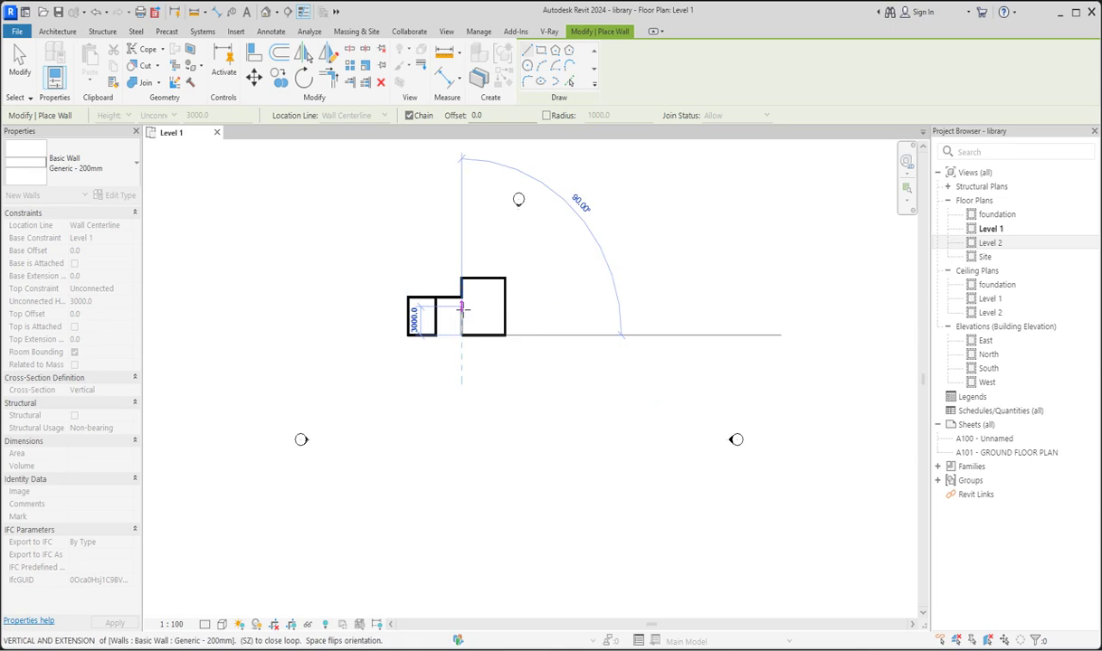
key(Escape)
Step: Draw walls for another room of equal width directly below the first room, closing at the first room's lower-right corner
scroll(415, 340, up, 1)
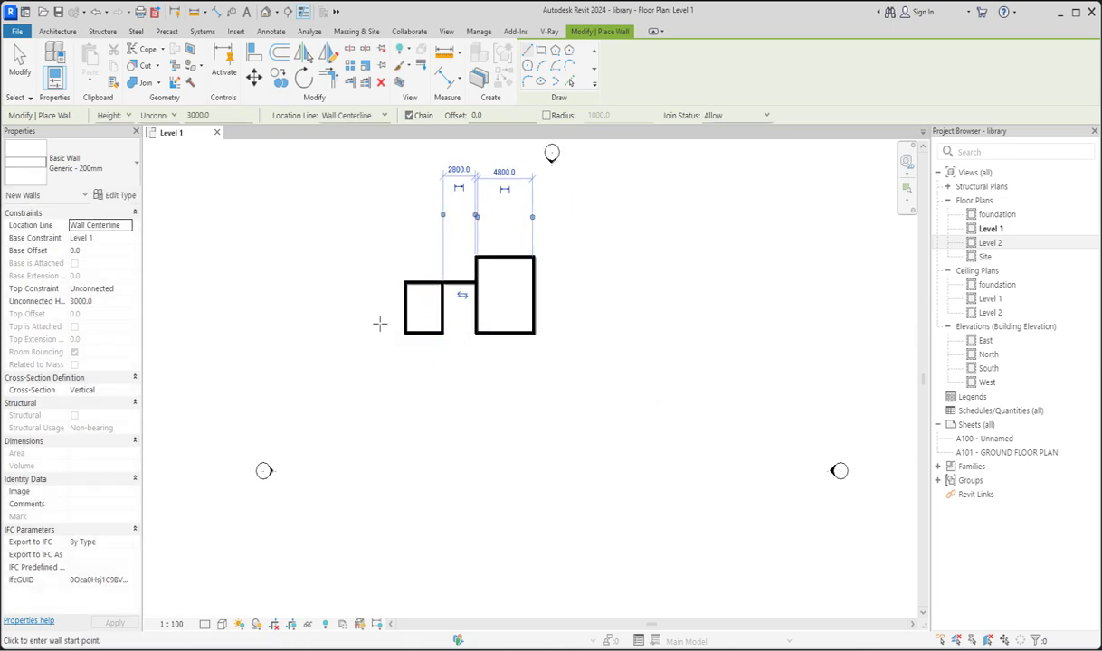
click(405, 333)
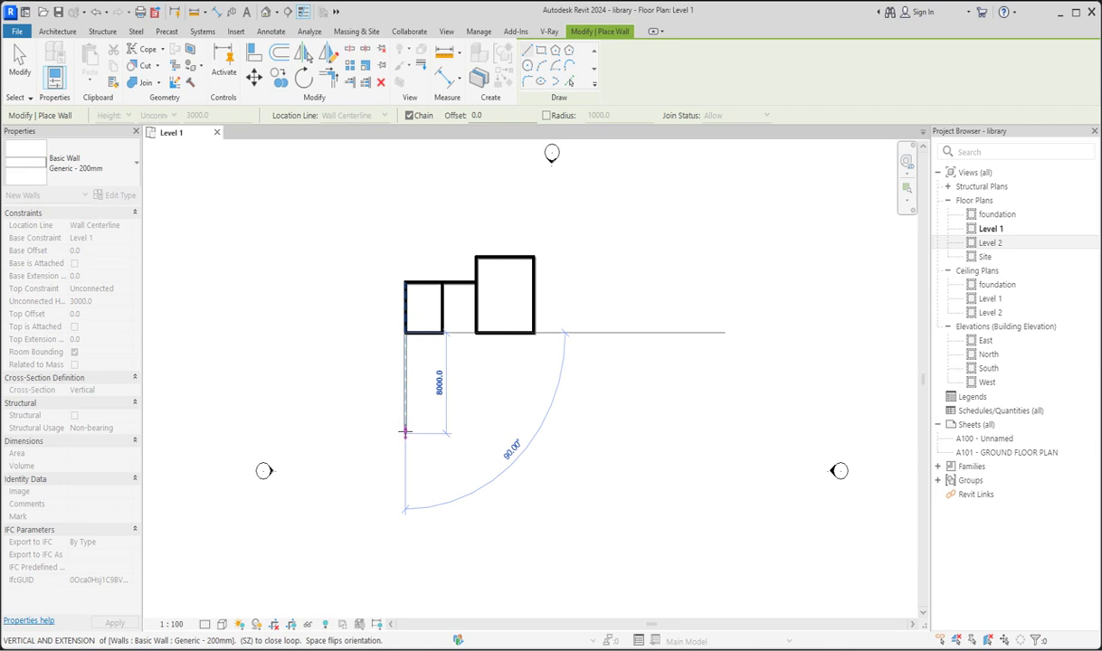
click(406, 395)
click(443, 395)
click(442, 333)
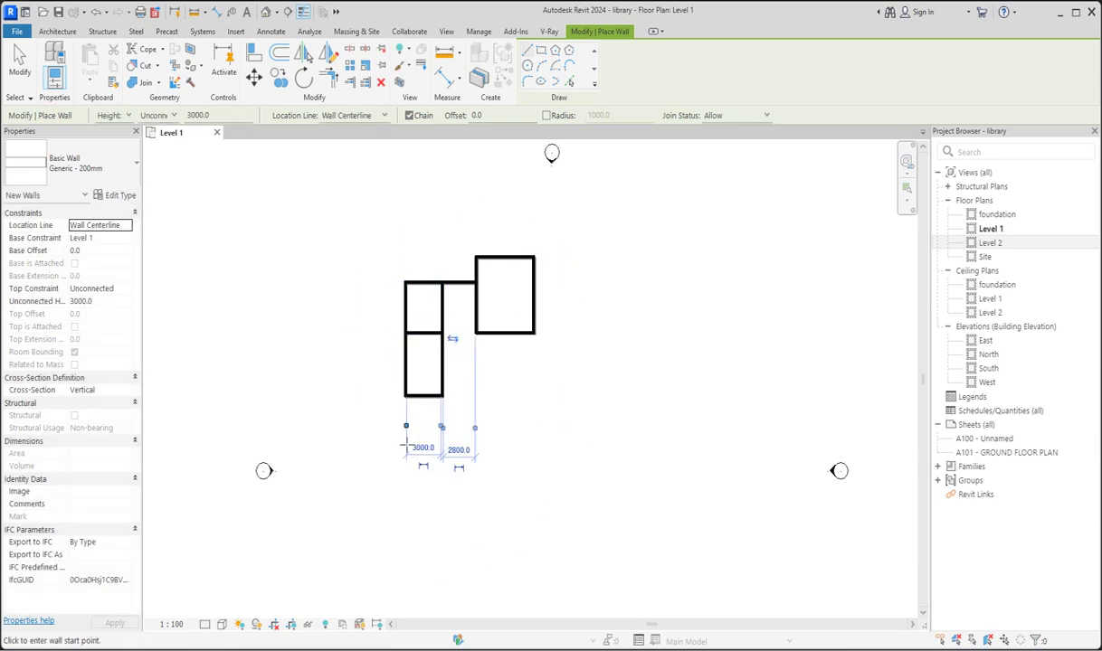
click(406, 395)
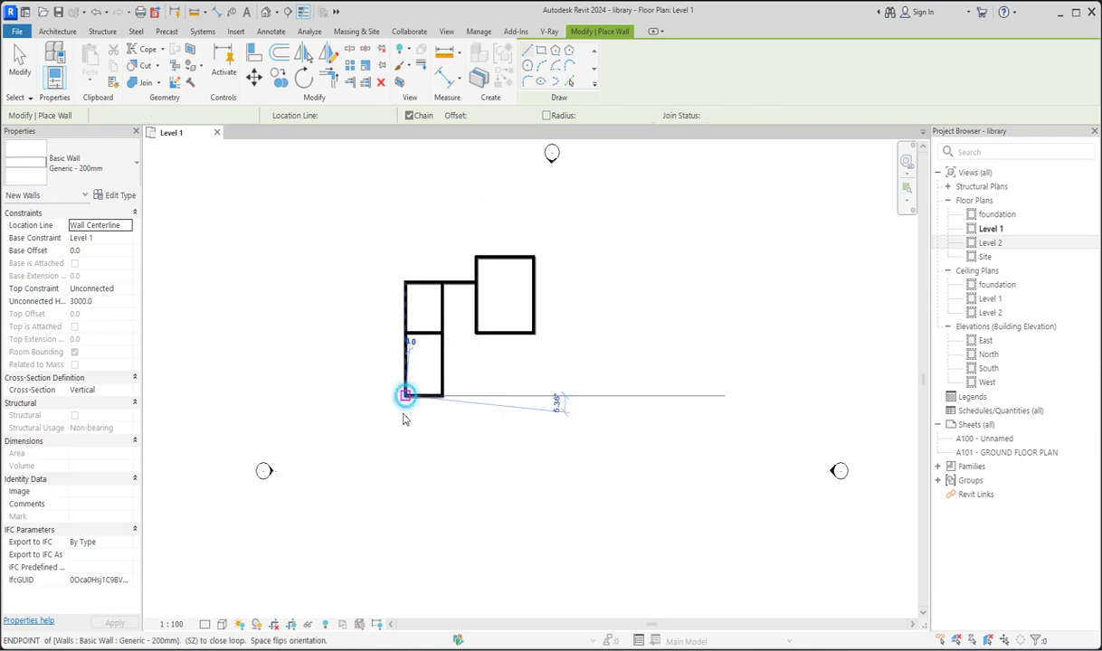
key(Escape)
key(Escape)
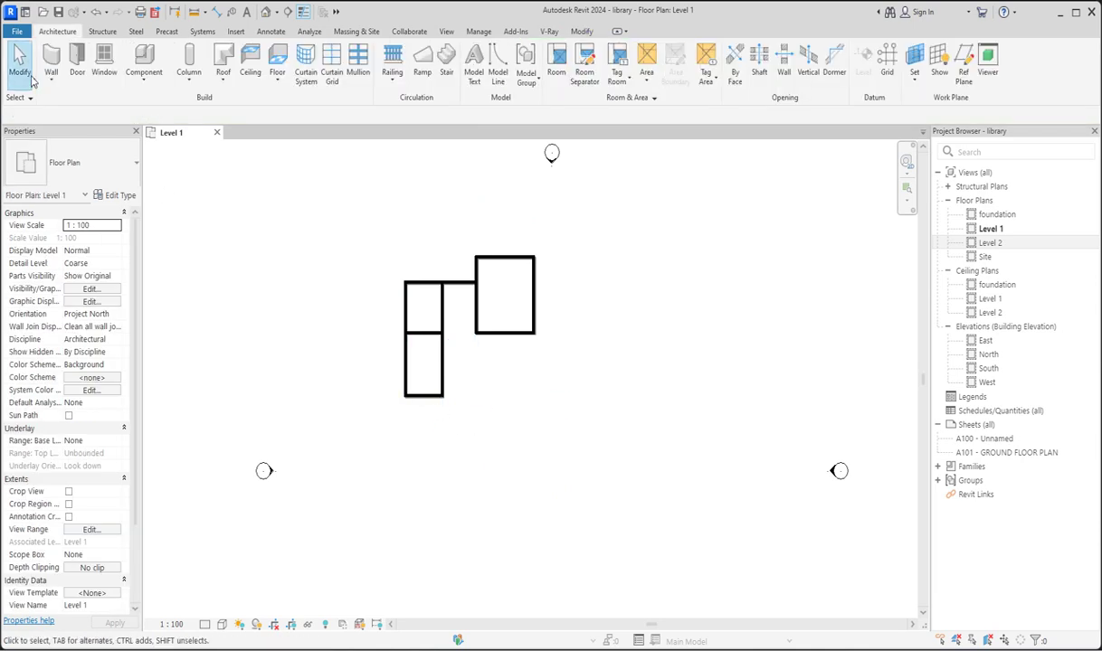
Step: Draw walls for a third room in the left column, about 4000 mm deep and matching the width of the rooms above
click(56, 64)
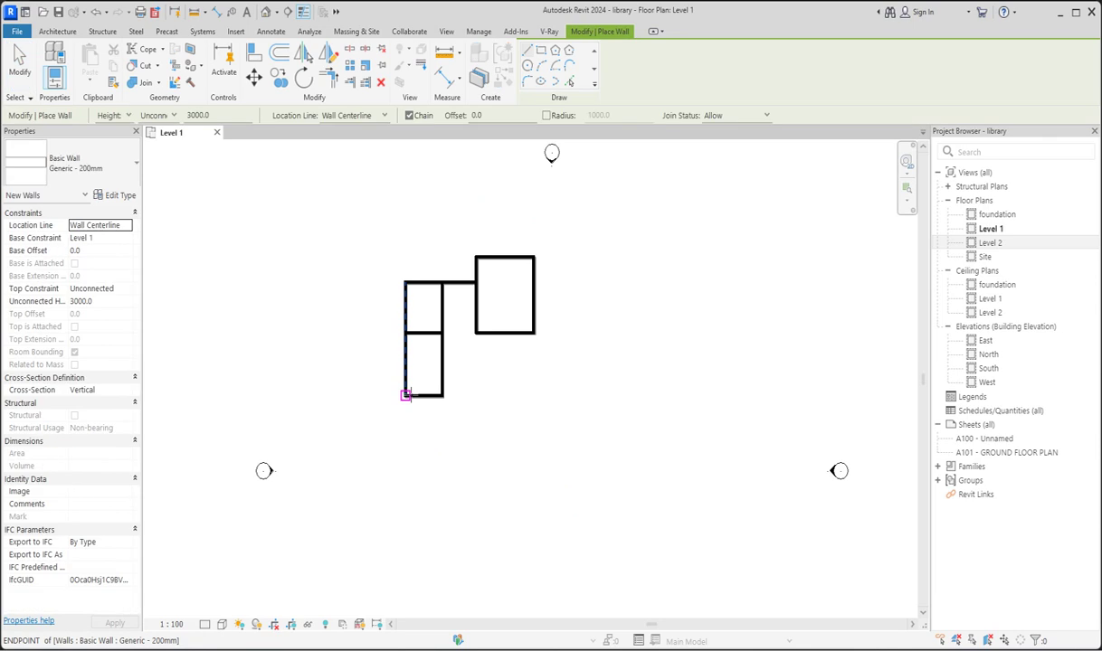
click(405, 395)
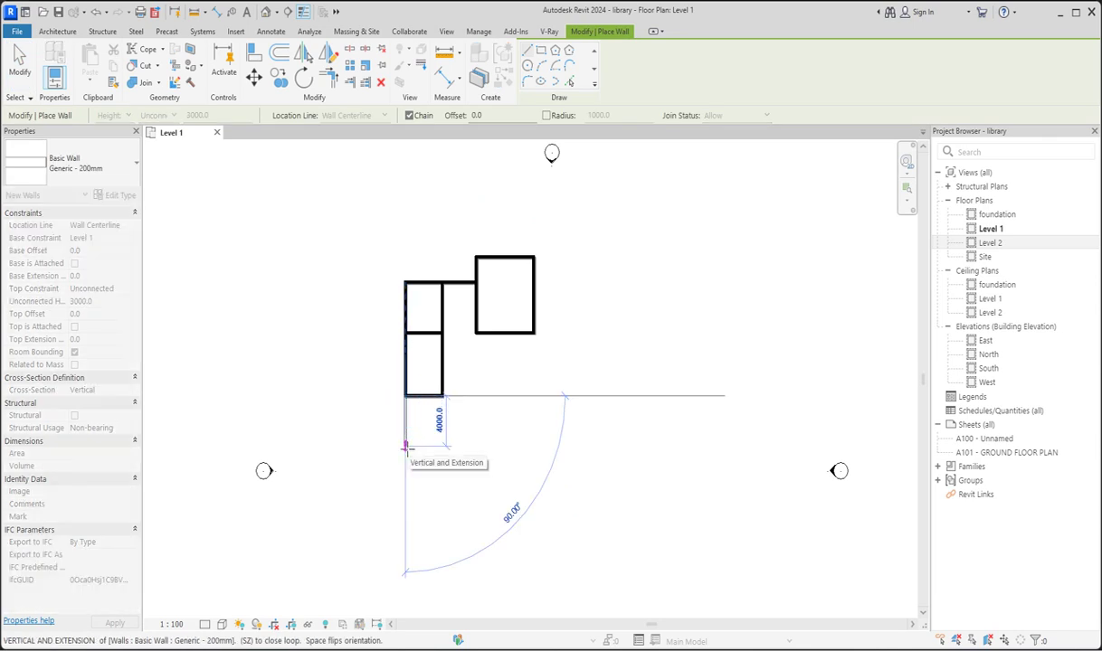
click(405, 446)
click(442, 446)
click(442, 395)
key(Escape)
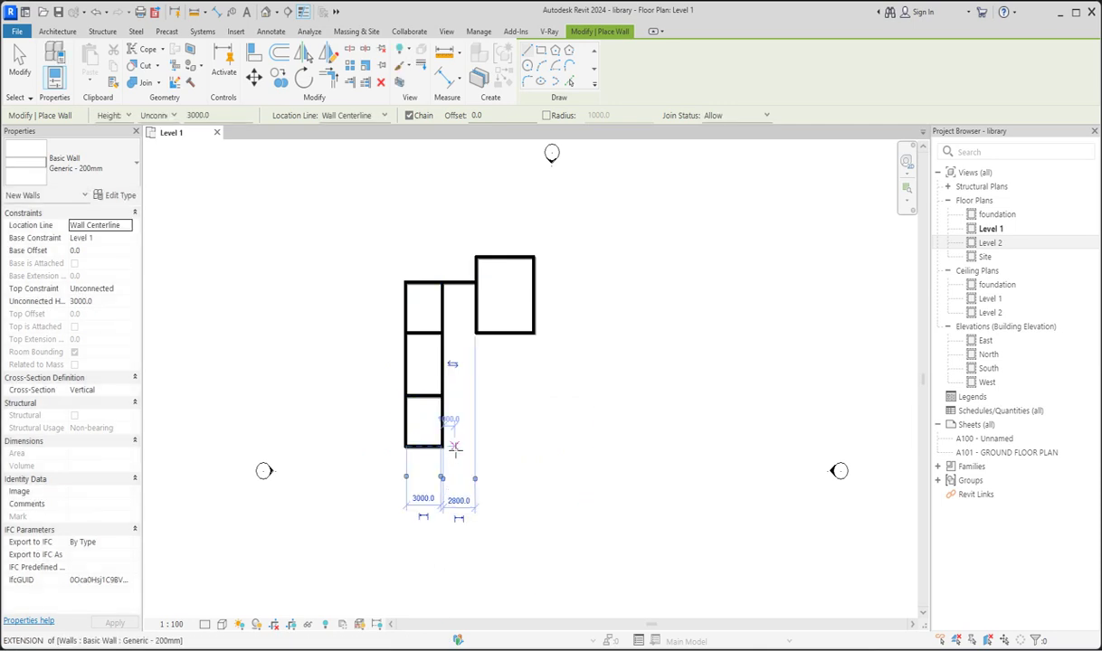
Step: From the lowest left room's lower-right corner, draw a U-shaped wall projection about 2500 mm down, 3000 mm across and back up
scroll(450, 447, up, 3)
click(442, 446)
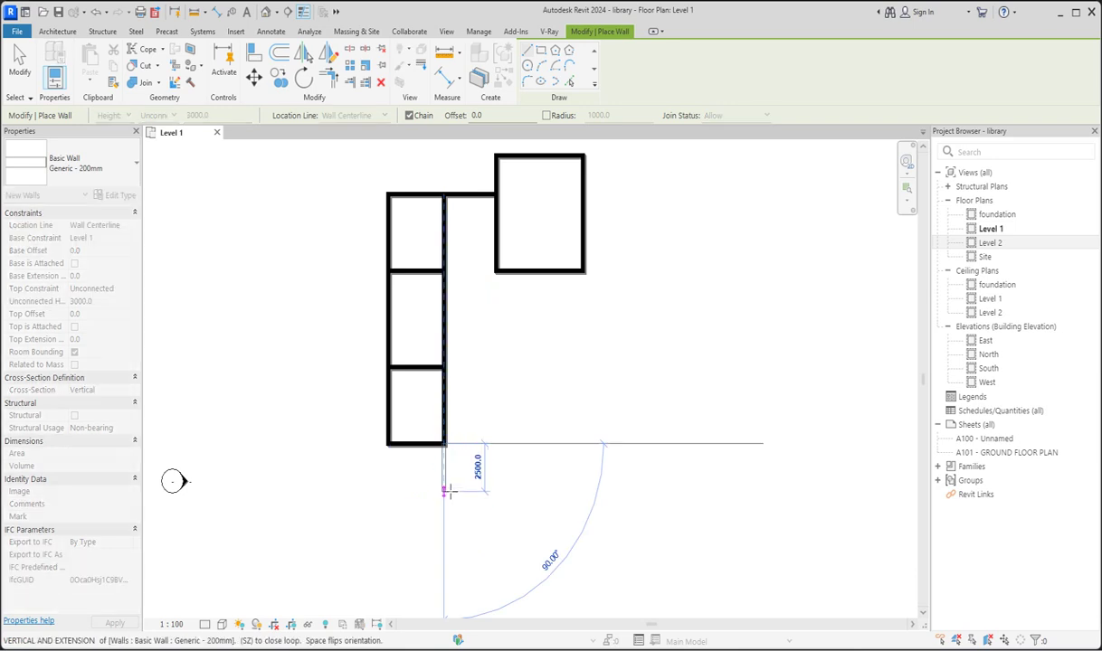
click(444, 491)
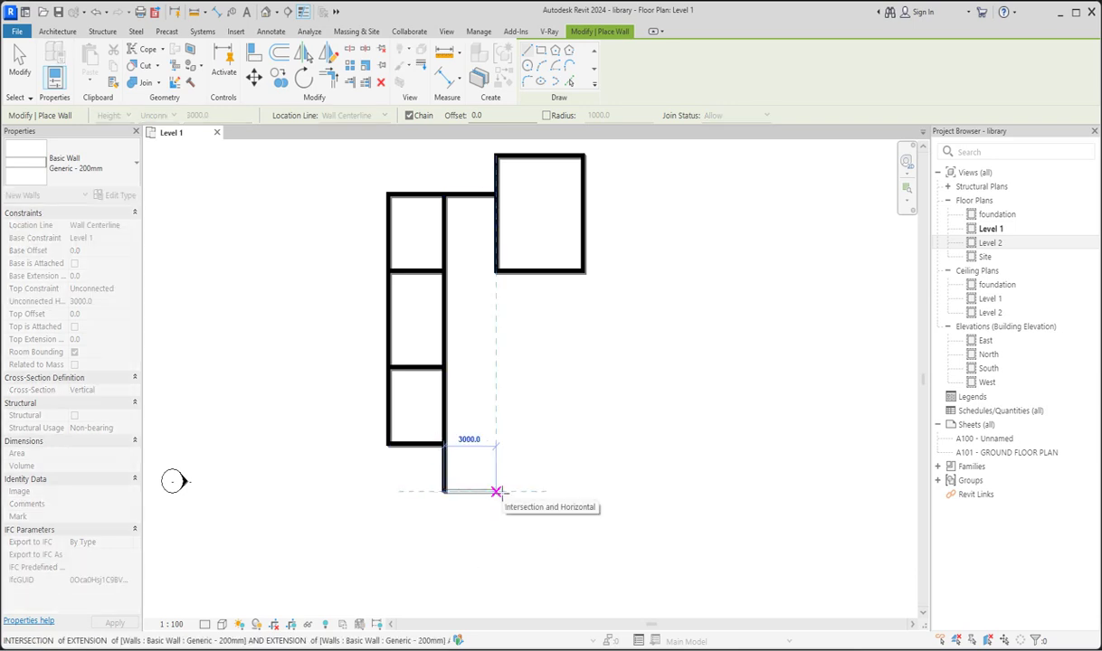
click(496, 491)
click(496, 443)
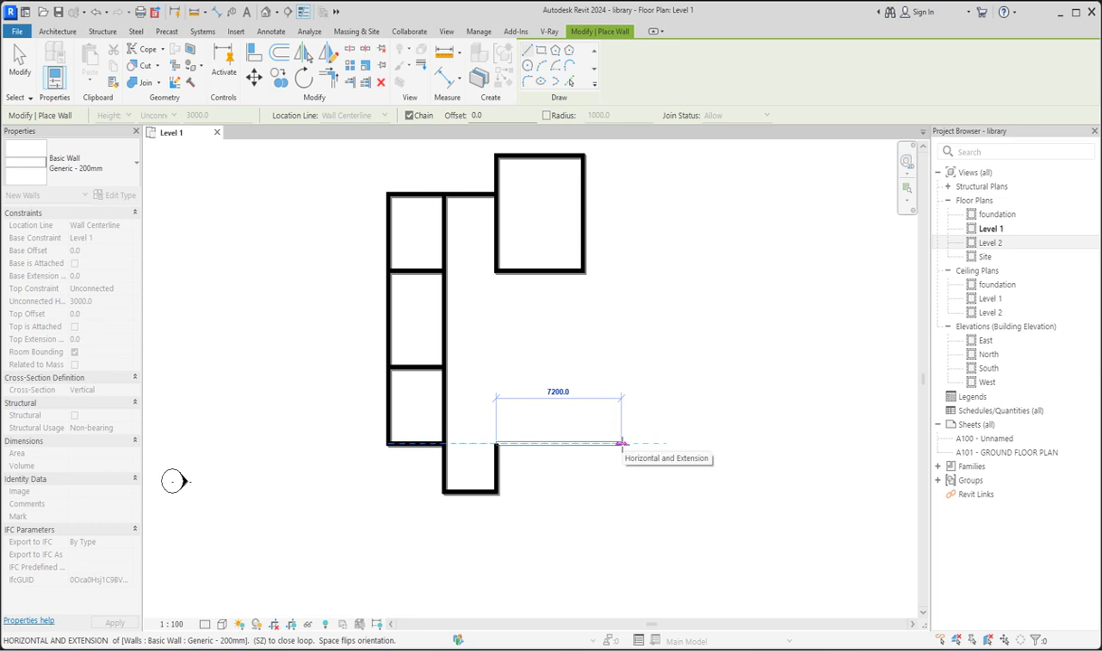
Step: Enclose the large hall with walls 7200 mm right, up to the second room's lower edge, and 2100 mm left to that room's corner
click(621, 444)
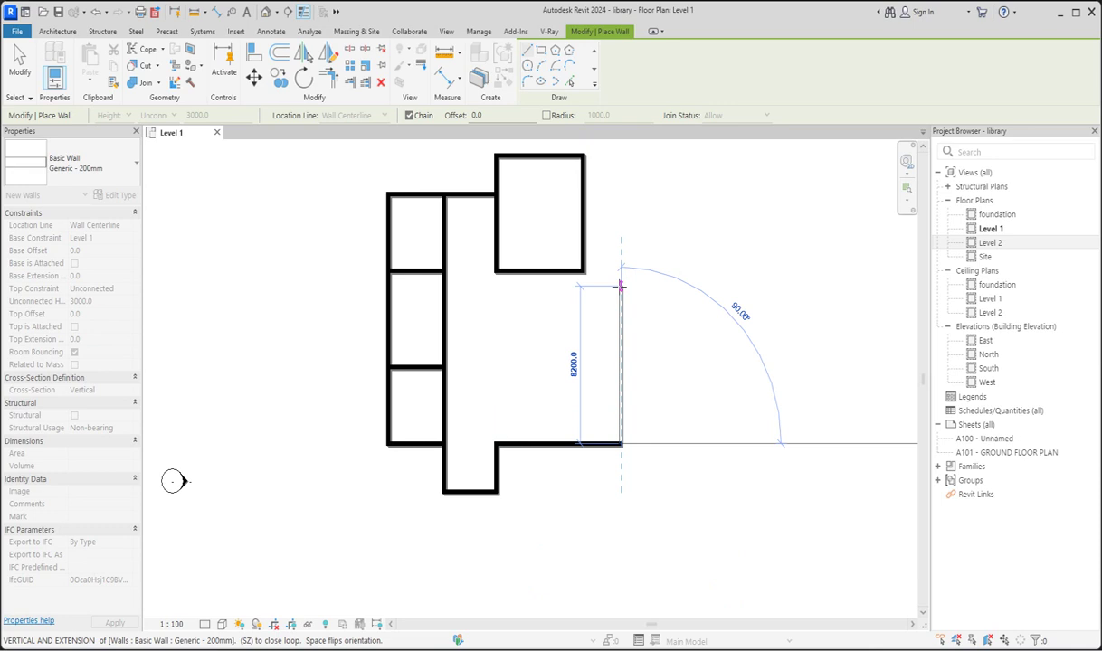
click(619, 271)
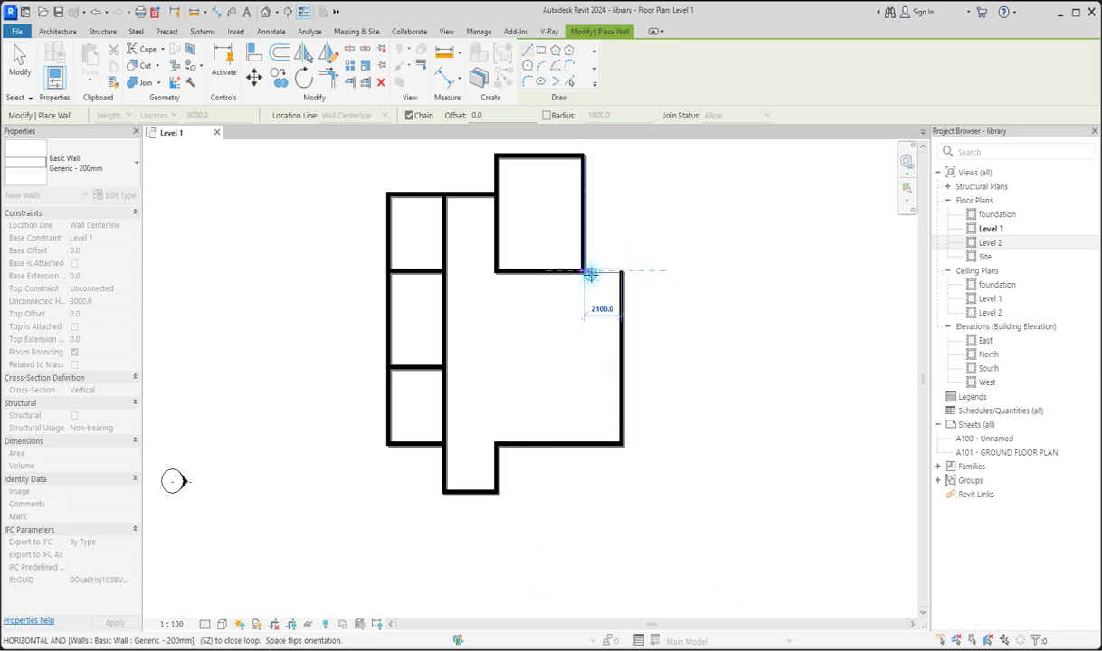
click(586, 272)
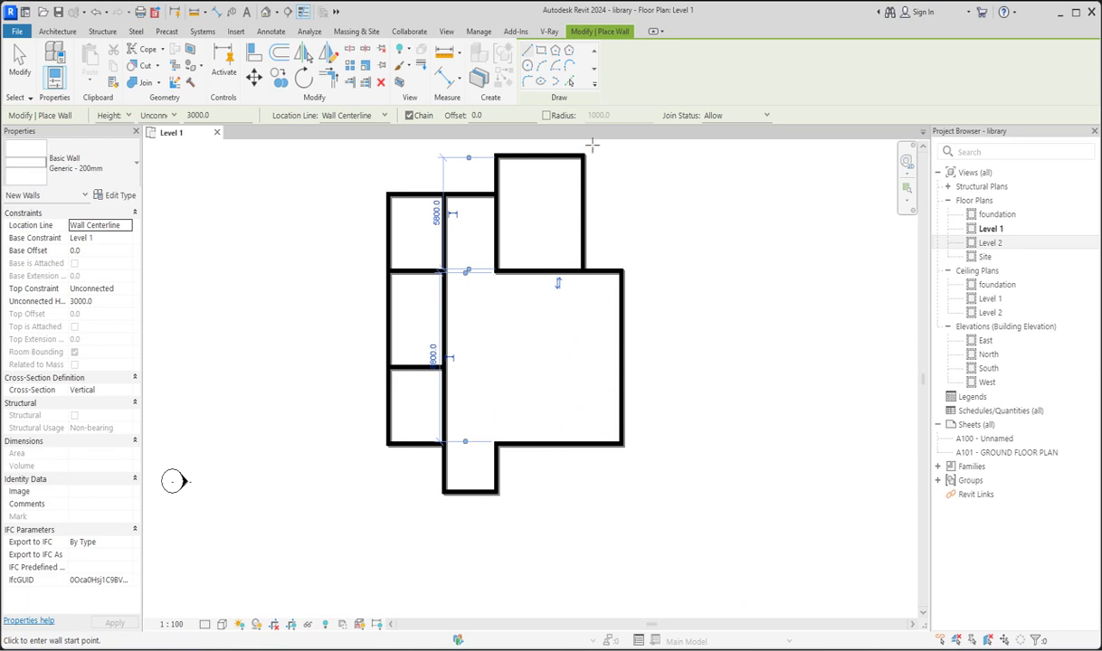
Step: Draw walls for a small room against the protruding upper room's right wall, about 3600 mm wide and 2800 mm deep inside
click(583, 192)
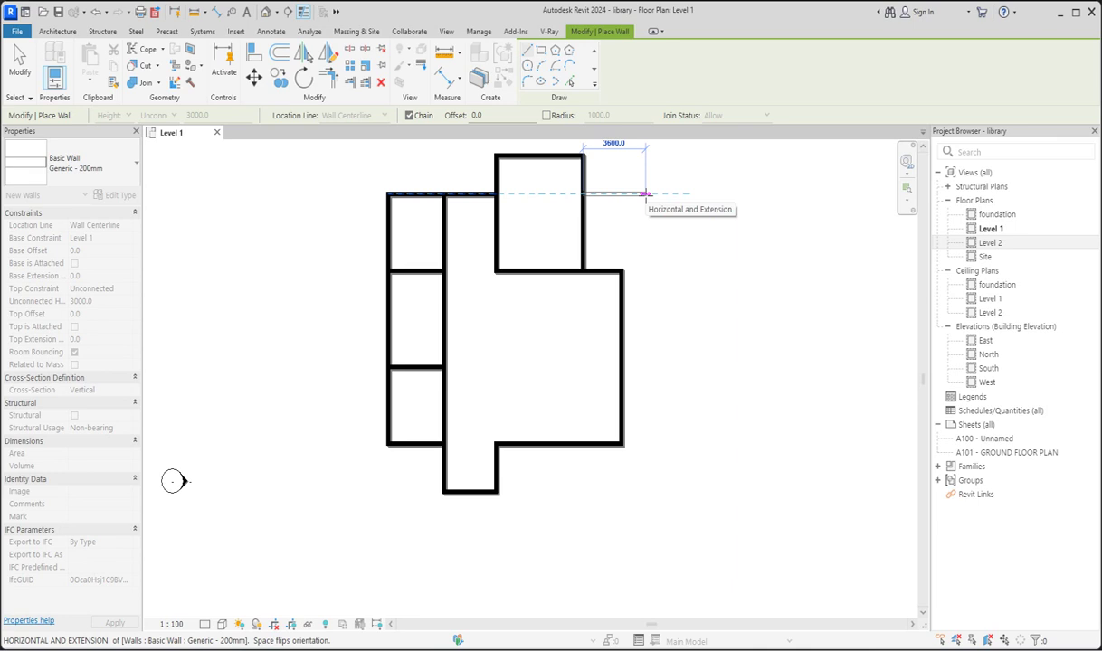
click(644, 192)
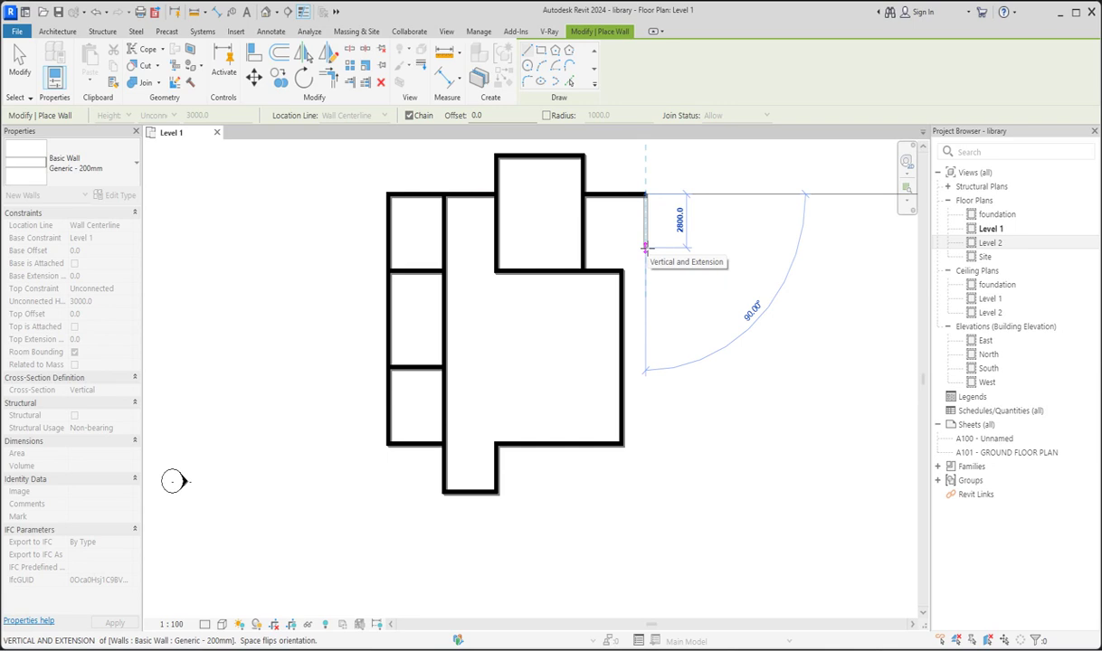
click(645, 252)
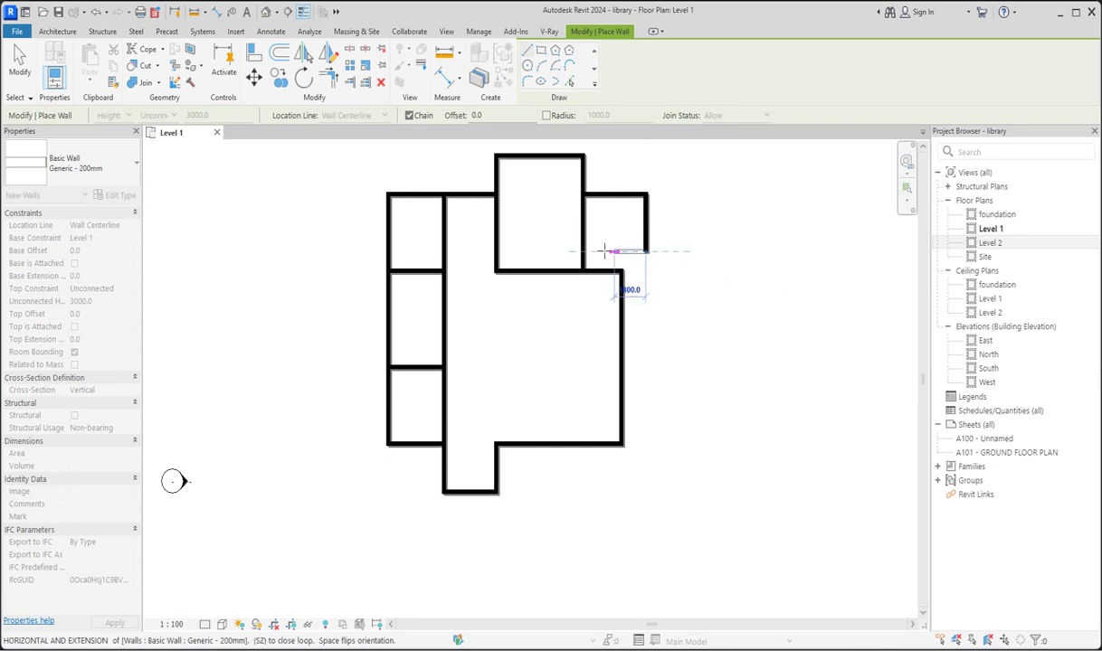
click(584, 251)
key(Escape)
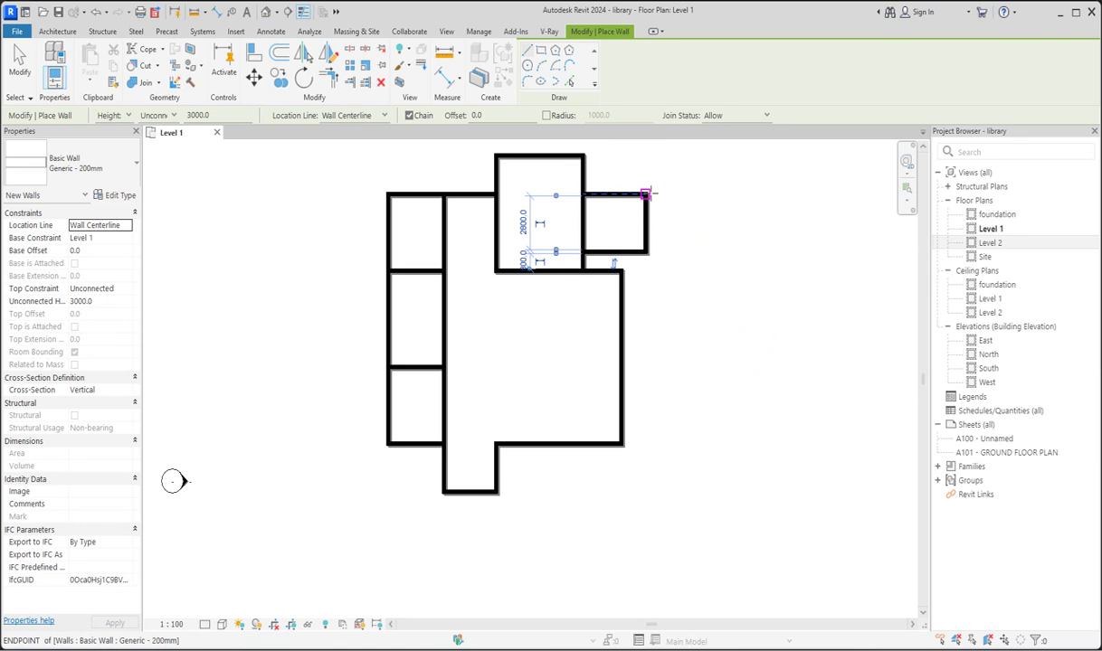
Step: From the small room's upper-right corner, draw outer walls 1900 mm right, 13000 mm down and back left to the hall's lower-right corner
click(646, 194)
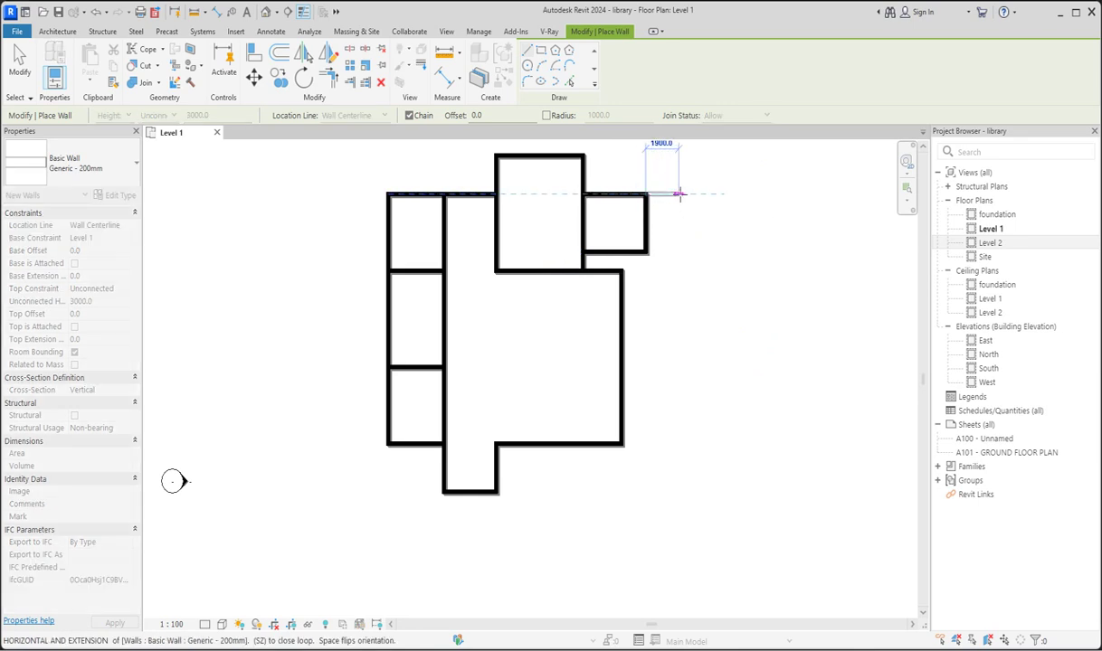
click(679, 194)
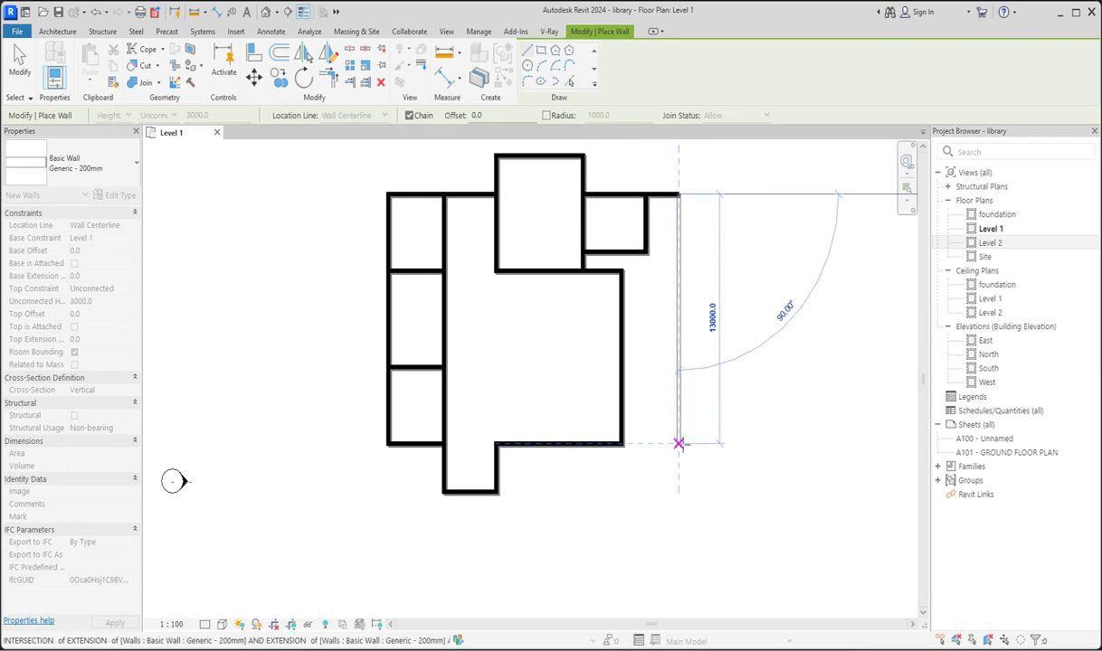
click(679, 443)
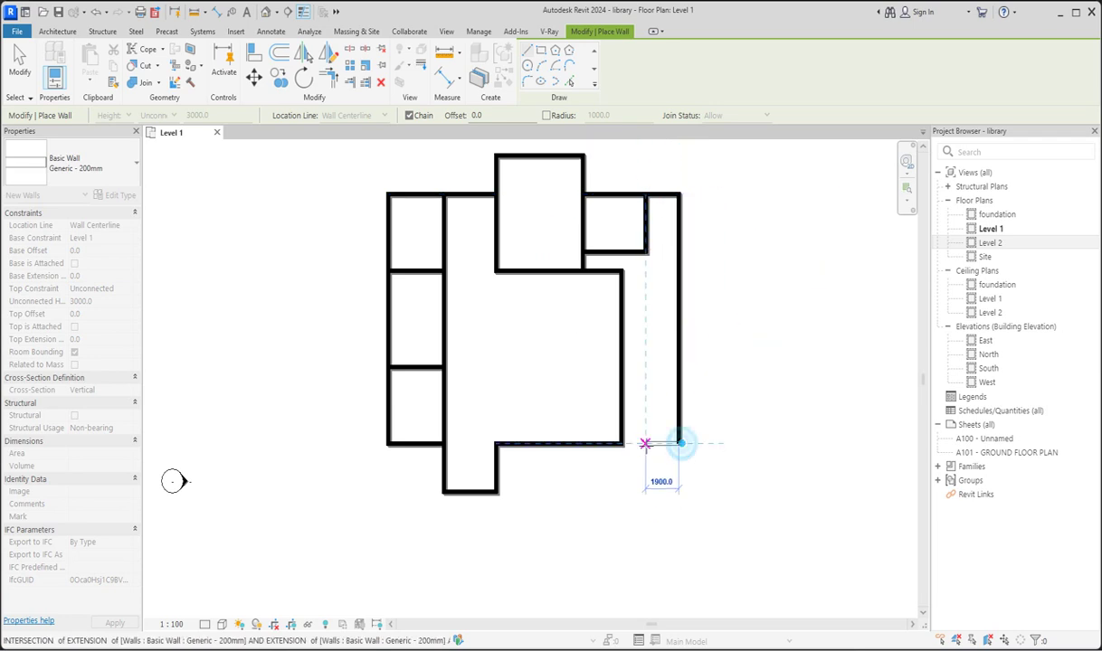
click(621, 443)
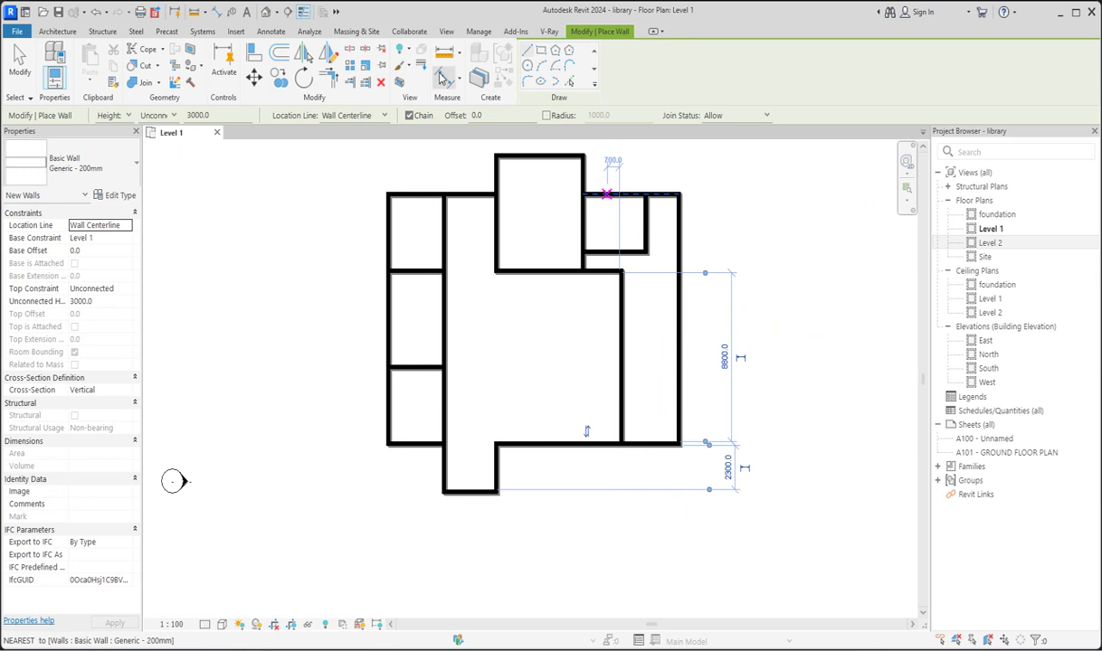
Step: Dimension the distance between the hall's right wall and the new outer right wall
click(622, 349)
click(671, 340)
click(655, 344)
right_click(707, 291)
click(729, 297)
click(753, 291)
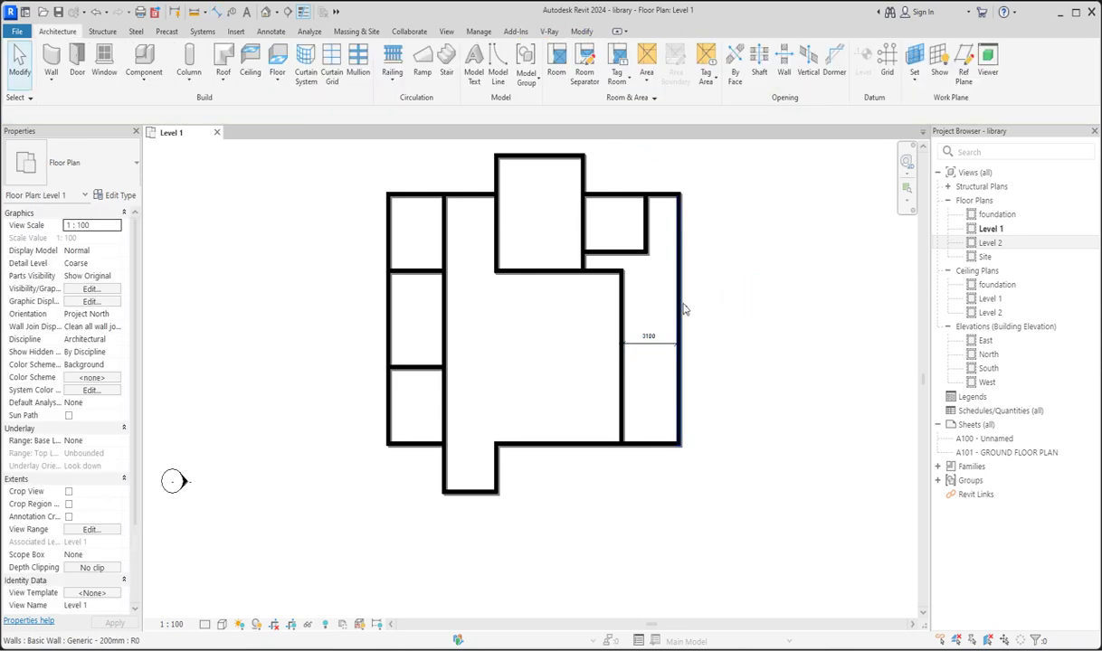
Step: Set the distance between the hall's right wall and the outer right wall to 4500 mm by moving the outer wall
click(682, 305)
click(648, 337)
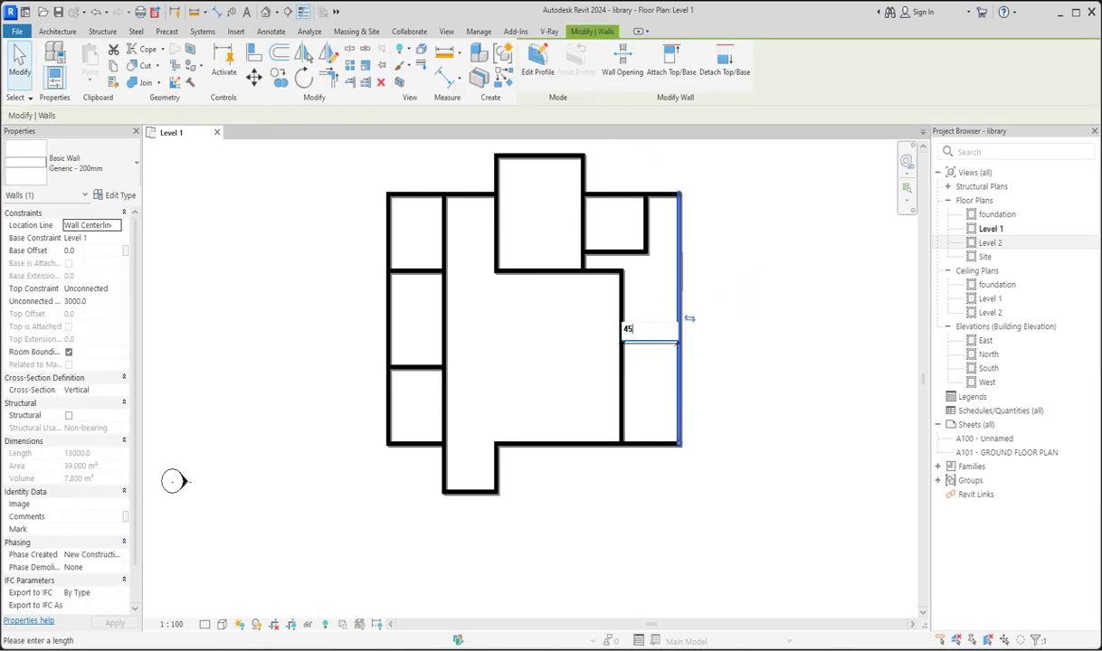
key(Return)
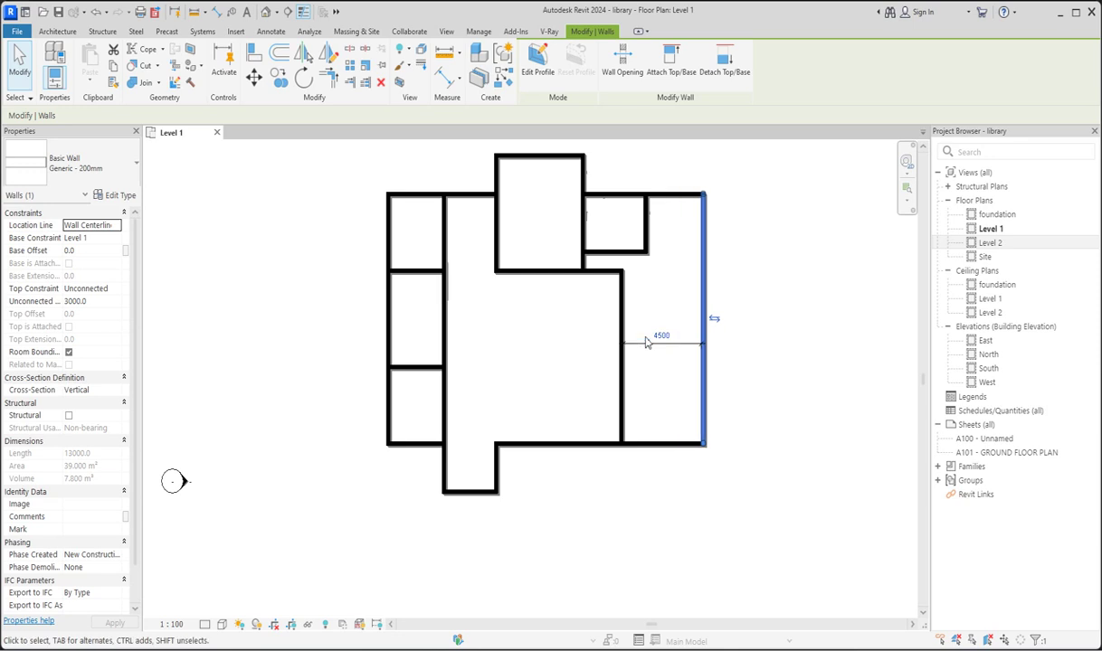
click(806, 364)
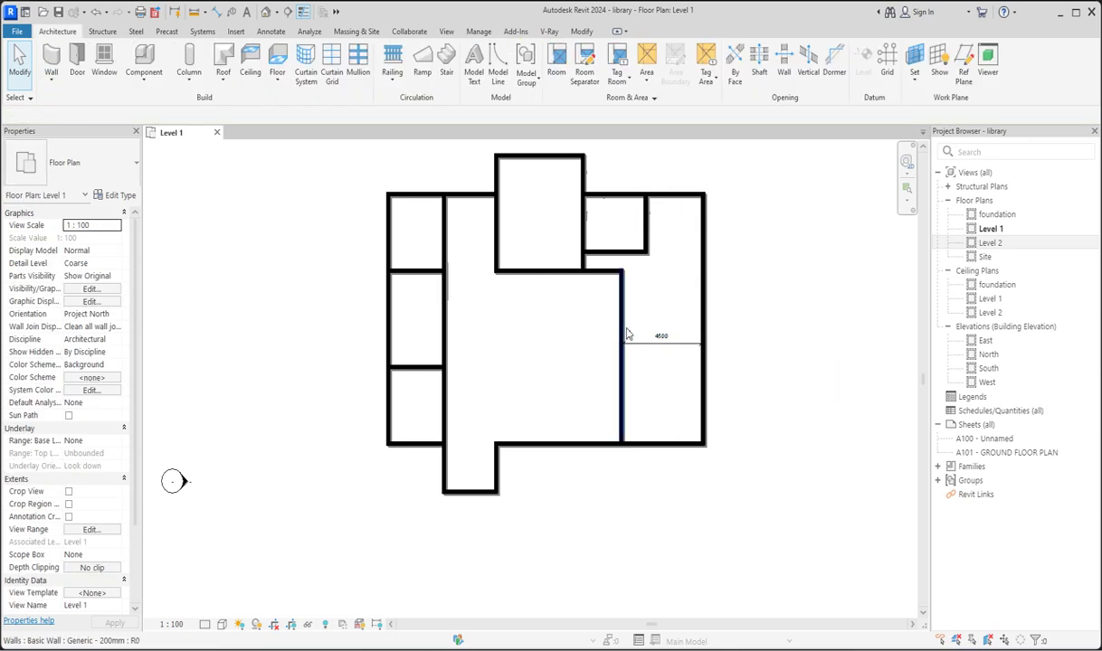
Step: Extend the small room's lower wall rightward to meet the outer right wall
click(658, 253)
drag(647, 252, 705, 252)
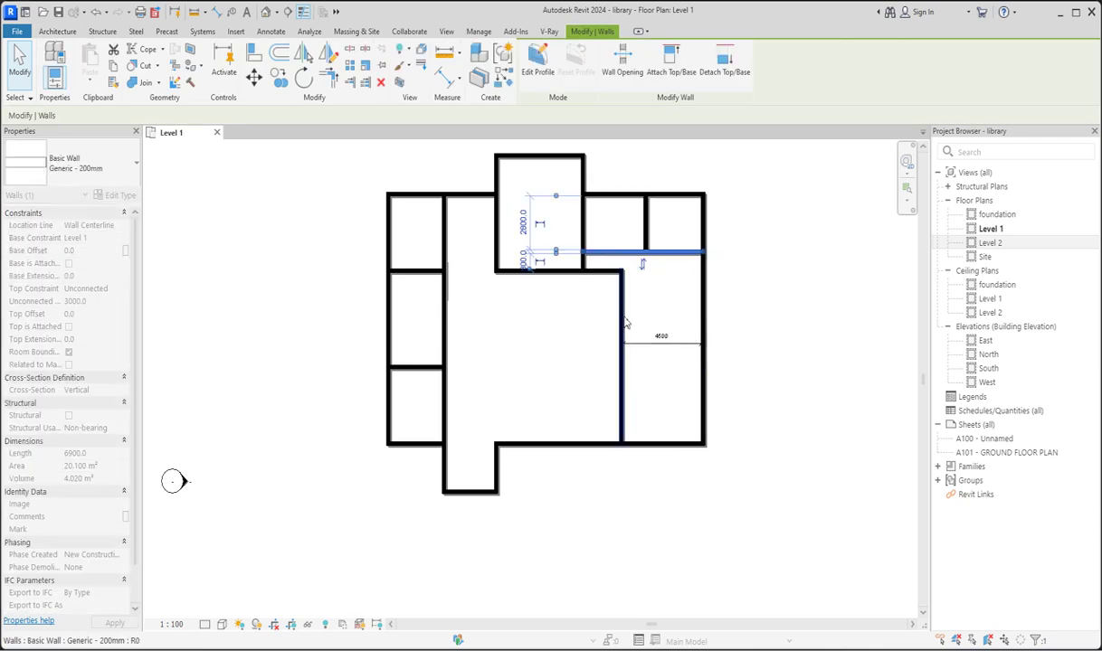
Step: Pull the hall's upper wall back to the protruding room's lower-right corner and shorten the hall's right wall to 7500 mm
click(617, 273)
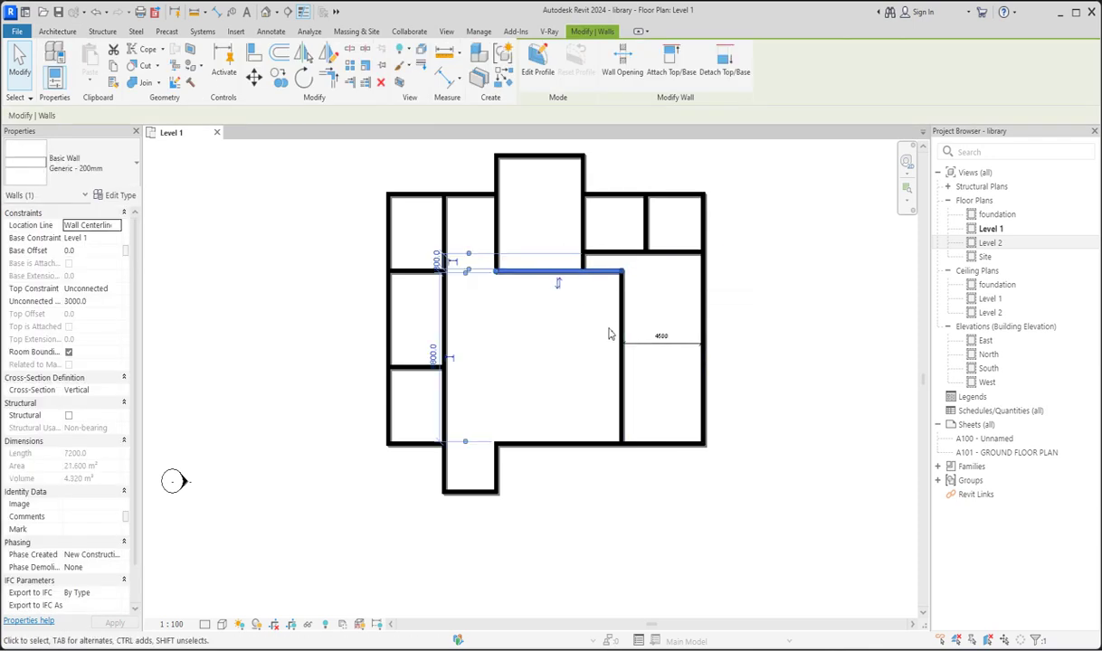
scroll(613, 304, up, 1)
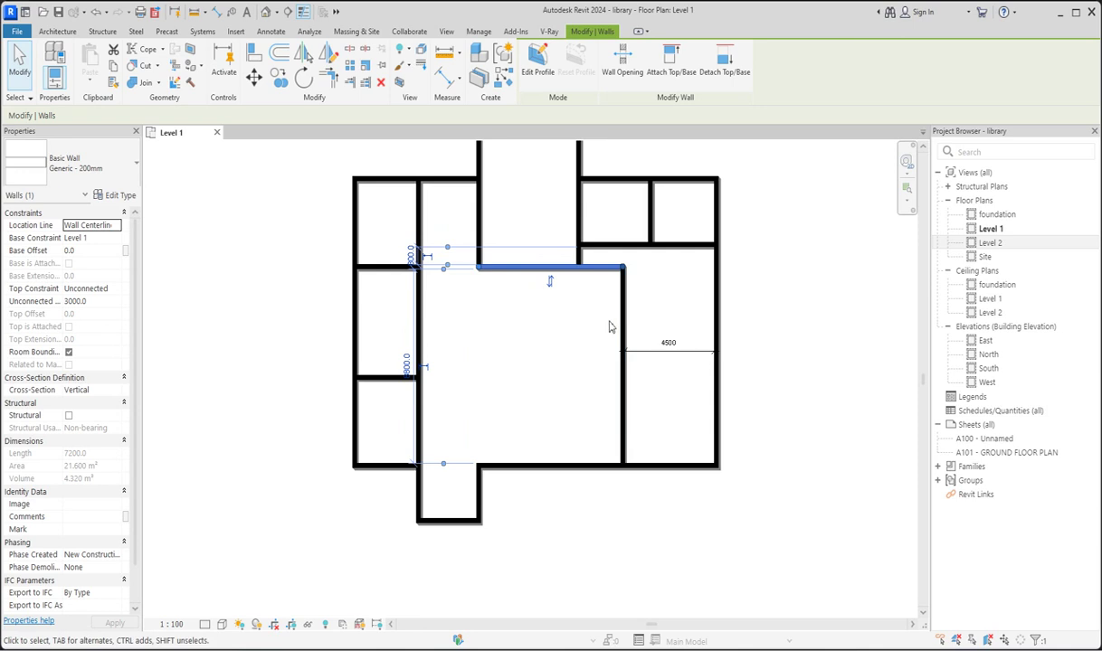
drag(622, 266, 622, 300)
click(622, 290)
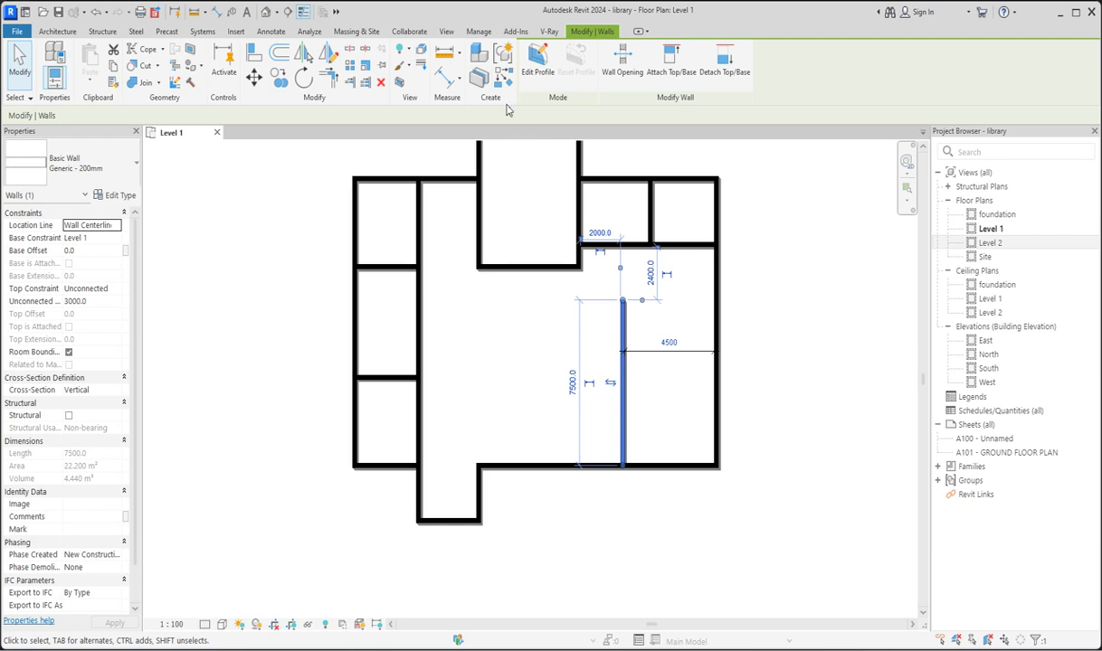
Step: Draw a matching horizontal wall from the upper end of the 7500 mm wall to the outer right wall
click(479, 77)
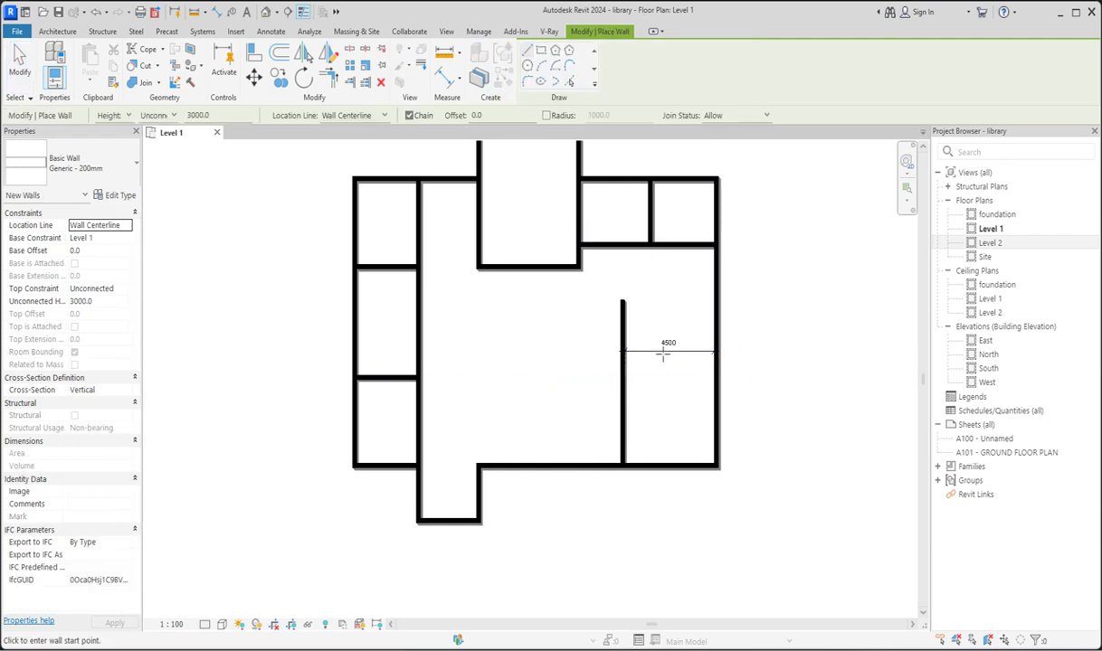
click(622, 300)
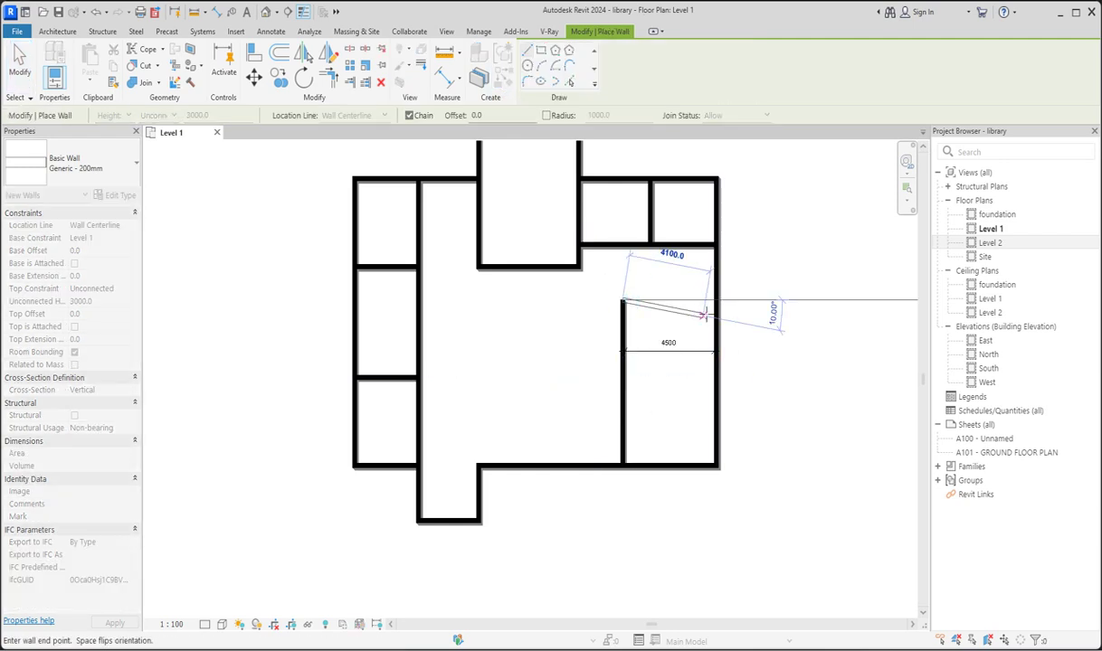
click(717, 301)
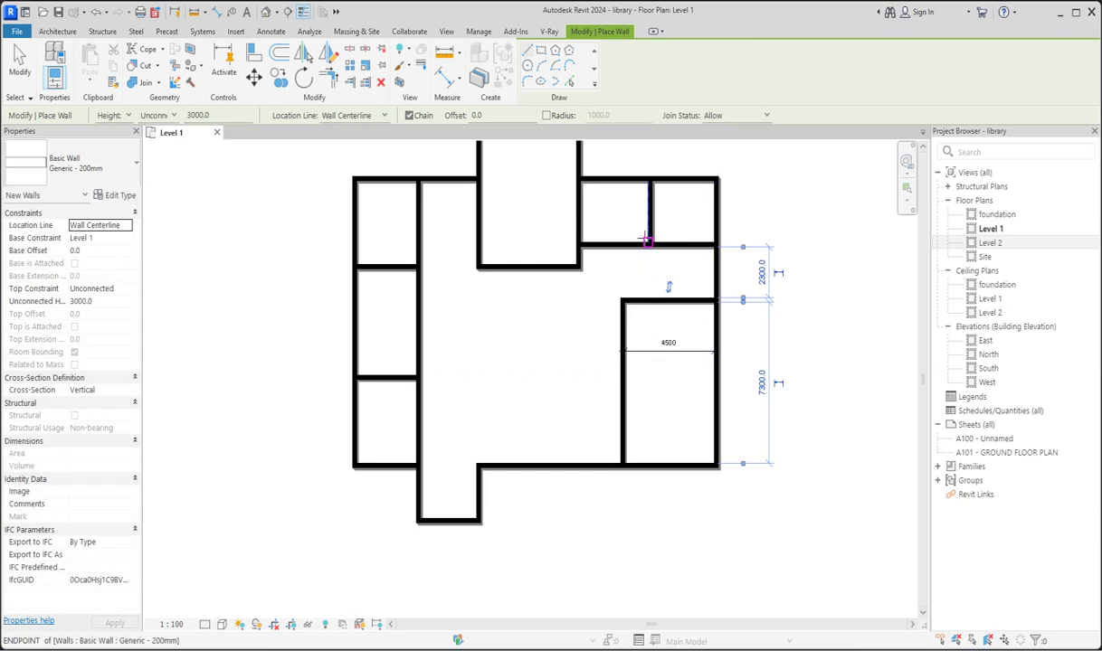
Step: Continue the small room's right wall down level with the protruding room's lower edge, and wall left to that room's corner
click(651, 264)
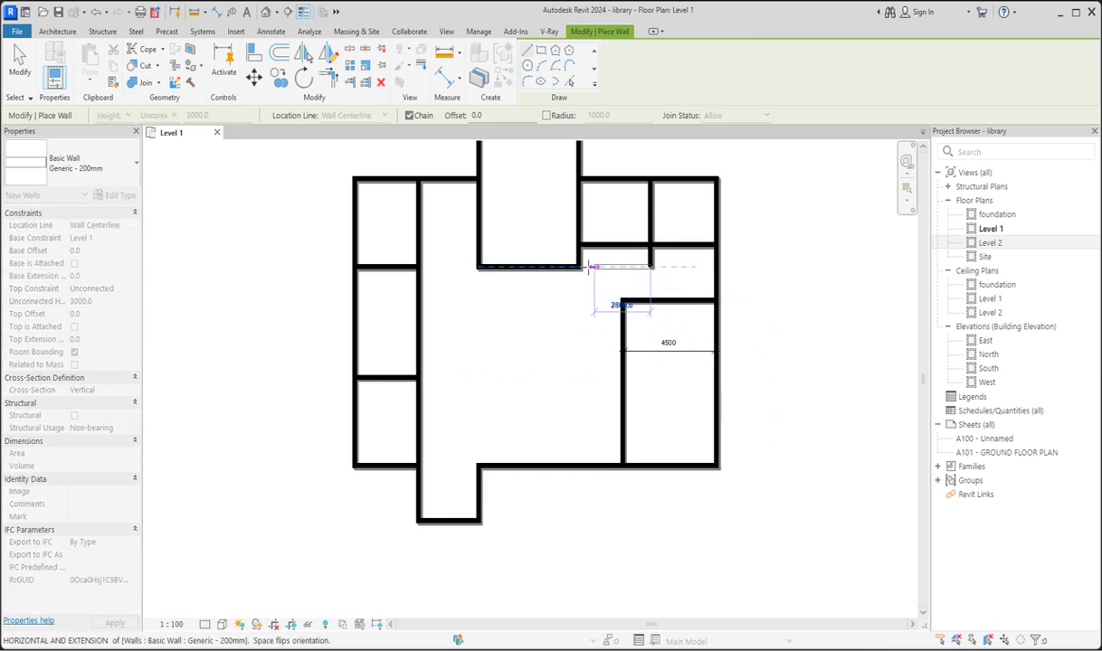
click(577, 266)
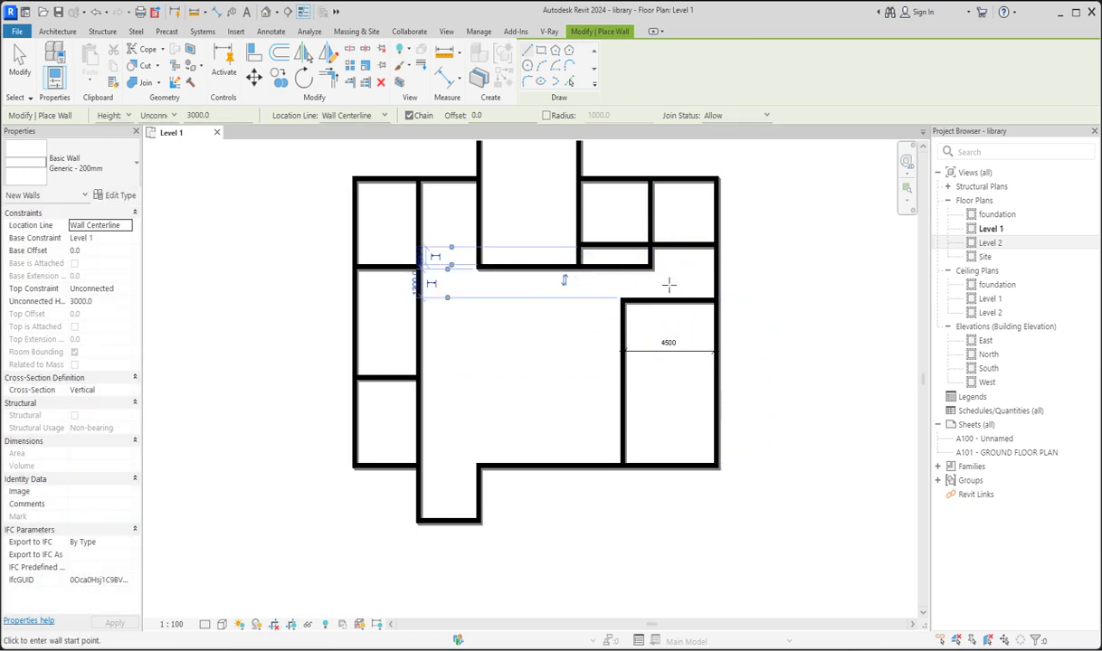
key(Escape)
click(627, 244)
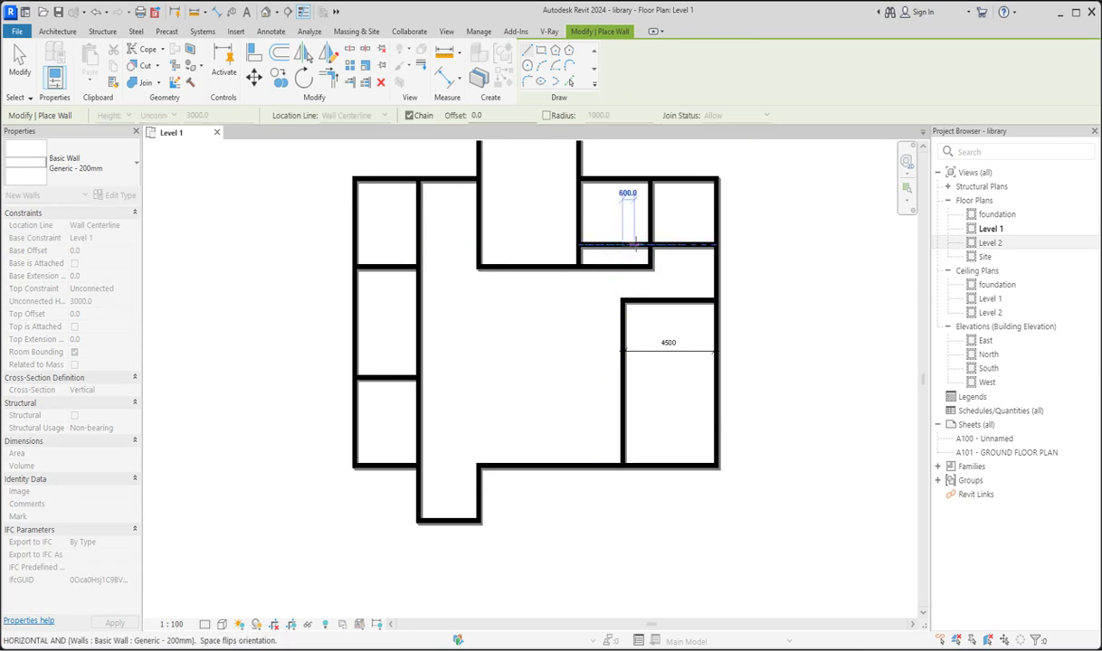
key(Escape)
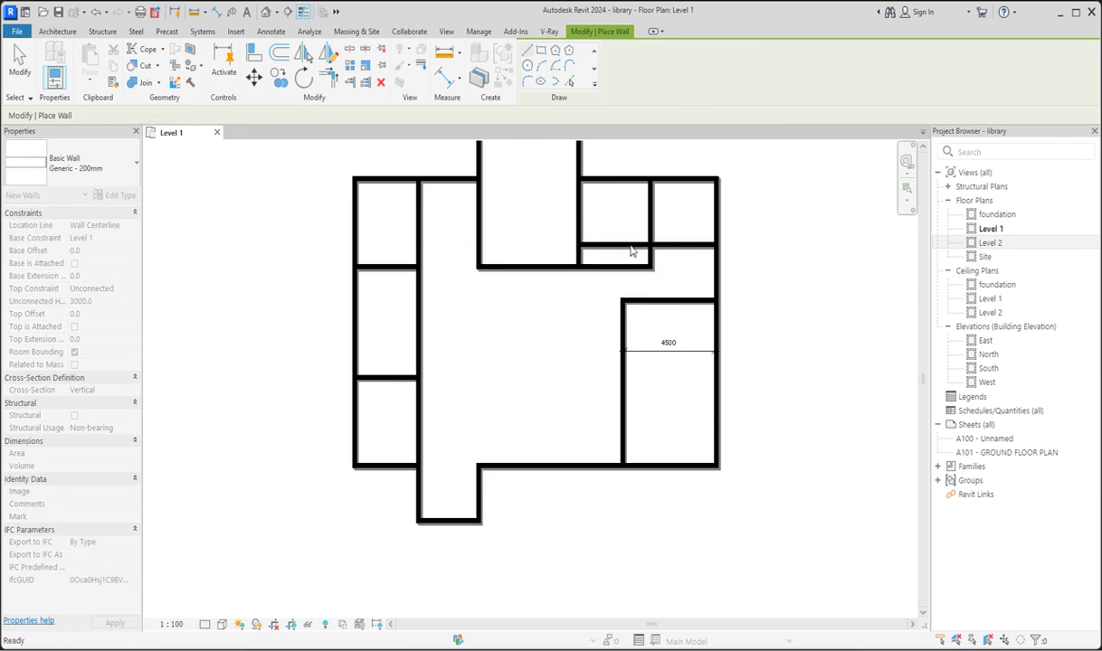
key(Escape)
Step: Shorten the small room's former lower wall so it runs only from the room divider to the outer right wall
click(615, 245)
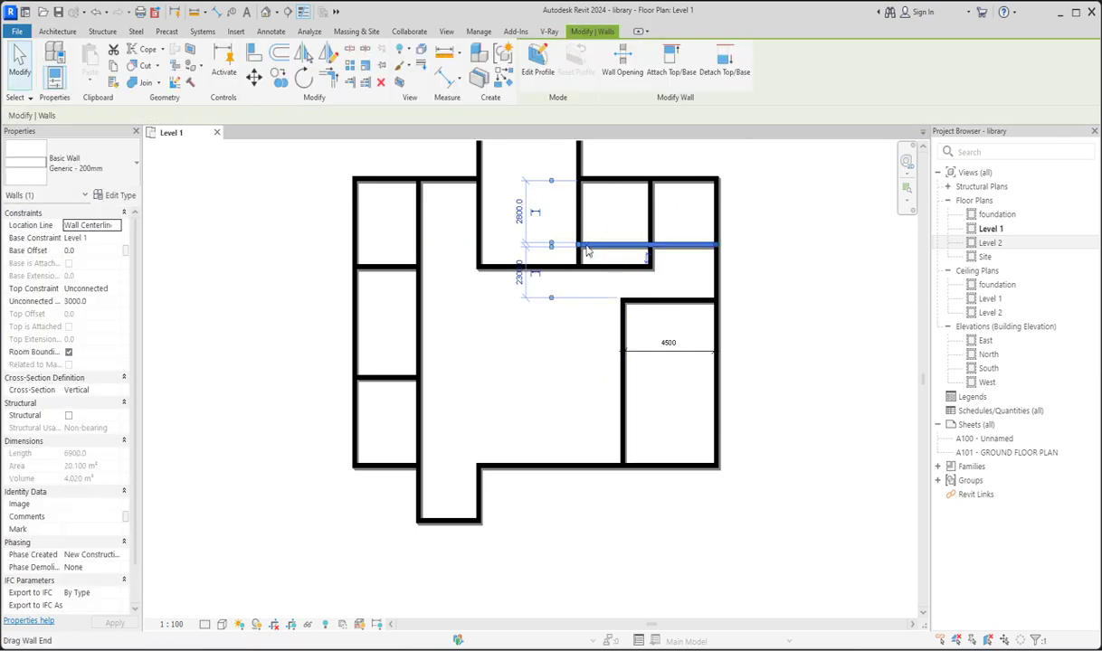
drag(583, 252, 650, 244)
click(774, 277)
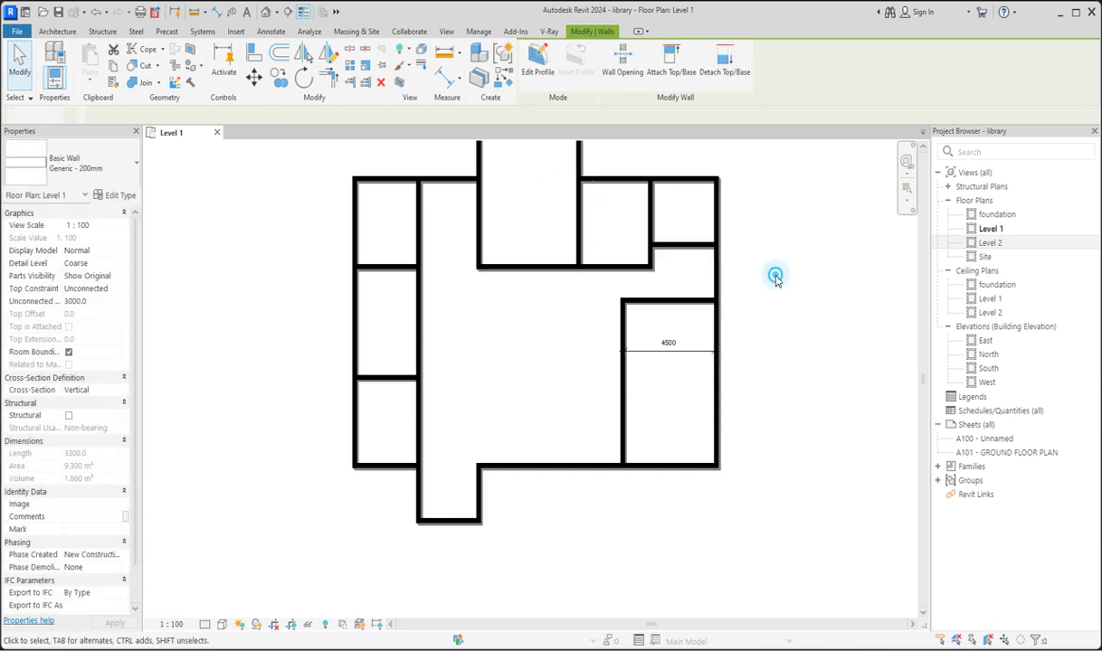
scroll(536, 474, down, 2)
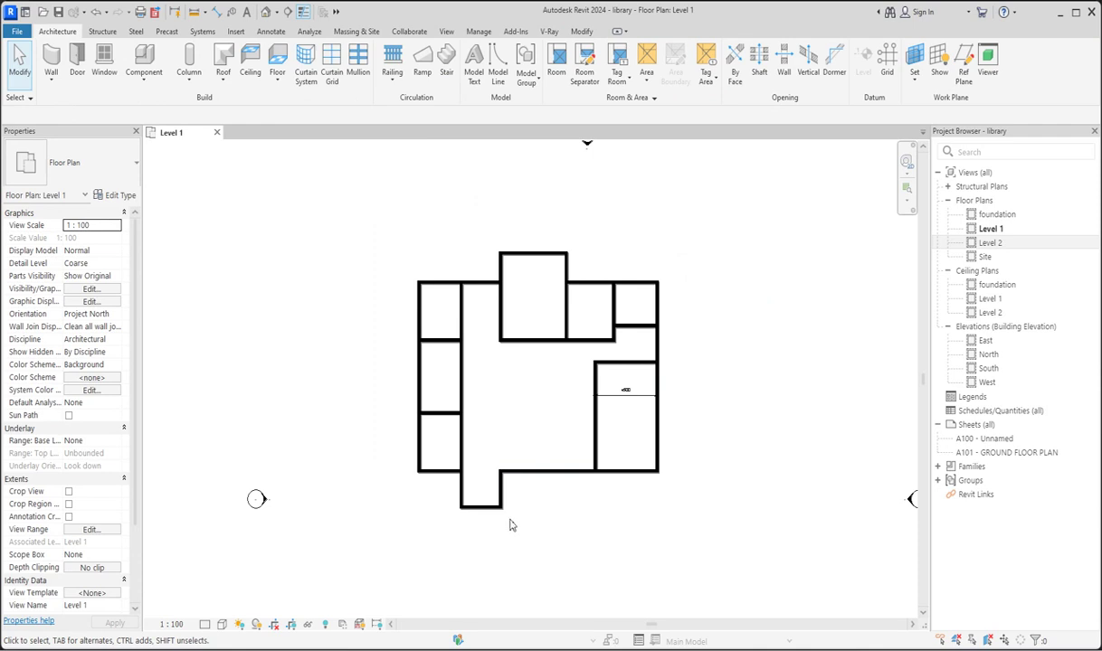
scroll(493, 502, up, 2)
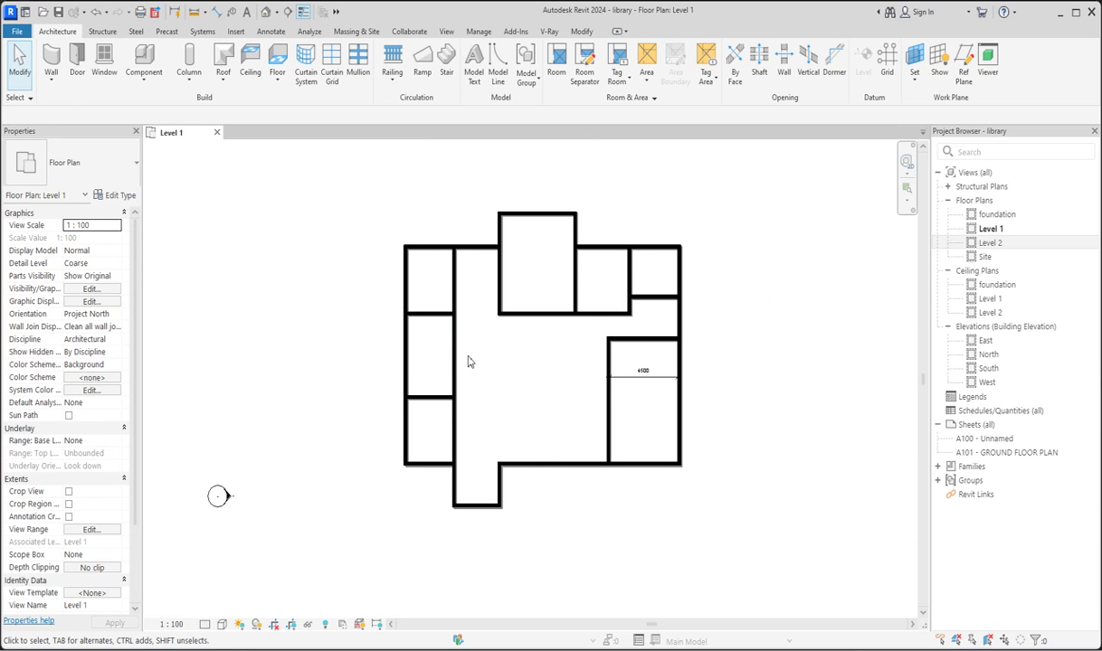
scroll(540, 384, up, 1)
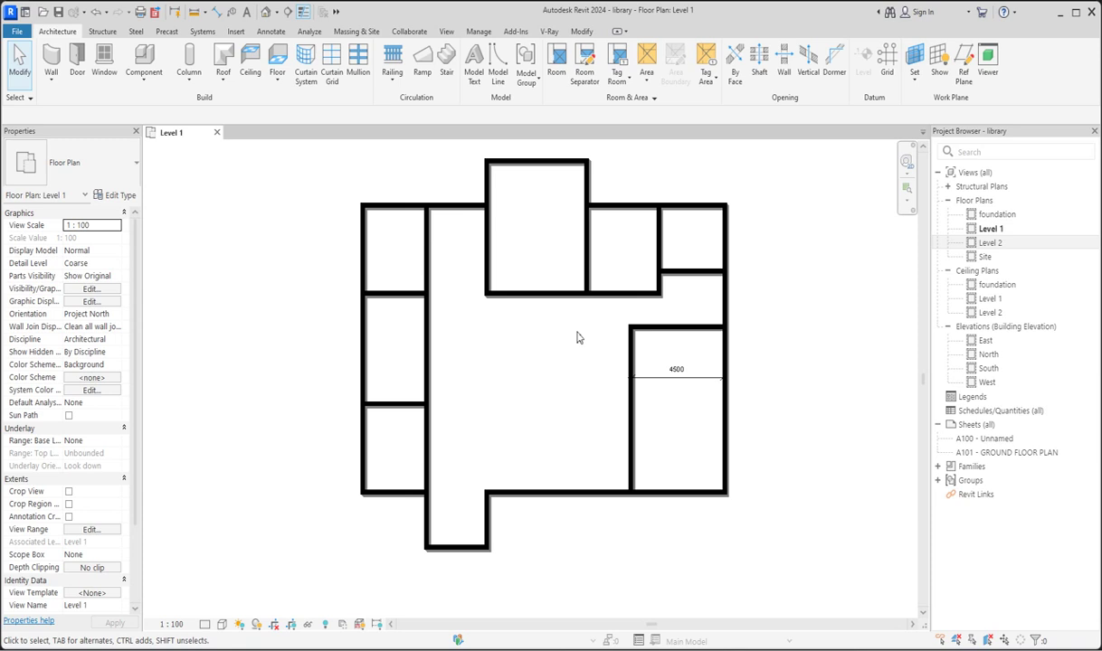
click(681, 123)
Step: Set the left column's clear room width to 2400 mm by moving the outer left wall
click(363, 355)
scroll(387, 317, down, 1)
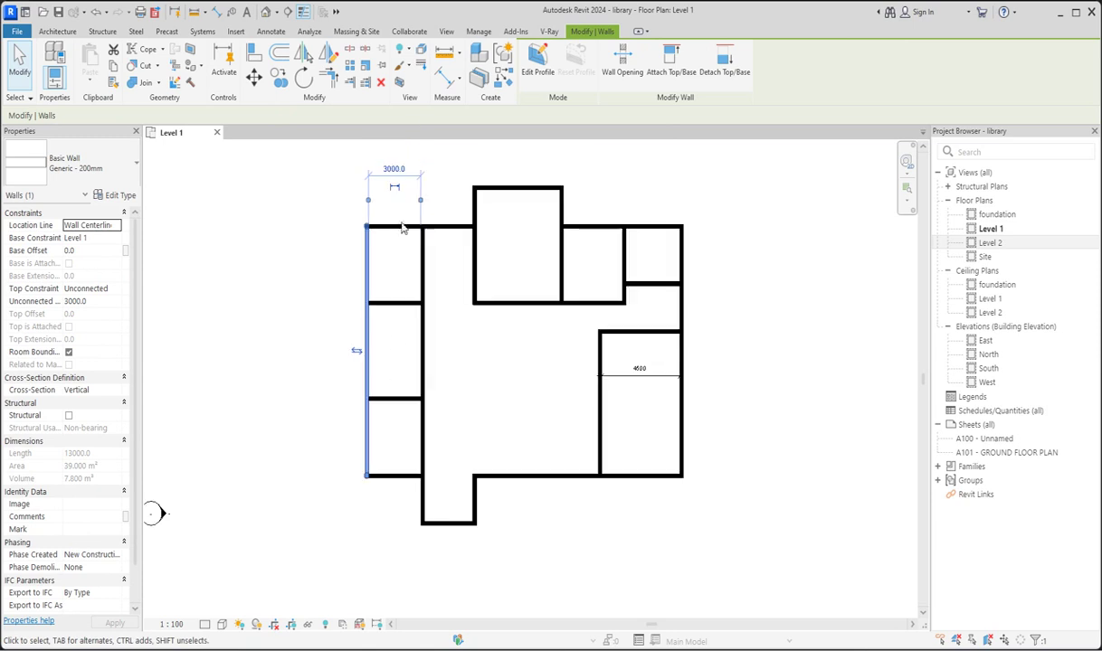
click(388, 166)
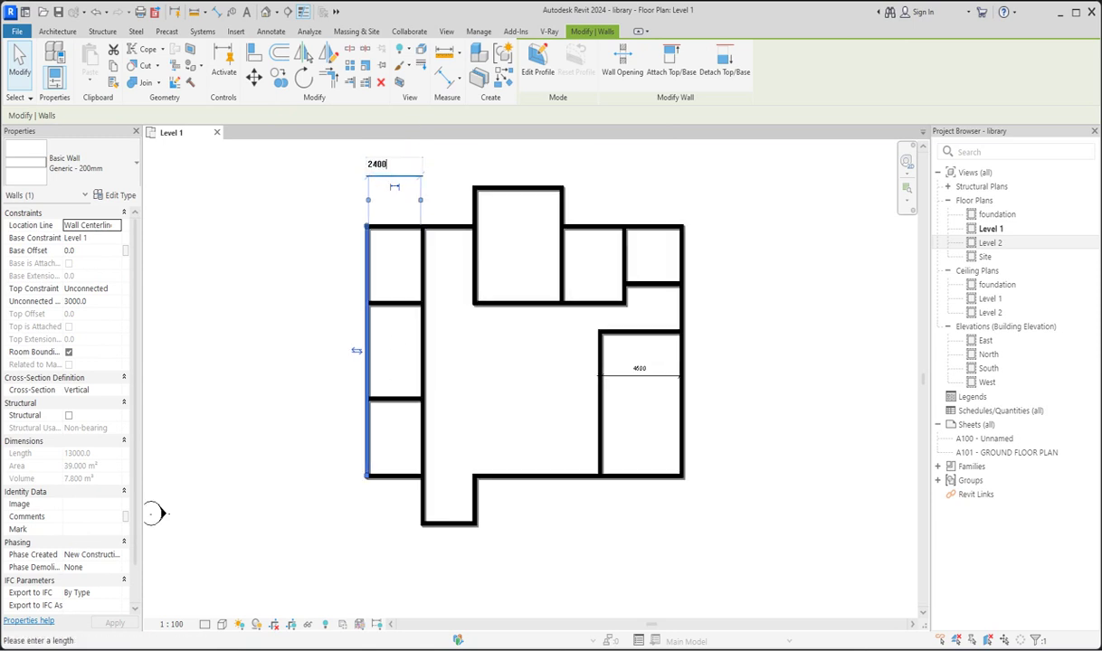
text(2400)
key(Return)
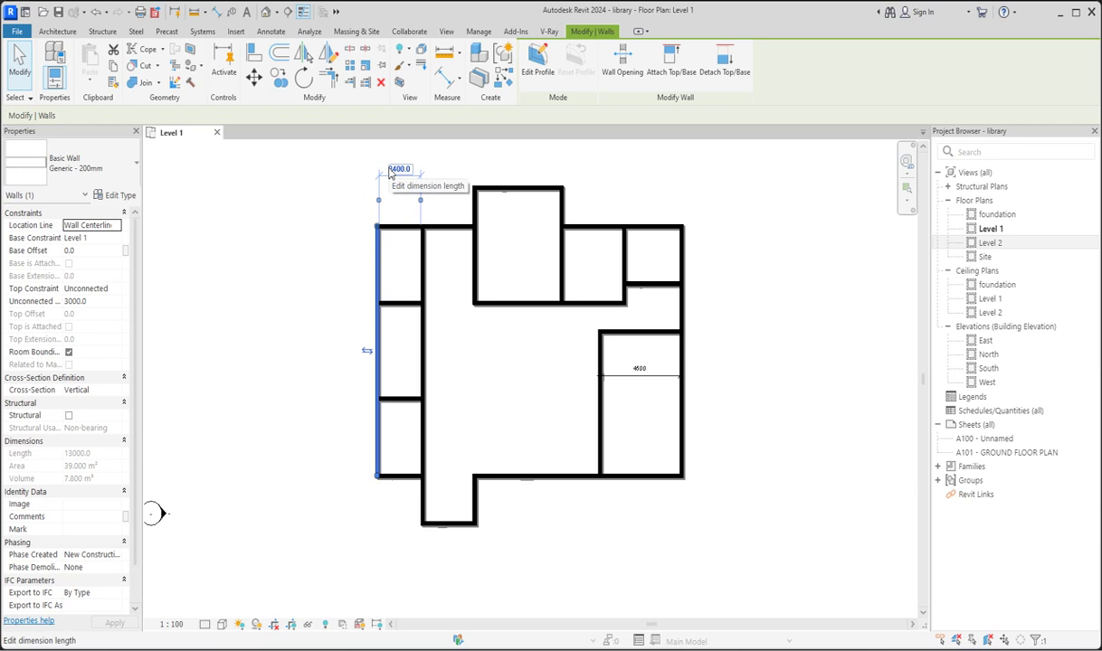
Step: Set the left column's clear room width to 3400 mm using the outer left wall's dimension
click(399, 169)
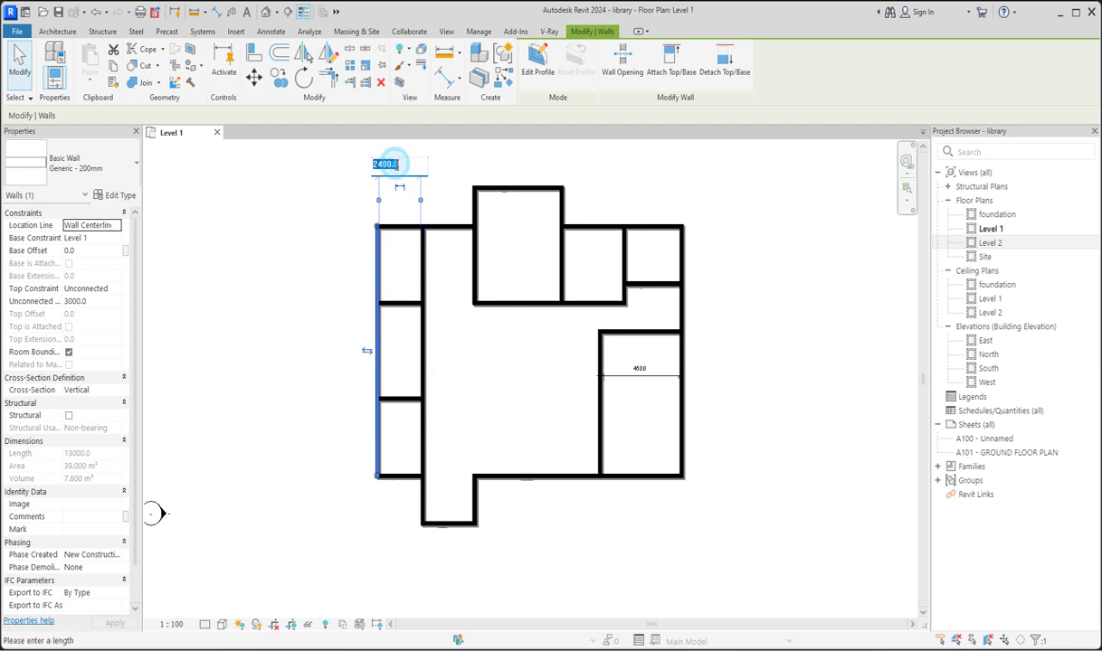
click(378, 166)
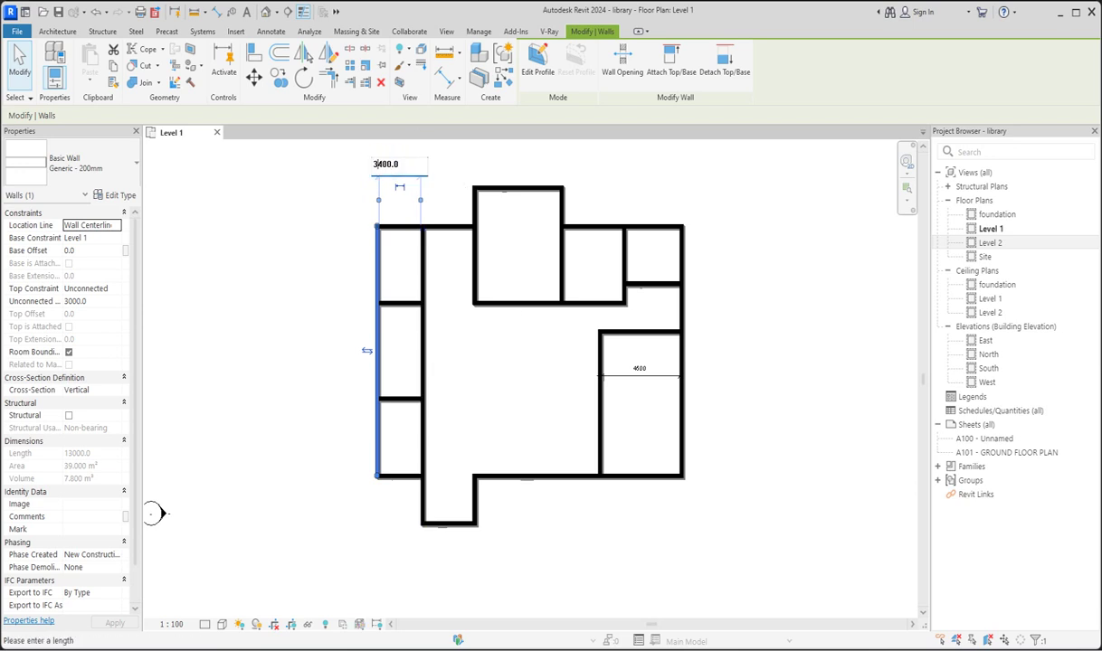
key(Return)
click(485, 382)
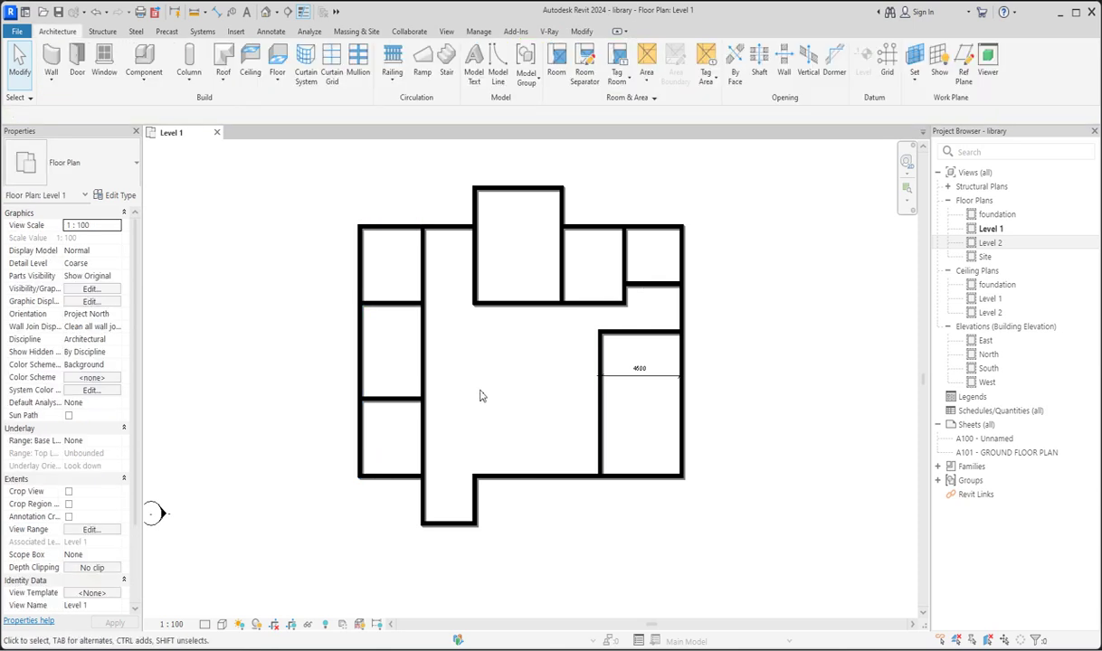
scroll(480, 395, down, 3)
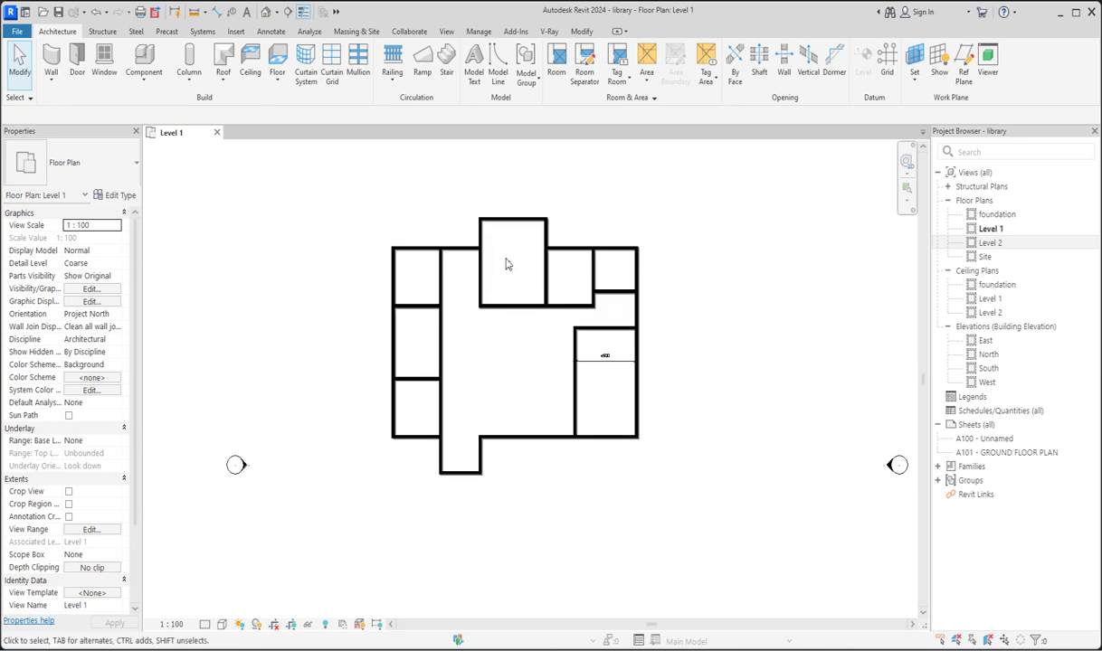
Step: Divide the upper protruding room with a full-height vertical wall, leaving a clear width of about 1700 mm on its right side
scroll(545, 276, up, 2)
click(545, 279)
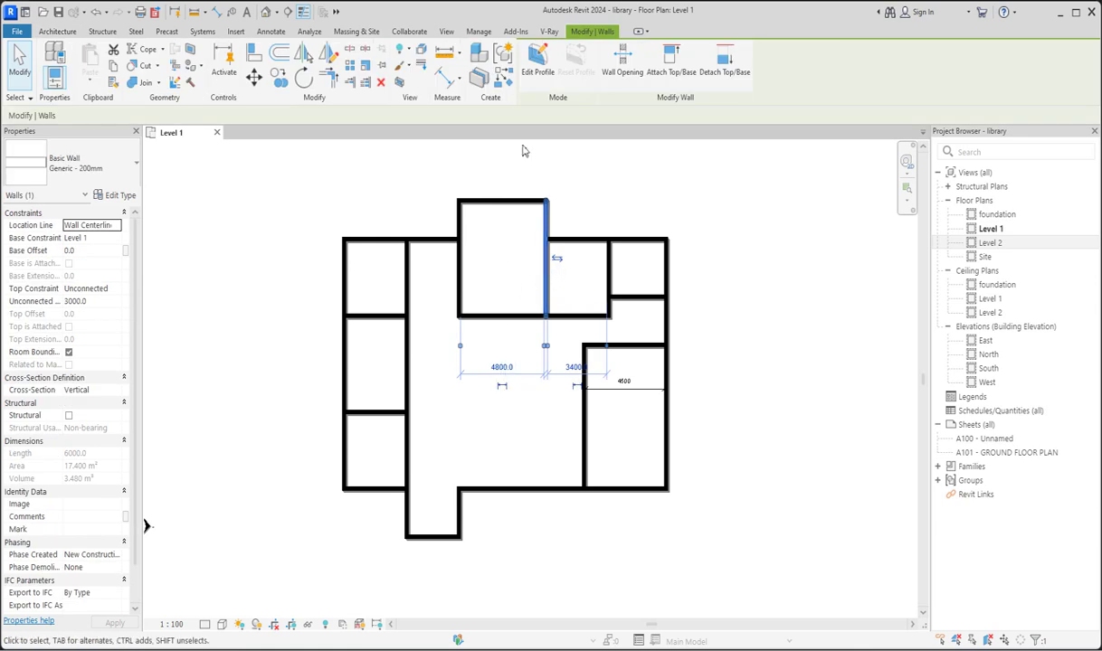
key(w)
key(a)
click(512, 201)
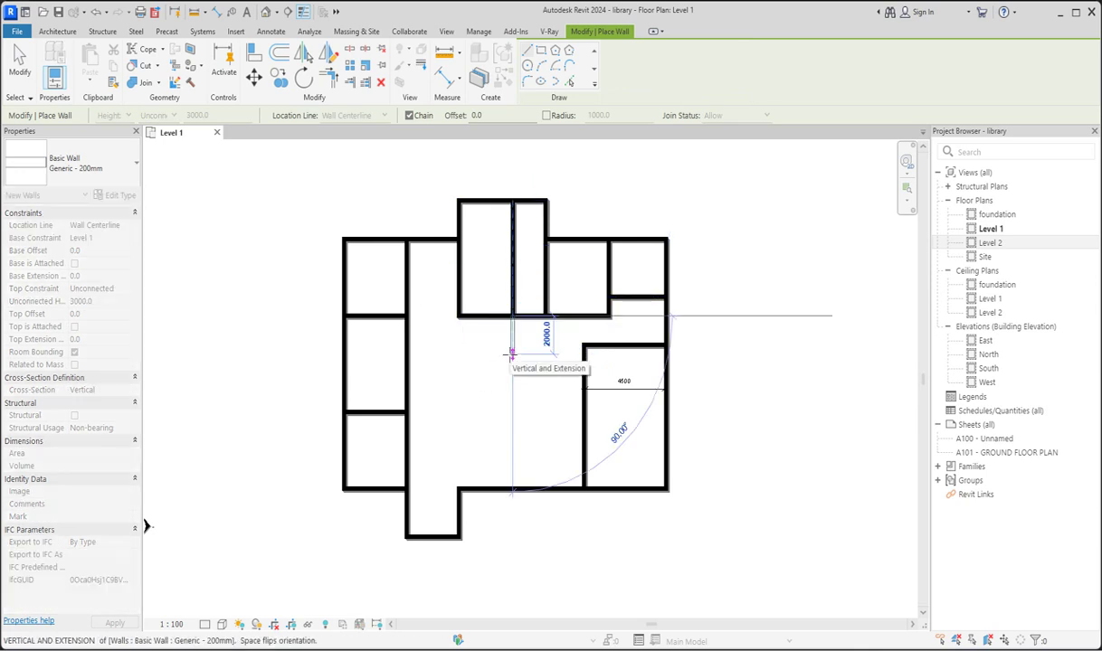
key(Escape)
key(Escape)
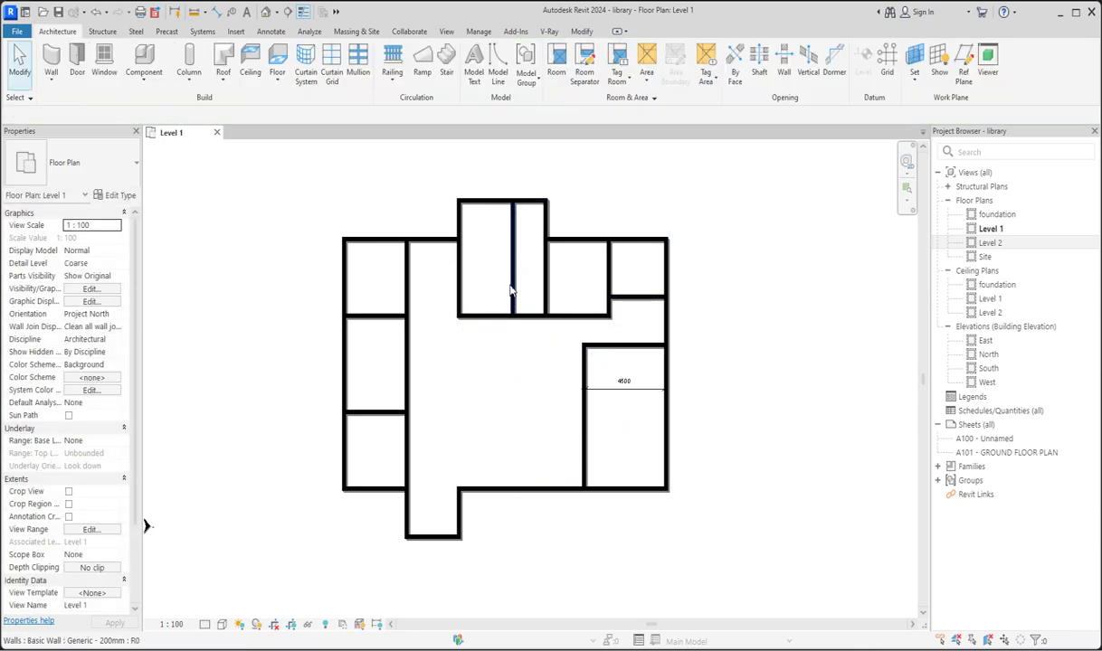
Step: Add aligned dimensions across the clear widths of the two sections on either side of the protruding room's new divider
click(580, 31)
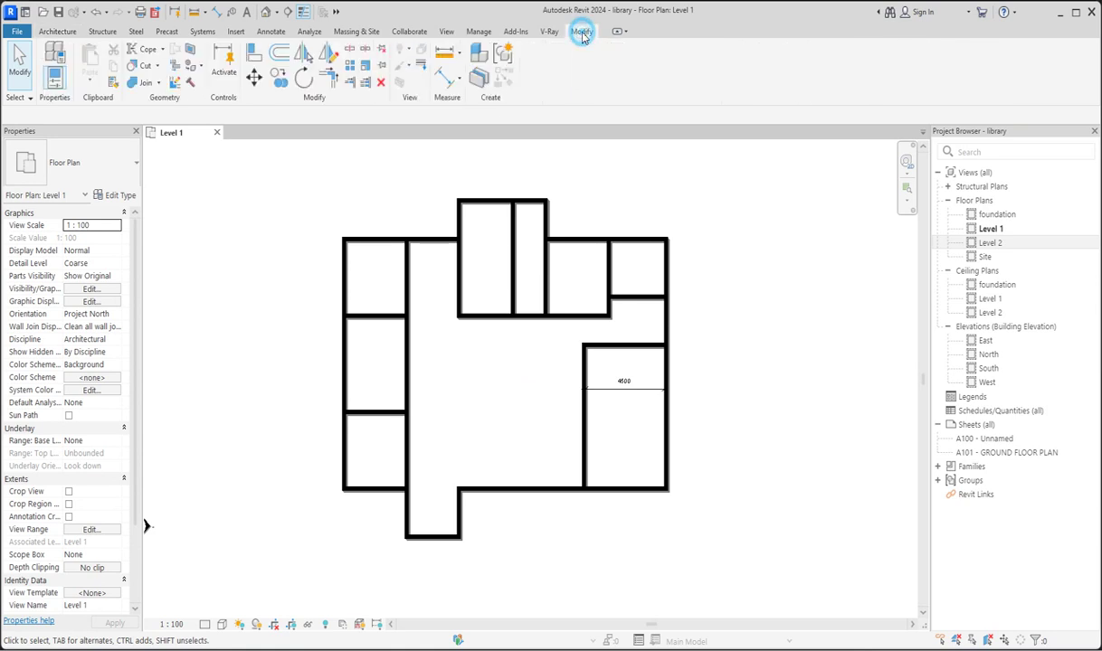
click(440, 76)
scroll(529, 277, up, 2)
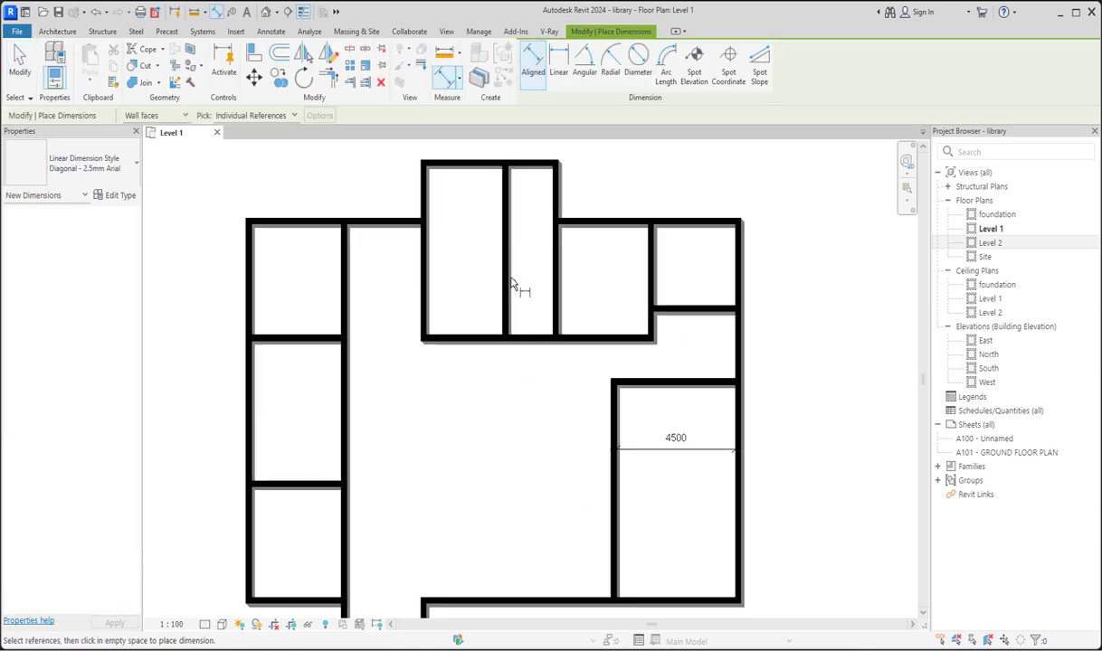
click(548, 285)
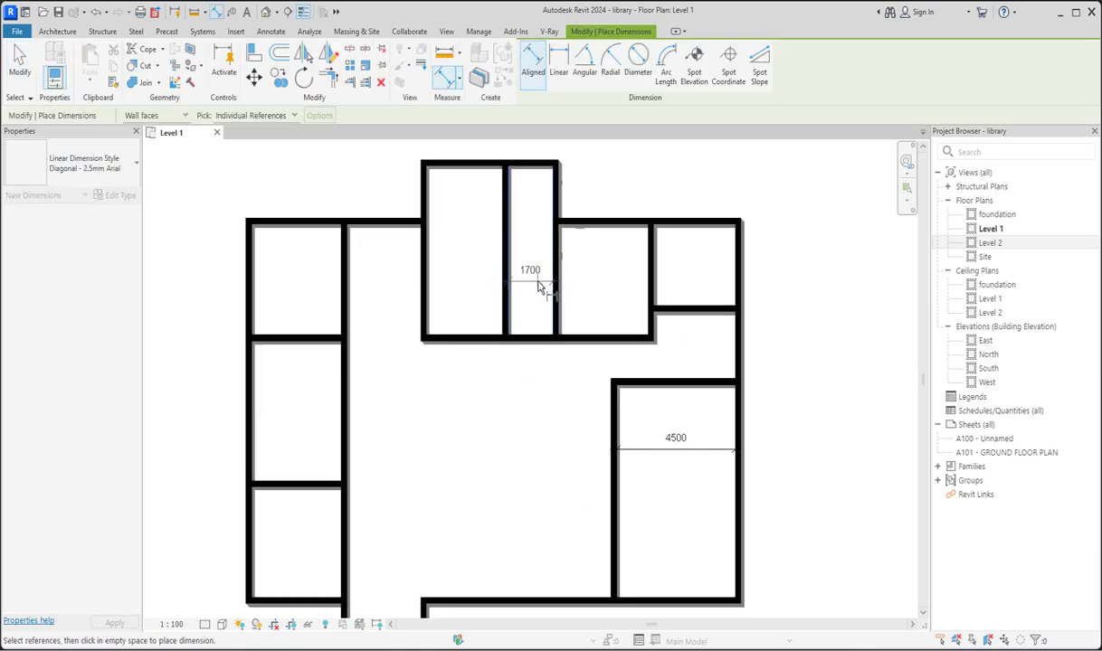
click(541, 288)
click(502, 303)
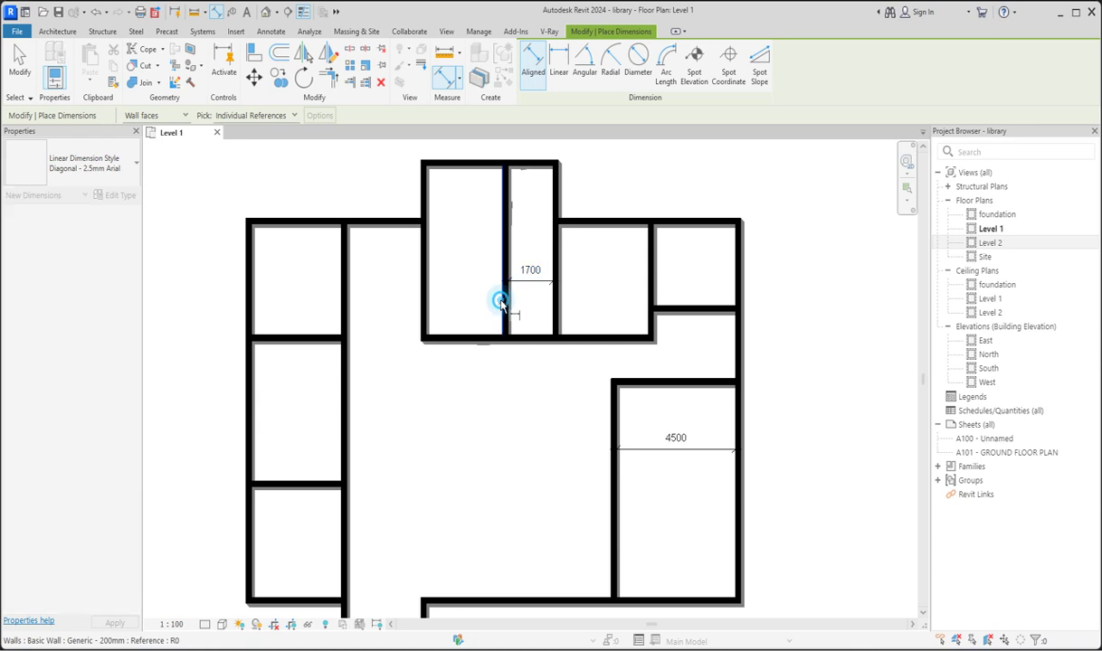
click(425, 291)
click(465, 257)
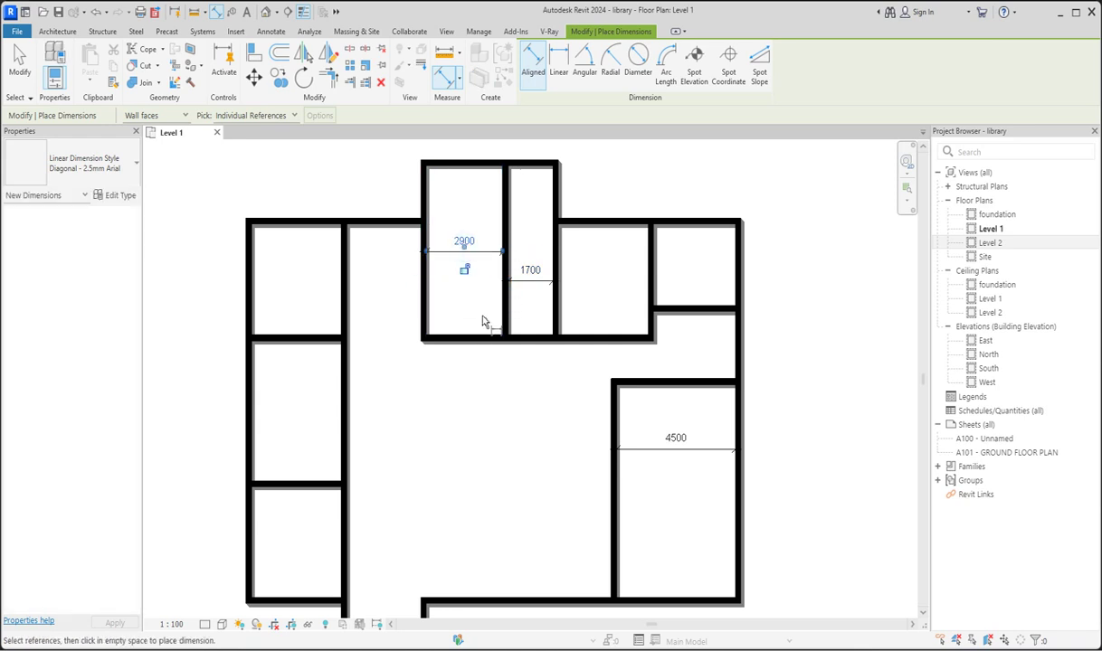
key(Escape)
key(Escape)
scroll(521, 322, down, 2)
scroll(521, 322, up, 2)
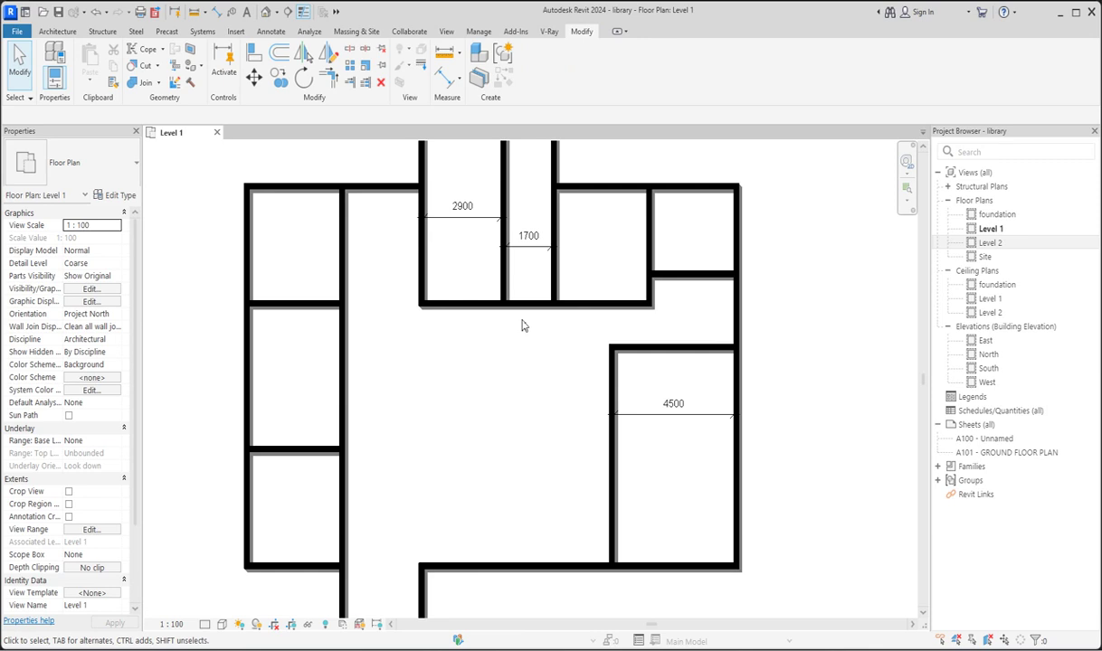
Step: Set the clear width of the protruding room's right section to 2000 mm by moving its right wall
scroll(521, 308, down, 3)
click(541, 292)
click(513, 257)
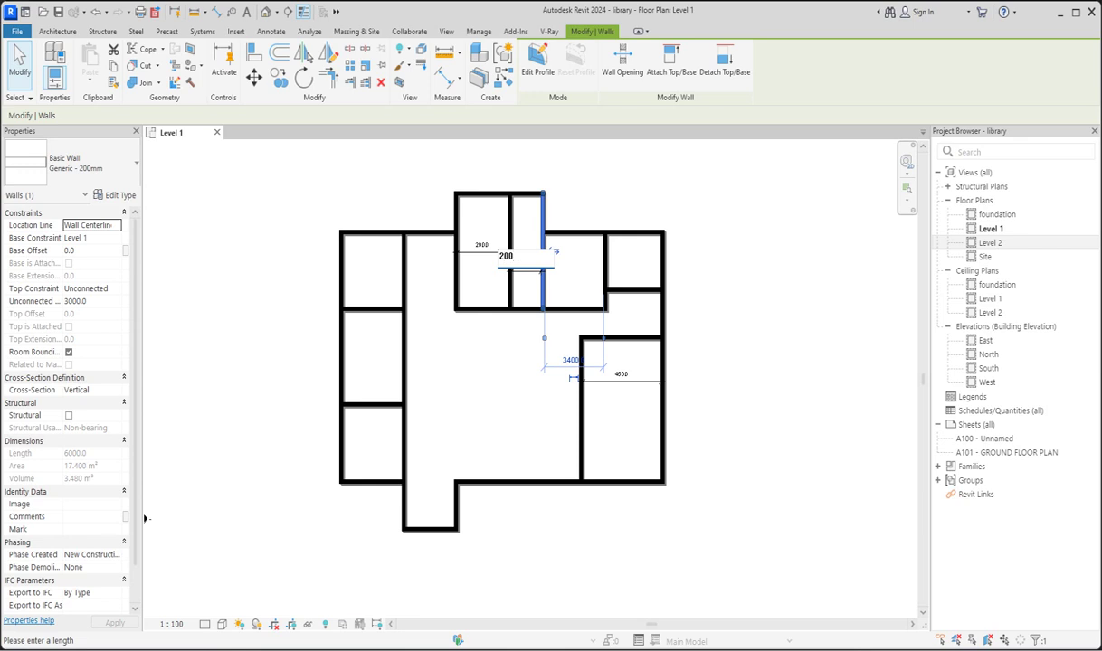
key(Return)
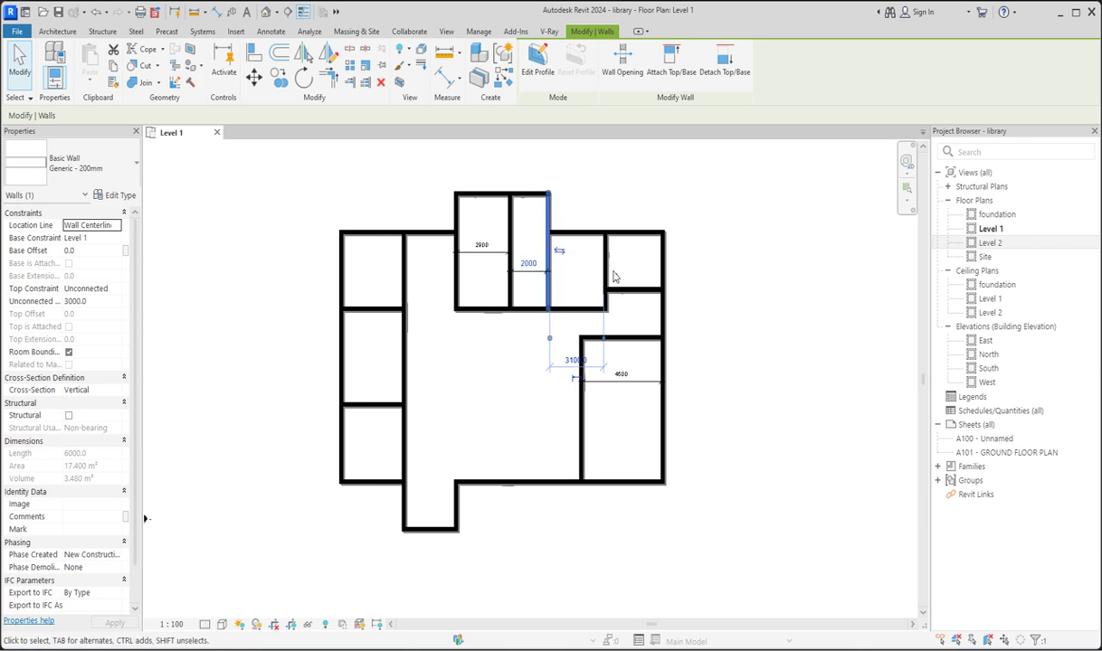
click(485, 426)
Step: Shift the protruding room's divider and all walls right of it together until the left section's clear width is 3600 mm
drag(491, 166, 680, 551)
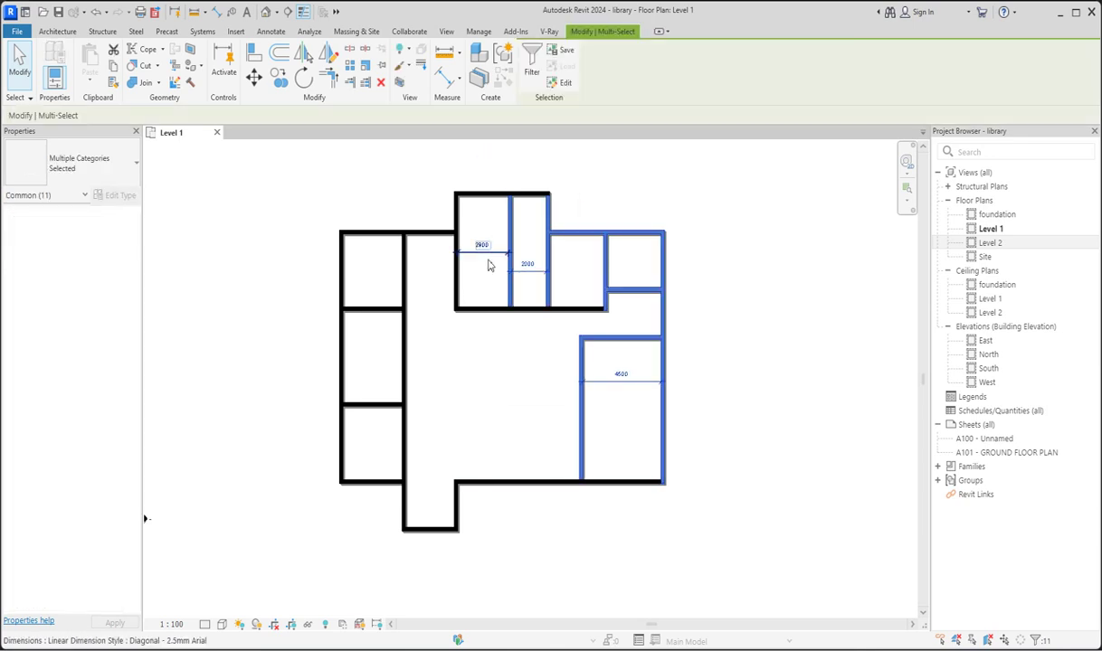
key(Right)
key(Right)
key(Right)
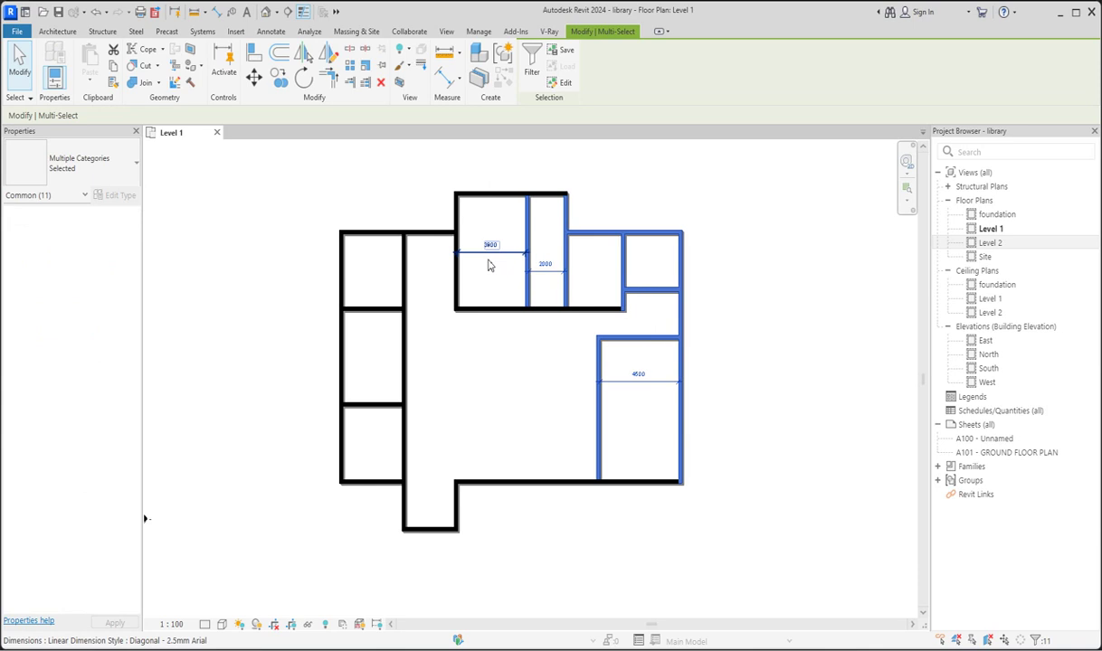
scroll(489, 265, up, 3)
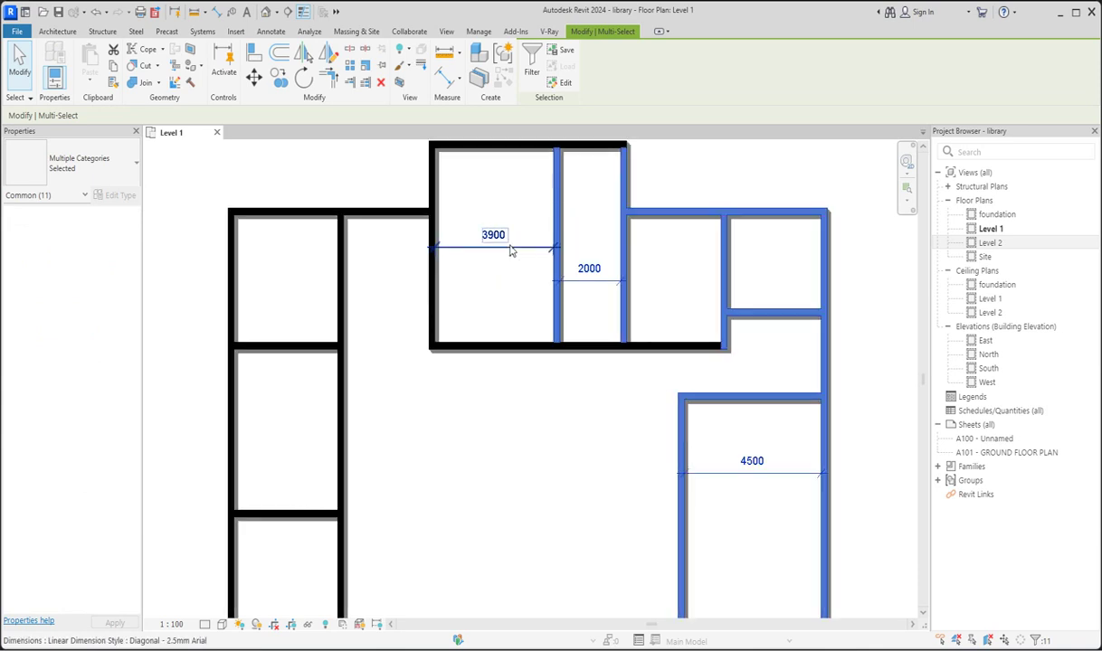
key(Left)
key(Left)
key(Left)
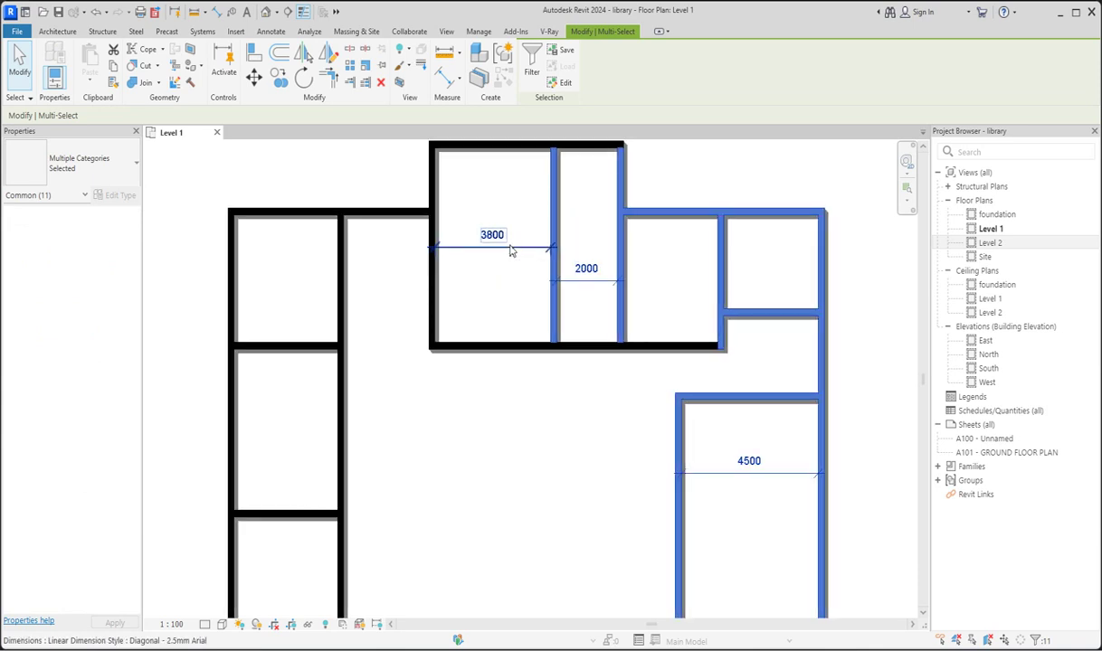
click(509, 299)
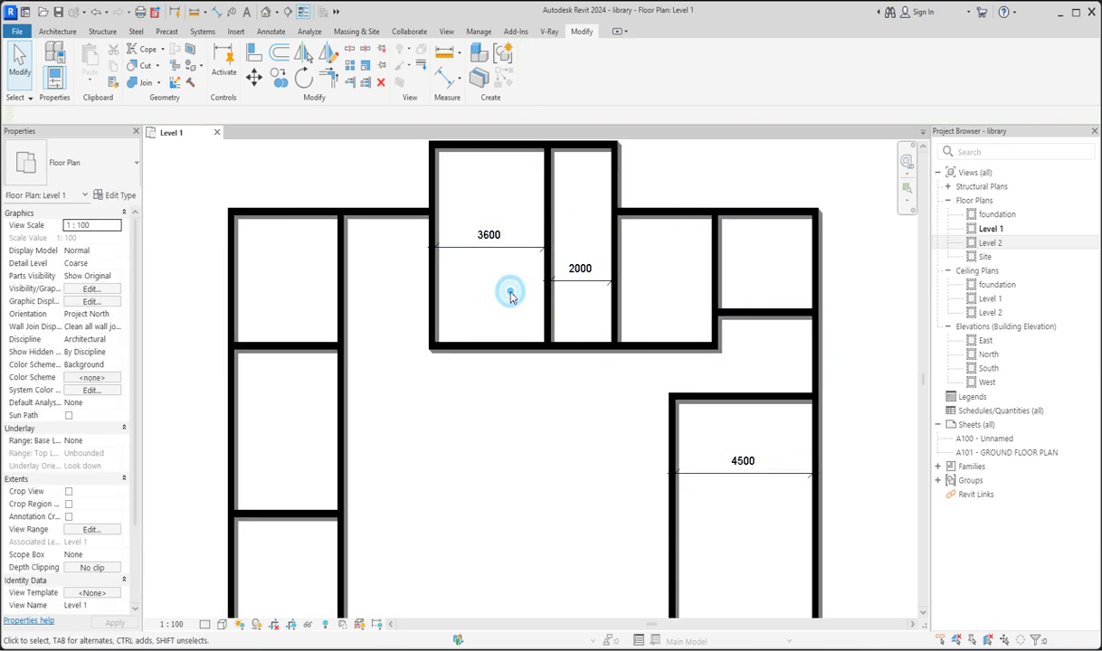
scroll(516, 308, down, 2)
click(542, 402)
scroll(647, 429, up, 4)
scroll(656, 474, down, 4)
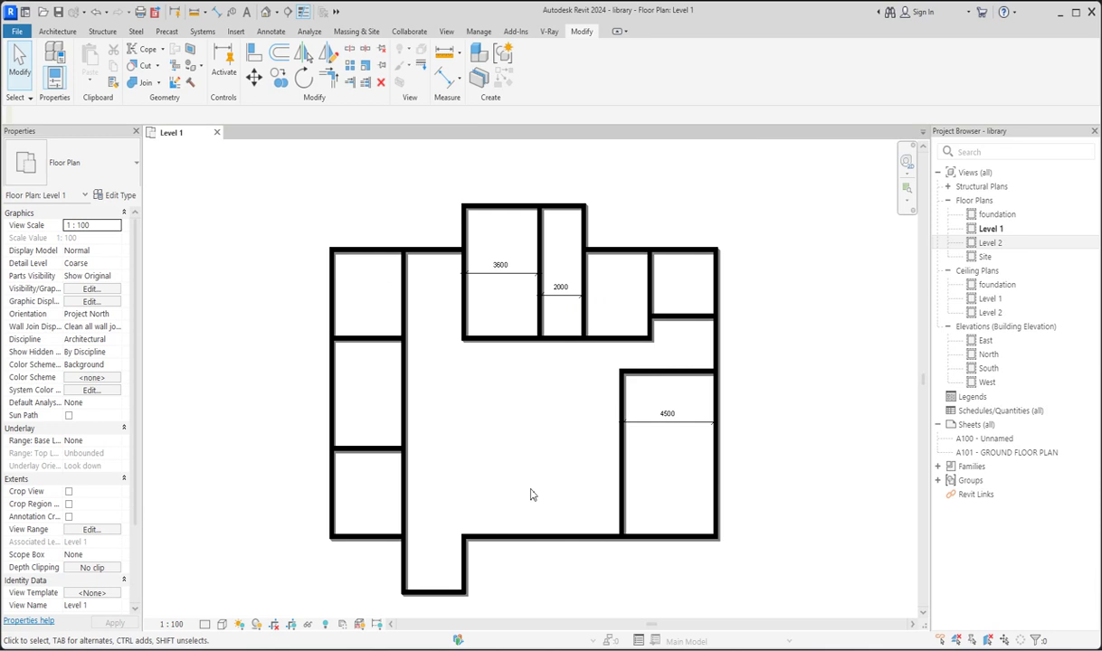
scroll(562, 455, down, 2)
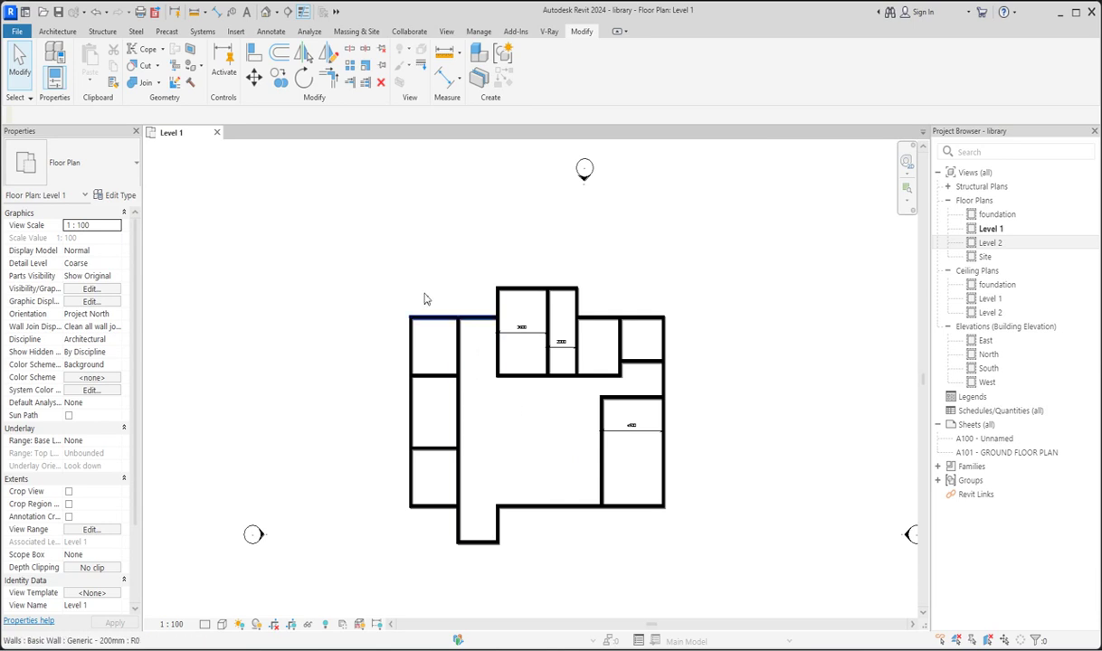
scroll(521, 419, up, 1)
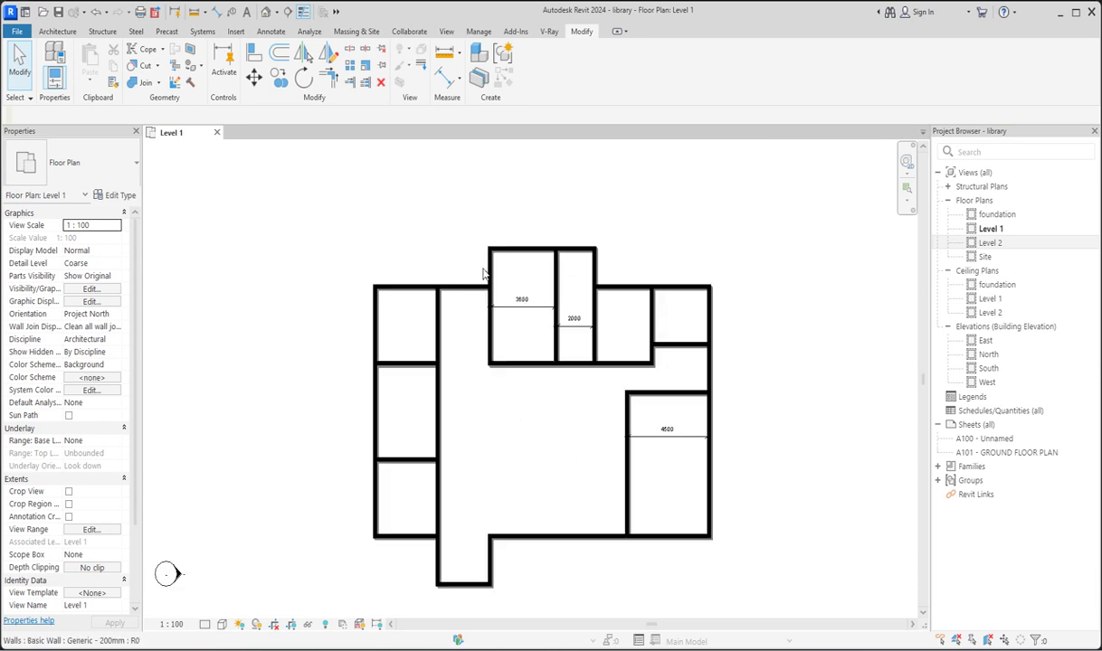
Step: Place an M_Single-Flush 0915 x 2134mm door in the lower wall of the 3600 mm section, 100 mm from the divider and opening inward
click(58, 32)
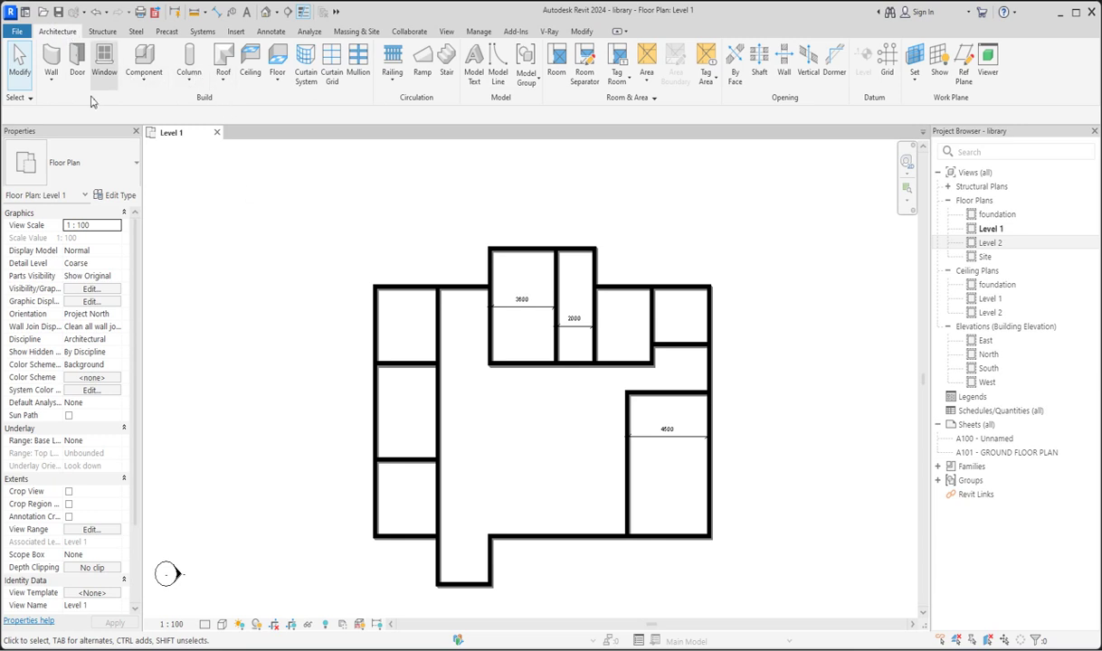
click(82, 69)
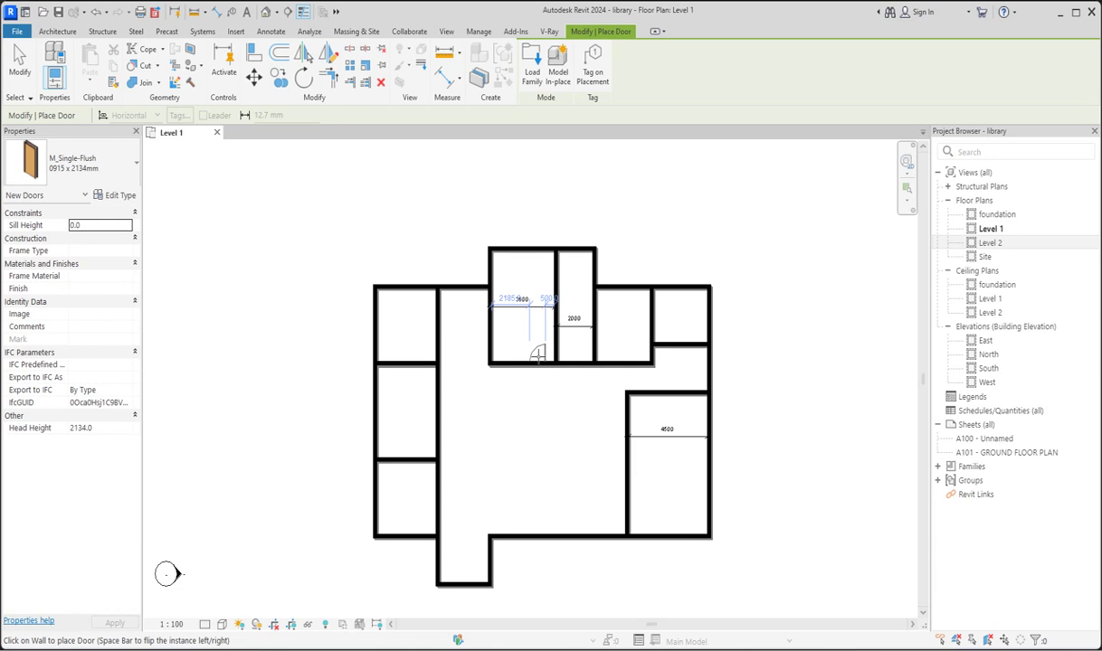
scroll(539, 357, up, 1)
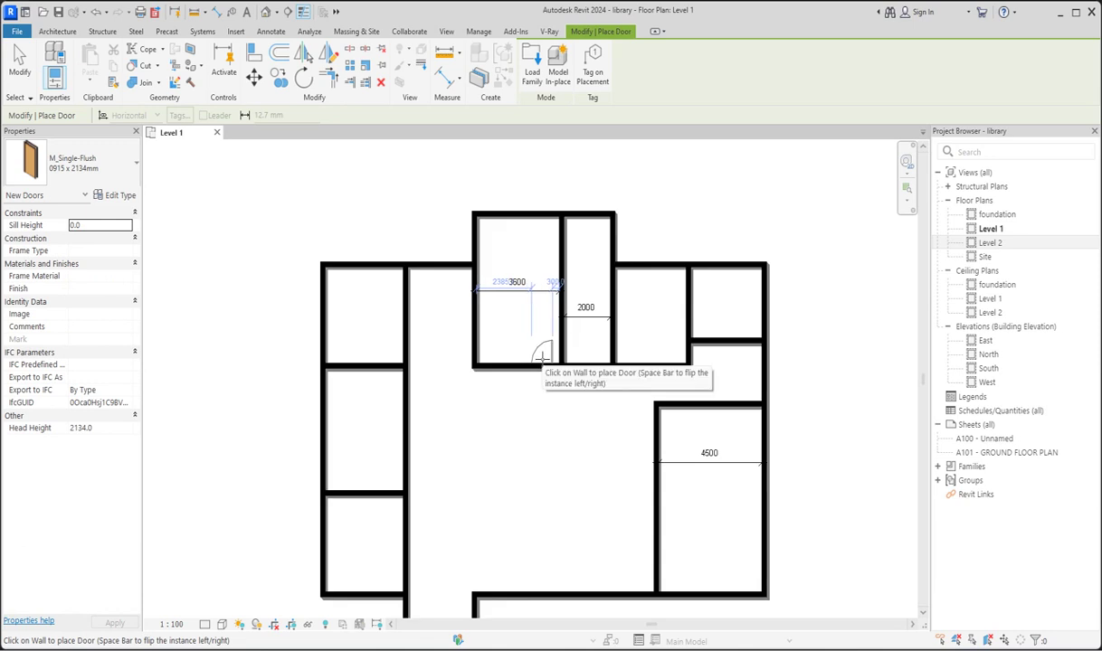
click(546, 362)
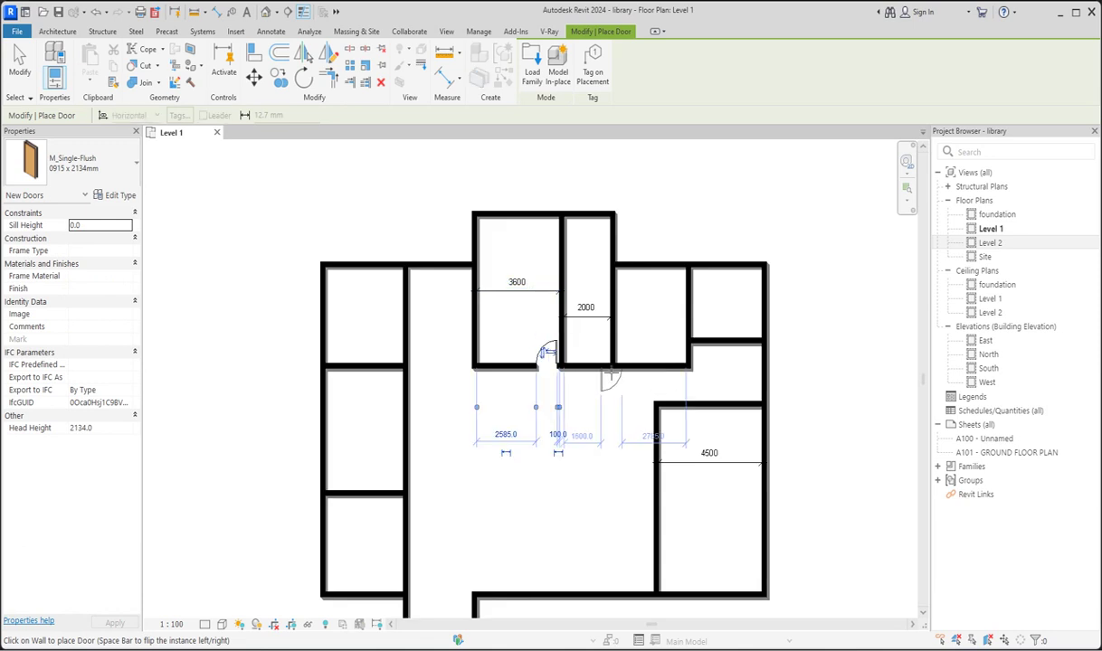
Step: Place an inward-opening single-flush door in the right wall of each of the three left-column rooms
scroll(596, 376, down, 2)
scroll(506, 353, up, 1)
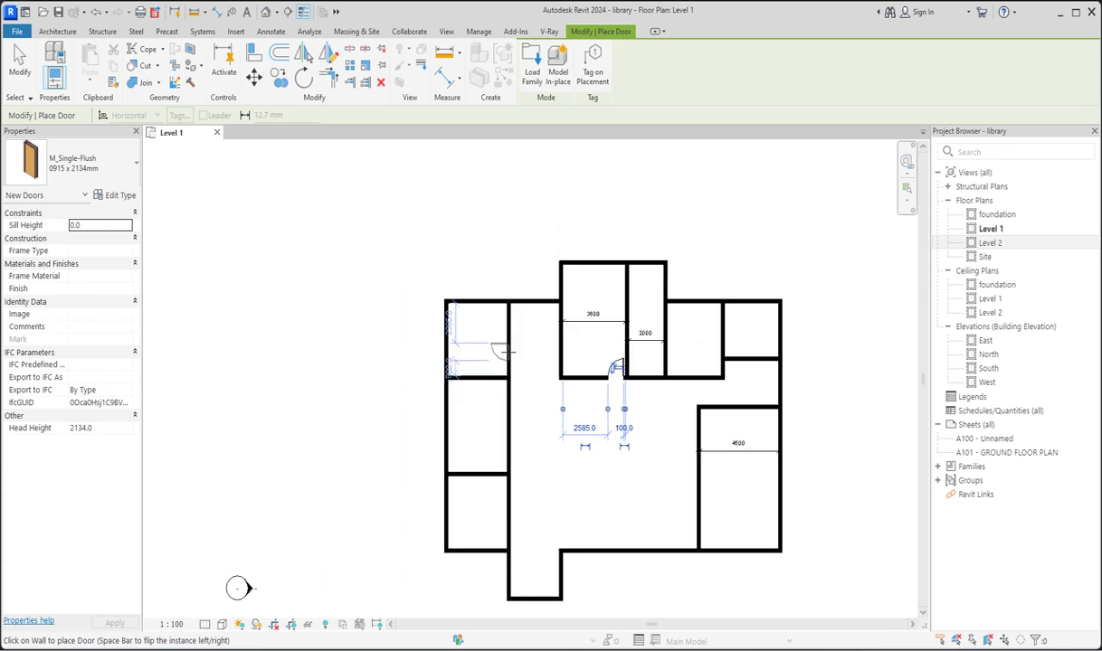
click(506, 362)
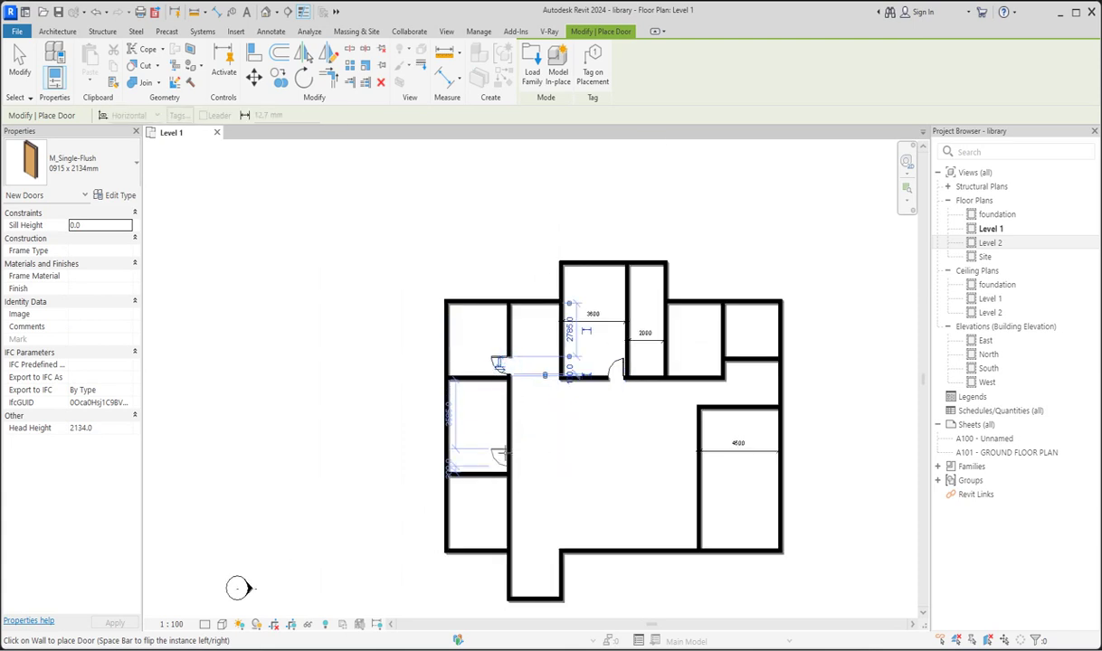
click(500, 443)
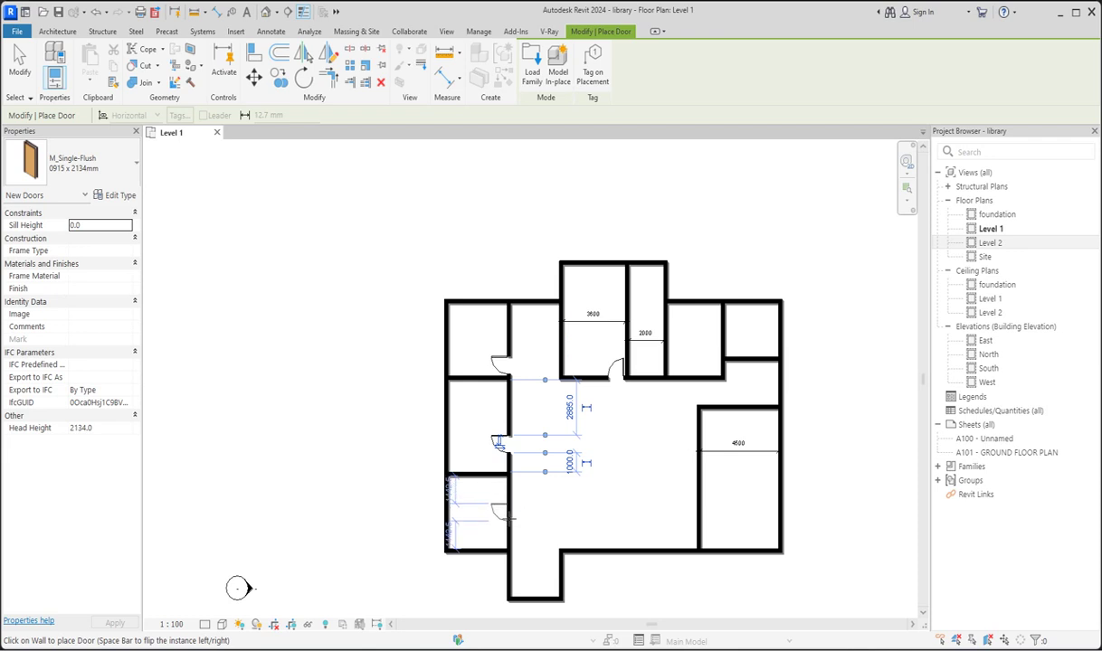
click(506, 514)
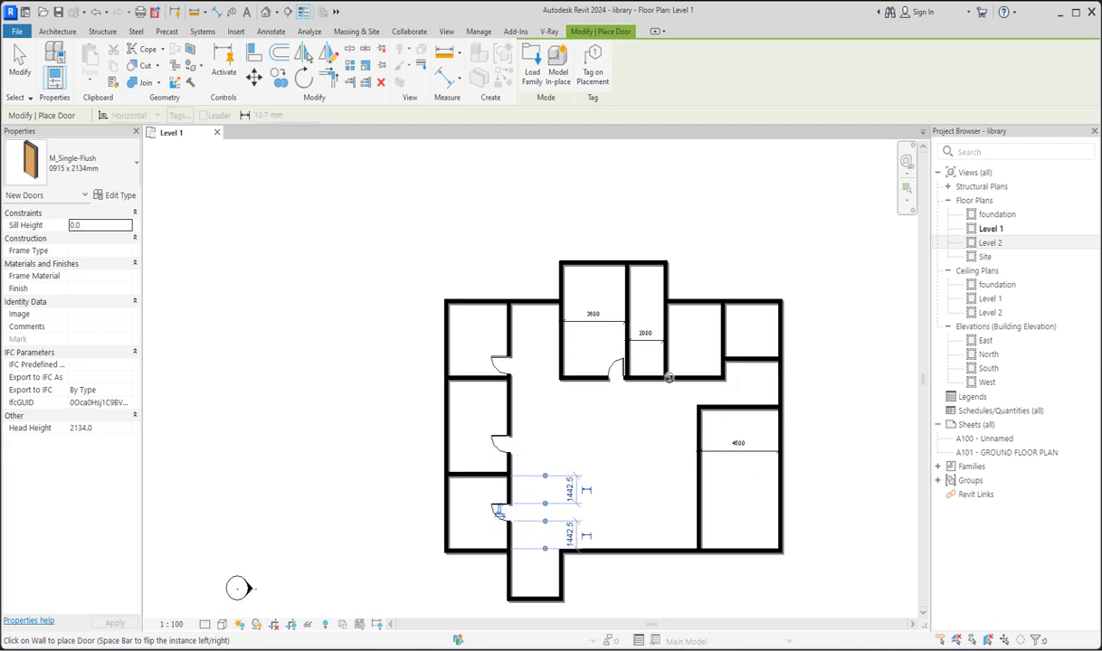
Step: Place single-flush doors in the large right room's left wall, 1200 mm below its upper wall, and in the main hall's lower outer wall
scroll(669, 377, up, 2)
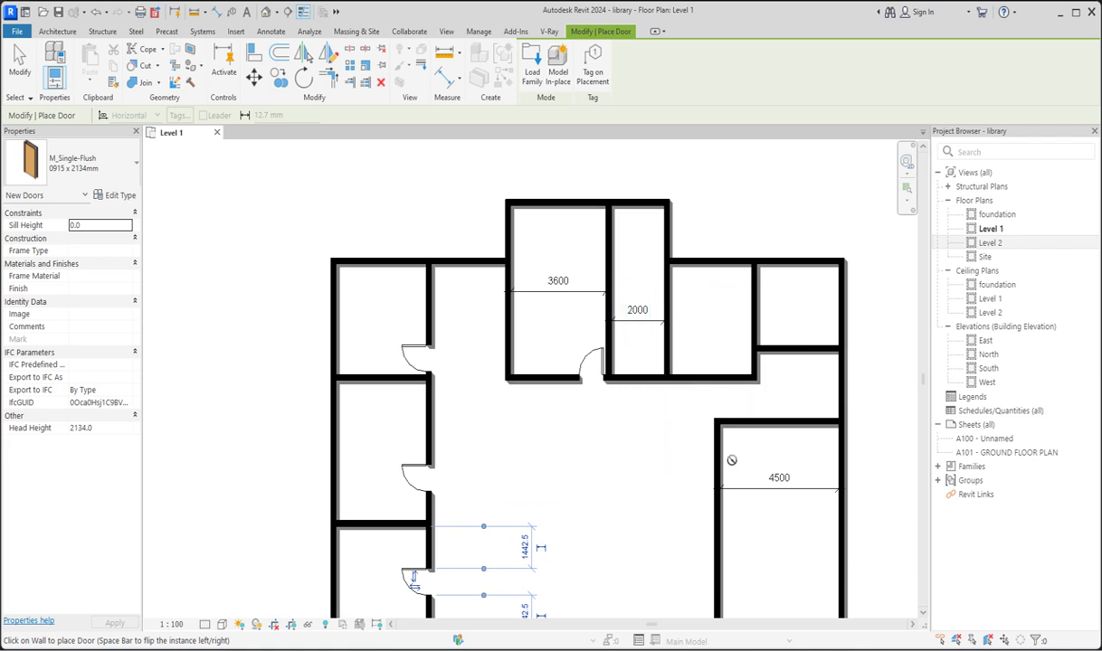
scroll(751, 376, down, 2)
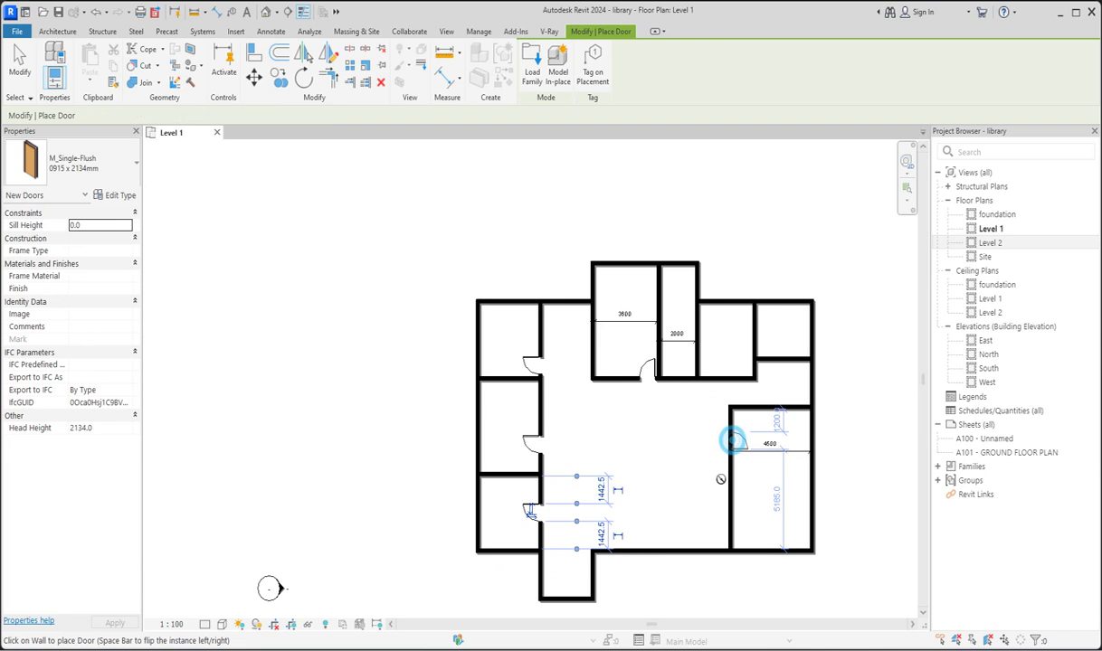
scroll(644, 554, up, 2)
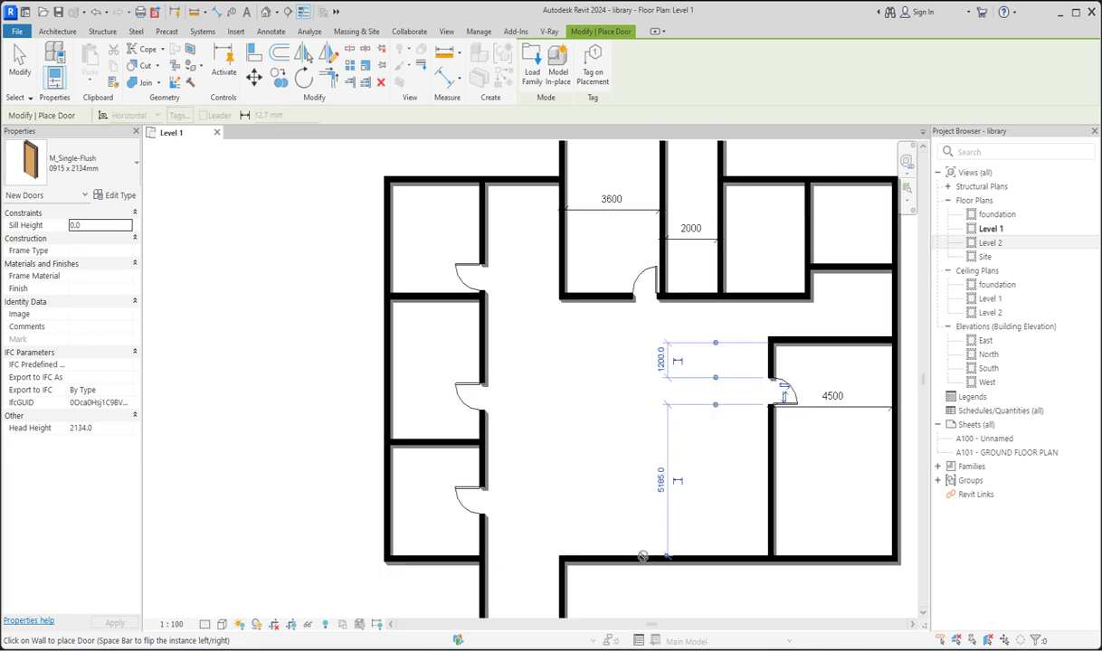
right_click(586, 354)
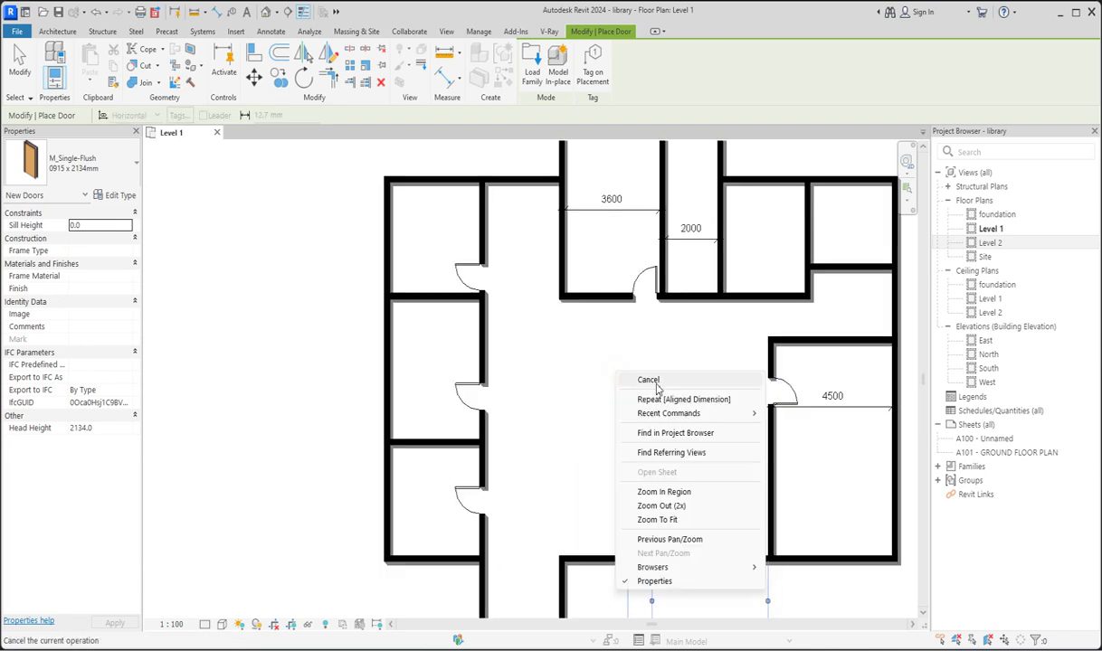
scroll(640, 389, down, 3)
right_click(641, 389)
click(674, 398)
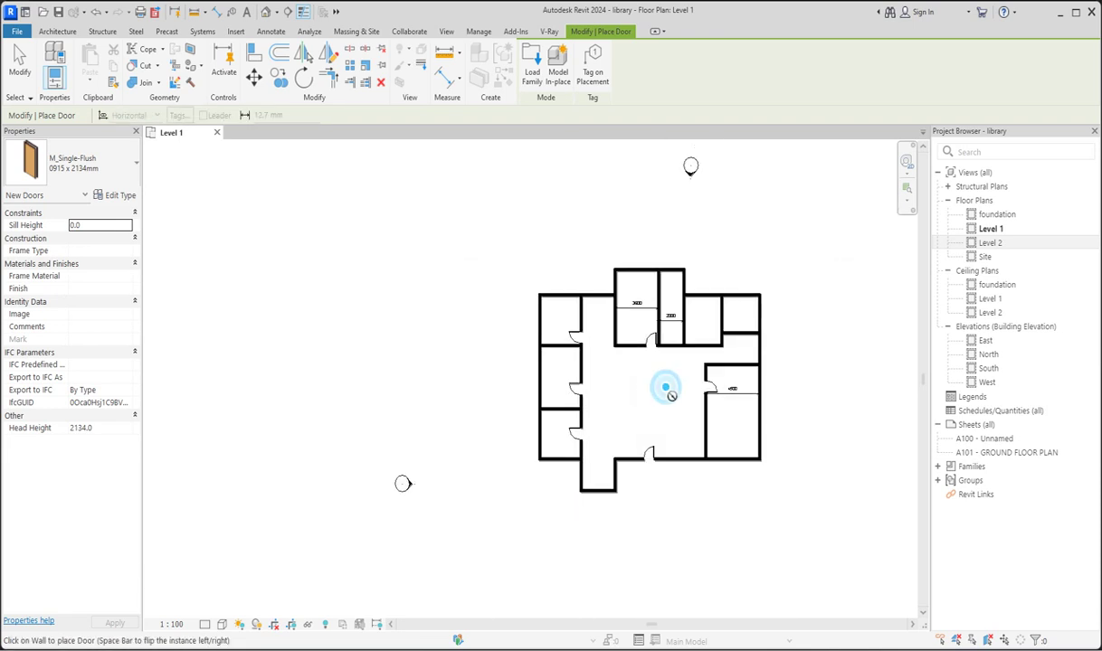
right_click(662, 453)
click(696, 399)
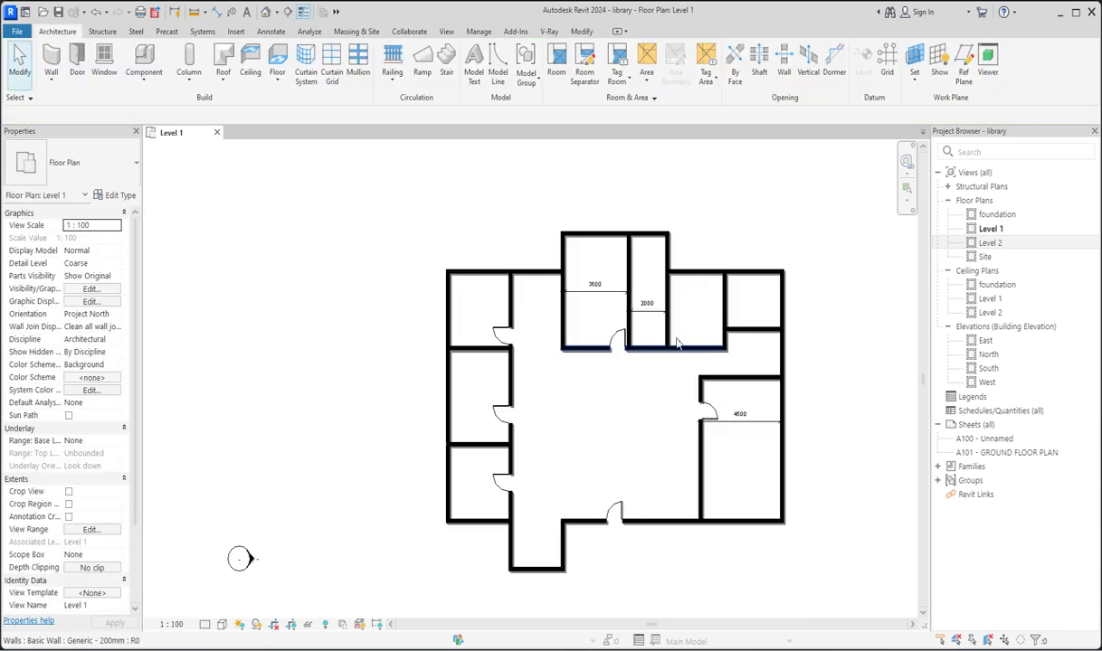
Step: Extend the upper-right corner room's lower wall left across the adjacent room to the protruding room's right wall
scroll(574, 299, up, 3)
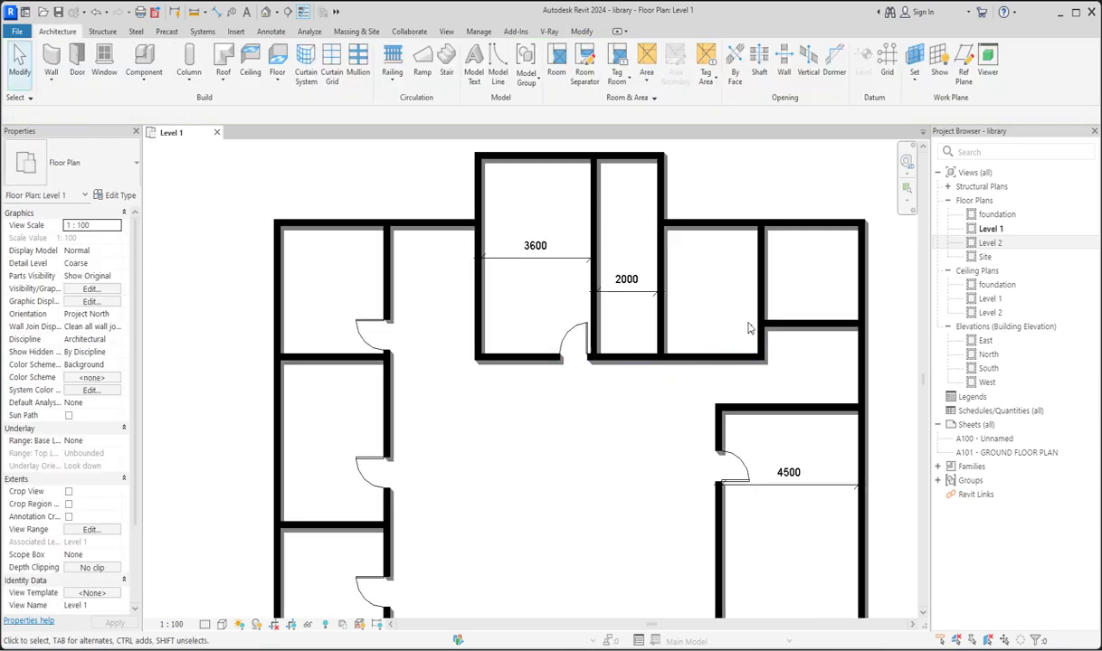
click(792, 323)
drag(760, 327, 660, 322)
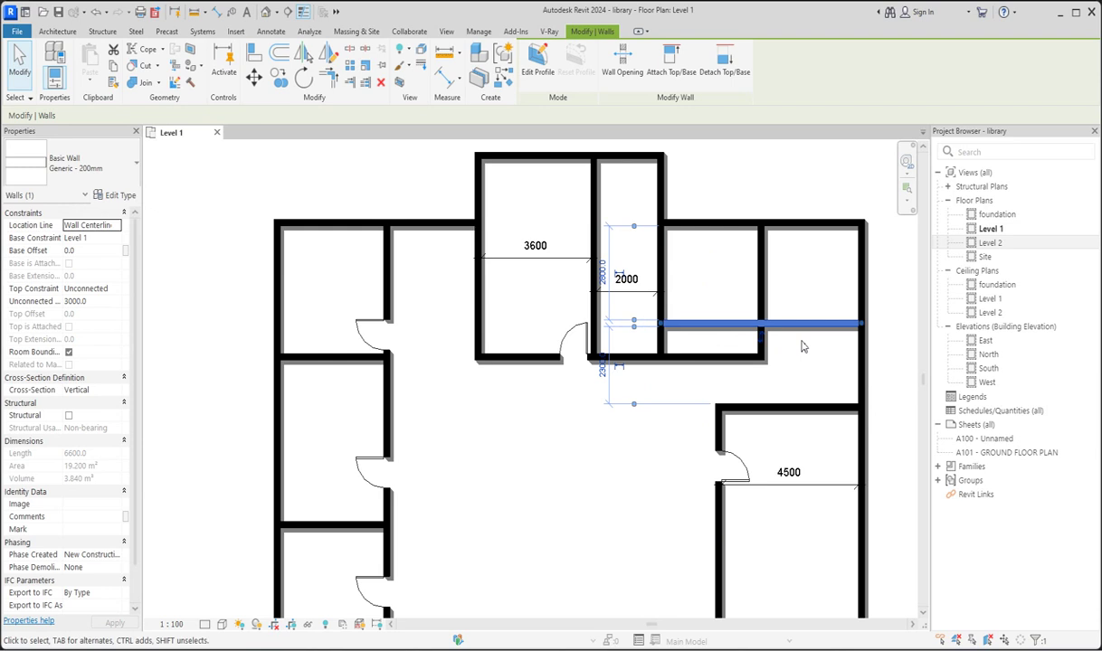
Step: Dimension the distance between the upper-right rooms' upper outer wall and the extended cross wall
click(442, 80)
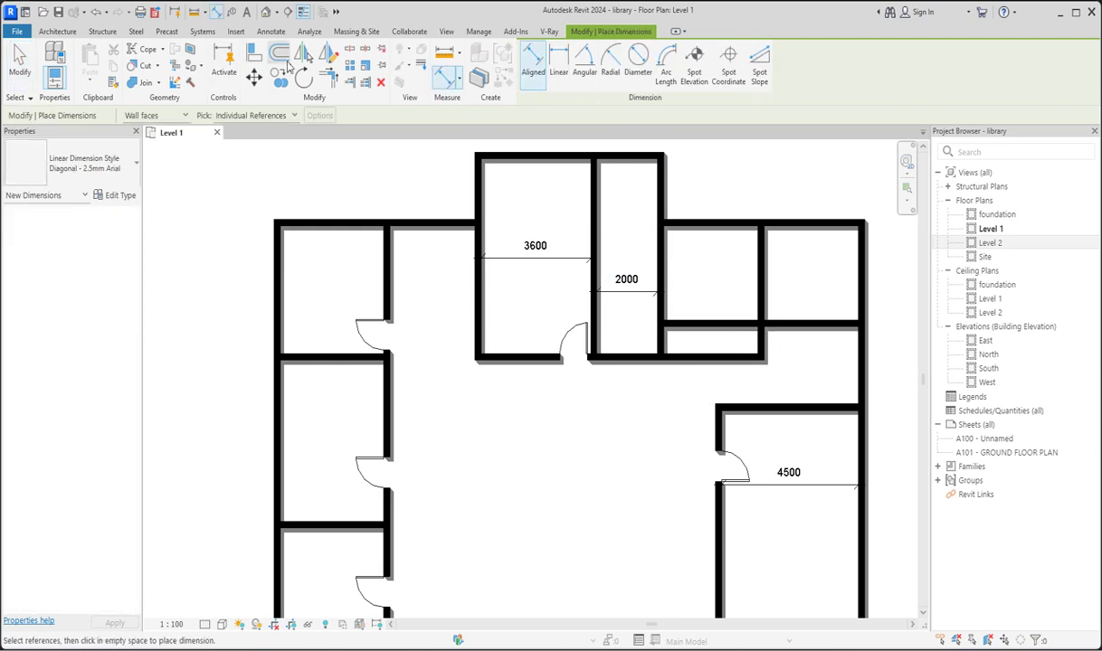
click(714, 226)
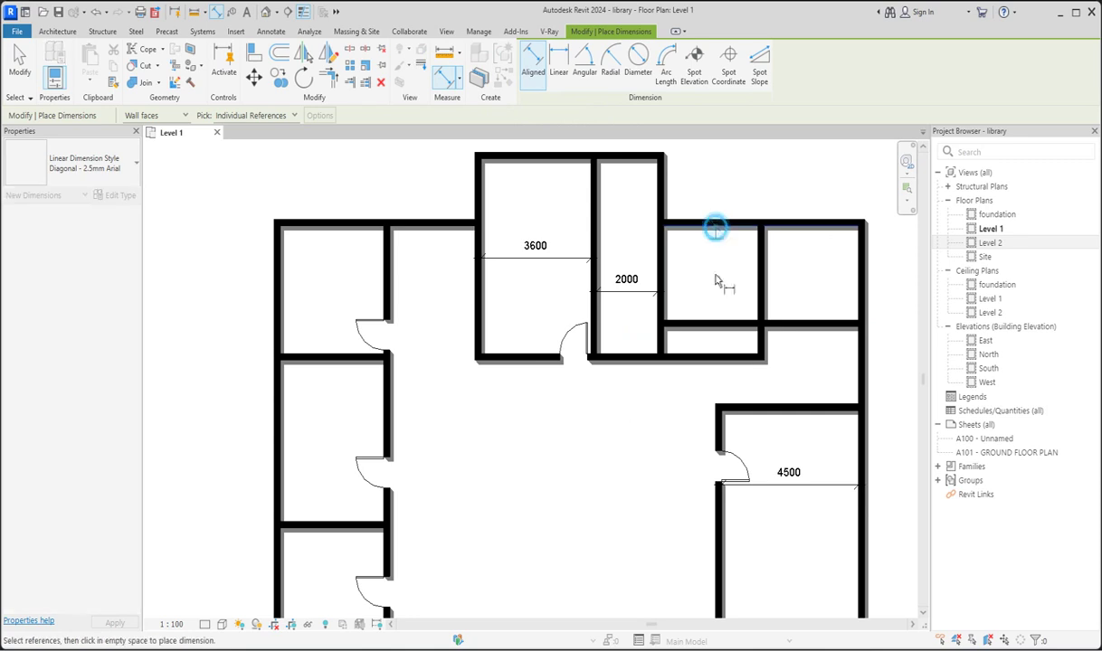
click(713, 322)
click(719, 272)
right_click(843, 282)
click(852, 288)
right_click(809, 283)
click(821, 287)
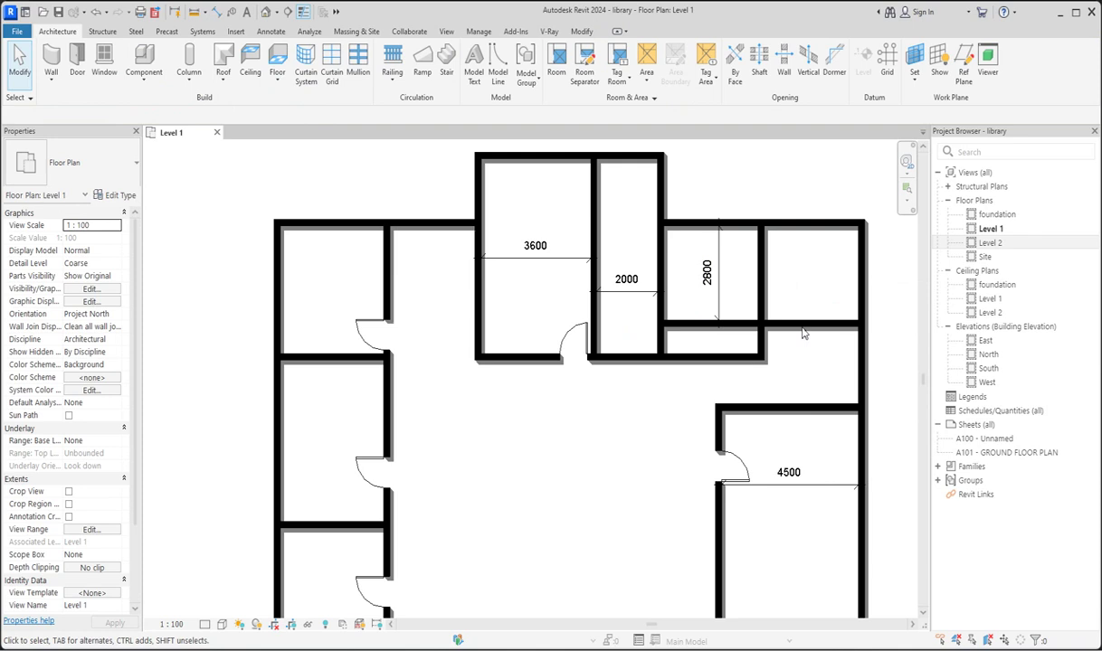
Step: Move the upper-right rooms' cross wall up to 2100 mm below the upper outer wall
click(804, 322)
drag(740, 310, 739, 288)
click(733, 256)
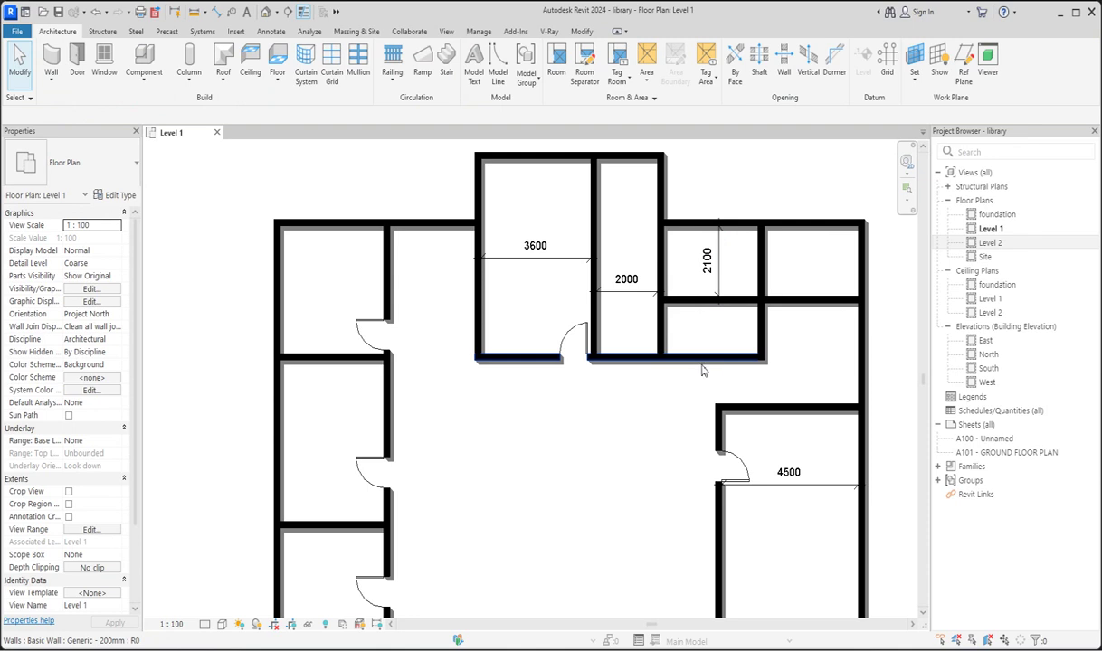
Step: Place a similar M_Single-Flush 0915 x 2134mm door, opening inward, in the small right-hand room's lower wall, 500 mm from its left wall
click(574, 341)
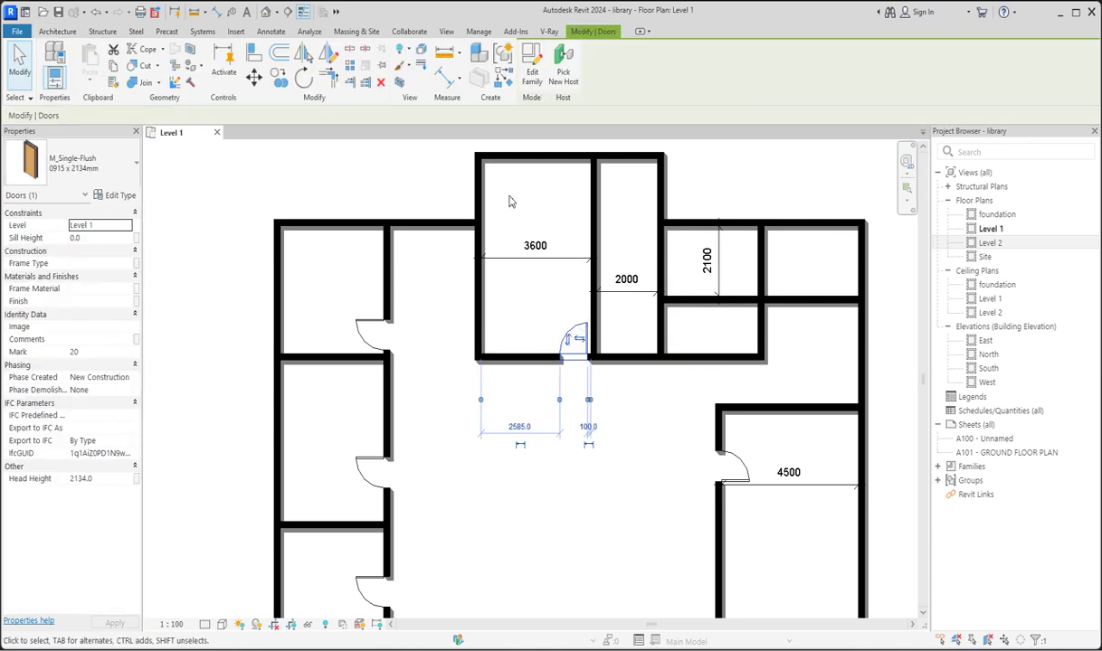
click(478, 56)
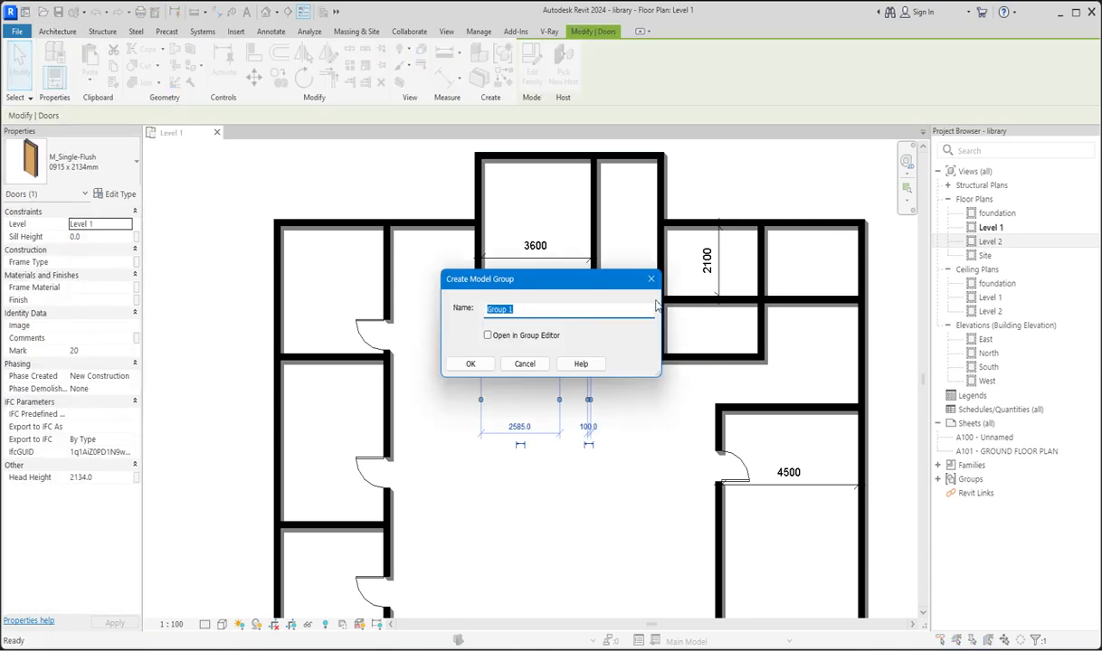
click(647, 281)
click(480, 76)
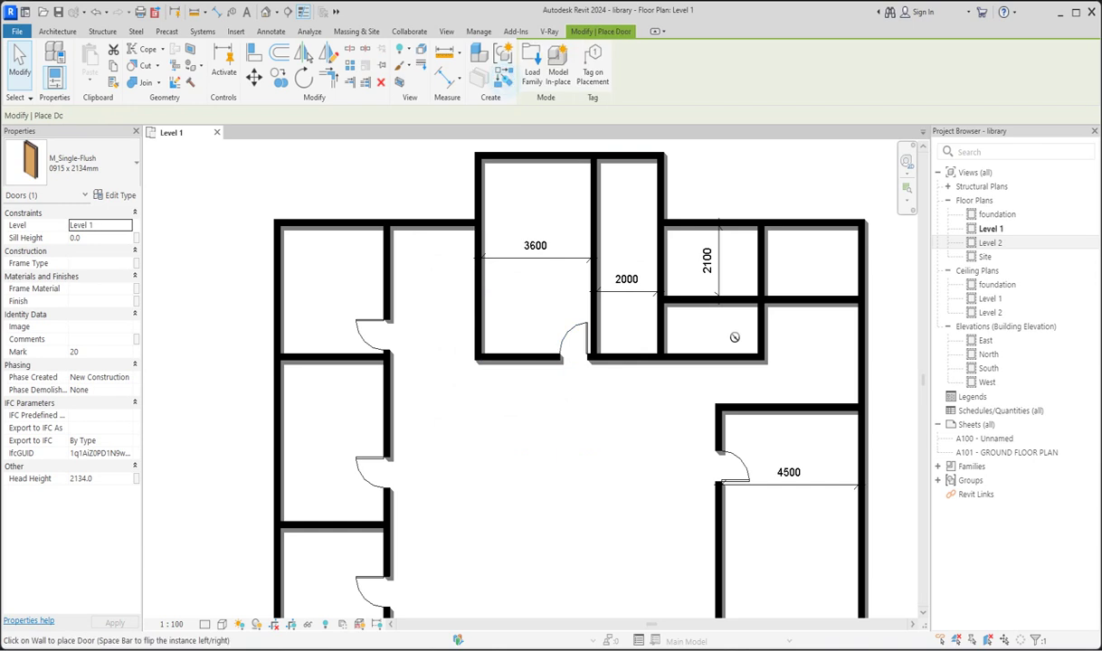
click(692, 354)
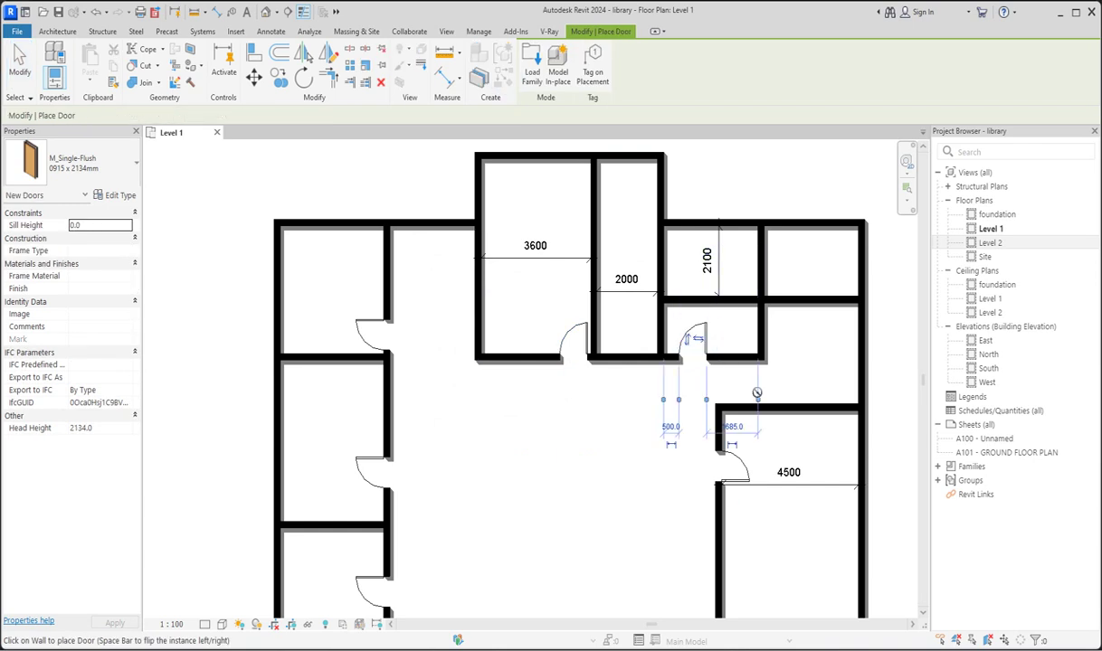
scroll(711, 458, down, 2)
scroll(710, 459, down, 1)
key(Escape)
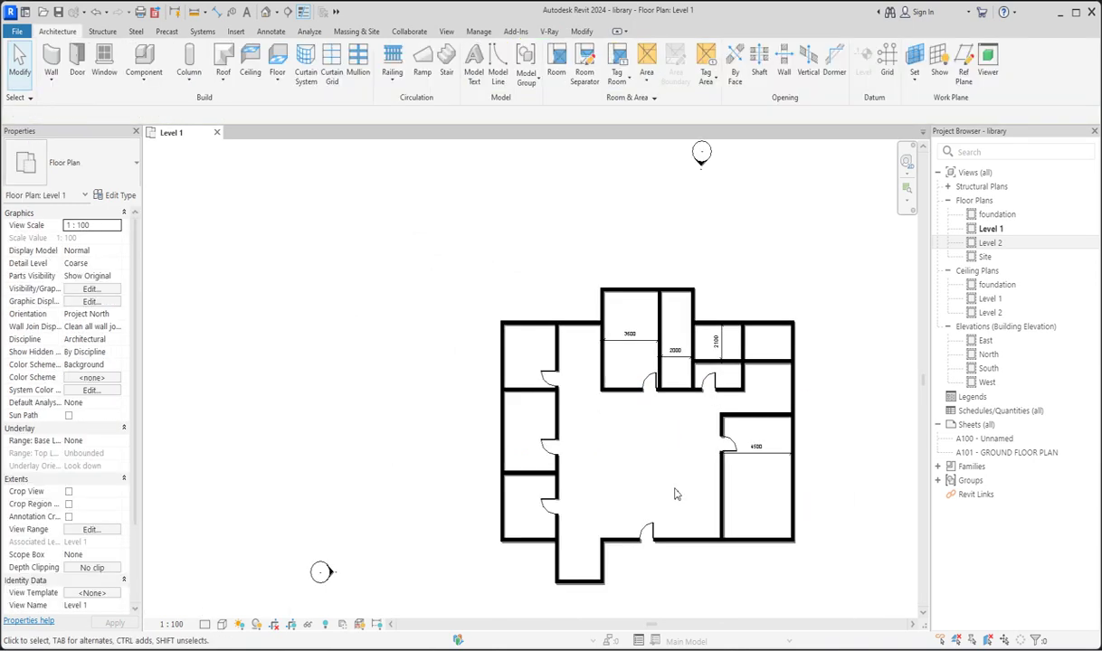
Step: Start a Generic 150mm floor on Level 1 and pick boundary lines along the building's upper, left and right outer walls, including the protruding room
scroll(622, 512, down, 2)
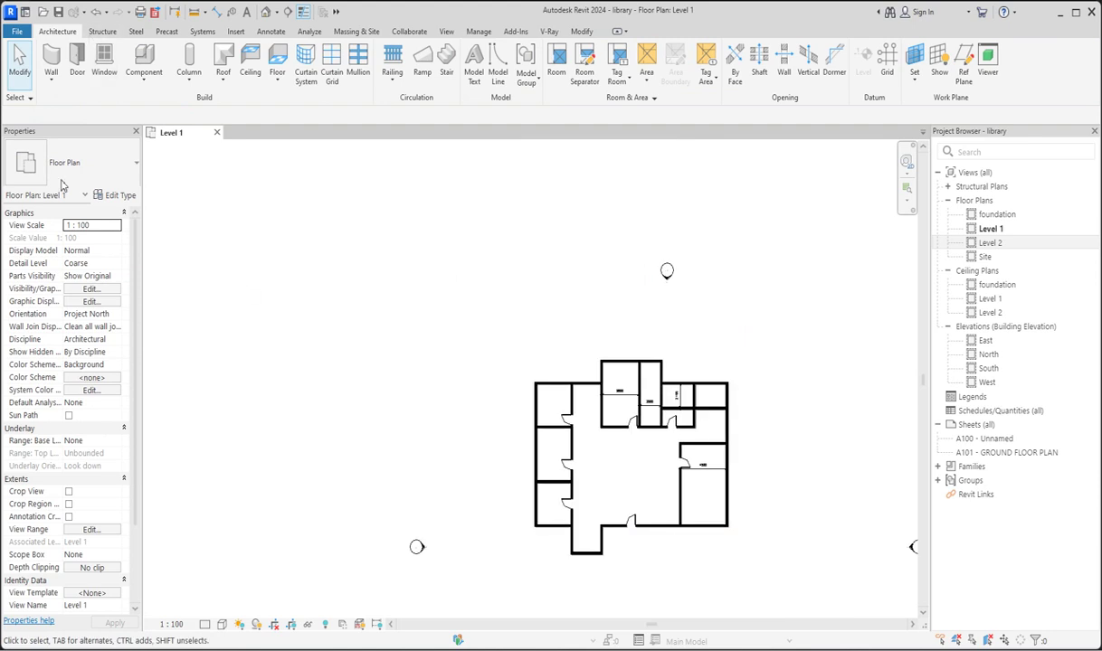
click(280, 79)
click(318, 107)
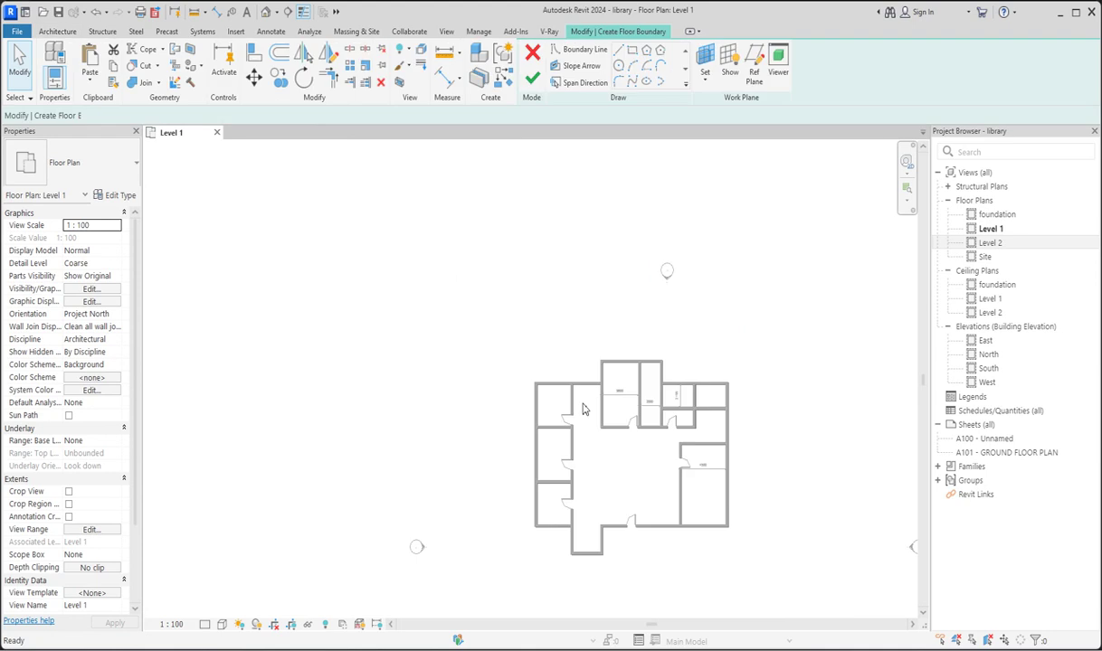
click(685, 87)
click(649, 84)
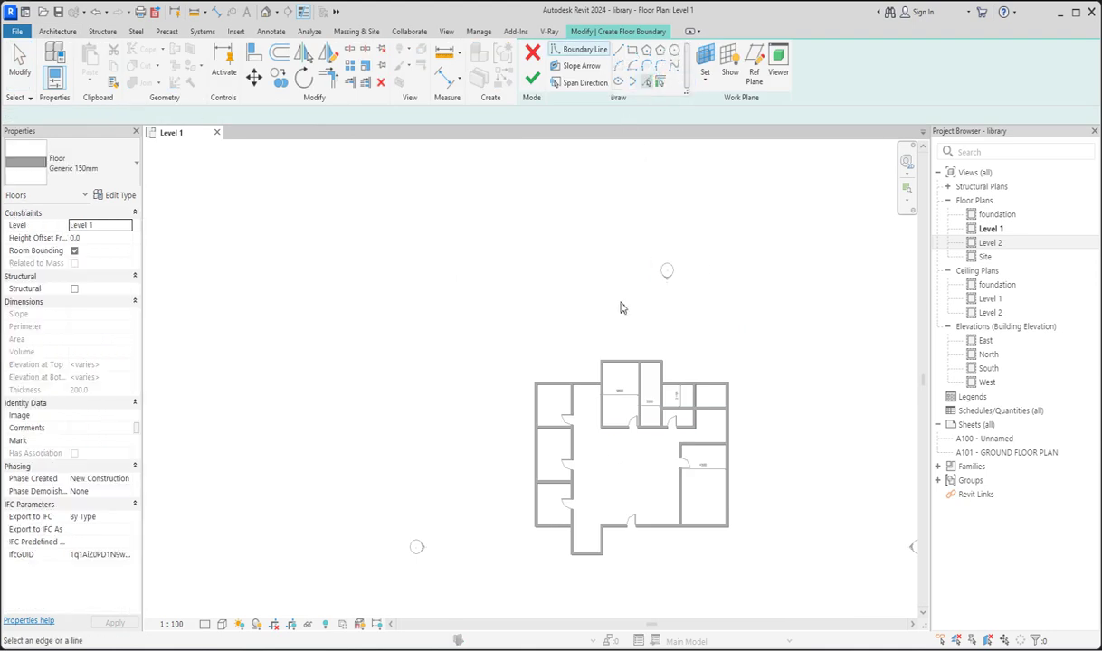
scroll(635, 356, up, 4)
click(639, 353)
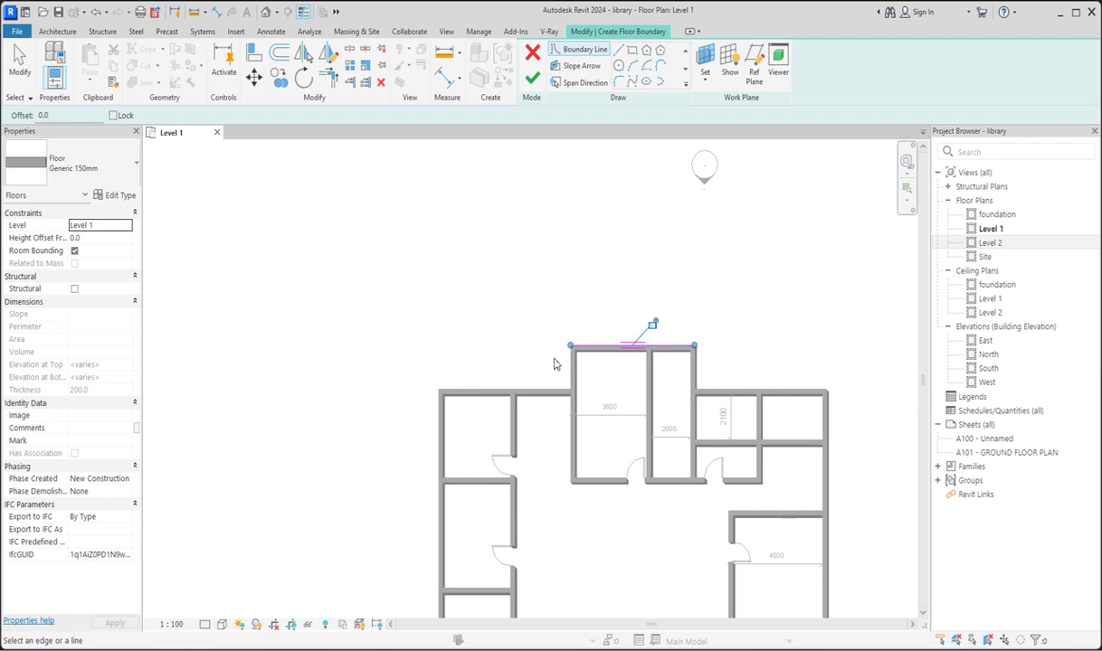
click(513, 392)
click(437, 438)
click(746, 391)
click(695, 367)
scroll(726, 290, down, 2)
click(793, 392)
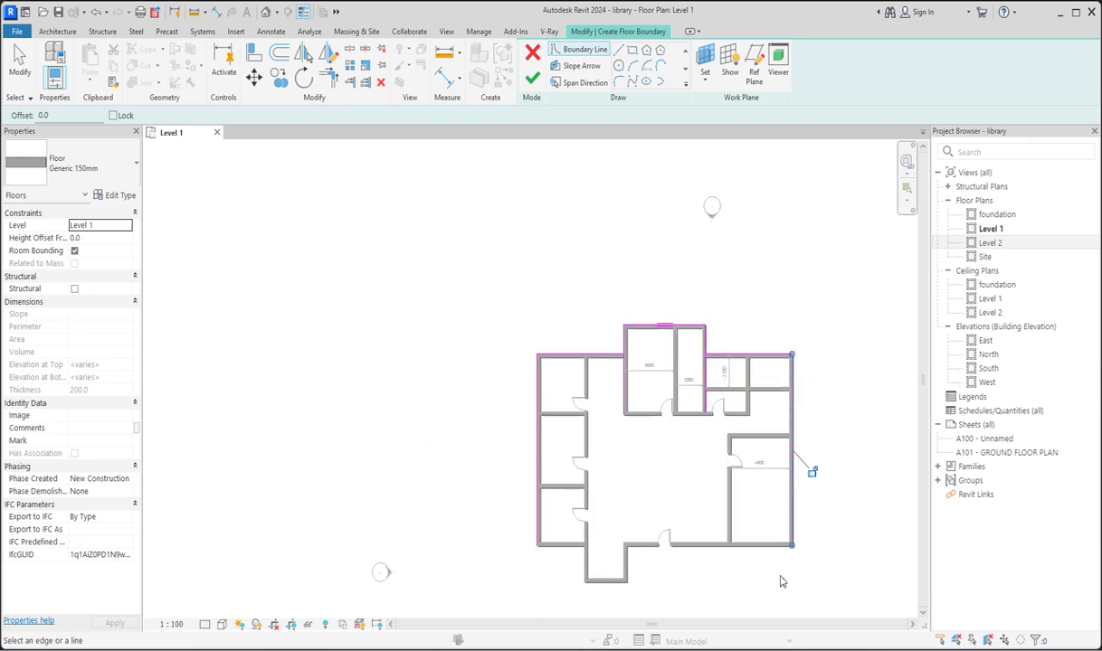
Step: Pick floor boundary lines along the lower-left room's lower wall and the lower projection's left and lower walls
scroll(547, 579, up, 2)
click(568, 534)
click(603, 563)
click(633, 588)
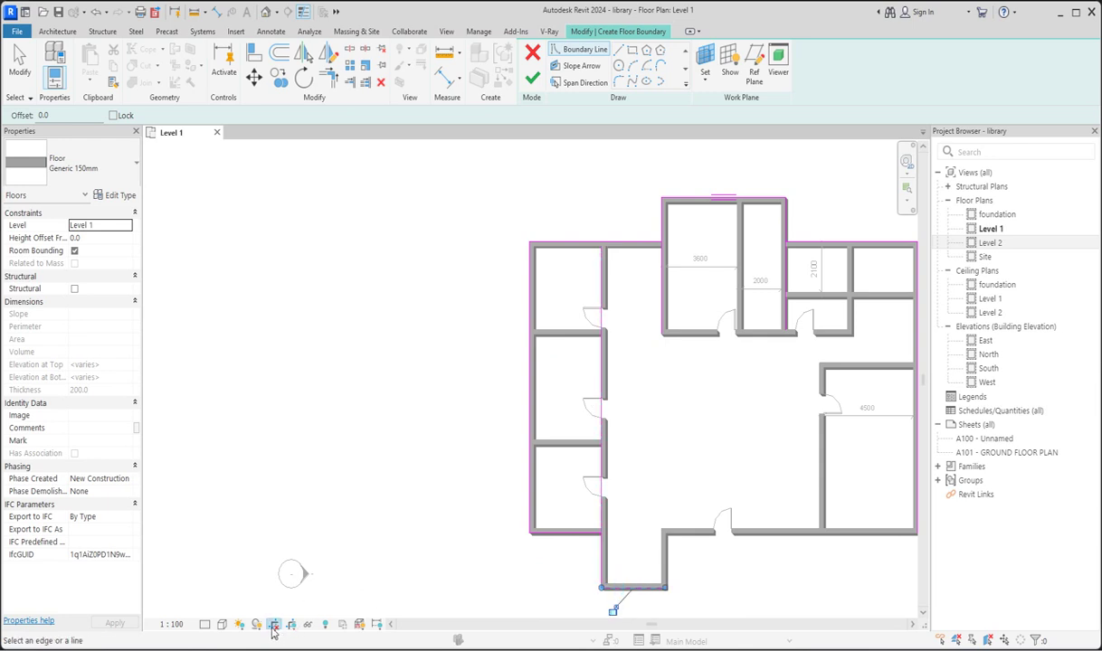
Step: Show the view's crop region and turn off shadows
click(291, 624)
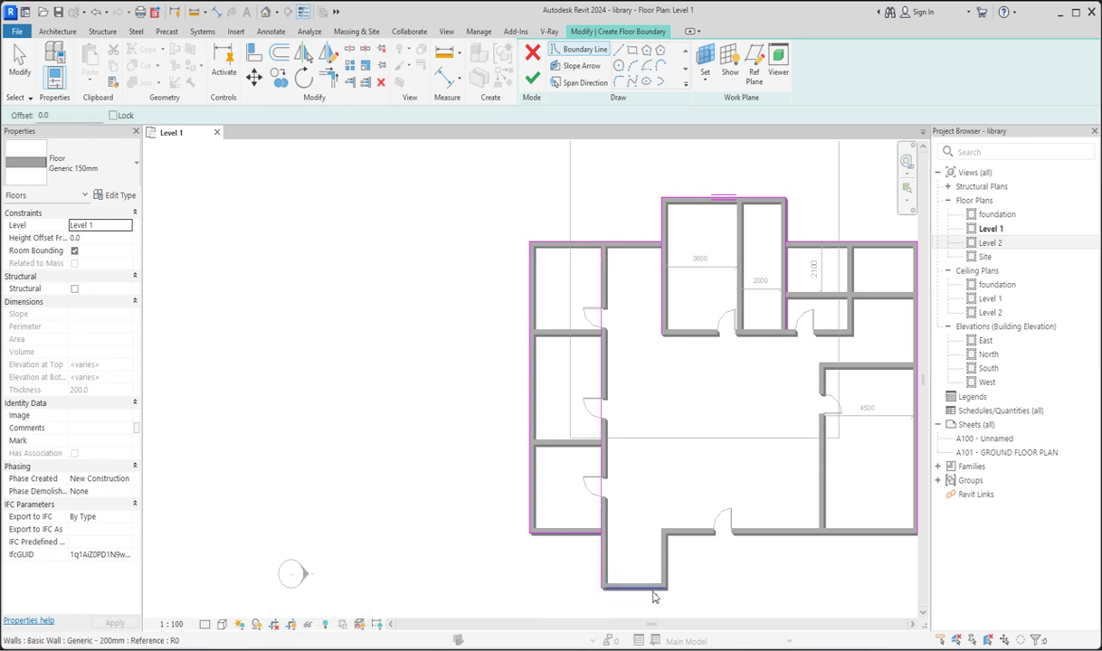
click(258, 628)
scroll(715, 597, up, 2)
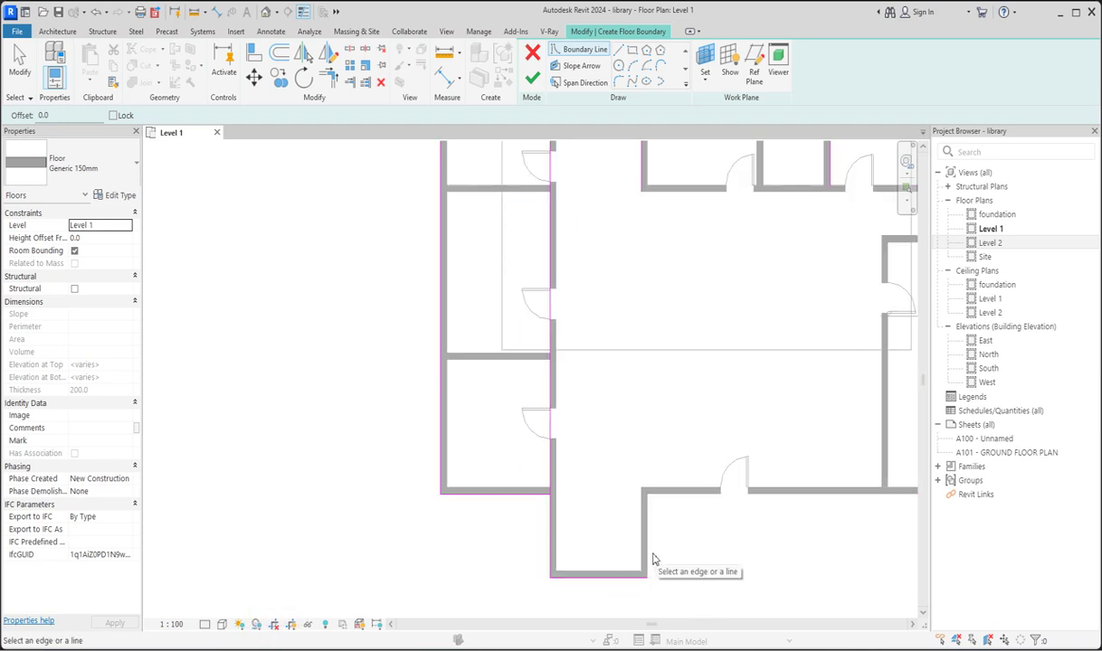
Step: Pick the main hall's lower outer wall as boundary and draw a 2400 mm line down from the large right room's left wall
scroll(653, 559, down, 3)
click(823, 525)
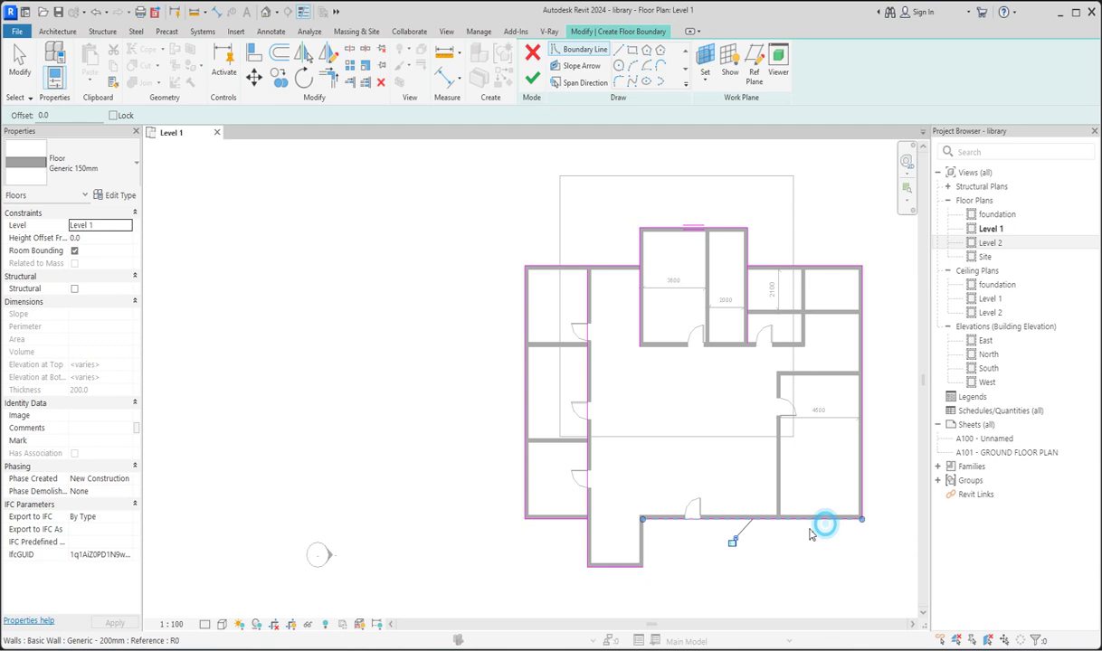
click(620, 50)
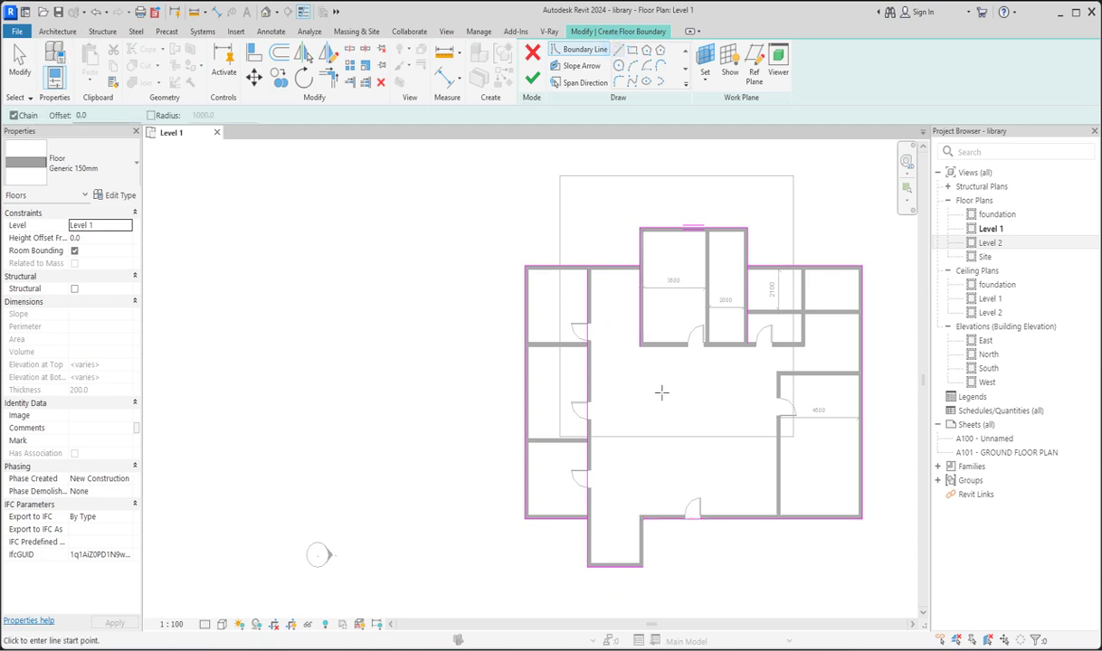
click(779, 523)
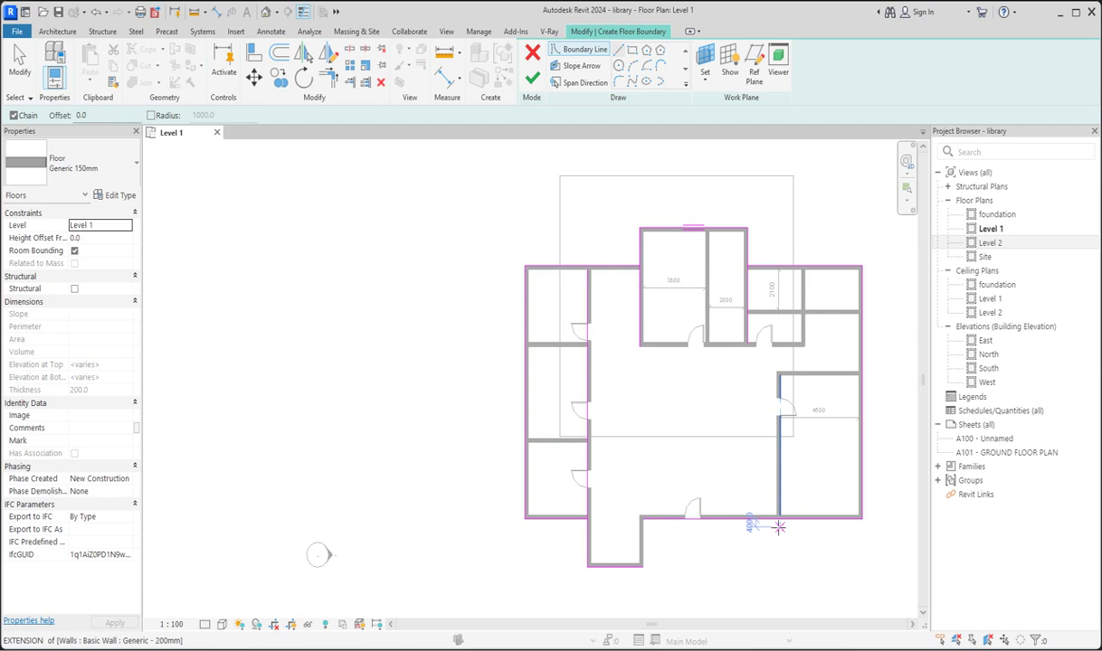
click(777, 519)
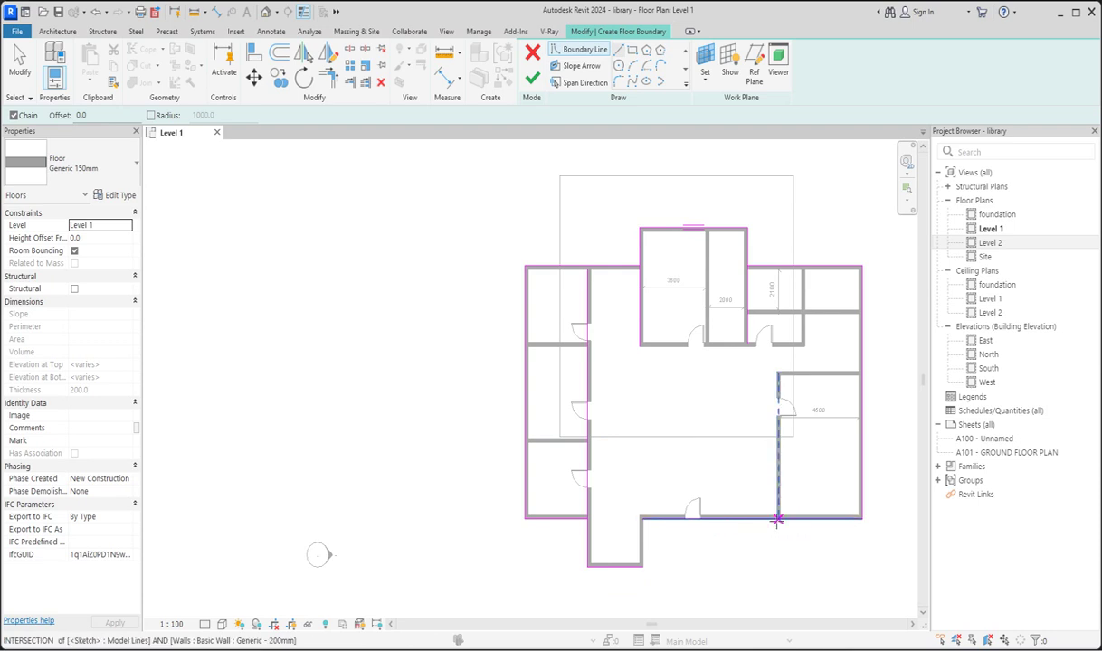
click(778, 519)
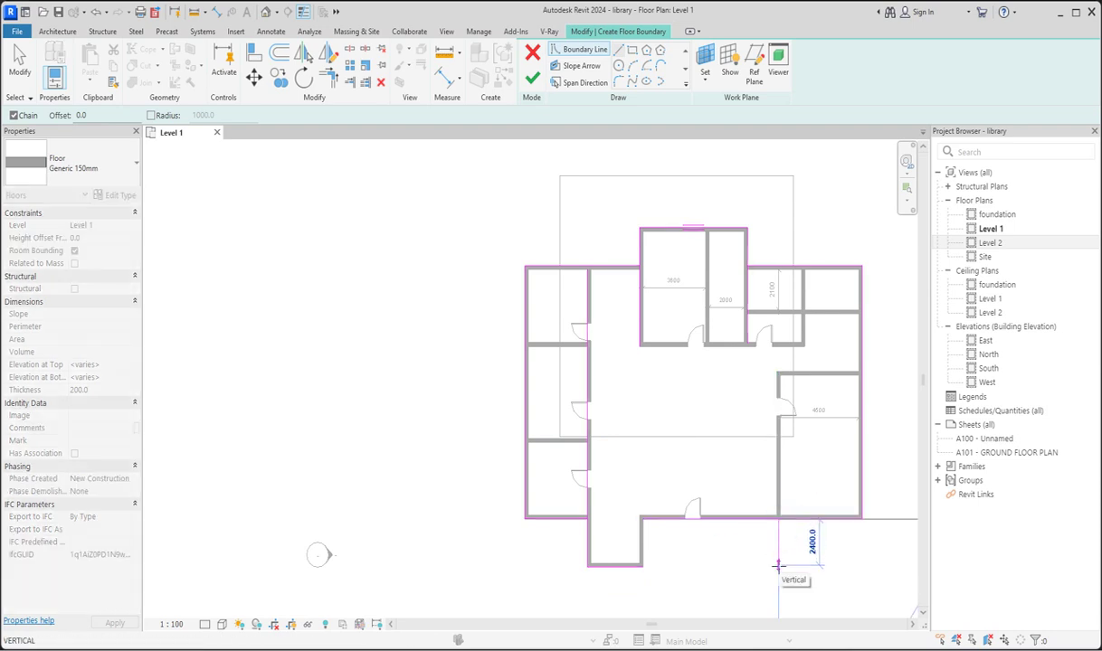
click(777, 565)
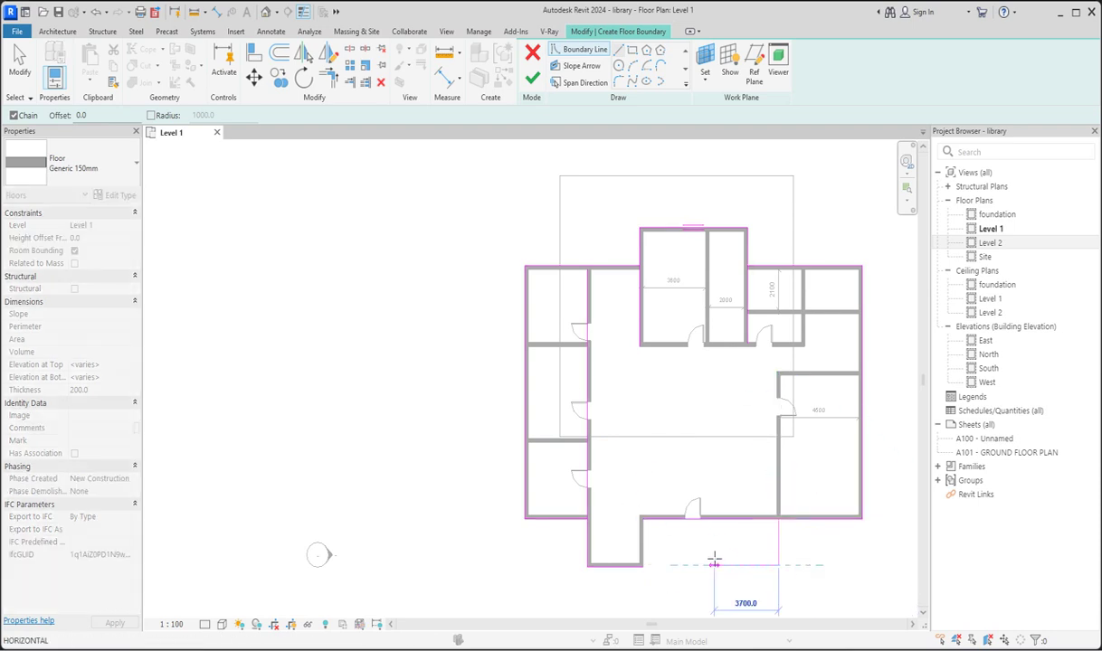
Step: Trim the new vertical boundary line to a corner with the lower projection's bottom boundary line
click(330, 81)
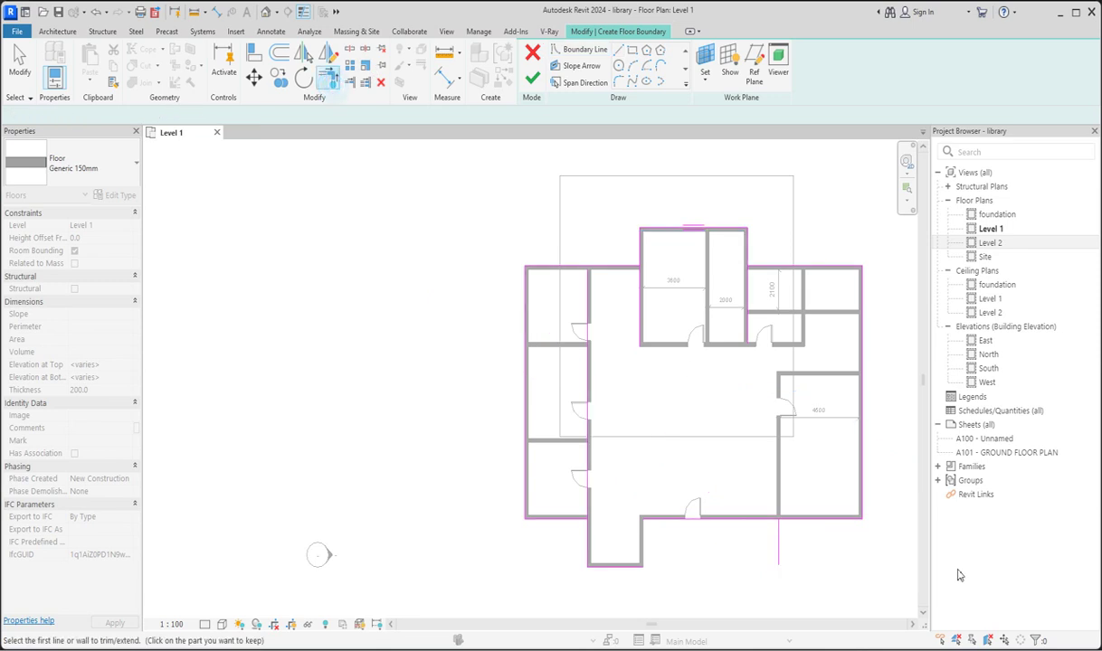
click(779, 540)
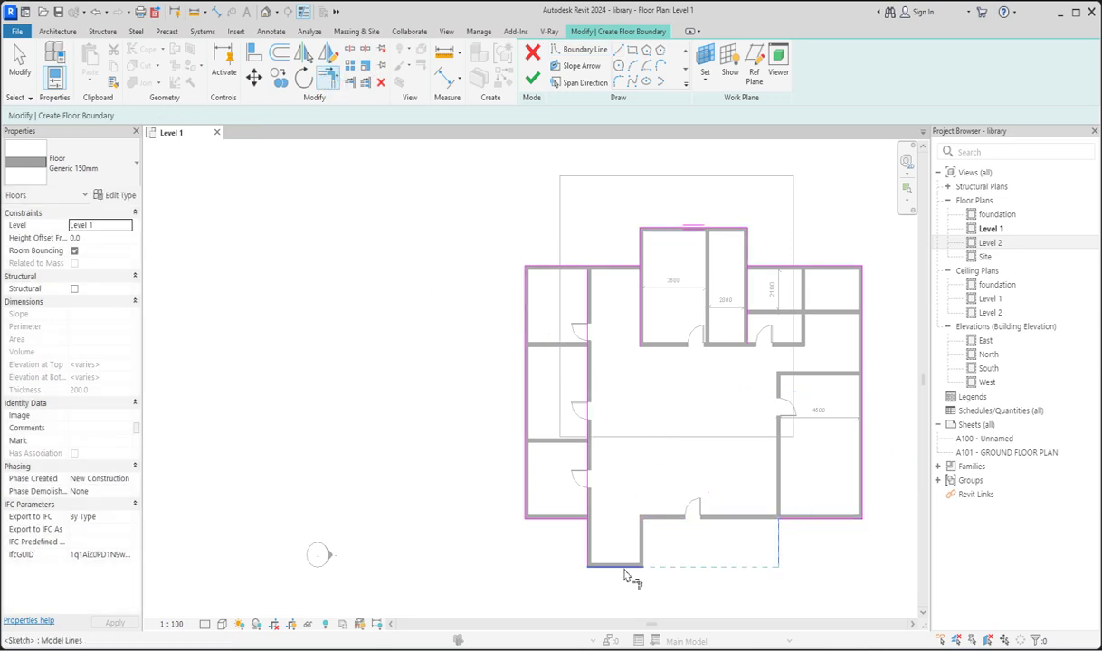
click(624, 572)
Step: Trim the boundary corners beside the protruding upper room and at the lower-left projection, and finish the floor
click(749, 251)
click(617, 264)
click(642, 248)
click(625, 265)
click(640, 262)
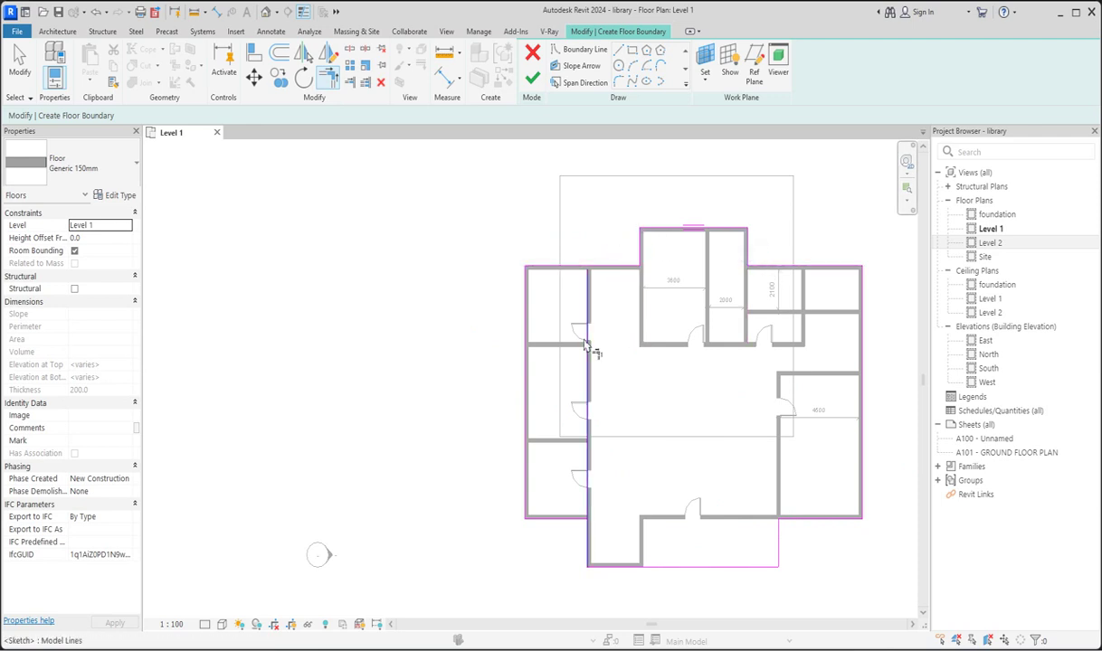
click(574, 519)
click(588, 540)
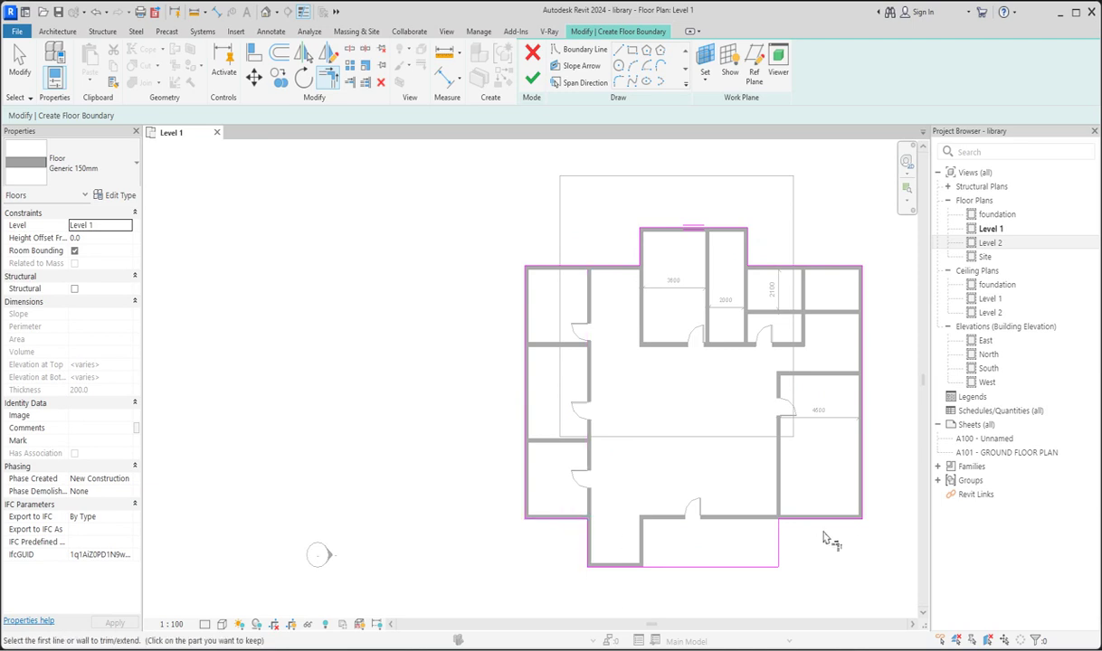
click(556, 521)
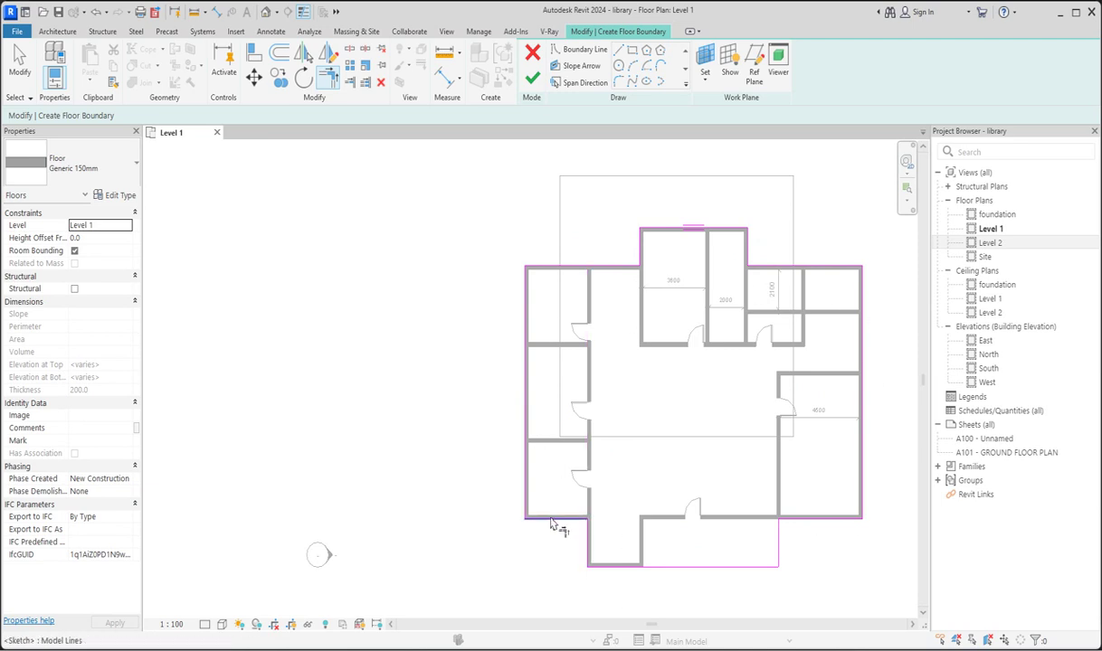
click(397, 456)
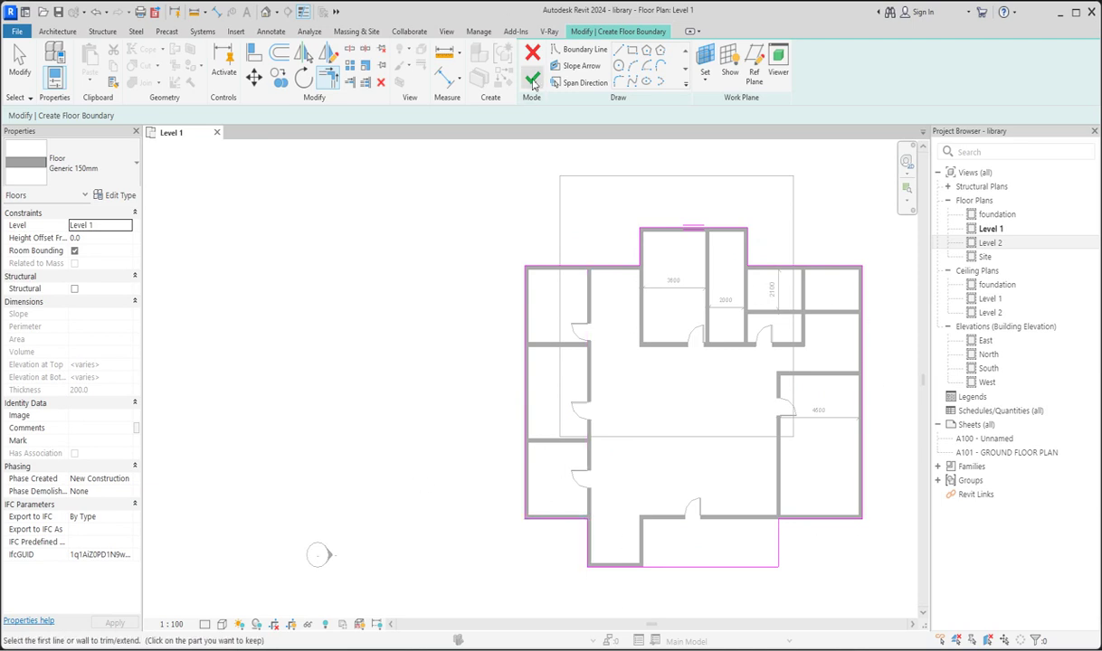
click(533, 81)
Step: Enlarge the Level 1 crop region to the right, left and downward so it encloses the whole building
scroll(504, 418, down, 2)
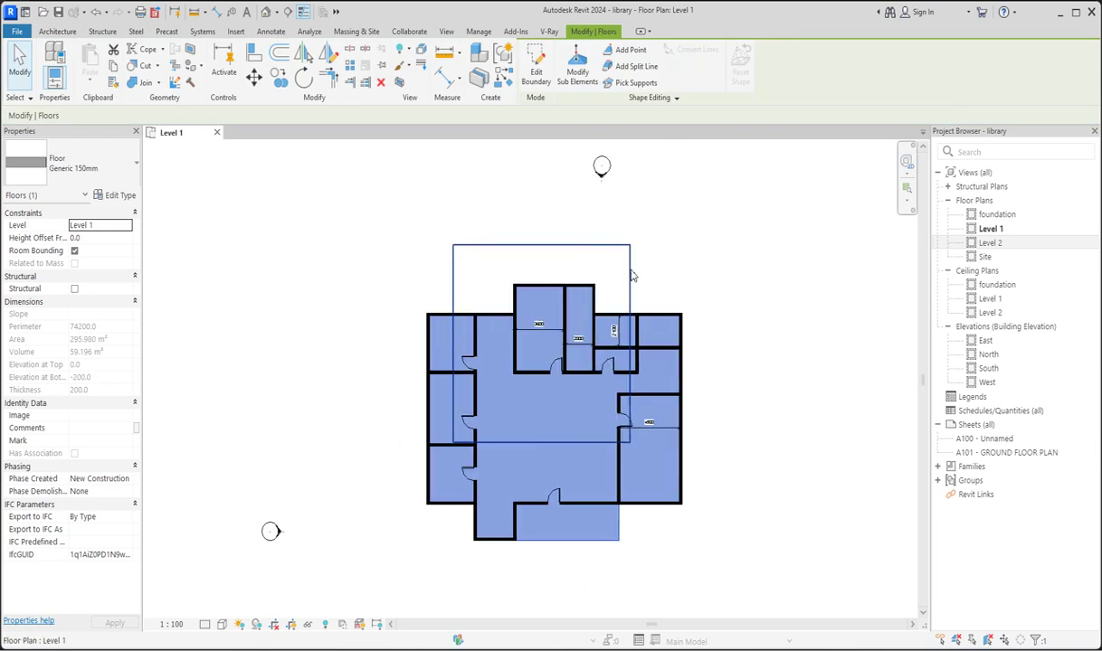
click(630, 271)
drag(631, 343, 740, 342)
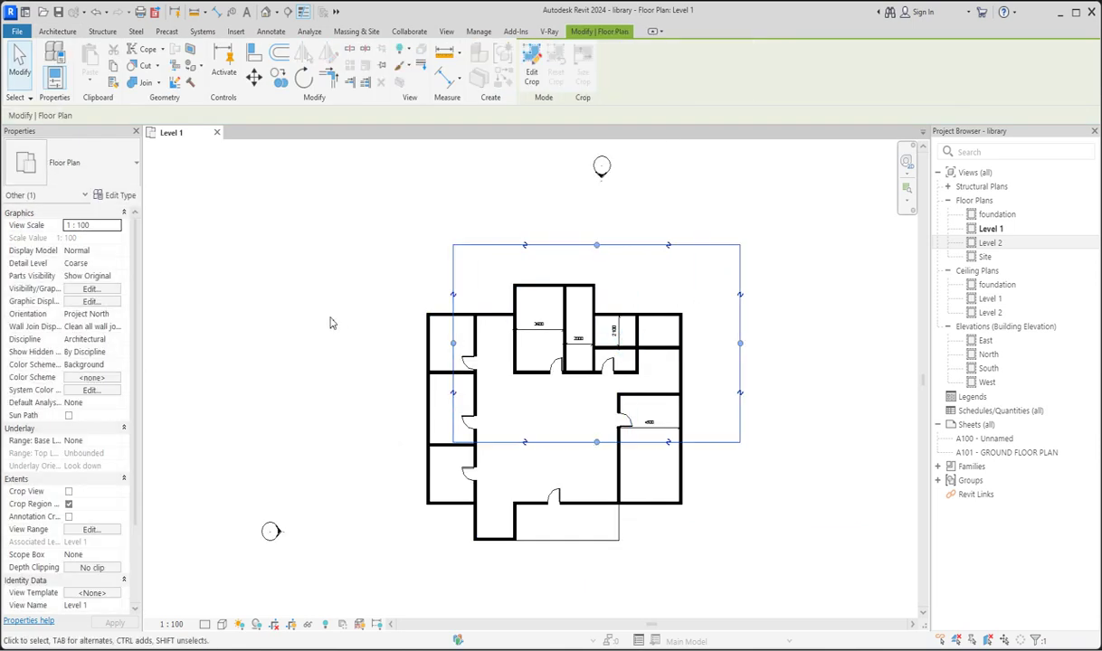
drag(453, 344, 380, 348)
drag(561, 442, 563, 592)
click(647, 209)
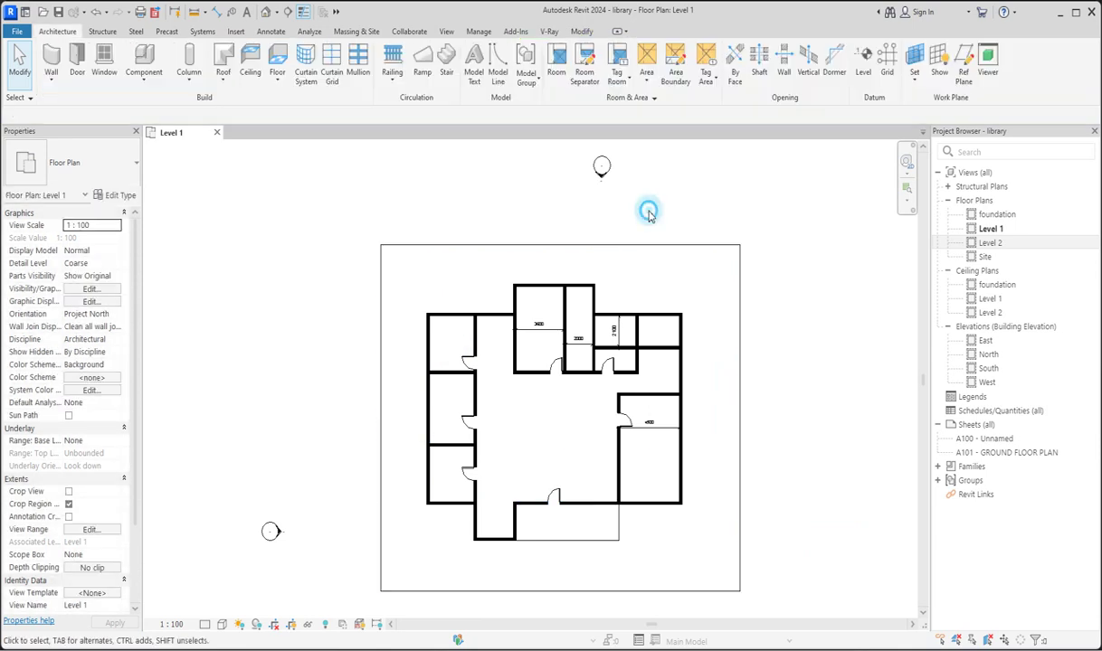
scroll(382, 281, down, 3)
scroll(442, 365, up, 2)
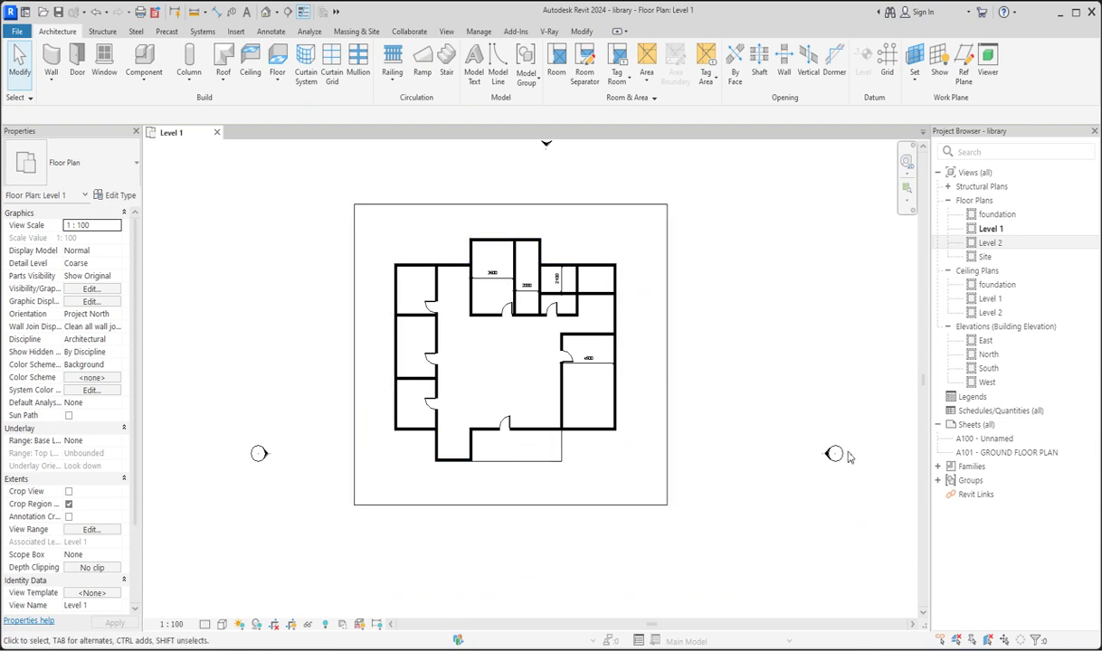
scroll(411, 336, up, 3)
scroll(430, 313, down, 2)
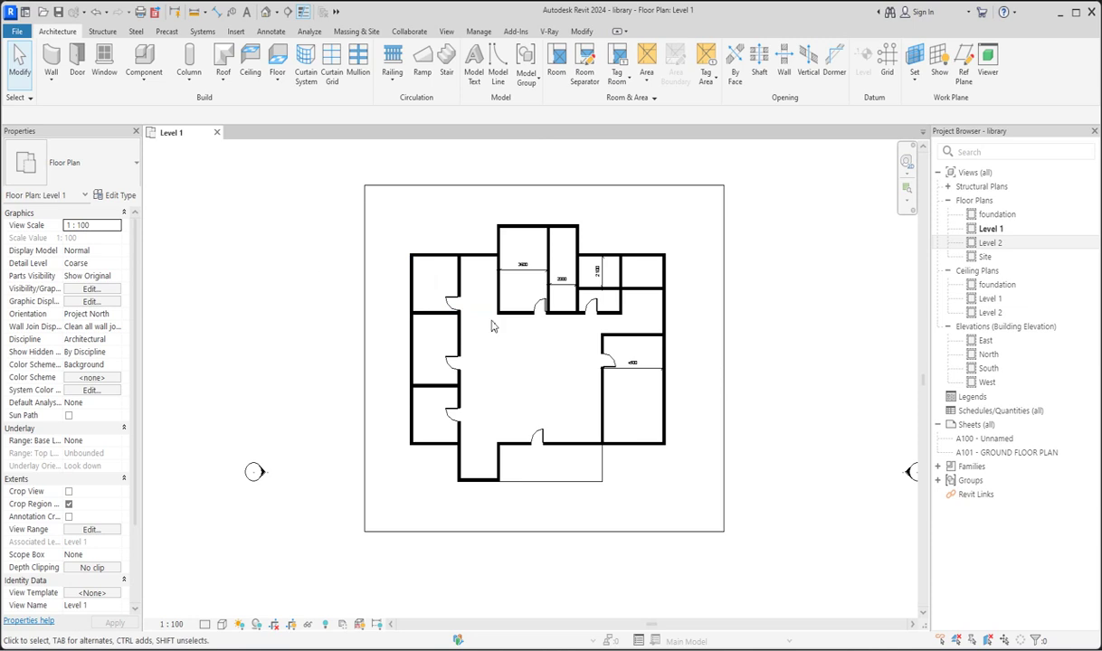
scroll(574, 226, up, 2)
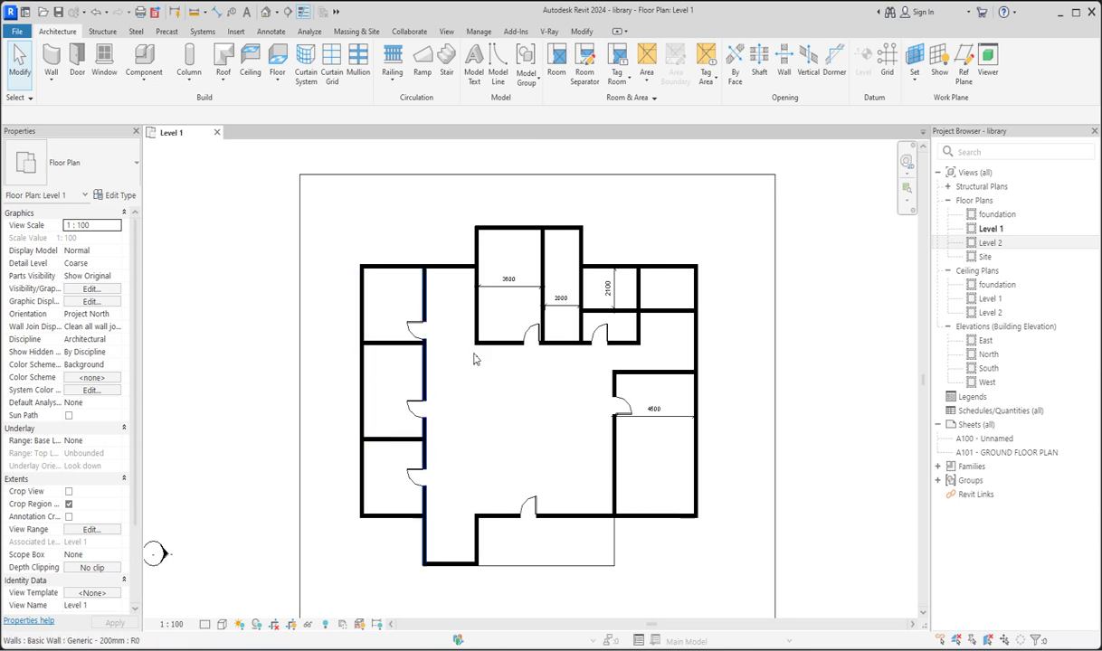
Step: Flip the hand of the upper-left room's door so its hinge sits beside the lower partition
click(418, 330)
scroll(414, 329, up, 2)
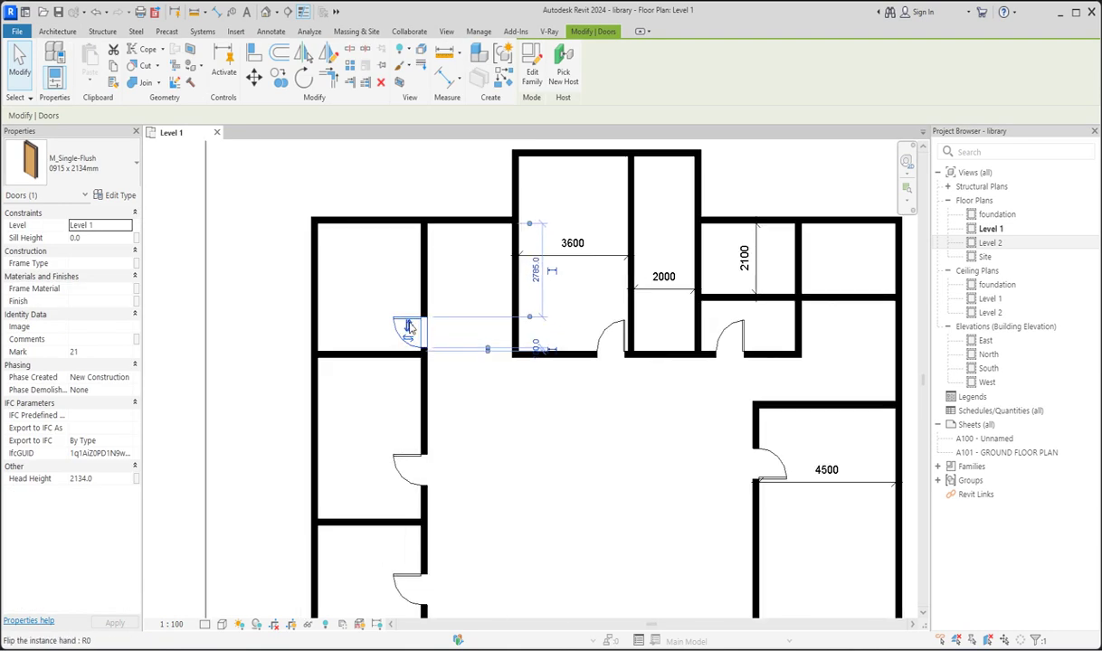
click(460, 375)
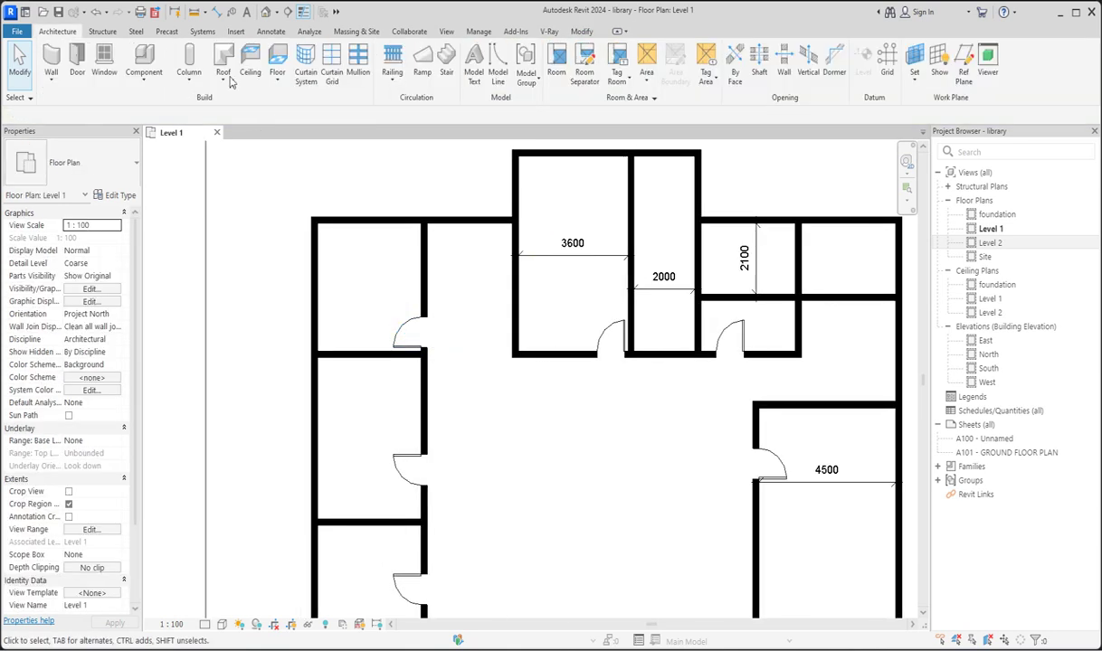
Step: Align the upper-left room's door edge with the upper face of the partition below it
click(582, 32)
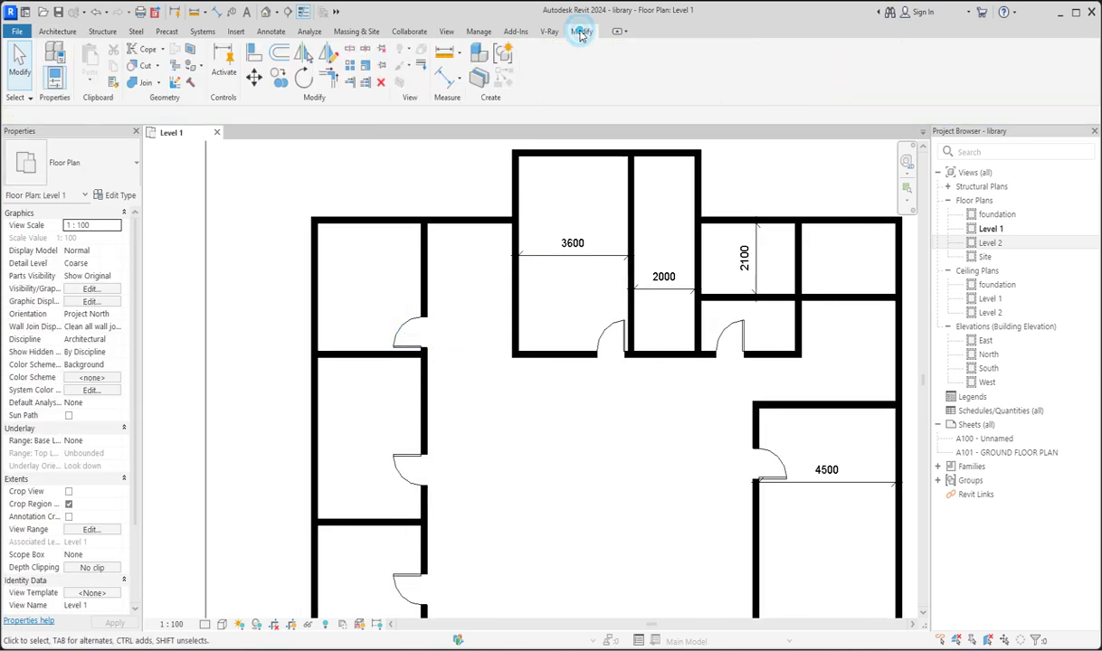
click(254, 55)
click(359, 351)
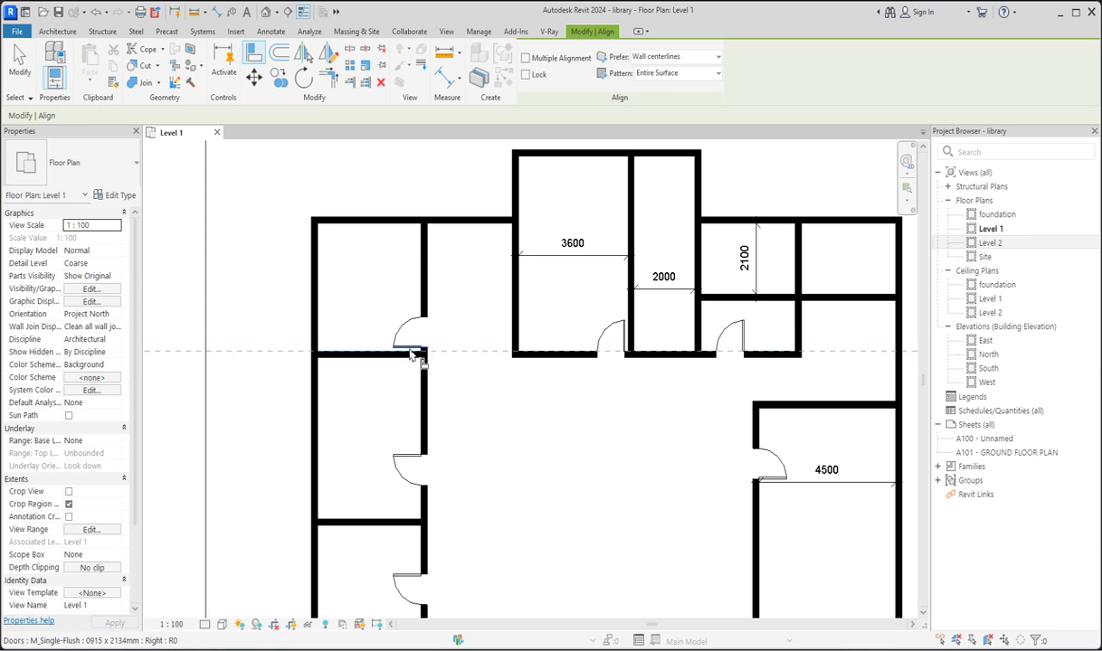
right_click(456, 370)
click(470, 375)
right_click(475, 372)
click(506, 376)
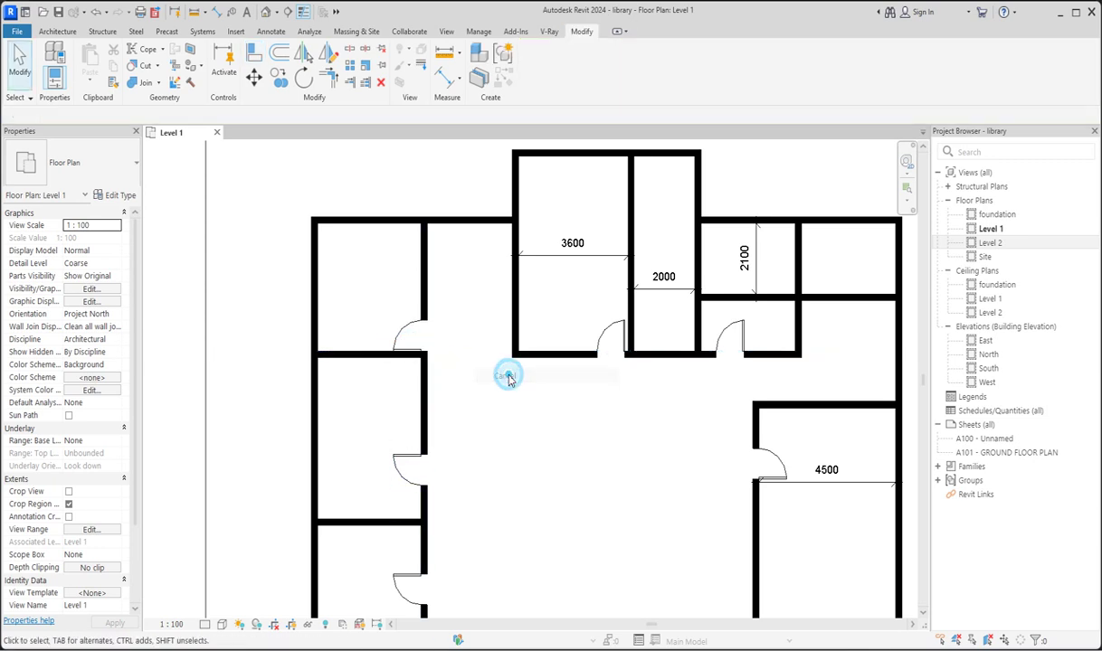
scroll(460, 374, down, 2)
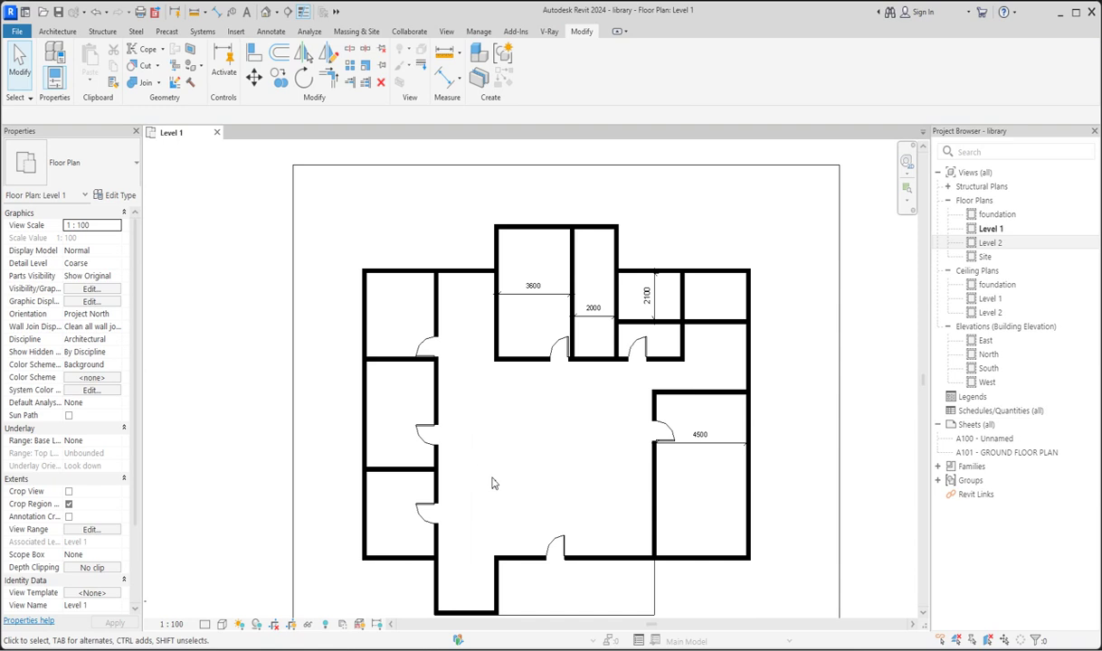
Step: Draw a Generic - 200mm partition across the middle-left room, in line with the large right room's upper wall
scroll(445, 469, up, 2)
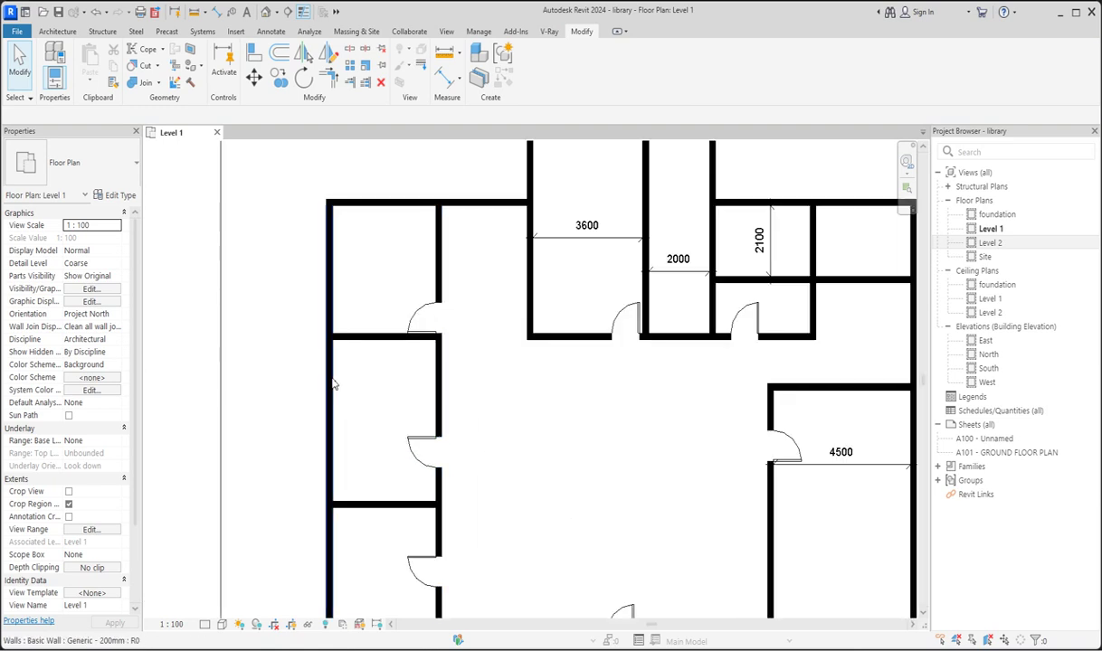
click(330, 387)
click(479, 78)
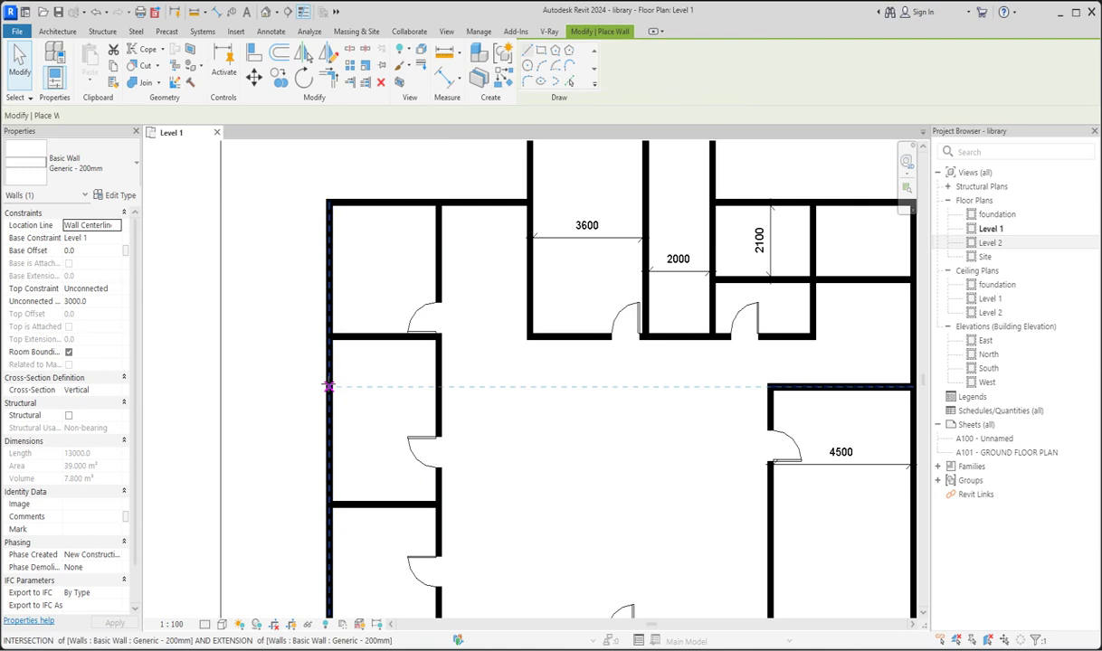
click(331, 387)
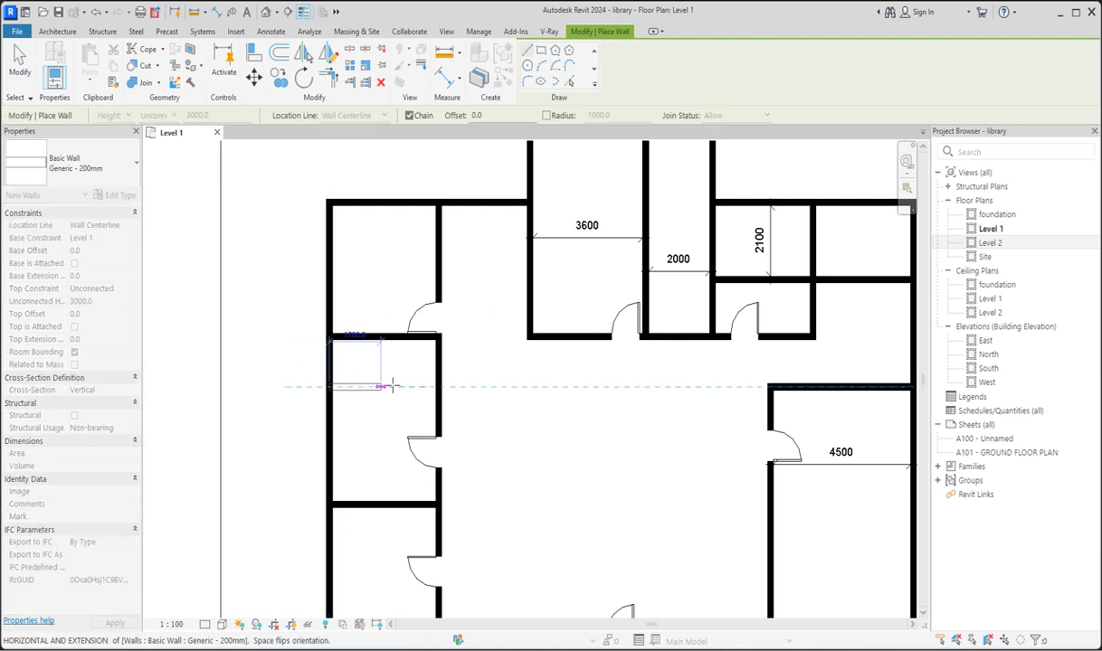
click(436, 388)
key(Escape)
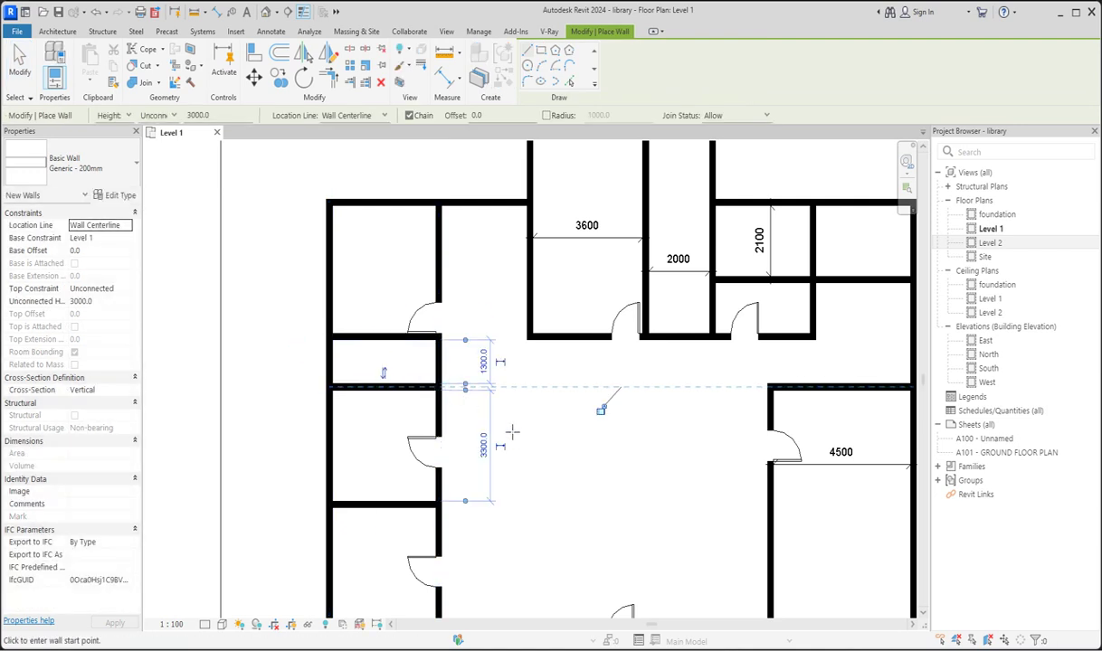
scroll(394, 447, up, 1)
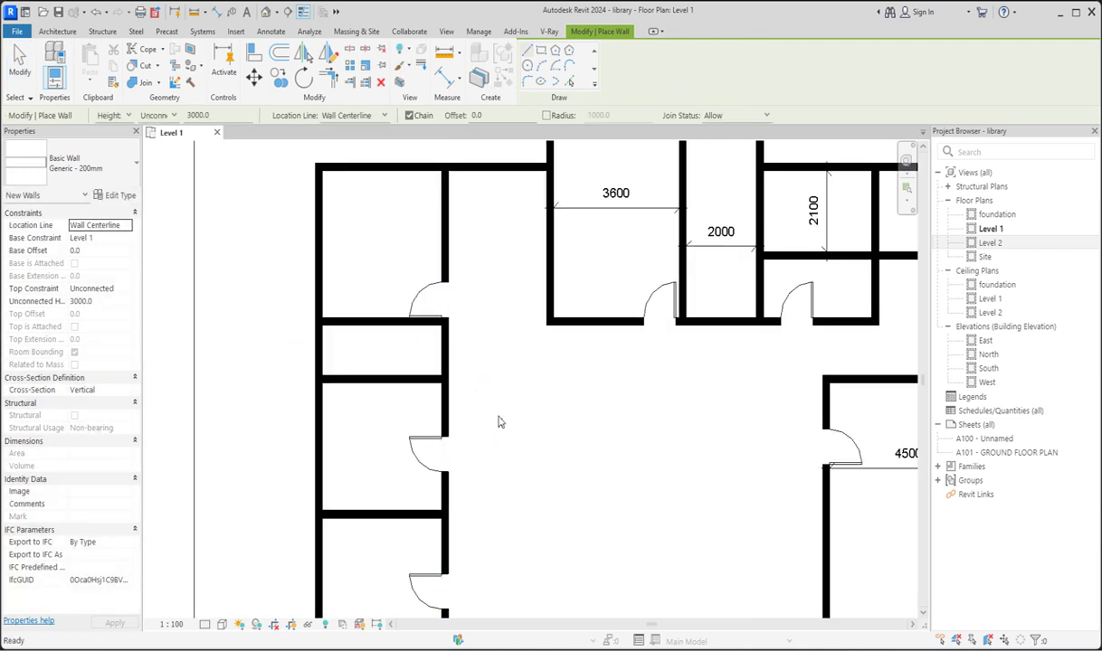
key(Escape)
scroll(502, 389, down, 5)
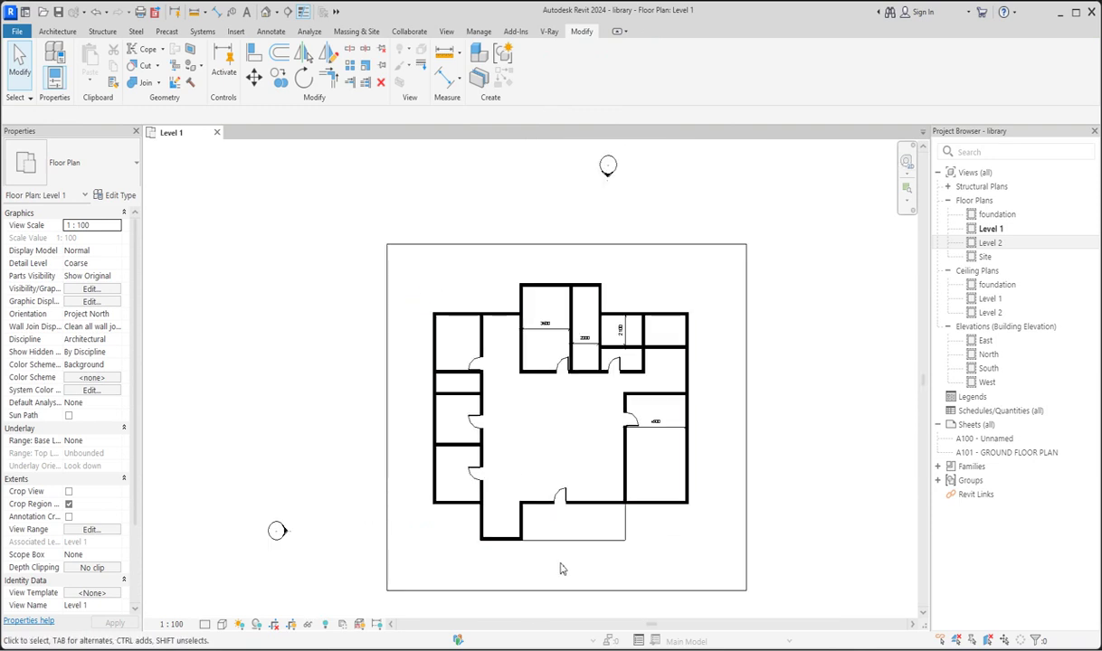
scroll(471, 488, down, 1)
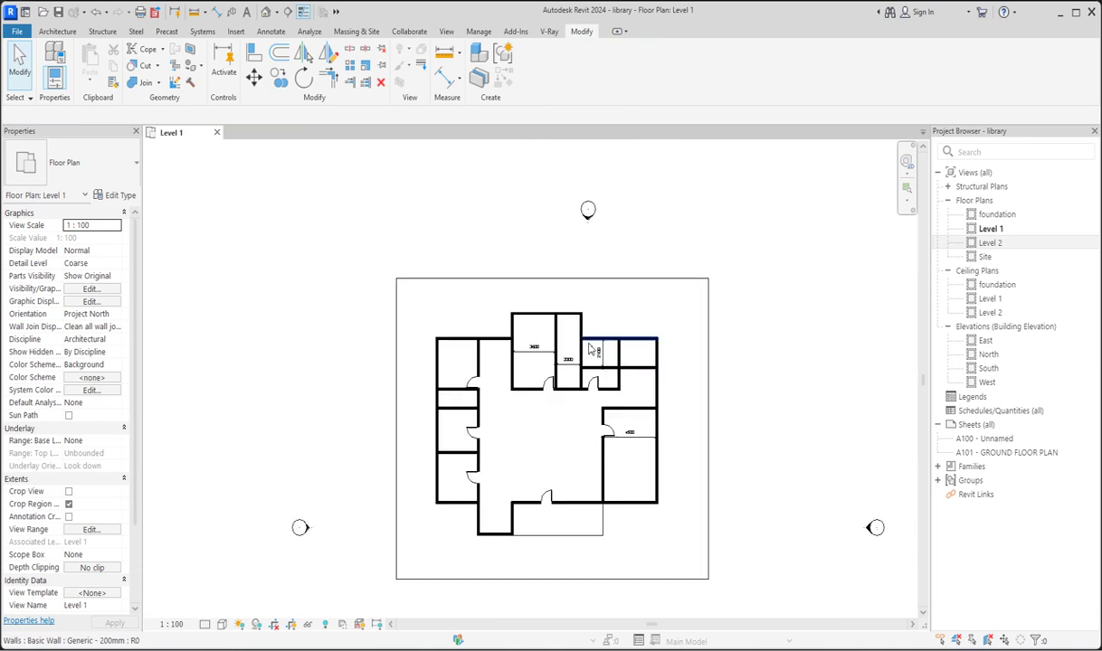
Step: Split the wall closing the lower end of the 2000 mm wide room near its middle
scroll(589, 348, up, 1)
click(561, 396)
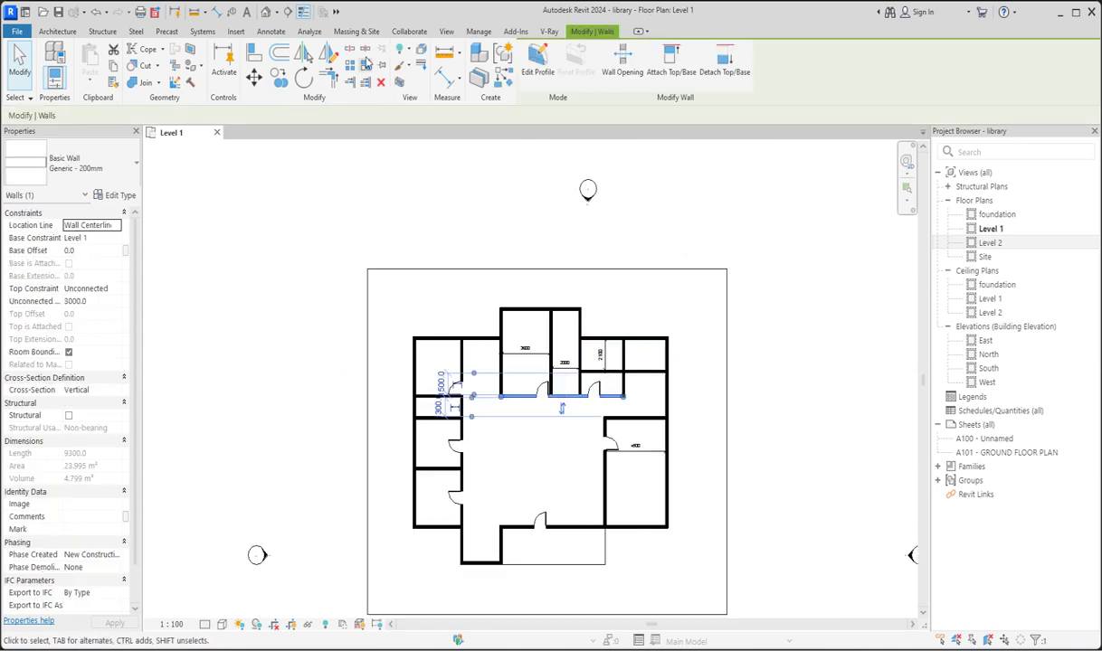
click(349, 49)
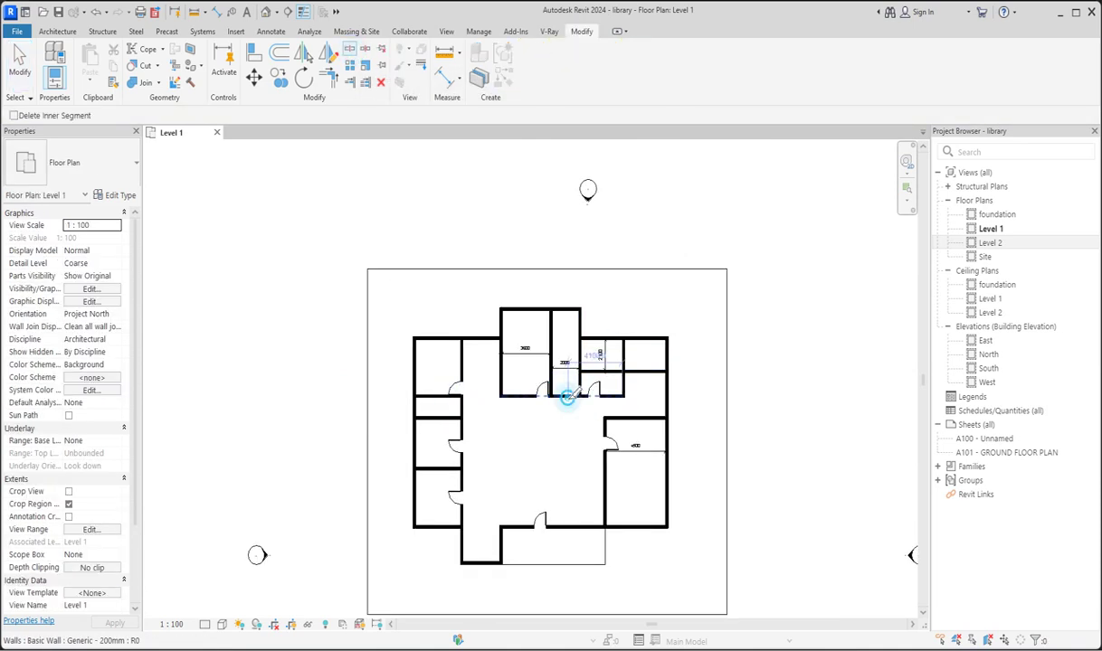
click(566, 396)
scroll(566, 398, up, 4)
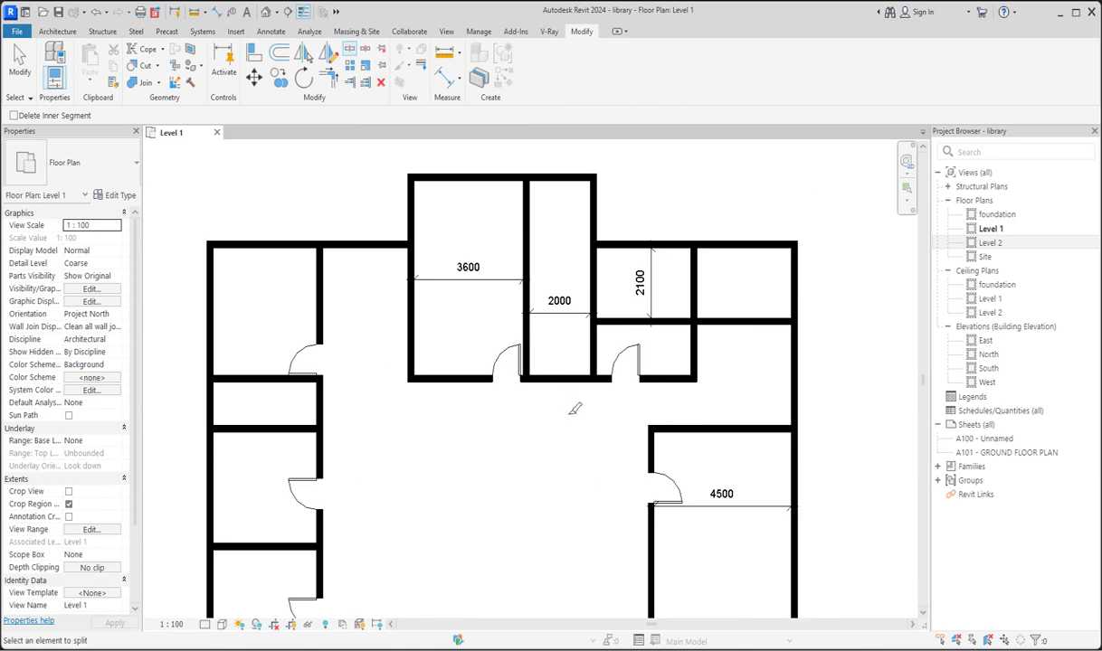
key(Escape)
Step: Shorten both split wall pieces back to the side walls to open the 2000 mm wide room to the hall
click(567, 377)
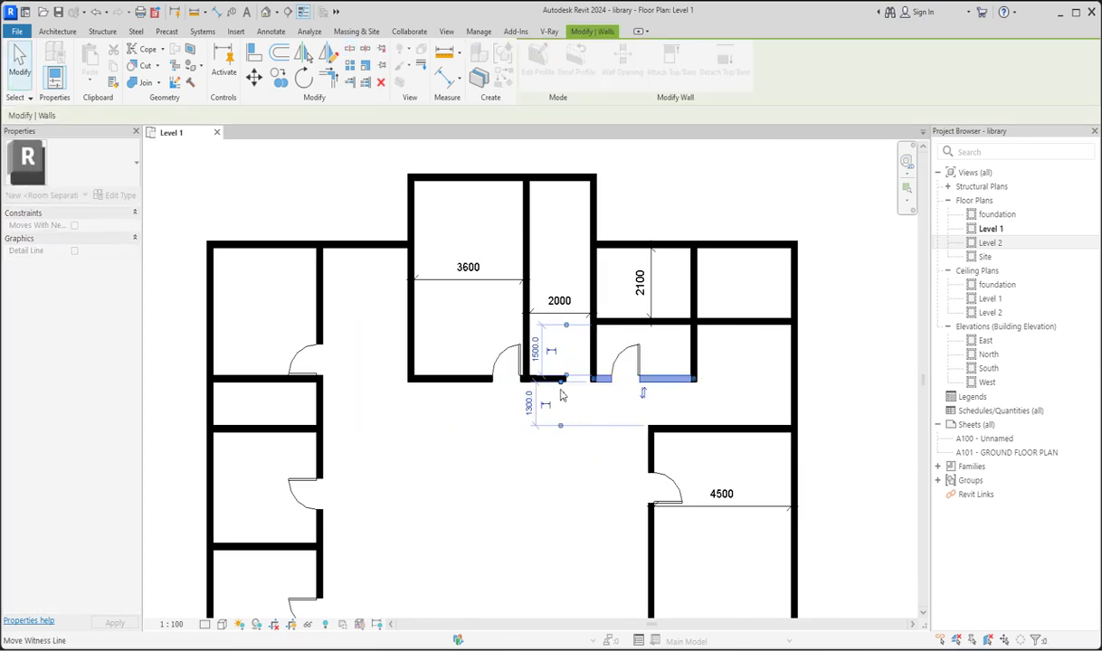
click(547, 429)
click(546, 379)
drag(565, 379, 525, 379)
click(527, 455)
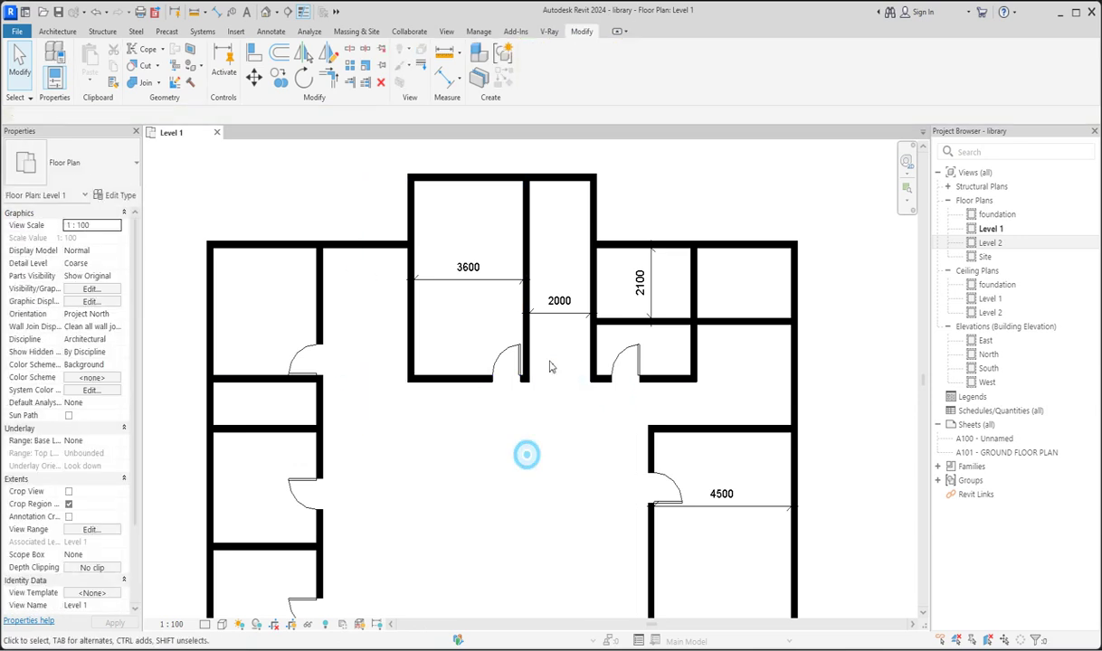
Step: Place a 2.5mm Arial text note reading "readers" in the middle of the main hall
scroll(552, 384, down, 2)
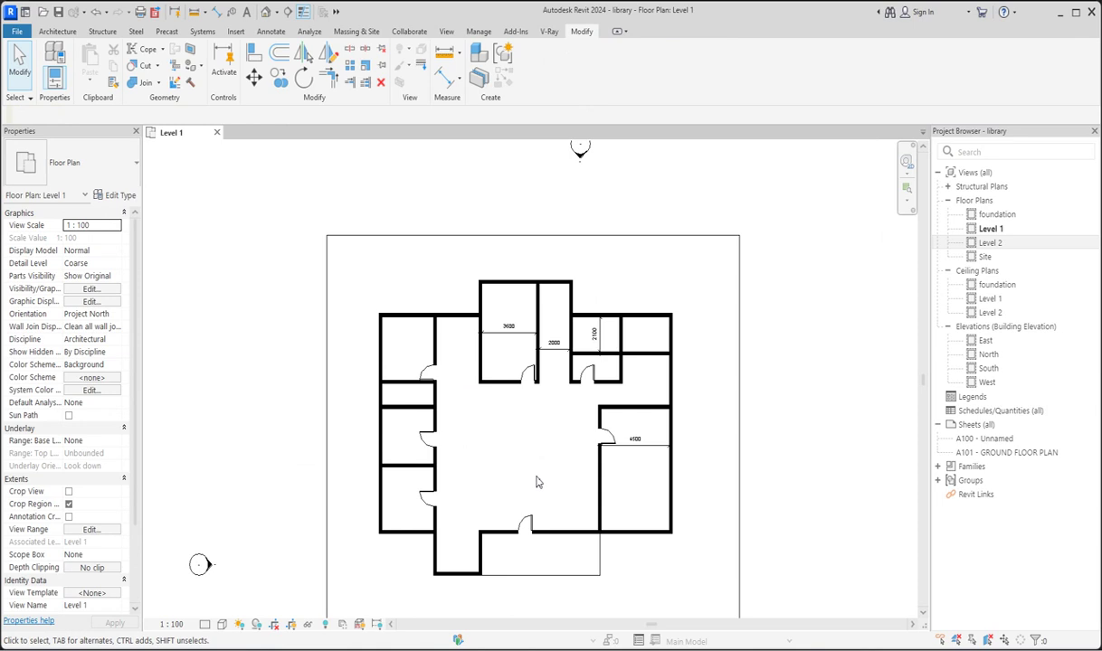
scroll(470, 401, up, 2)
scroll(472, 389, down, 2)
scroll(516, 418, up, 2)
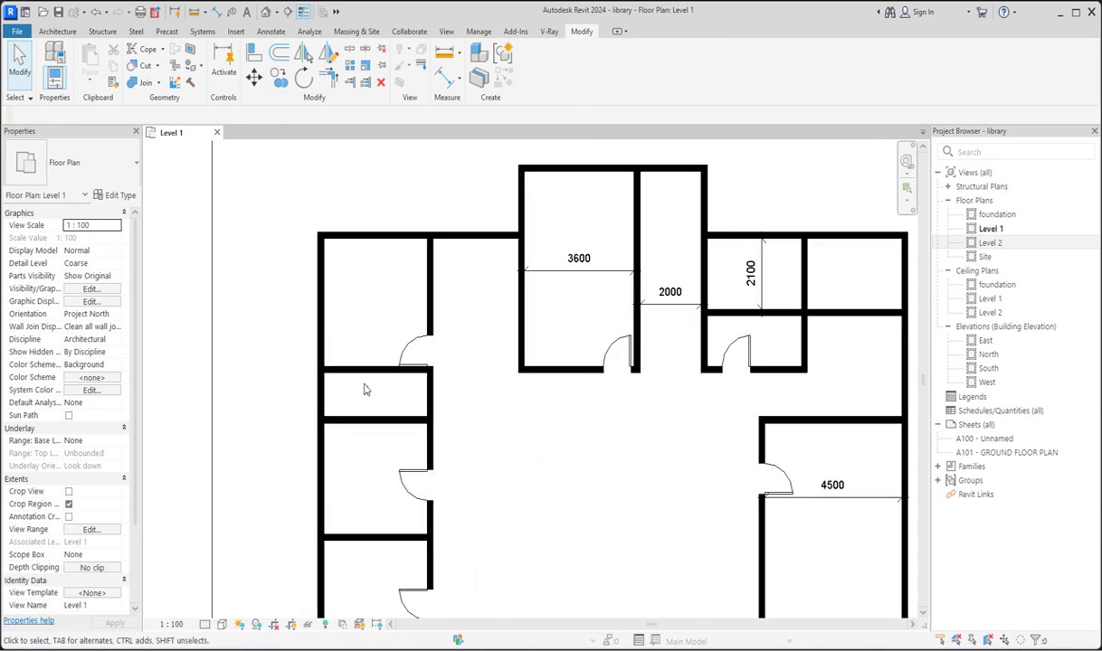
click(269, 32)
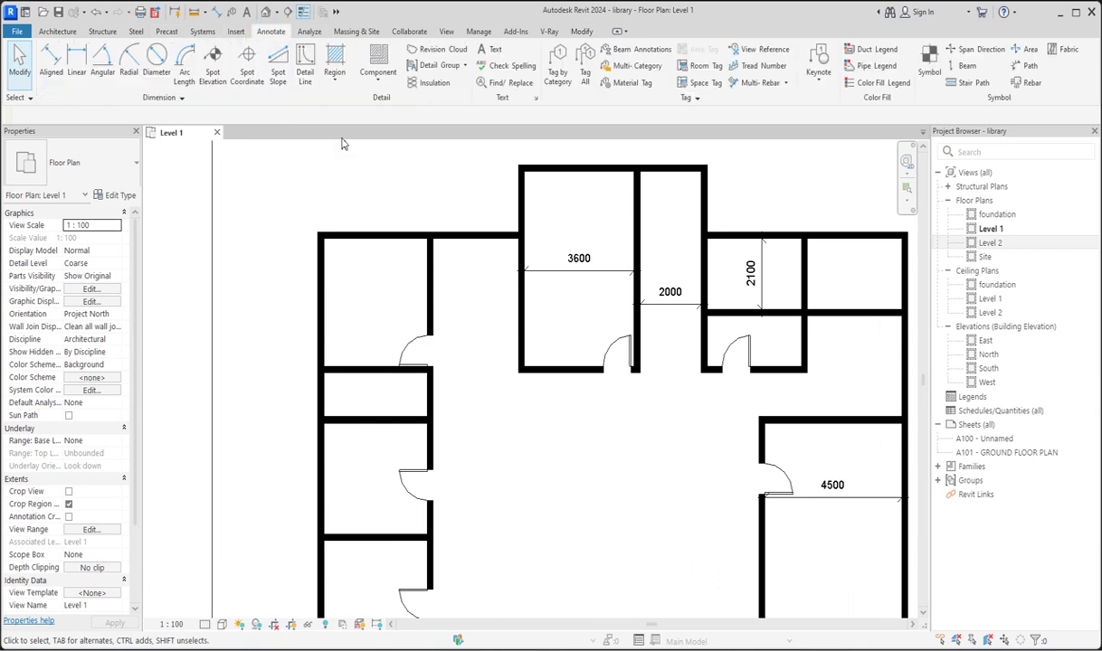
click(497, 53)
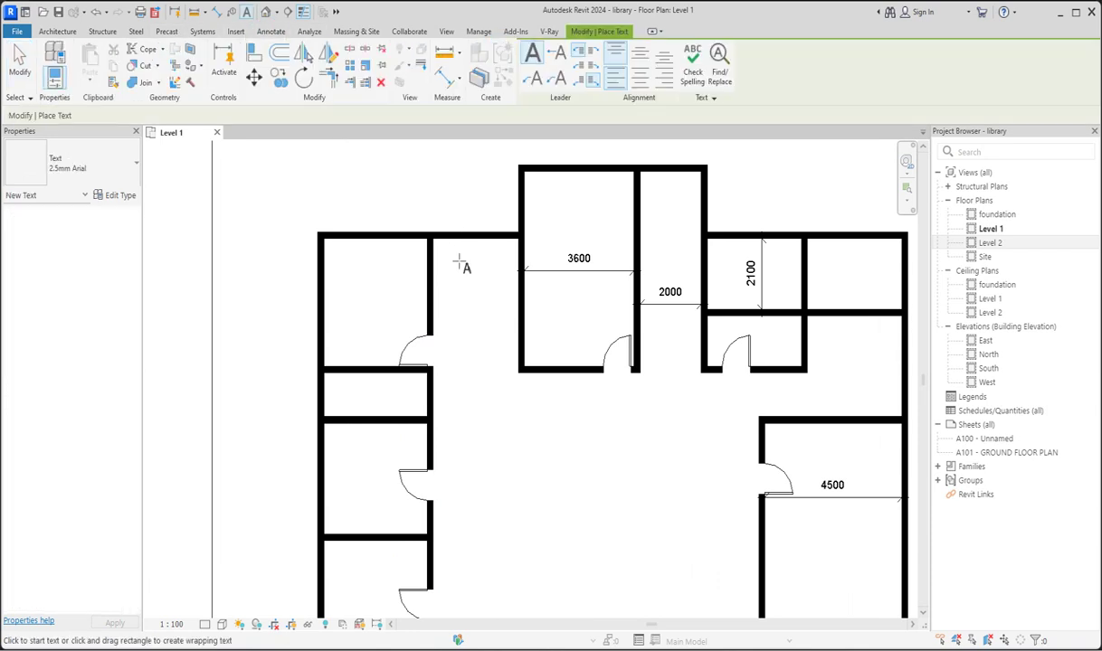
scroll(507, 447, down, 1)
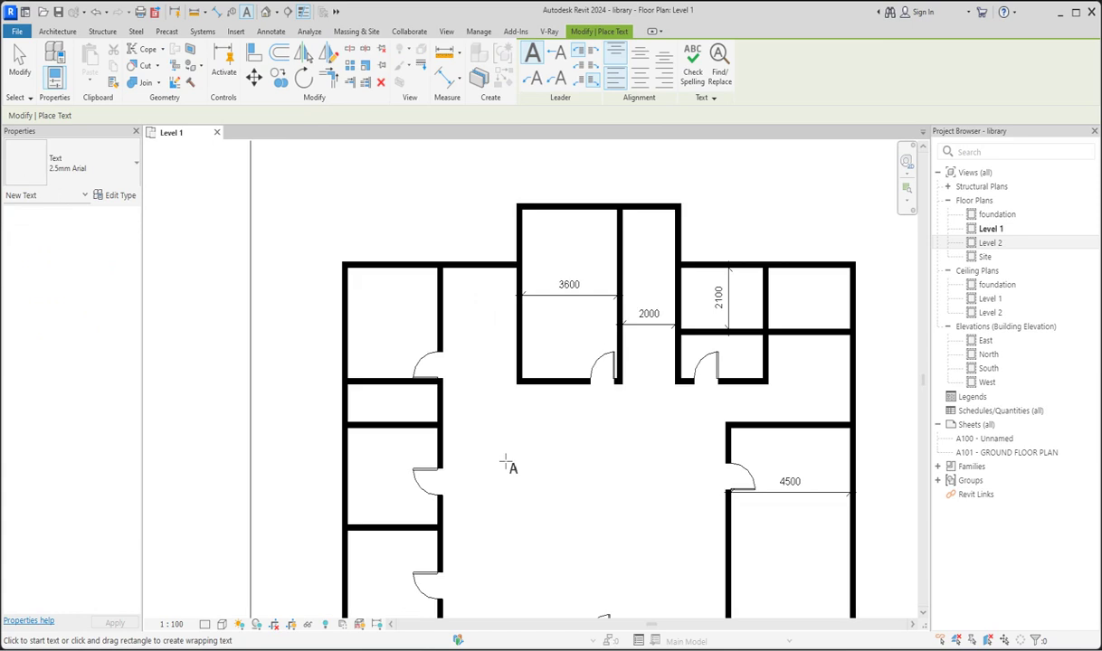
scroll(526, 385, down, 1)
scroll(551, 311, up, 1)
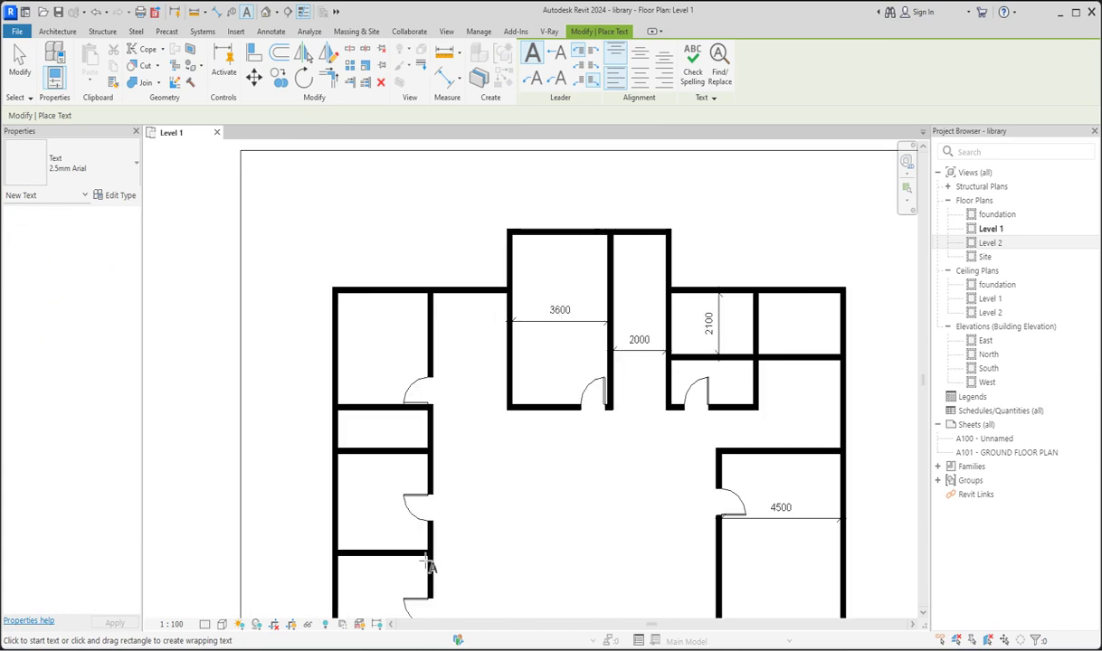
scroll(538, 365, up, 2)
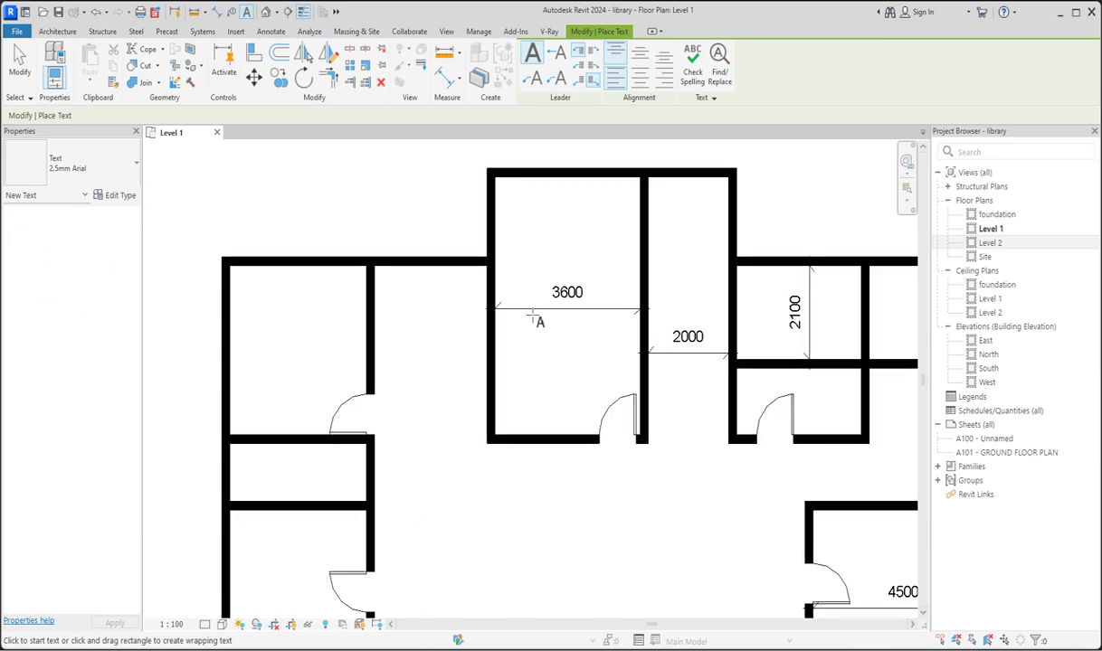
scroll(533, 313, down, 2)
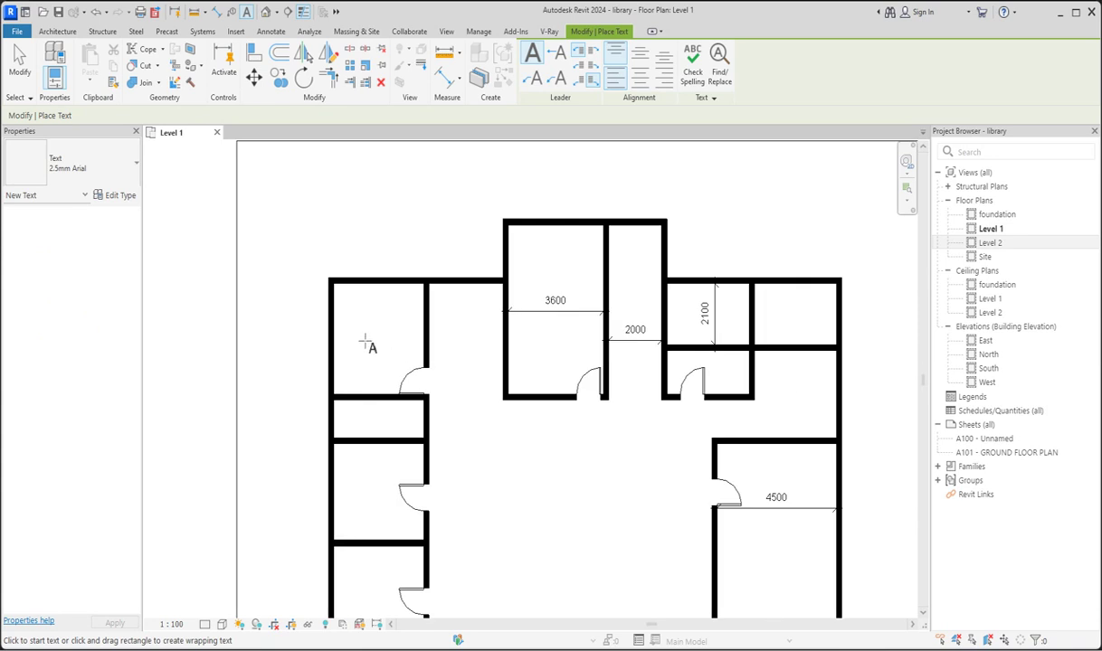
scroll(561, 497, down, 2)
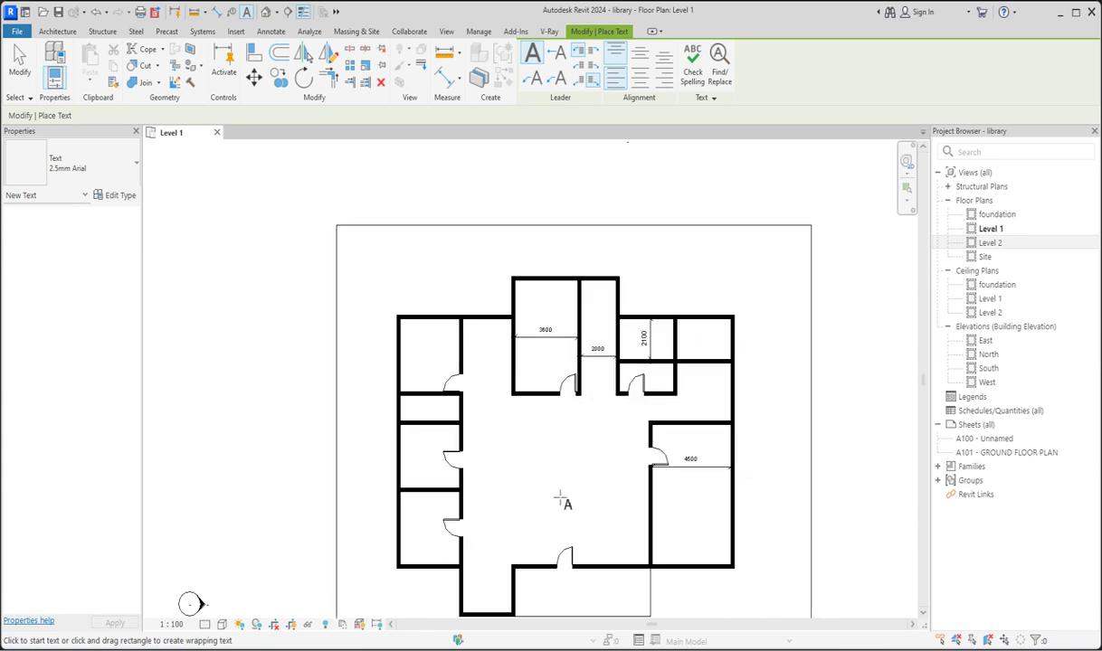
scroll(536, 475, up, 2)
click(535, 462)
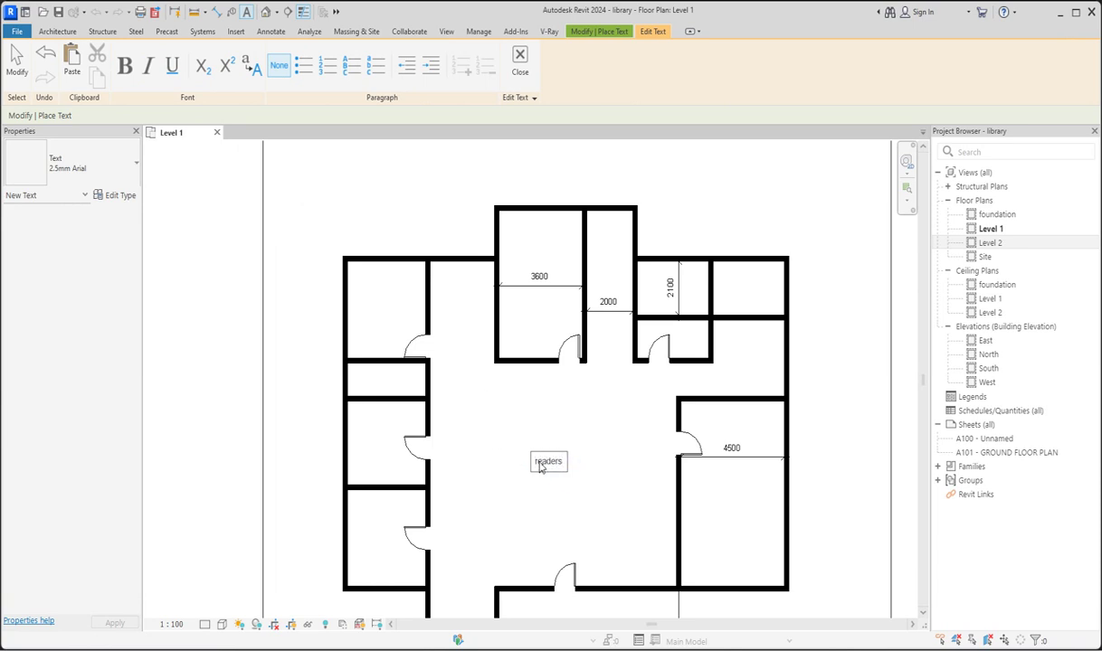
click(558, 409)
Step: Label the left room just below the new narrow room with the text "post room"
scroll(484, 417, up, 1)
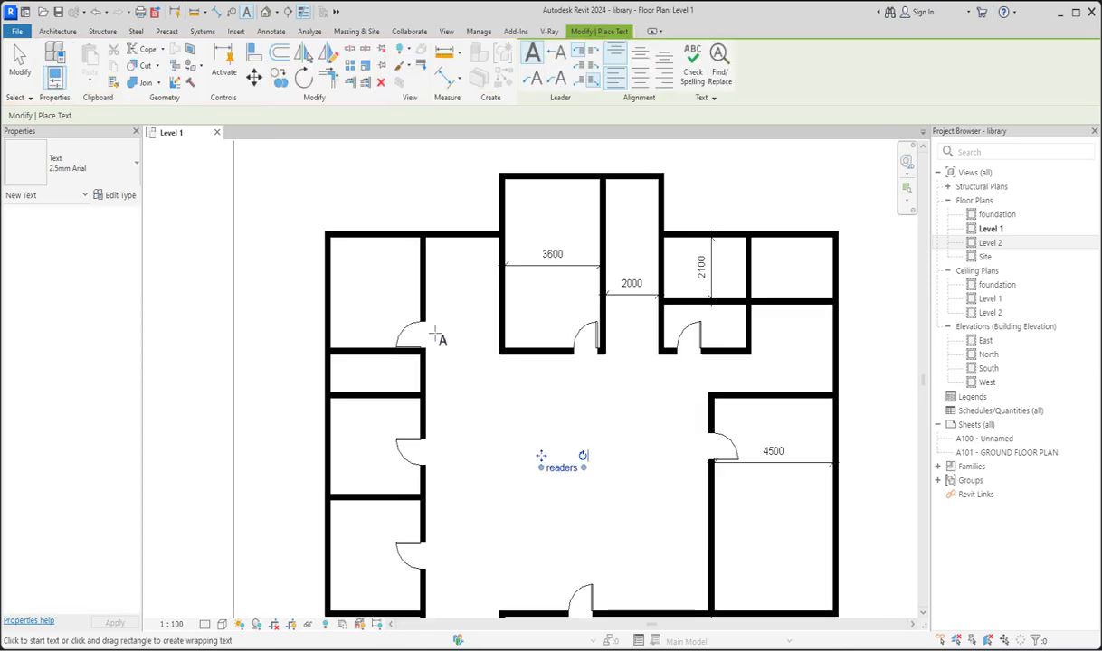
scroll(349, 289, up, 3)
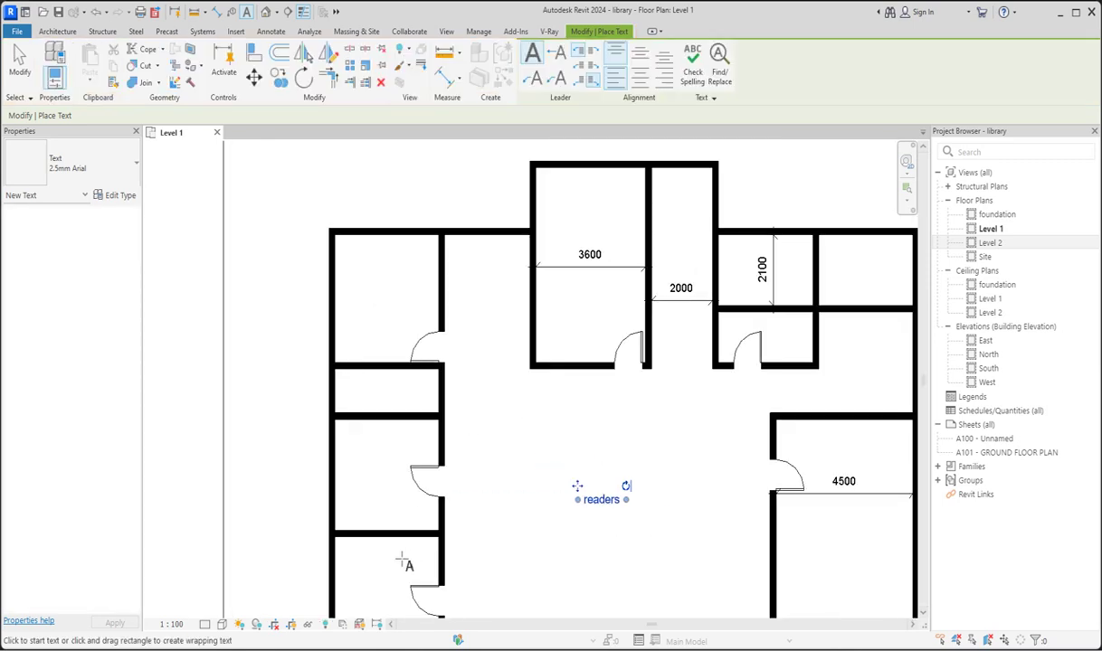
click(360, 481)
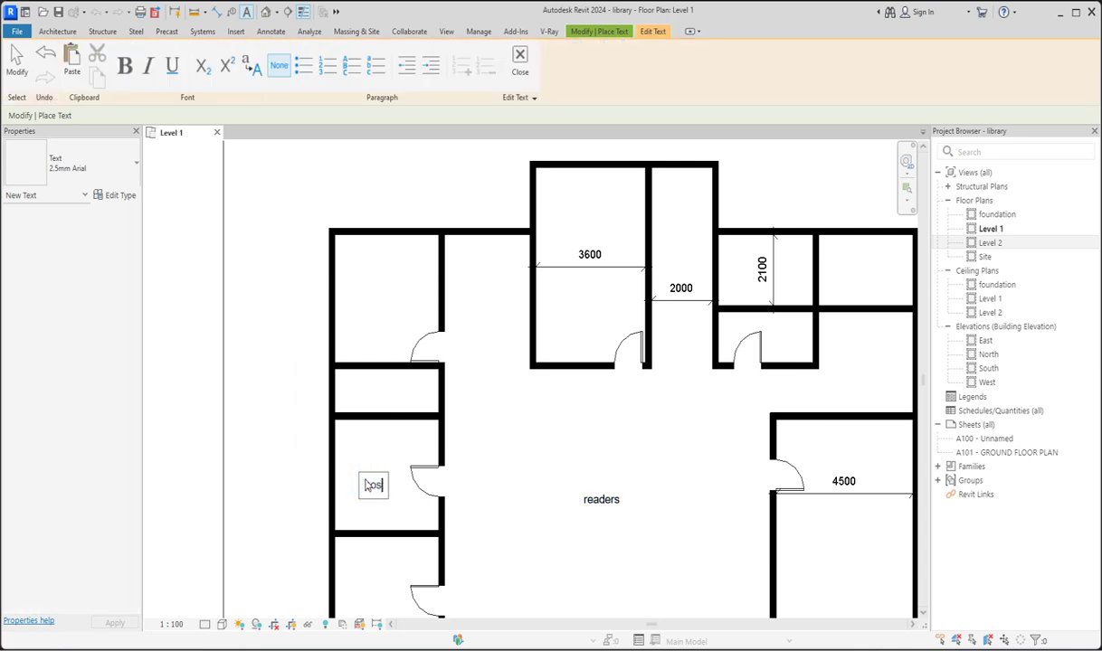
text(post room)
click(496, 452)
Step: Label the large right room below its 4500 dimension with the text "semunar/ lecture room"
scroll(450, 396, down, 2)
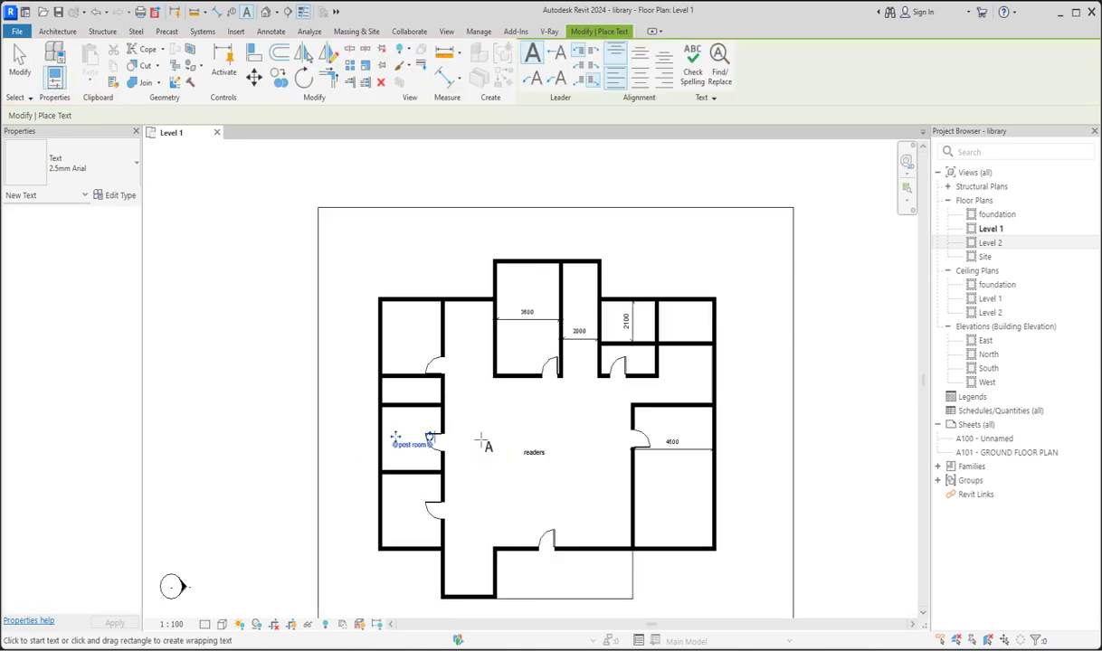
scroll(680, 499, up, 2)
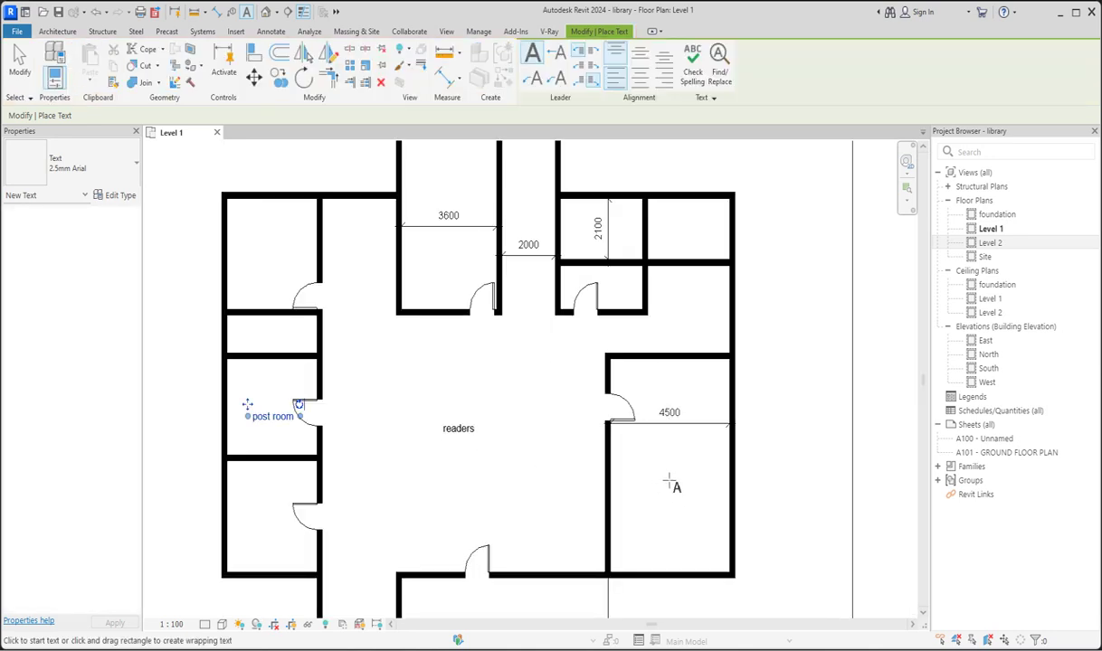
click(637, 462)
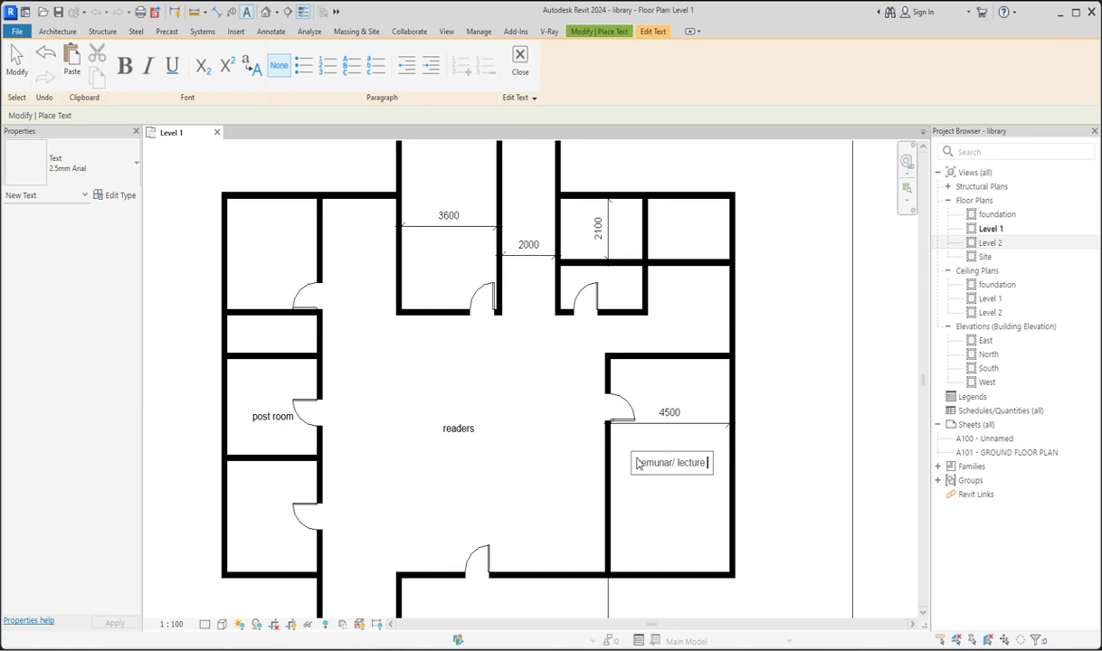
text(room)
click(658, 538)
scroll(634, 452, down, 2)
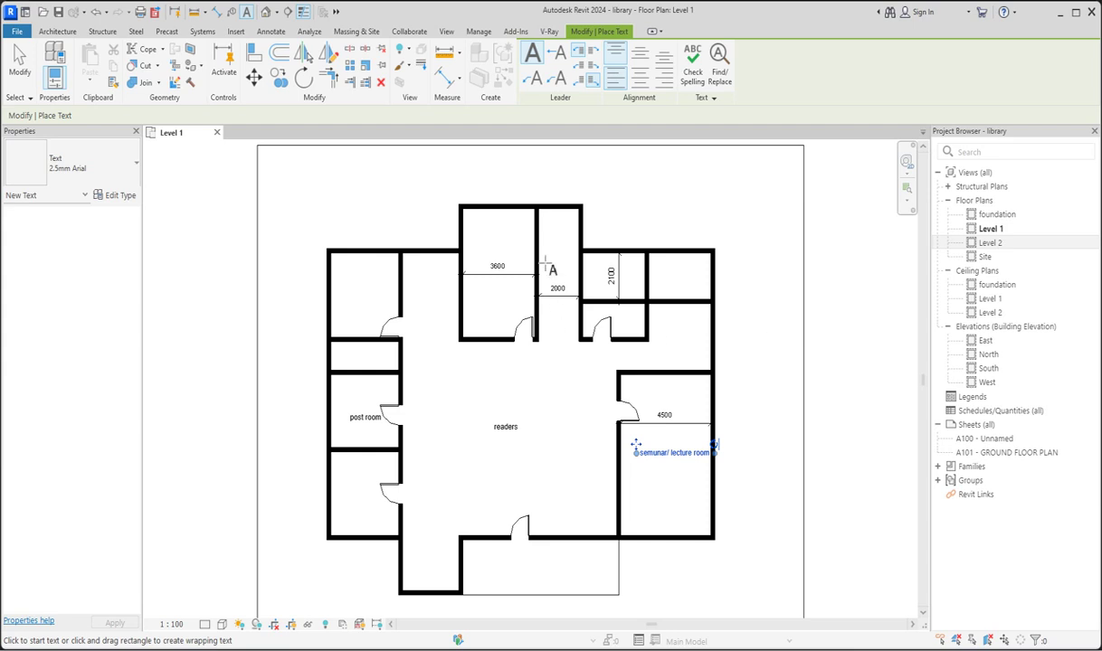
Step: Label the 3600 mm wide room with the text "cafe/digital book", just above its width dimension
scroll(472, 275, up, 2)
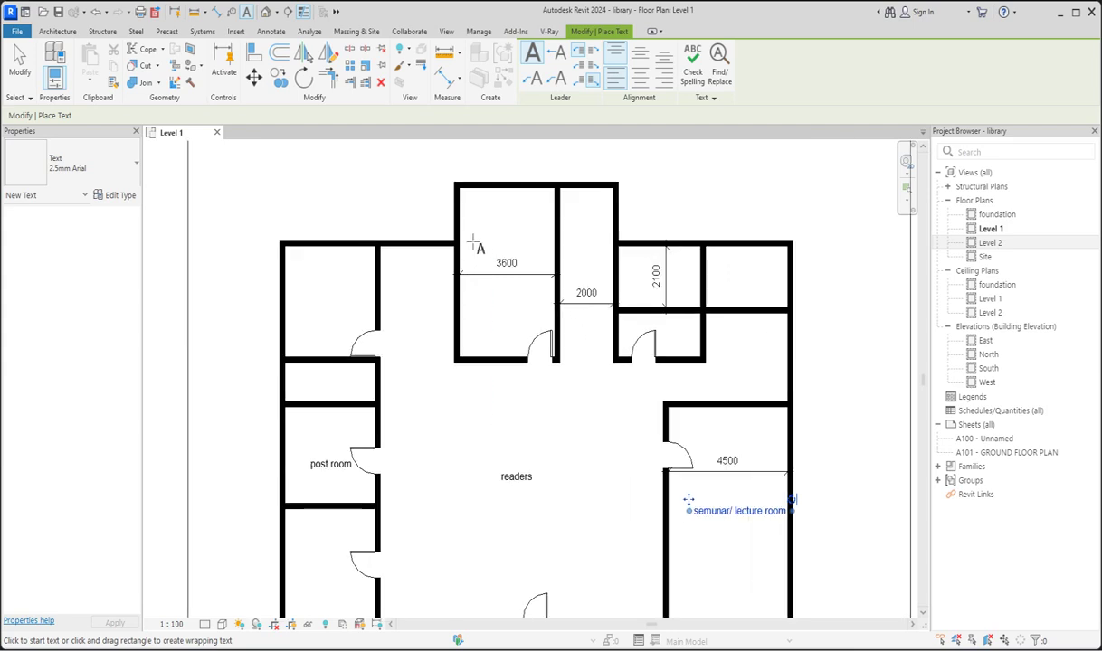
click(472, 256)
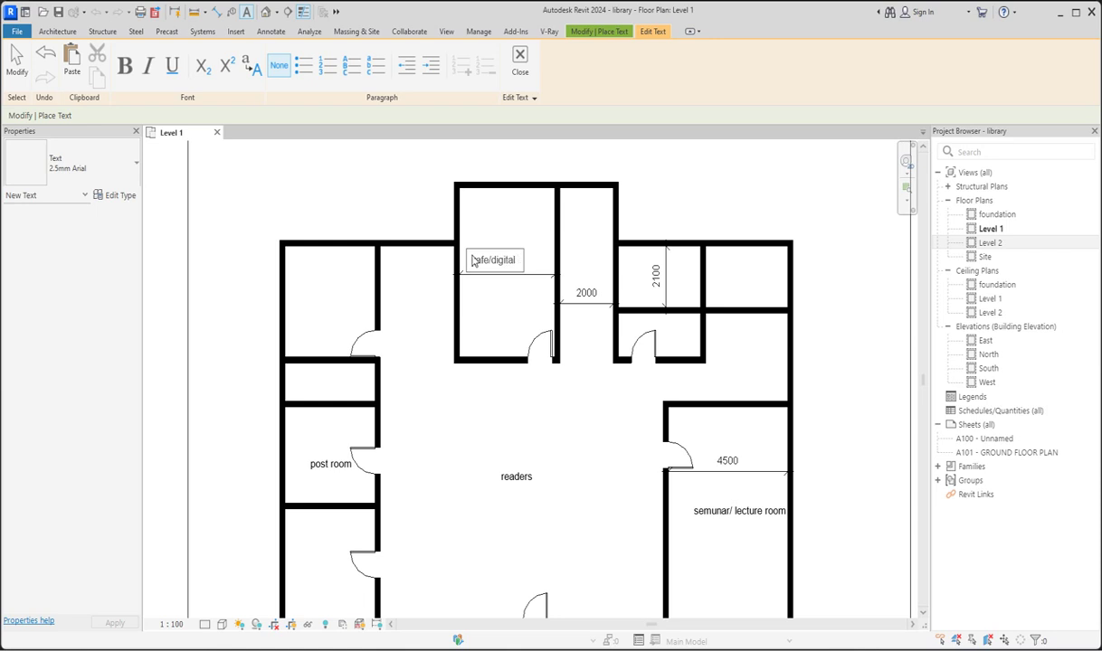
text(ook)
click(496, 361)
Step: Place a text note reading "deputy libratian" in the upper-left corner room of the plan
scroll(497, 361, down, 3)
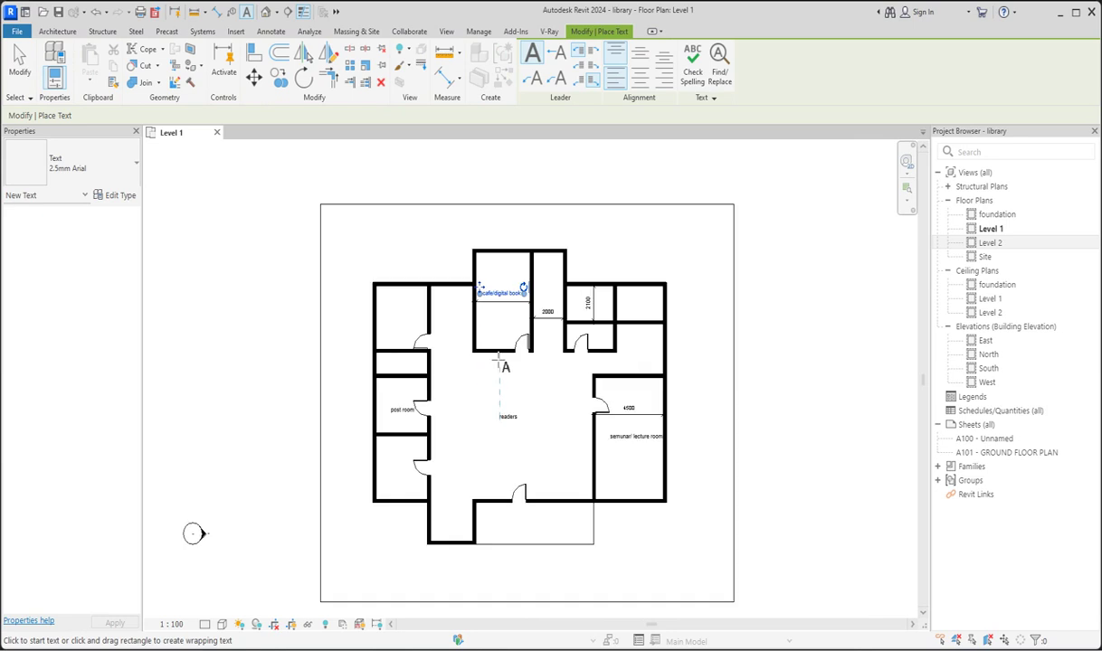
scroll(307, 333, up, 1)
scroll(380, 303, up, 2)
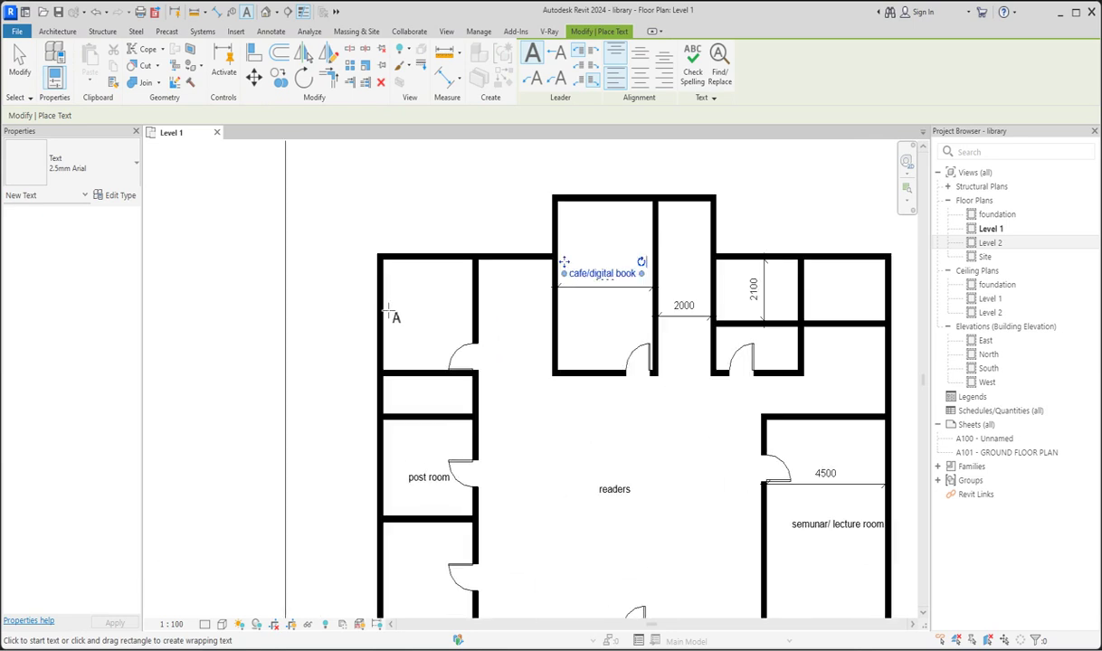
click(396, 311)
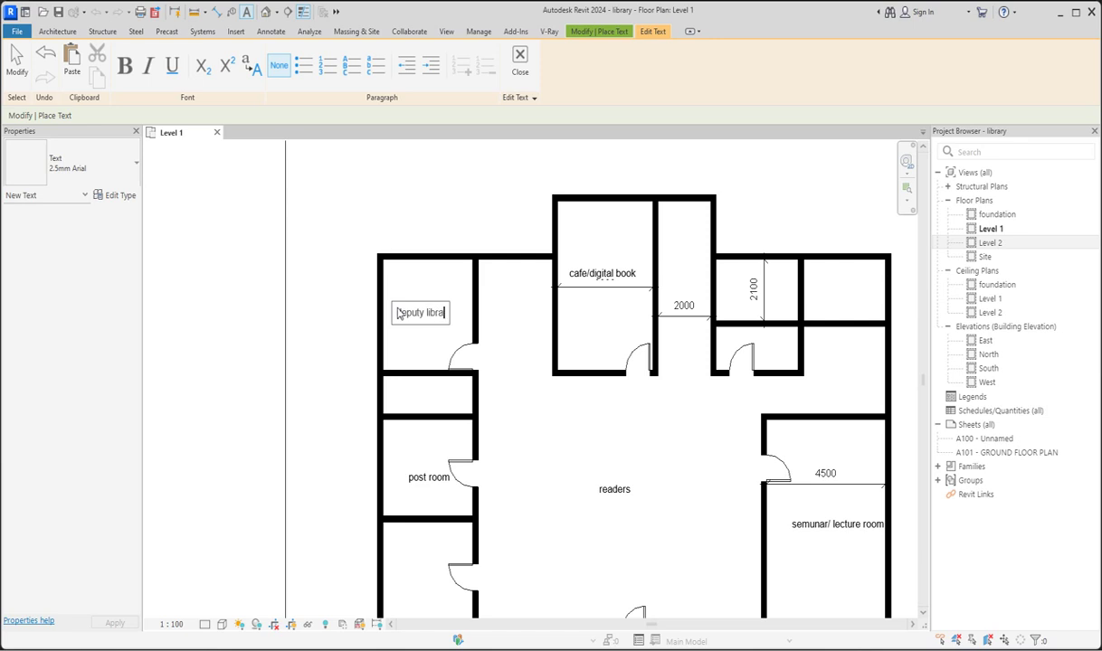
text(an)
click(492, 393)
Step: Label the lower-left room beneath the post room with the text "lockers"
scroll(435, 301, down, 3)
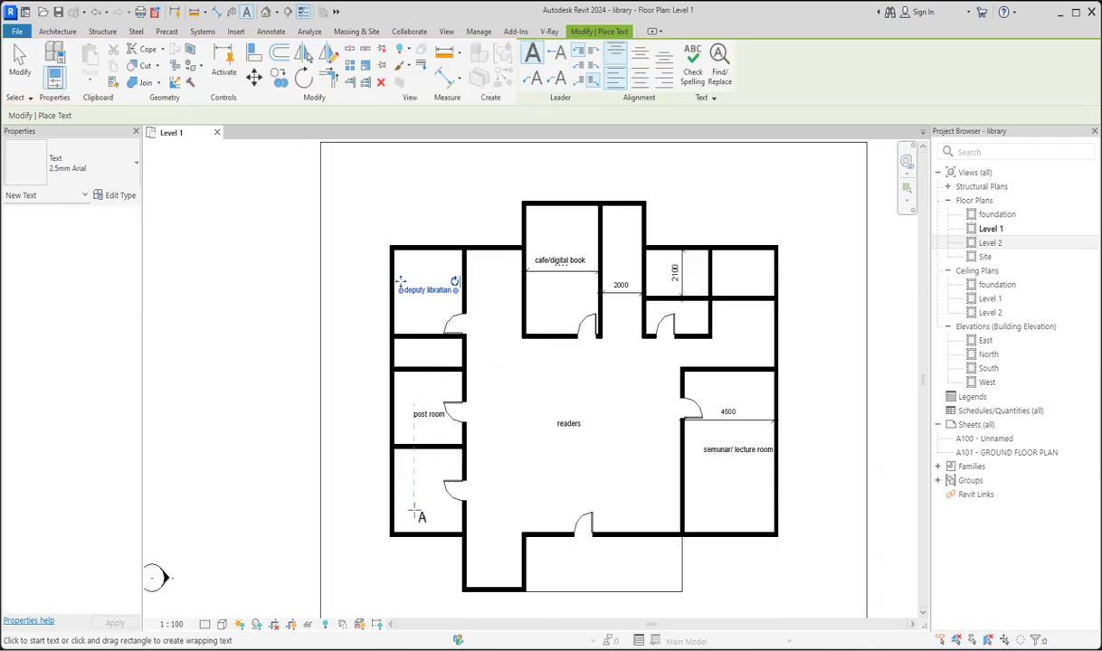
scroll(420, 516, up, 2)
click(404, 488)
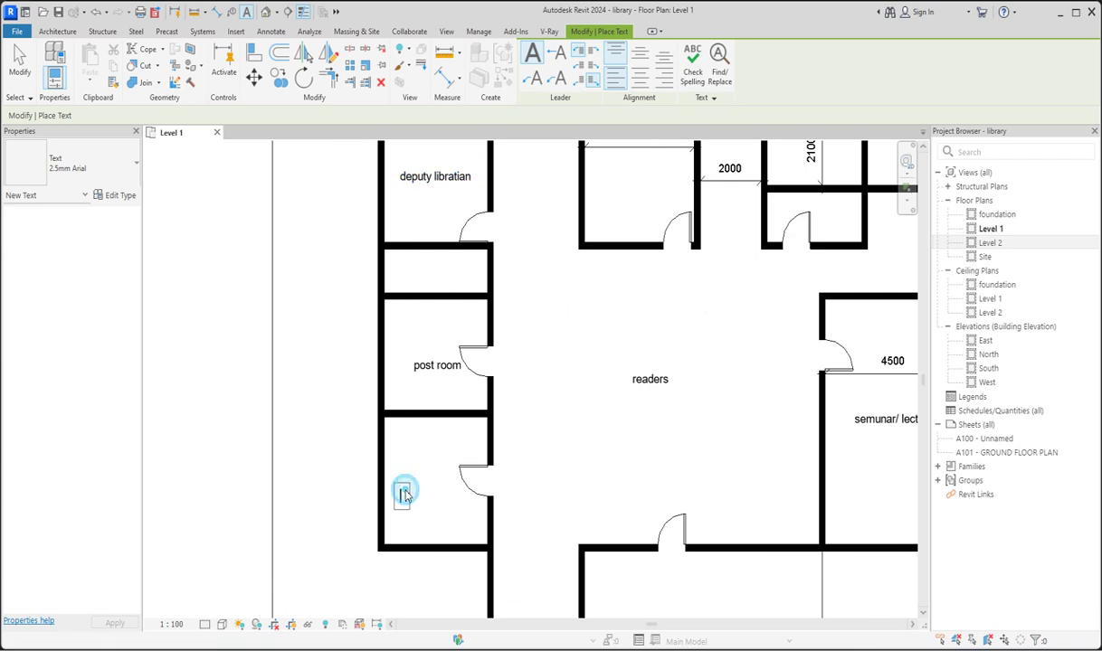
text(socker)
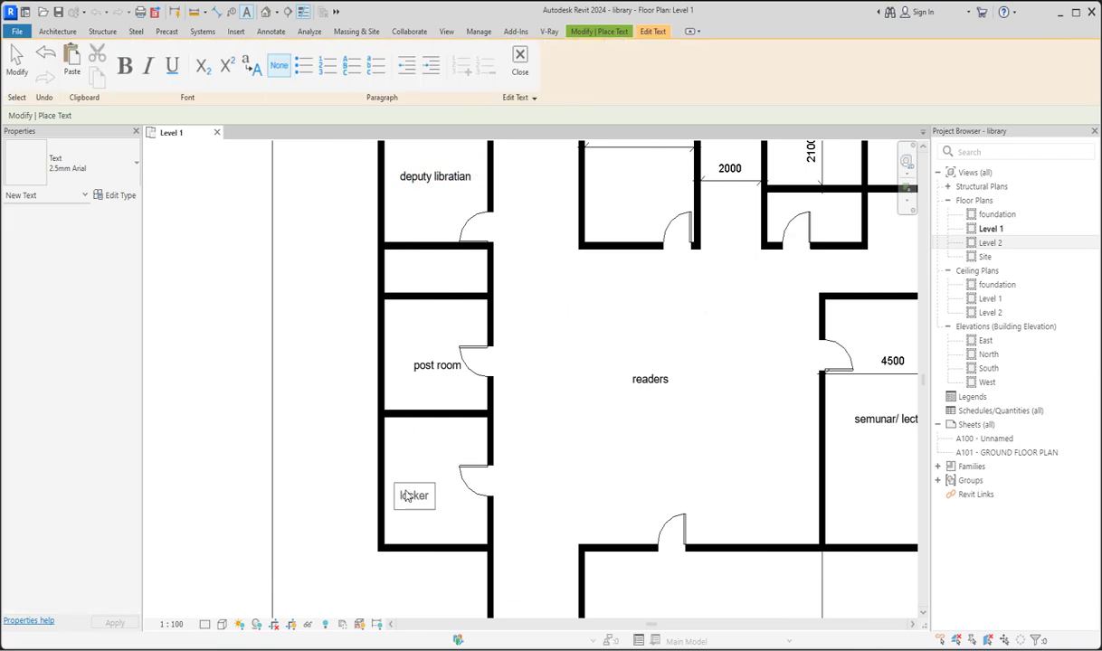
text(s)
click(568, 467)
Step: Place a text note reading "entance" in the open porch area outside the front door
scroll(571, 507, down, 4)
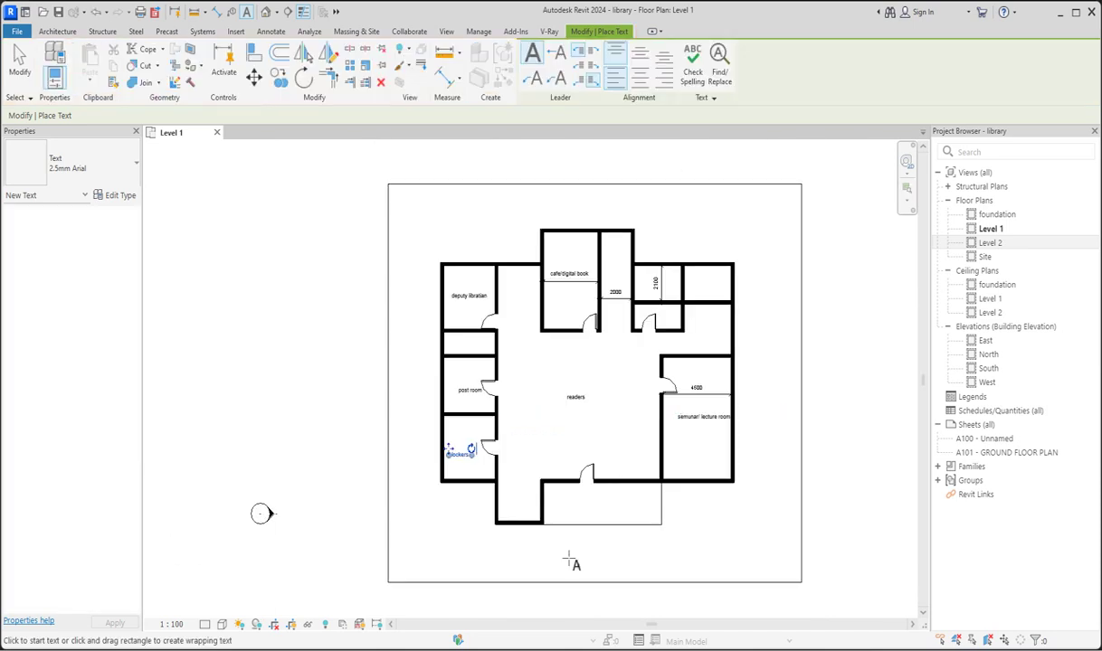
scroll(633, 520, up, 3)
click(518, 491)
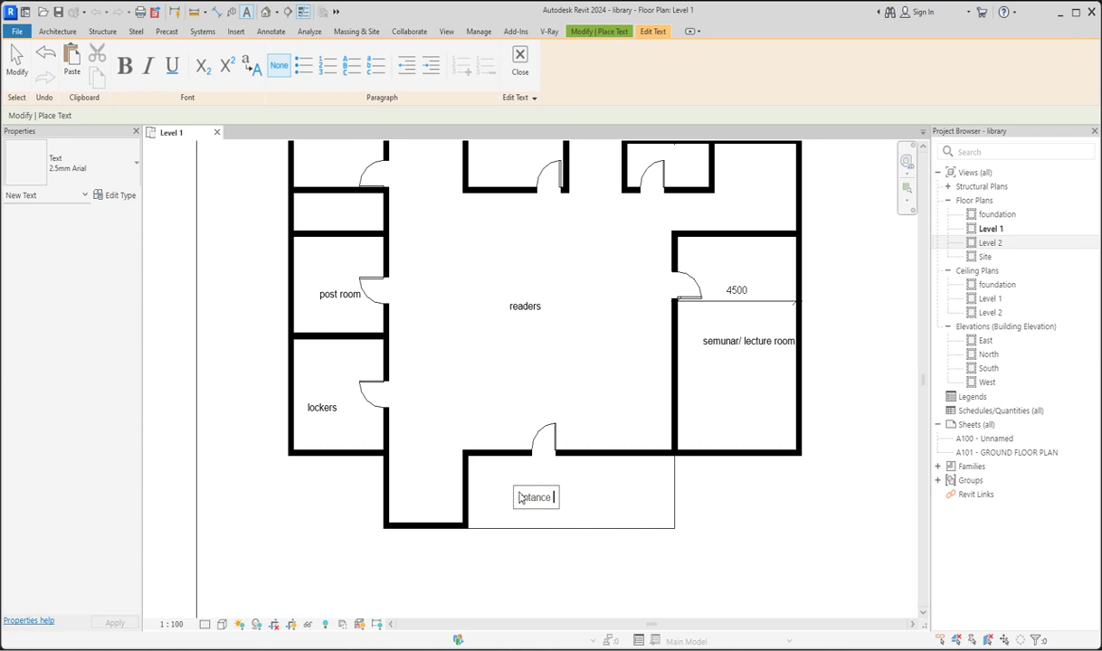
click(598, 418)
Step: Label the small projecting bay between the lockers and the entrance porch with the text "attentants"
scroll(534, 498, down, 1)
scroll(362, 502, up, 3)
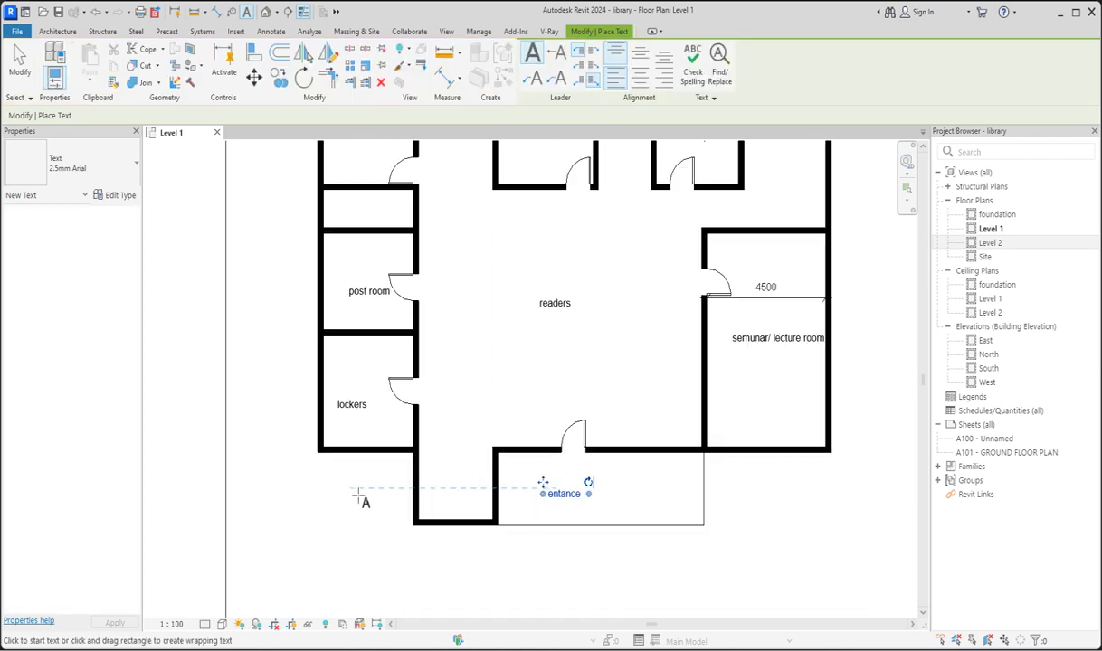
click(457, 486)
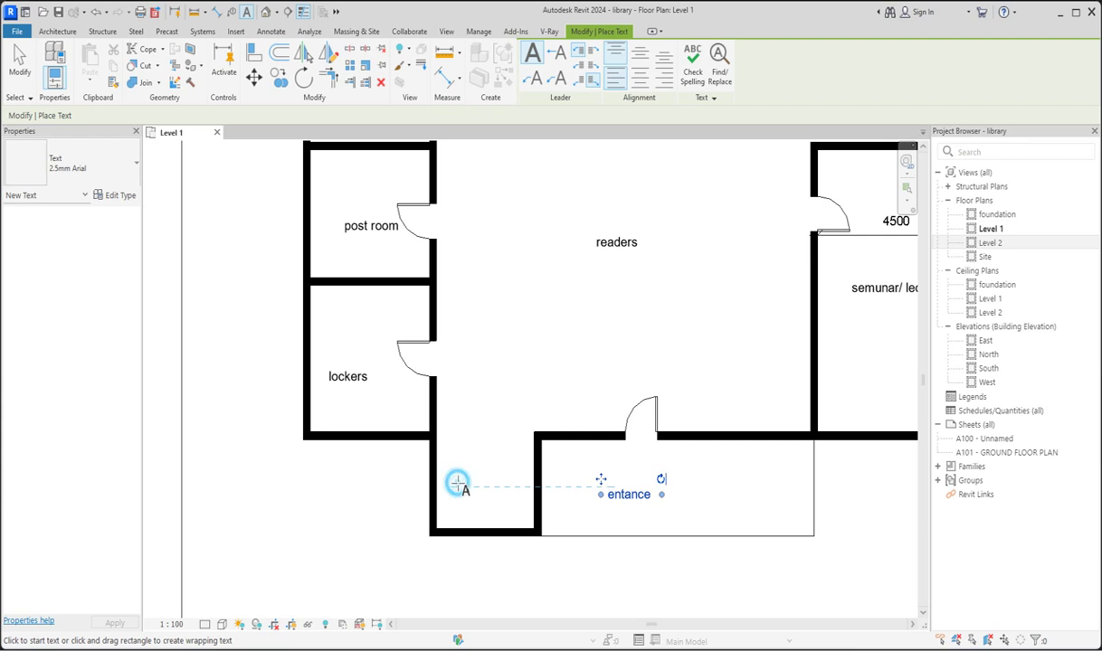
text(atta)
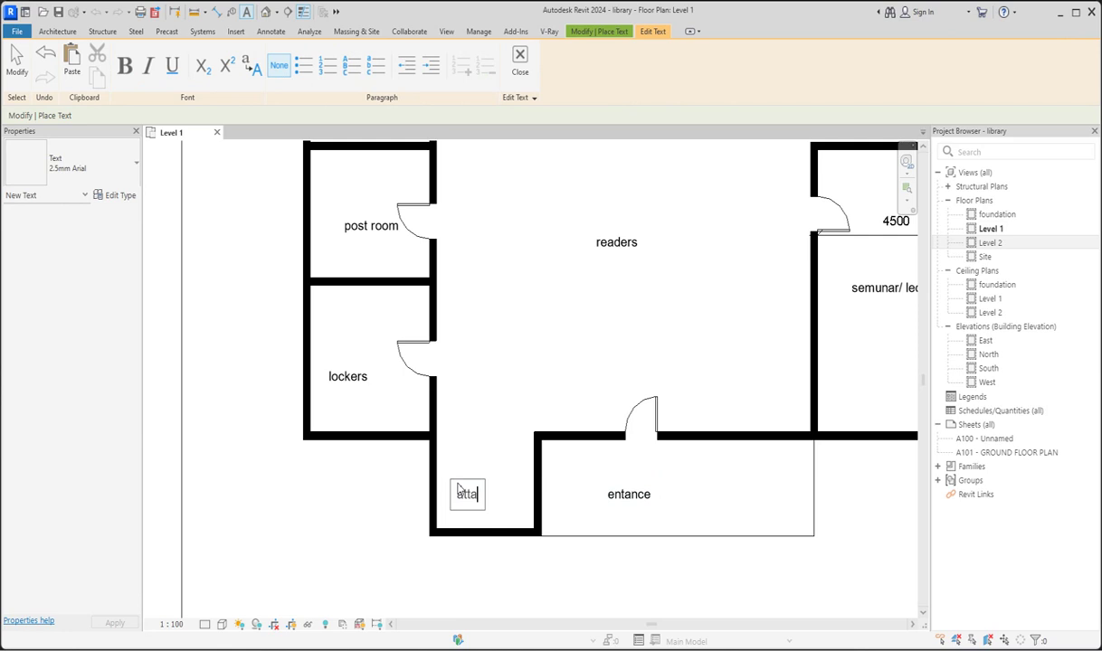
key(BackSpace)
text(entants)
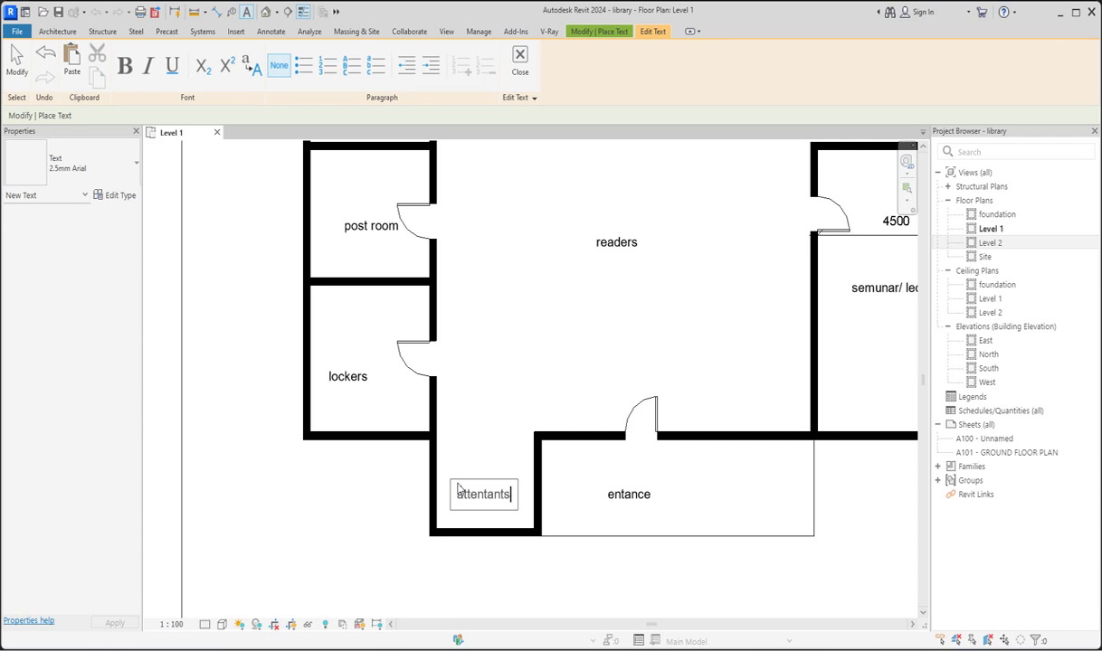
click(517, 381)
Step: Place a text note reading "gents" in the area above the lecture room, along the right outer wall
scroll(512, 380, down, 5)
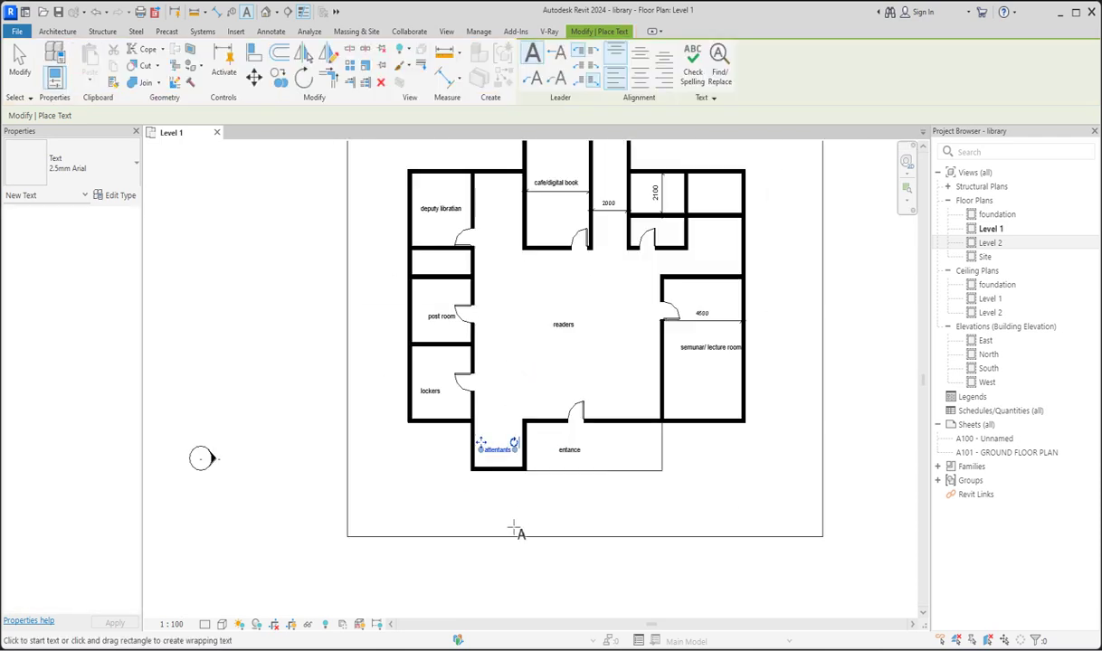
scroll(612, 268, up, 8)
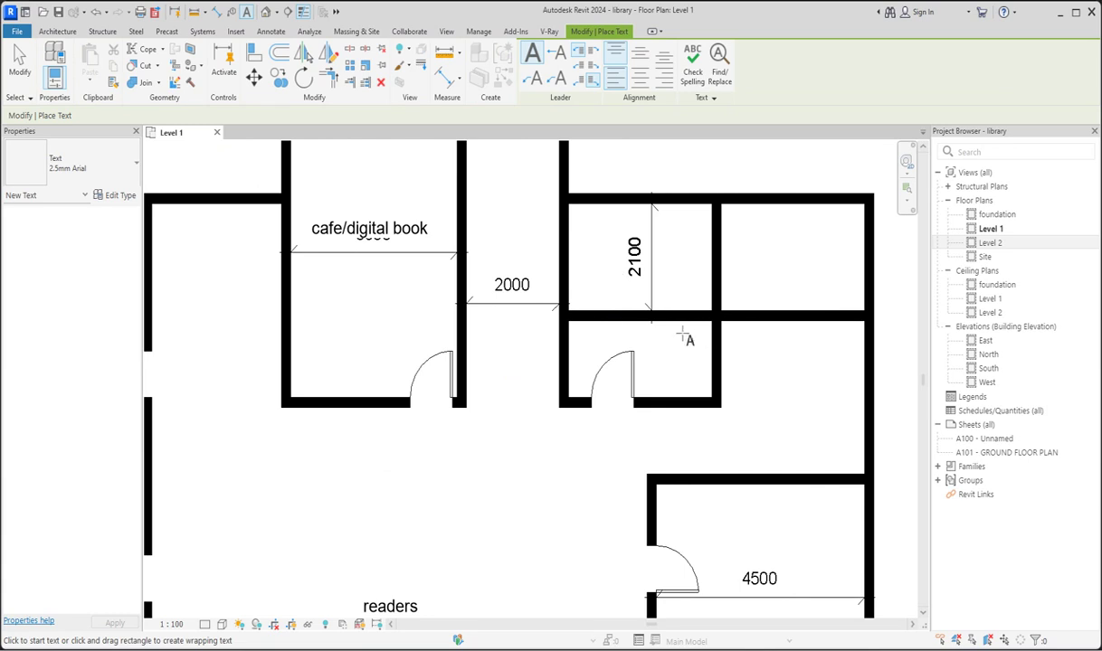
click(787, 390)
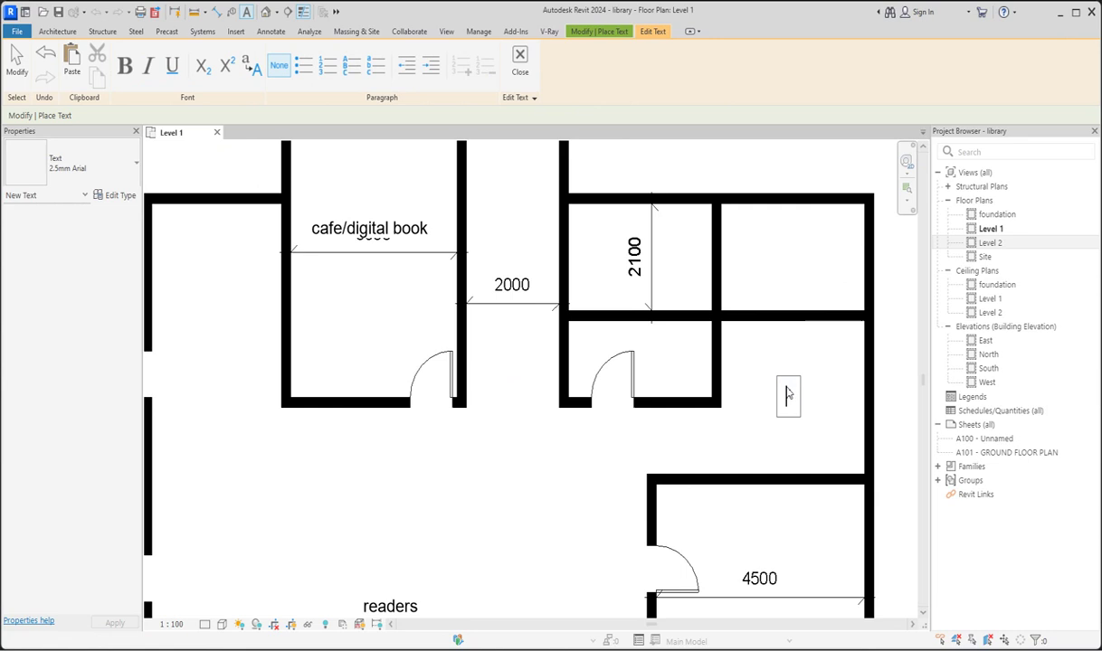
text(gen)
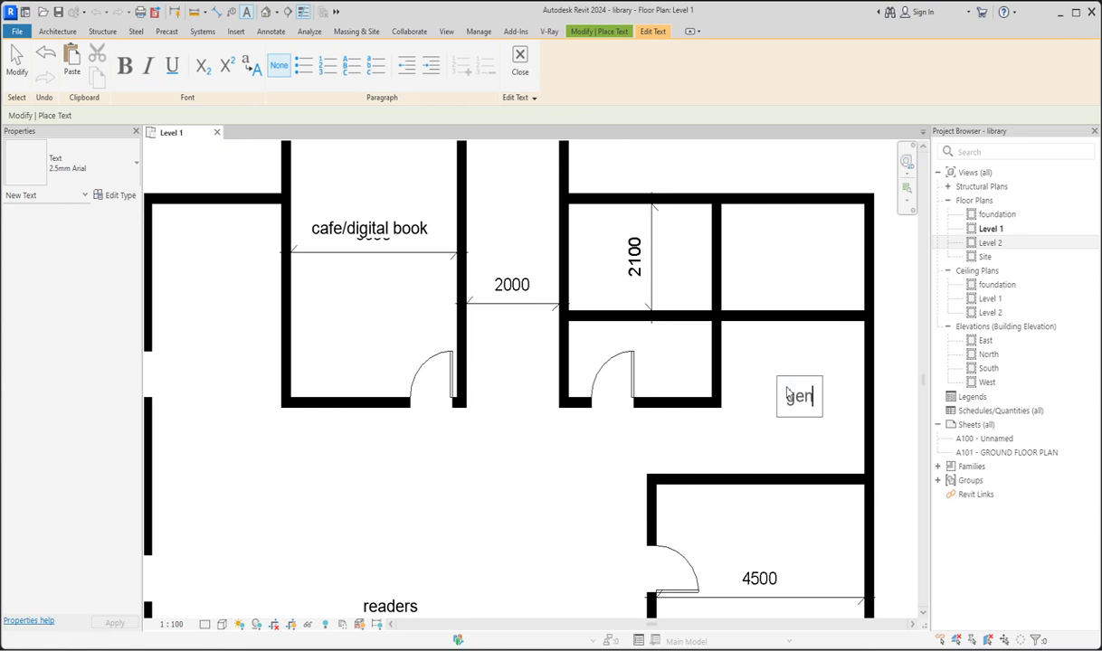
text(ts)
click(604, 258)
Step: Place a text note reading "ladys" in the 2100 mm deep room beside the narrow passage and end text placement
click(604, 259)
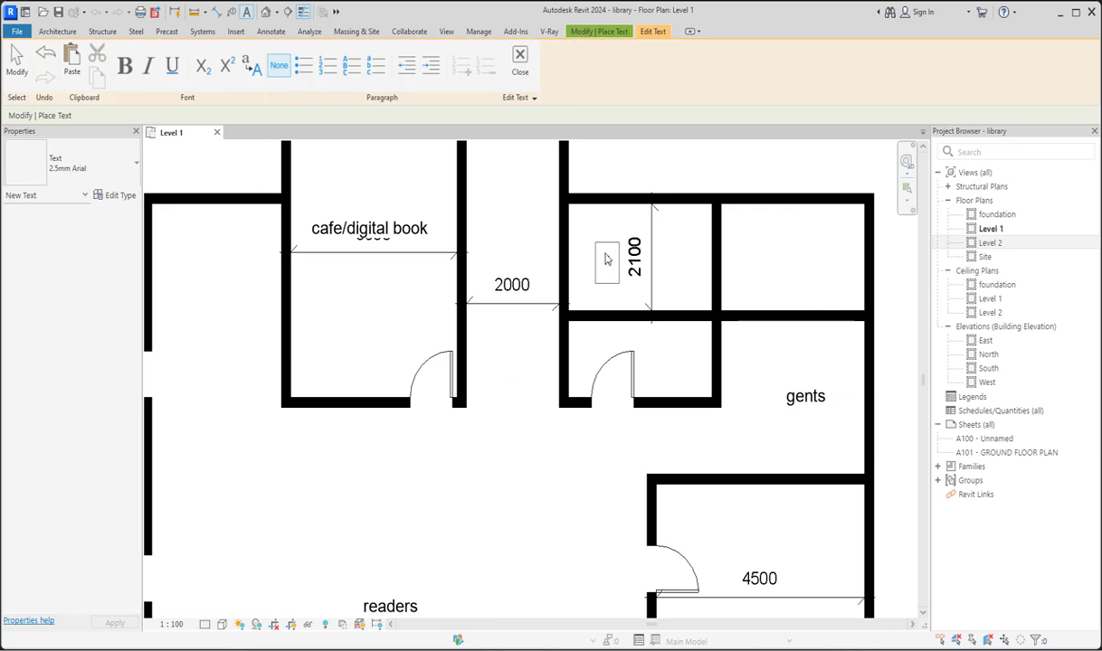
text(lad)
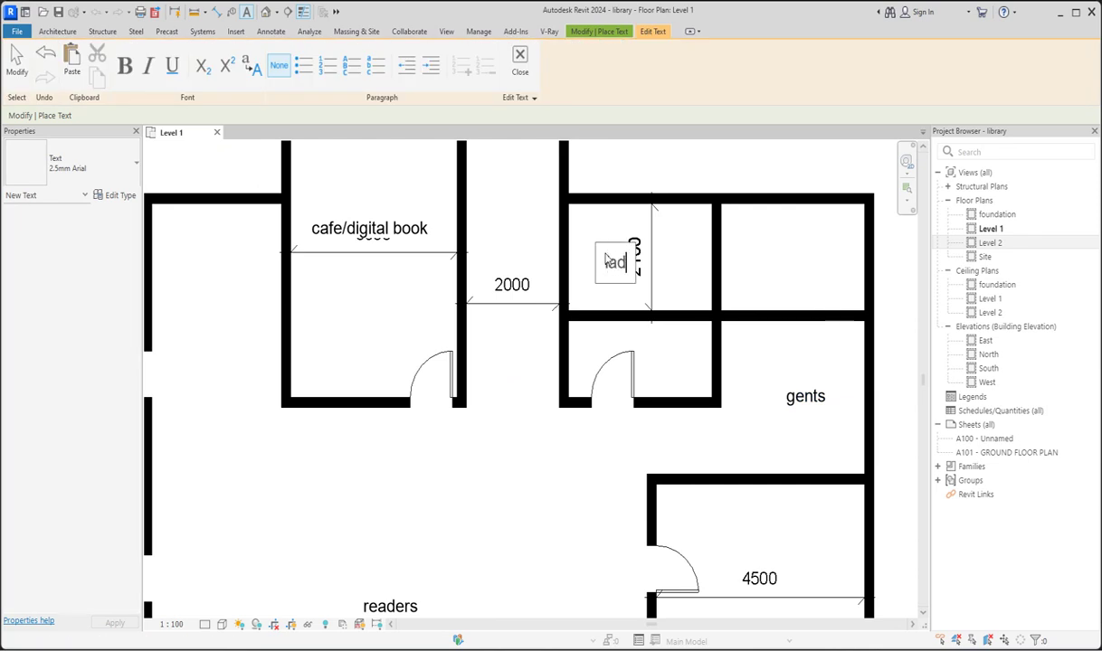
text(ys)
click(659, 344)
right_click(685, 250)
click(717, 261)
right_click(679, 246)
click(710, 254)
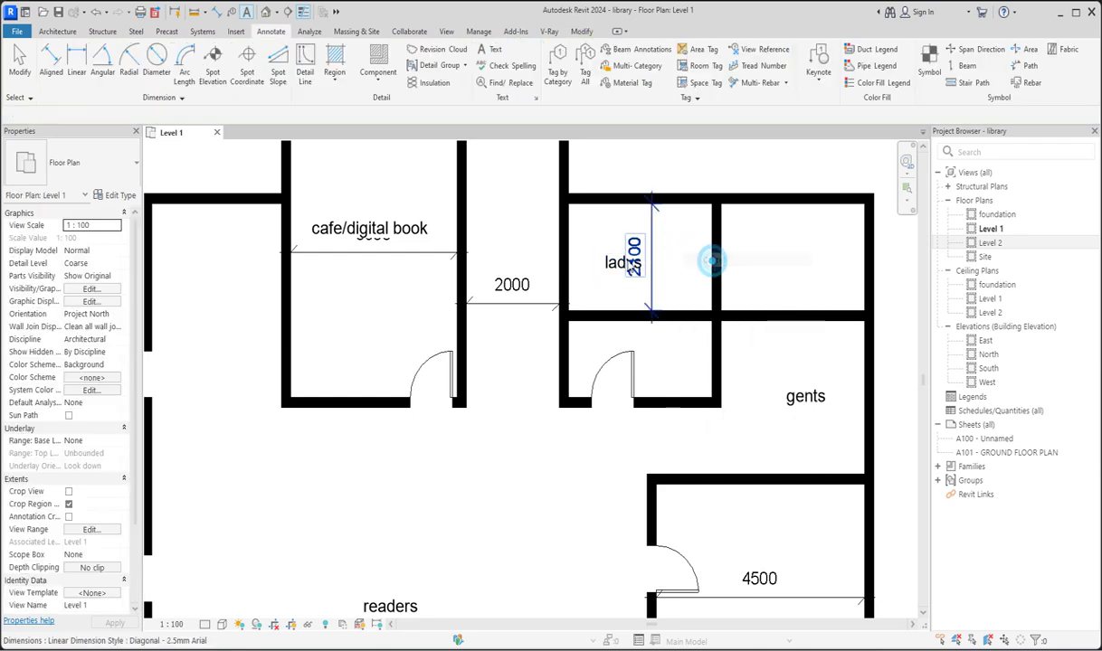
Step: Move the "ladys" text down into the small room with the door, and shift the 2100 dimension toward the room's left wall
click(599, 268)
drag(595, 242, 647, 338)
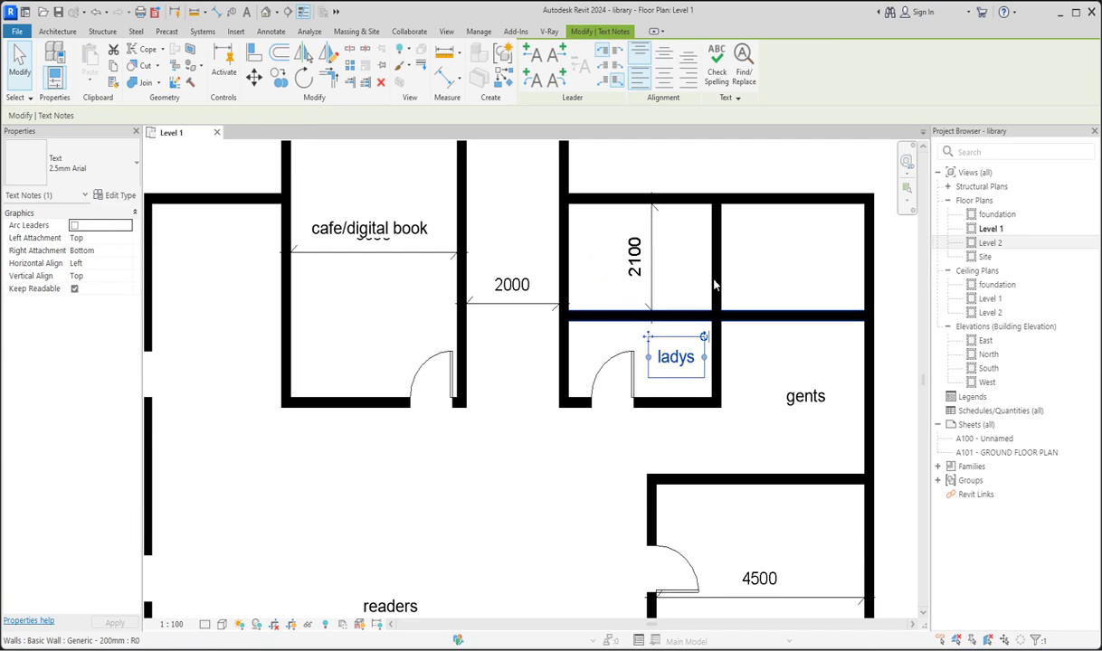
click(649, 290)
drag(649, 290, 594, 285)
Step: Draw two vertical Generic - 200mm partition walls across the 2100 mm deep room above "ladys", splitting it into three cubicles
click(654, 315)
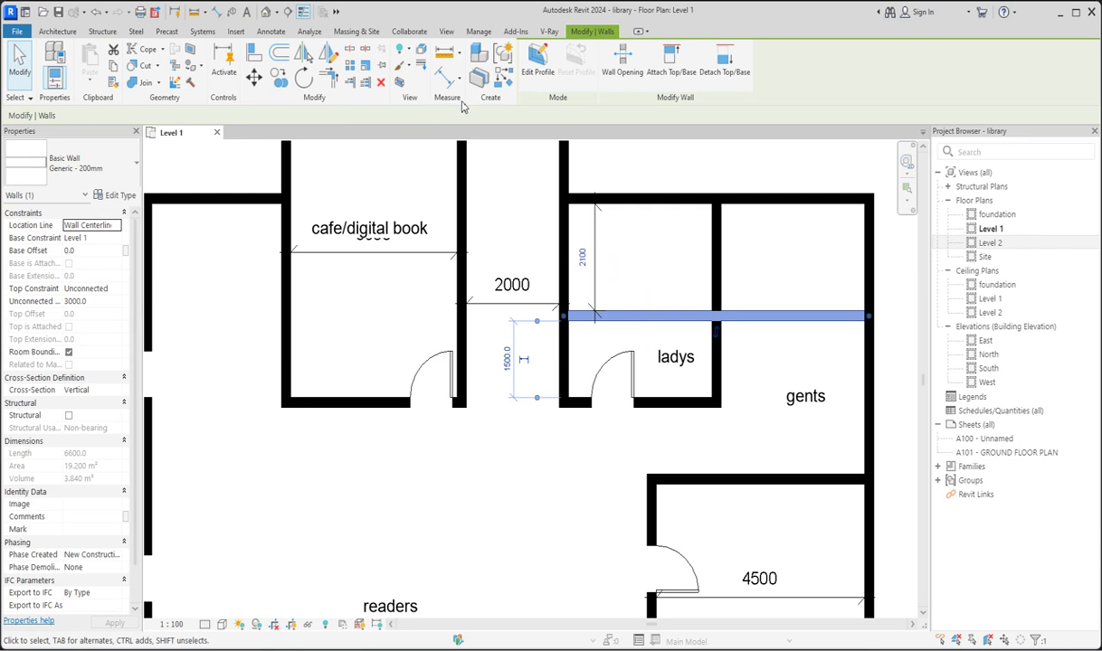
click(503, 79)
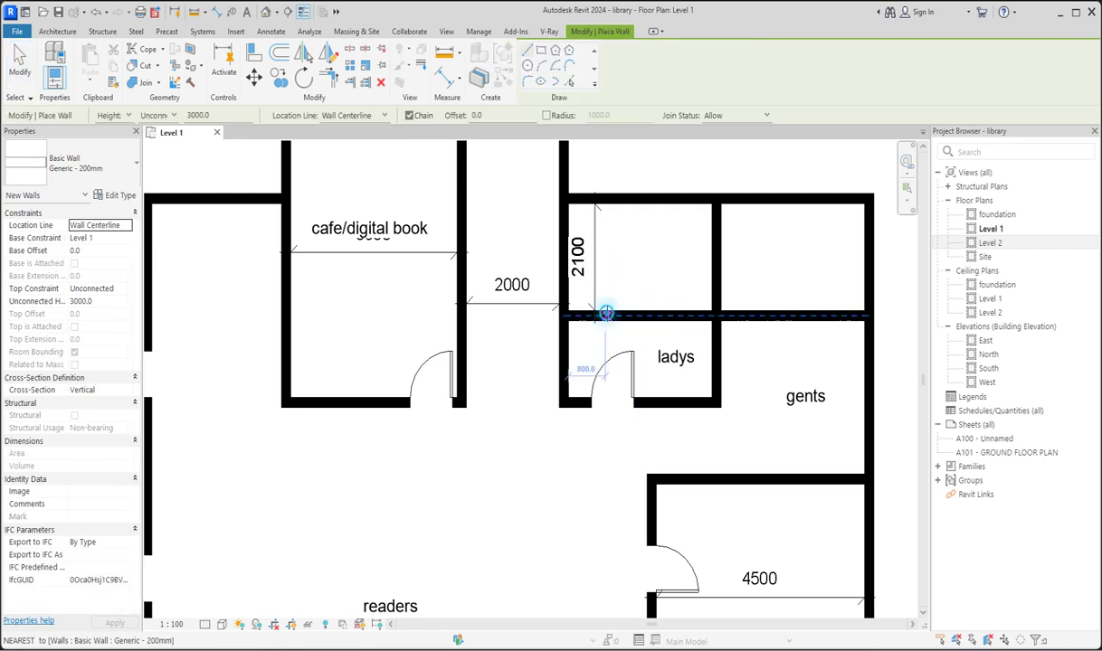
click(605, 315)
click(606, 201)
key(Escape)
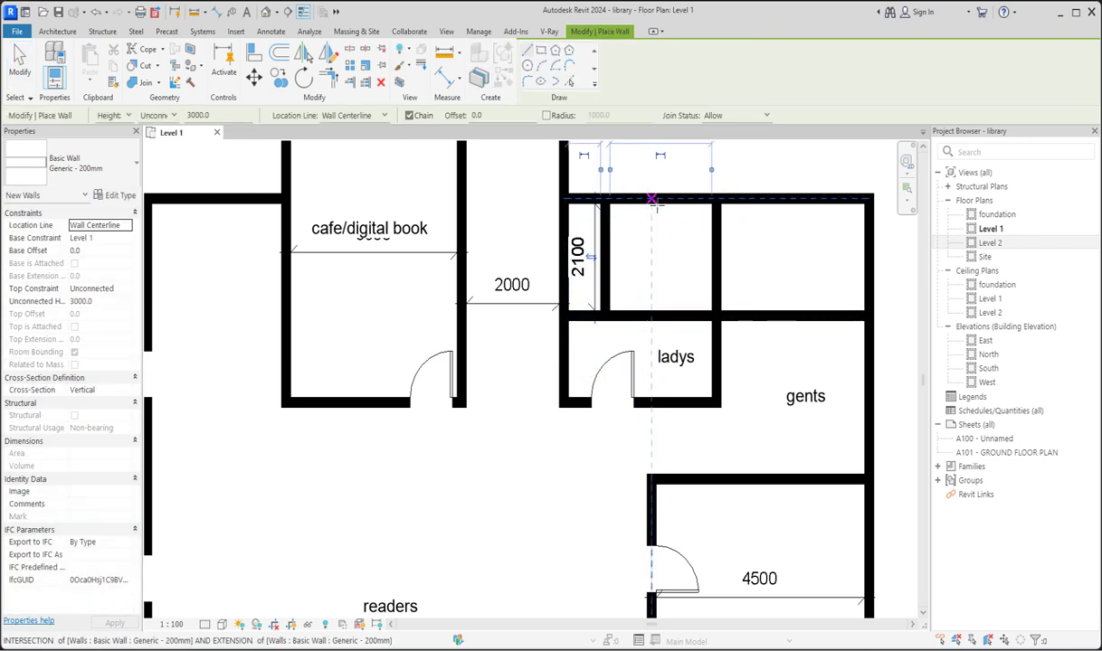
click(663, 200)
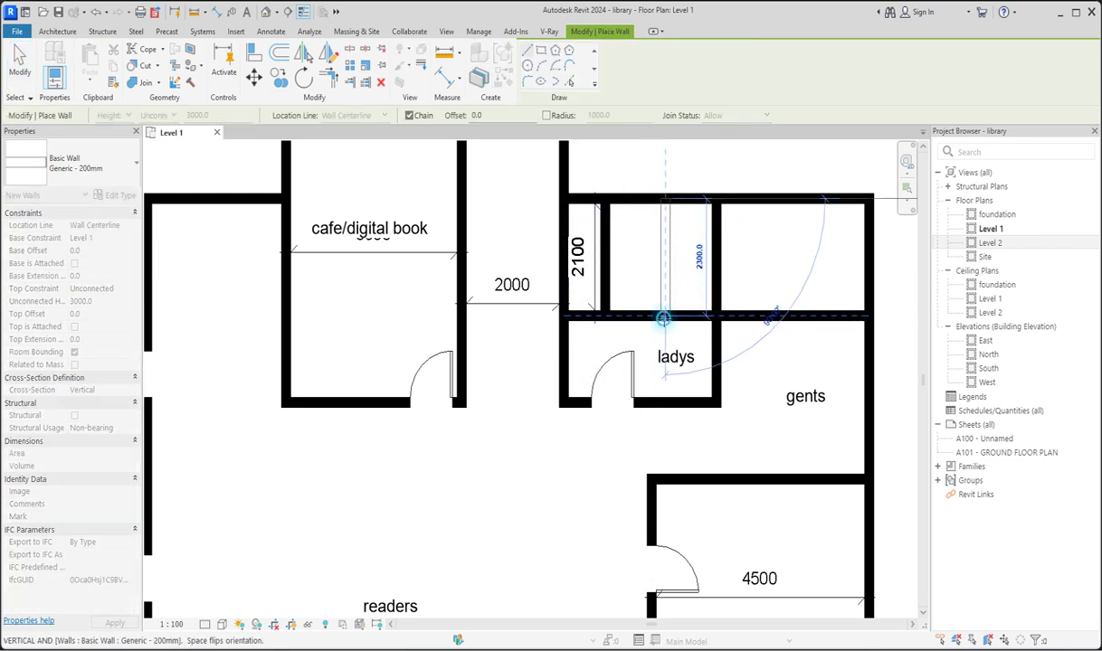
click(663, 315)
key(Escape)
Step: Draw two vertical Generic - 200mm partition walls across the room above "gents", splitting it into three cubicles
click(767, 313)
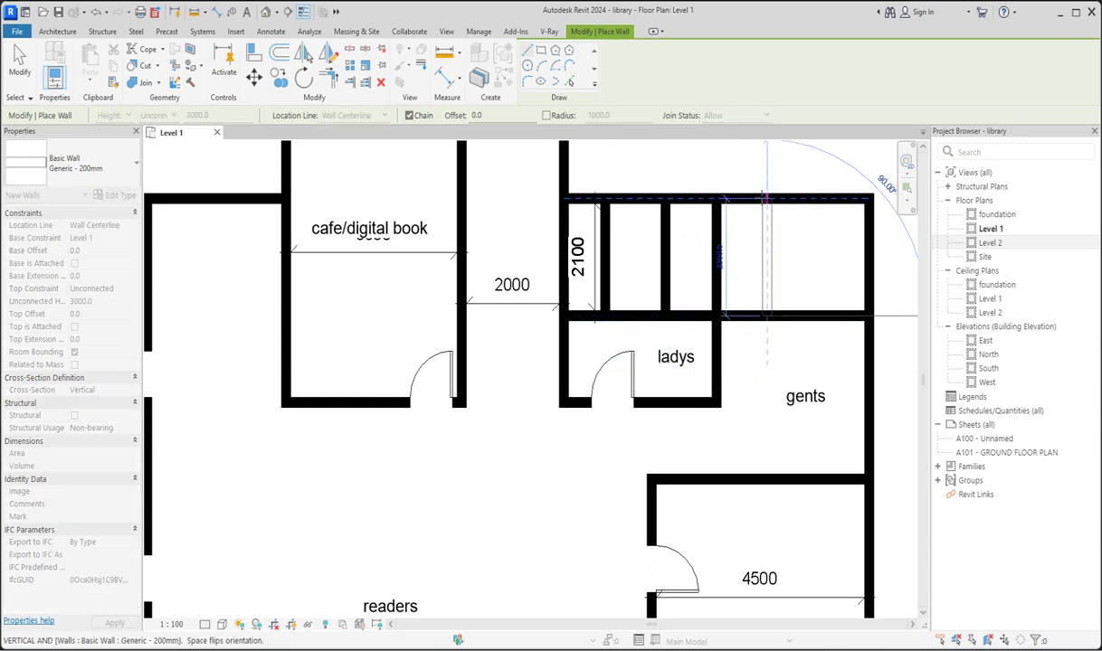
click(764, 199)
key(Escape)
click(814, 313)
click(814, 197)
key(Escape)
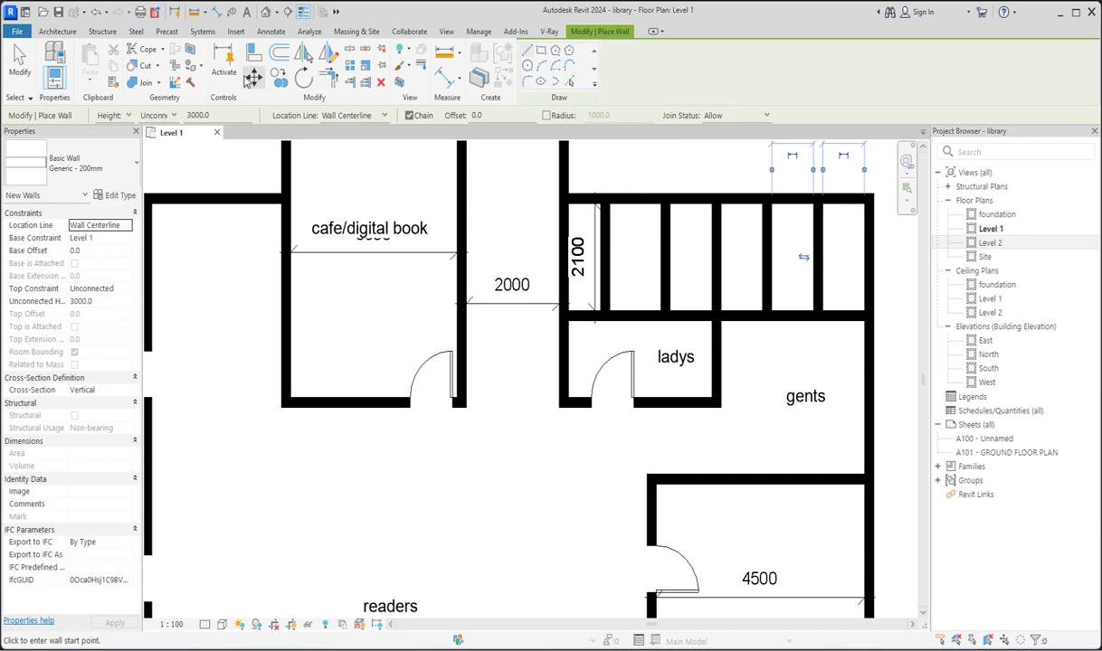
Step: Dimension the ladies' cubicles with an aligned dimension along wall centerlines and apply the EQ constraint to space their partitions equally
click(445, 77)
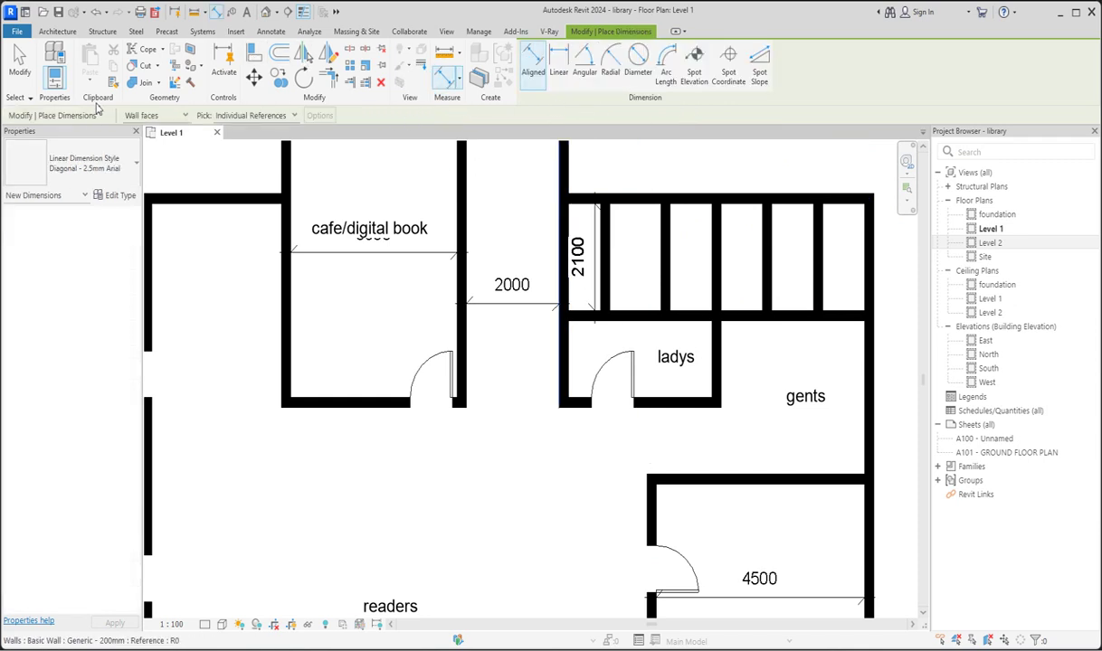
click(269, 32)
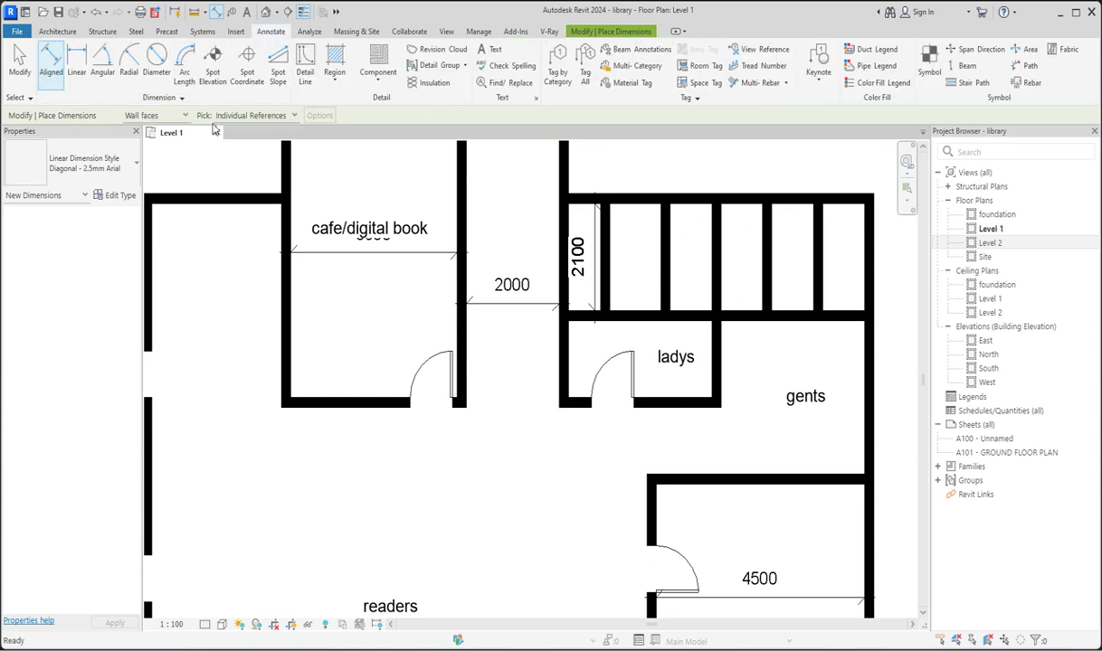
click(179, 115)
click(152, 129)
scroll(550, 257, up, 2)
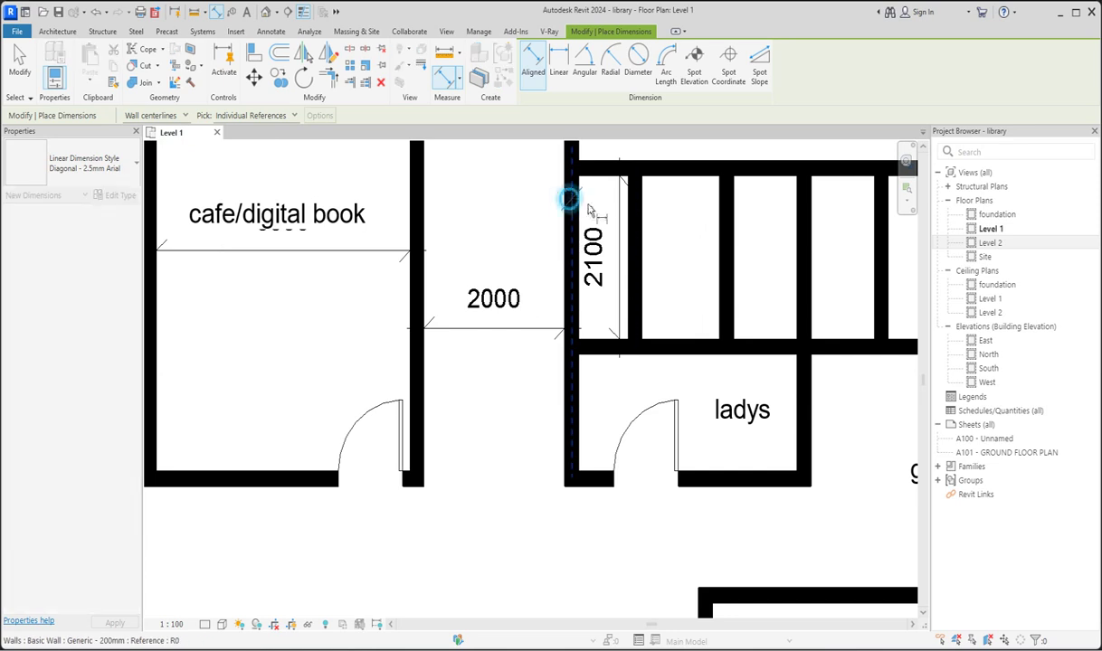
click(634, 218)
click(723, 234)
click(801, 238)
click(679, 280)
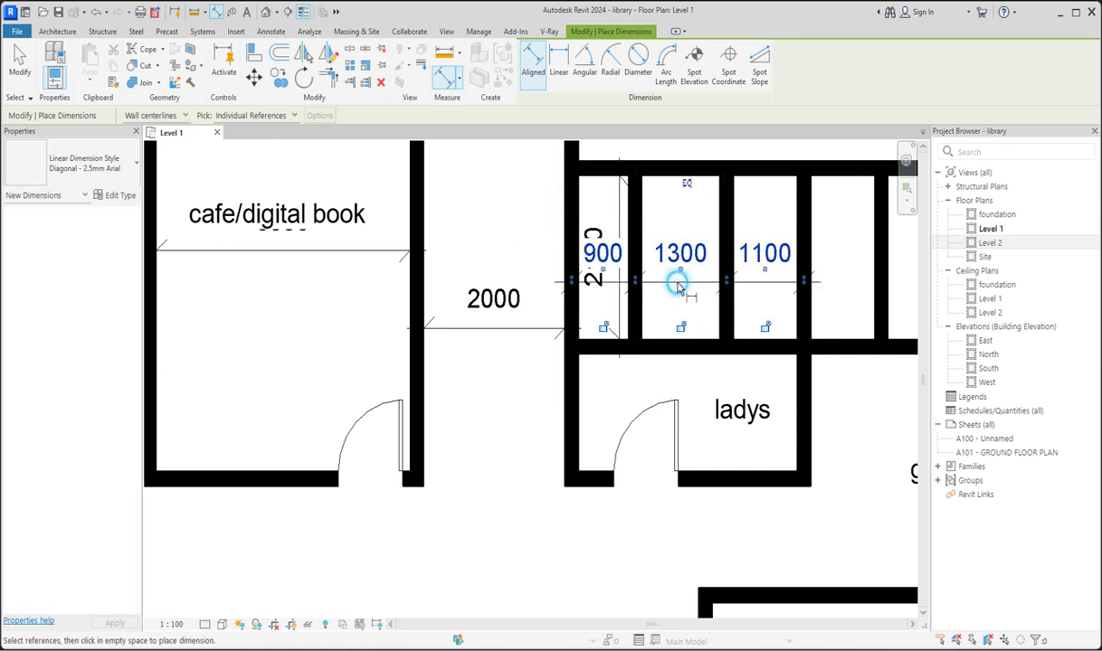
click(687, 184)
scroll(644, 288, down, 1)
scroll(801, 304, down, 3)
scroll(644, 253, up, 4)
click(648, 237)
click(729, 238)
click(798, 243)
click(873, 270)
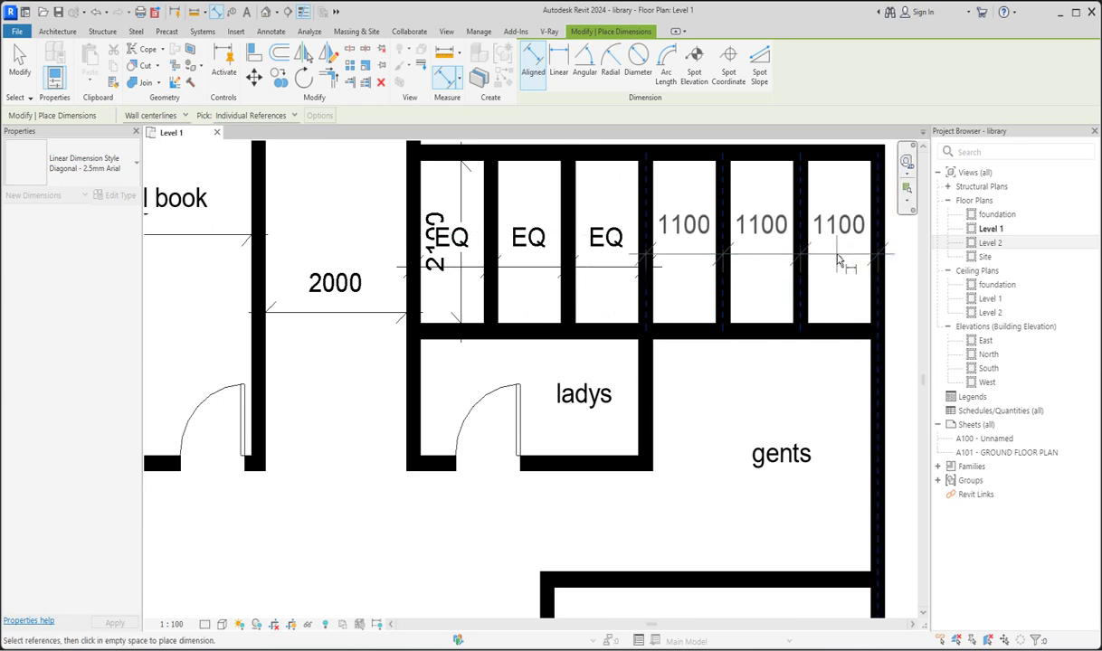
key(Escape)
key(Escape)
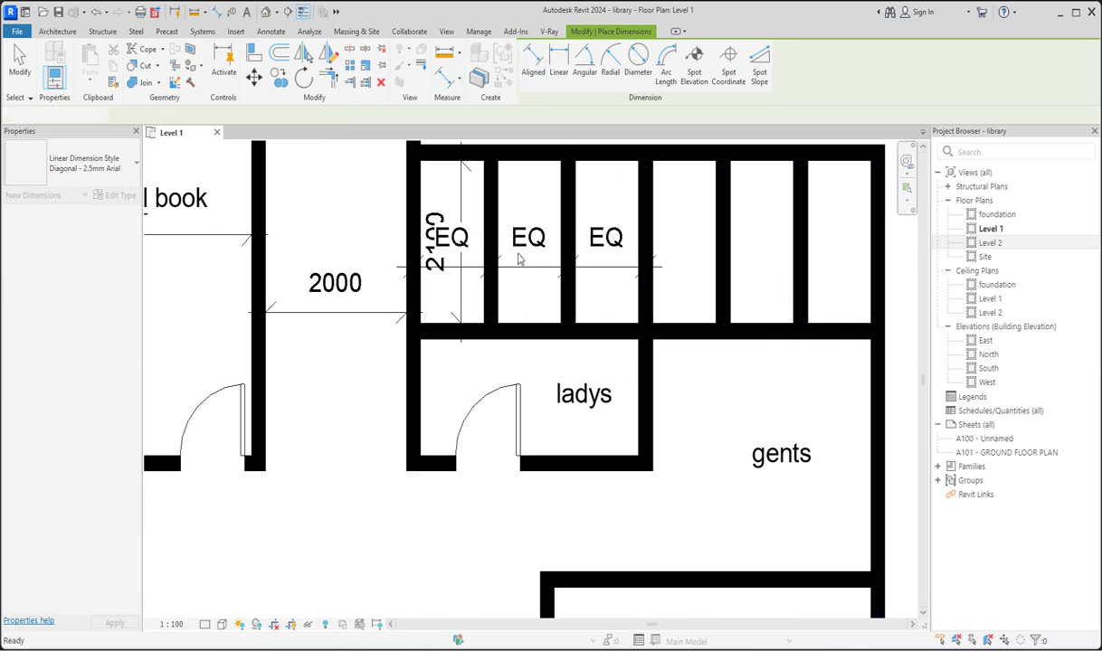
Step: Delete the equality dimension across the ladies' cubicles while keeping the elements constrained
click(505, 269)
key(Delete)
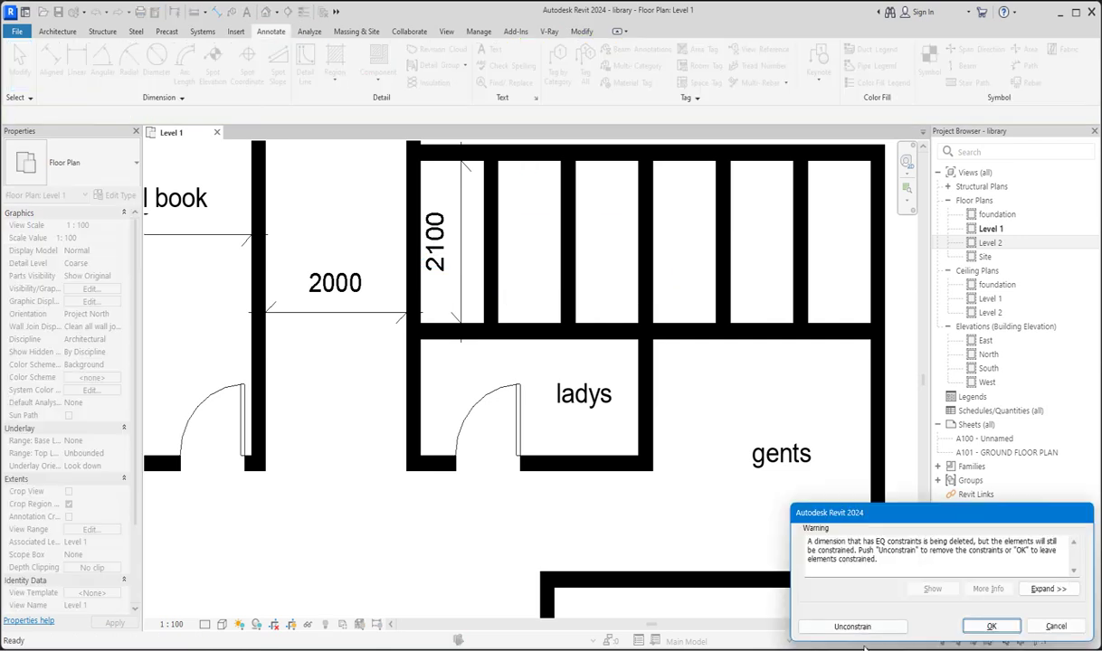
click(990, 625)
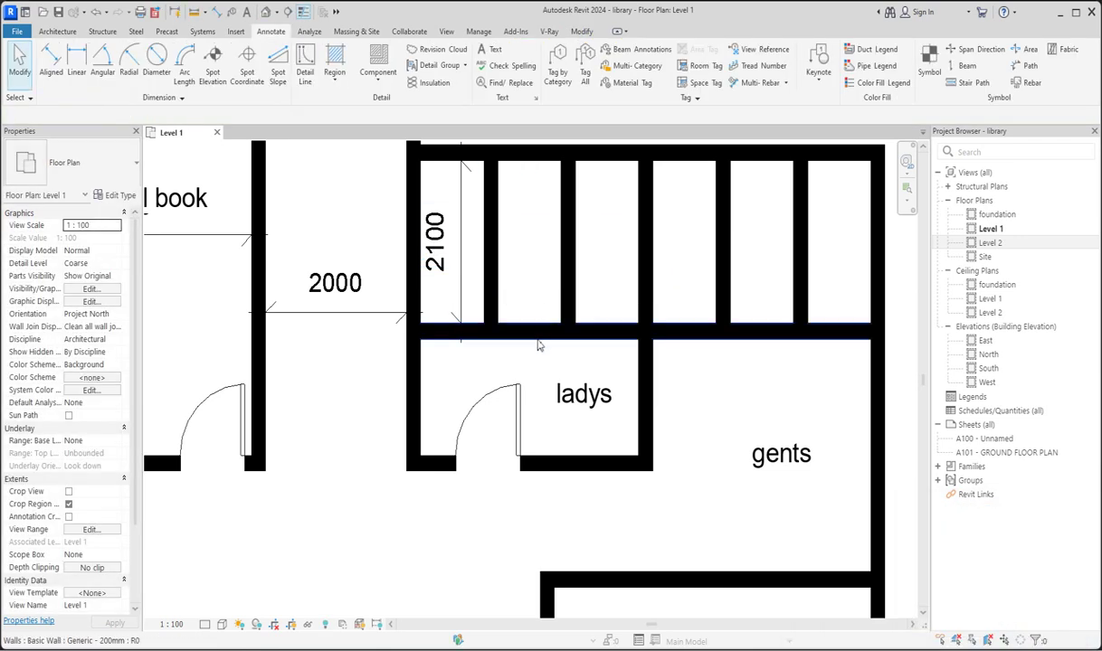
Step: Duplicate the M_Single-Flush 0915 x 2134mm door type as "toilet door" with height 2100 and width 750
click(514, 412)
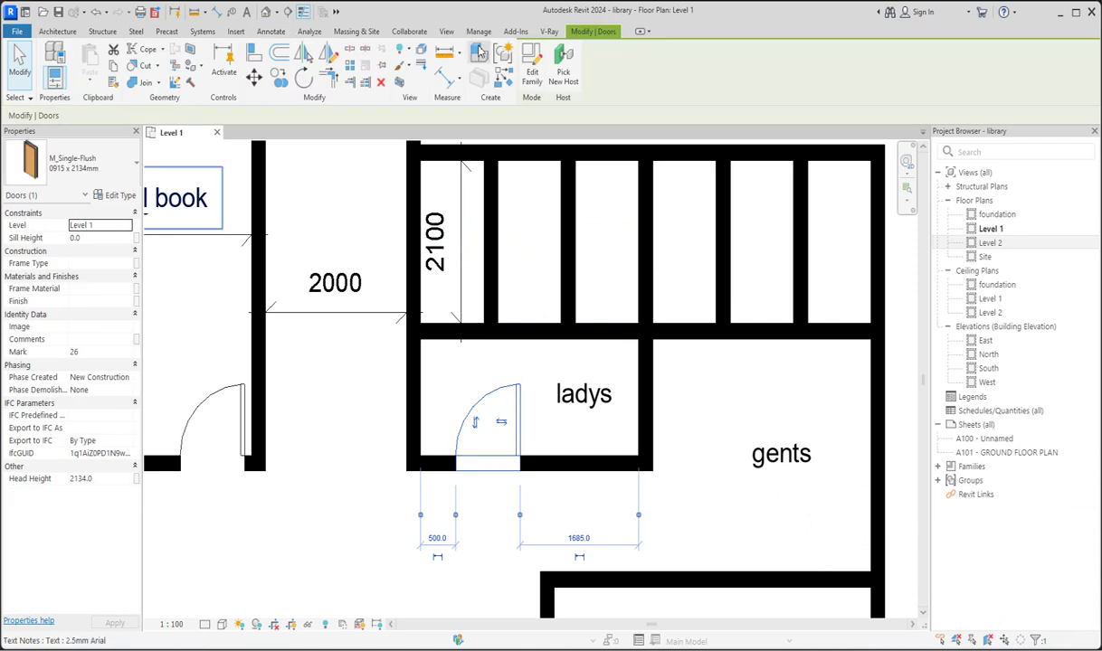
click(502, 84)
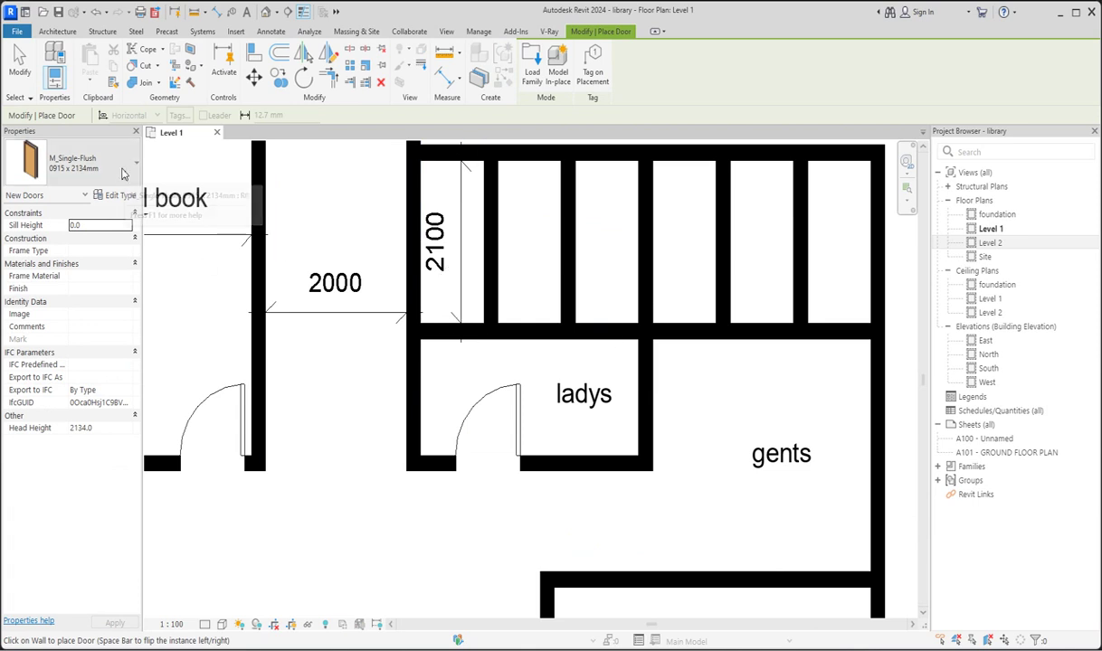
click(120, 196)
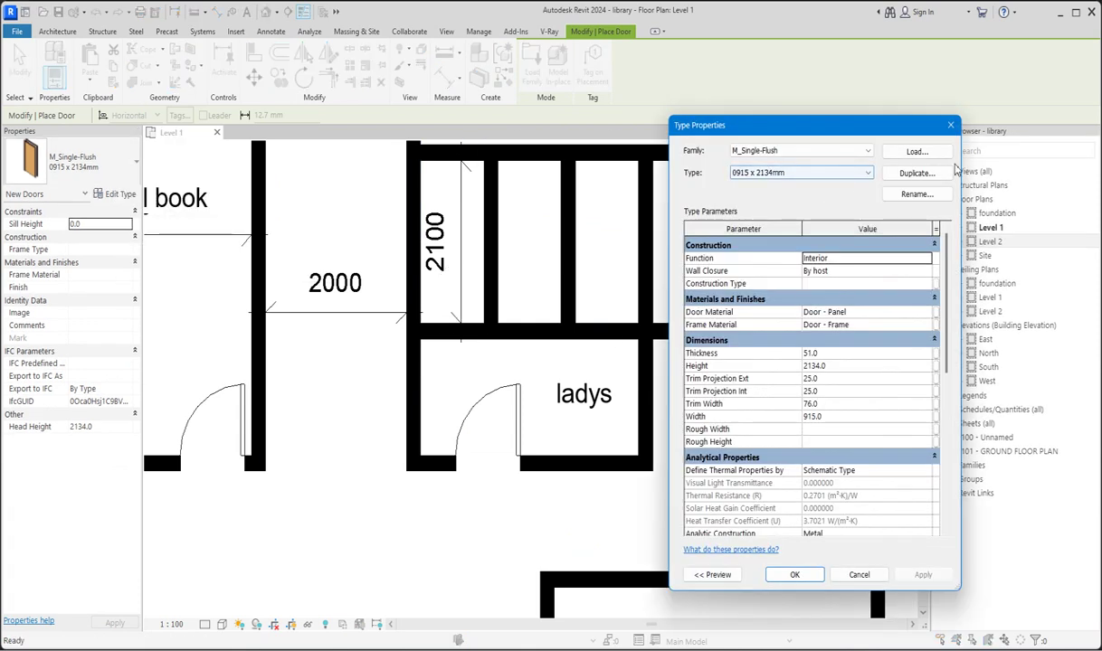
click(916, 173)
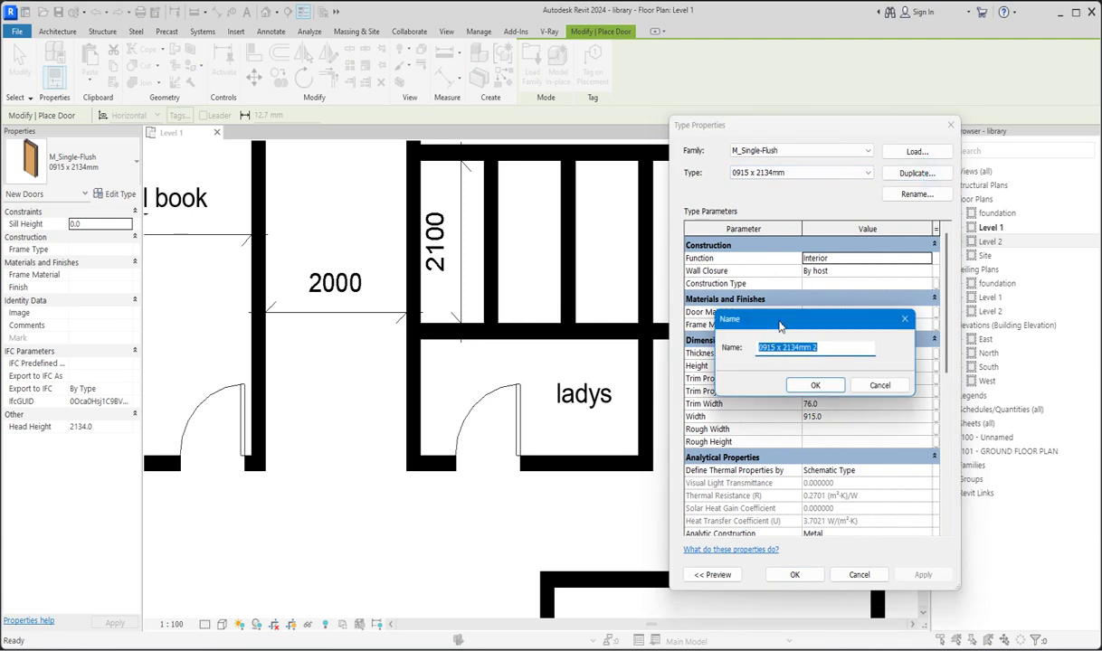
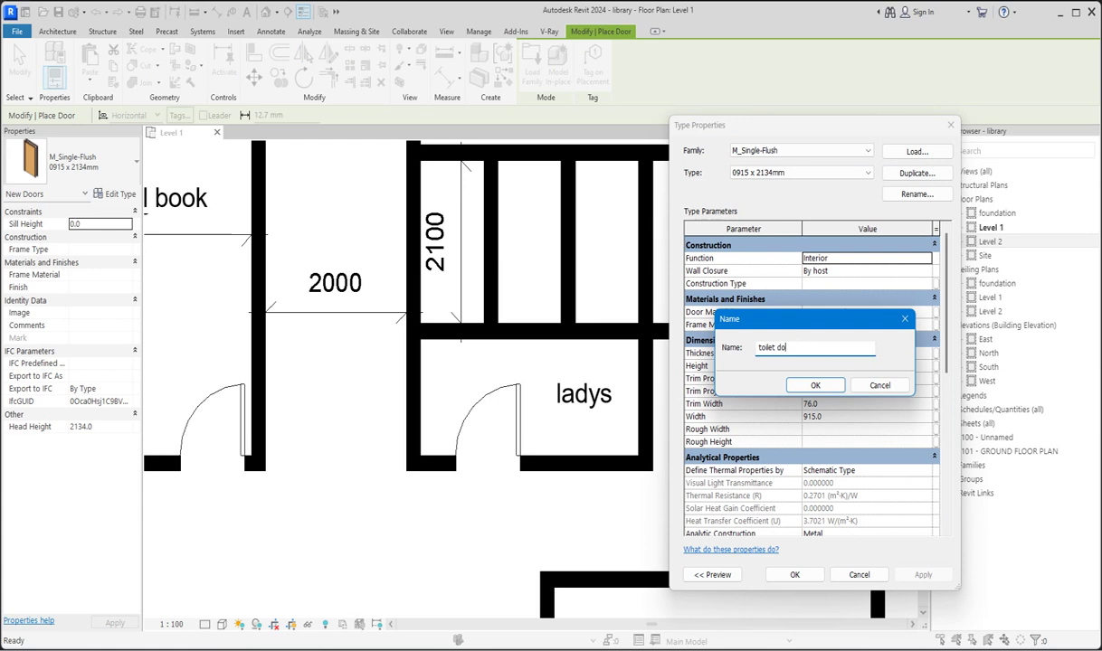
click(813, 386)
click(835, 368)
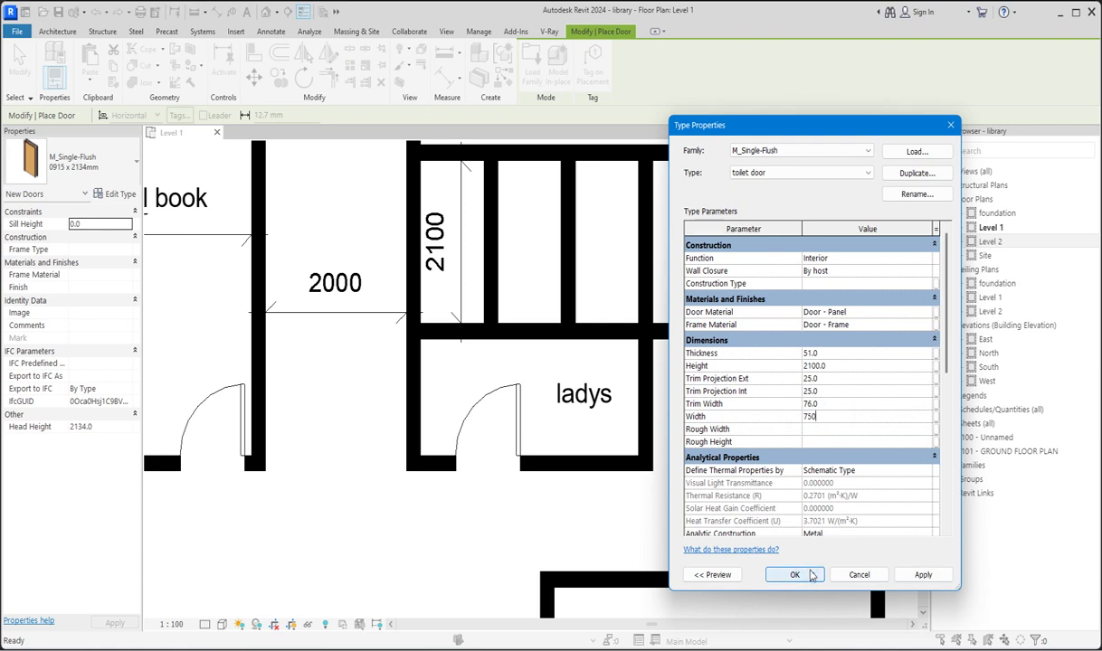
click(795, 576)
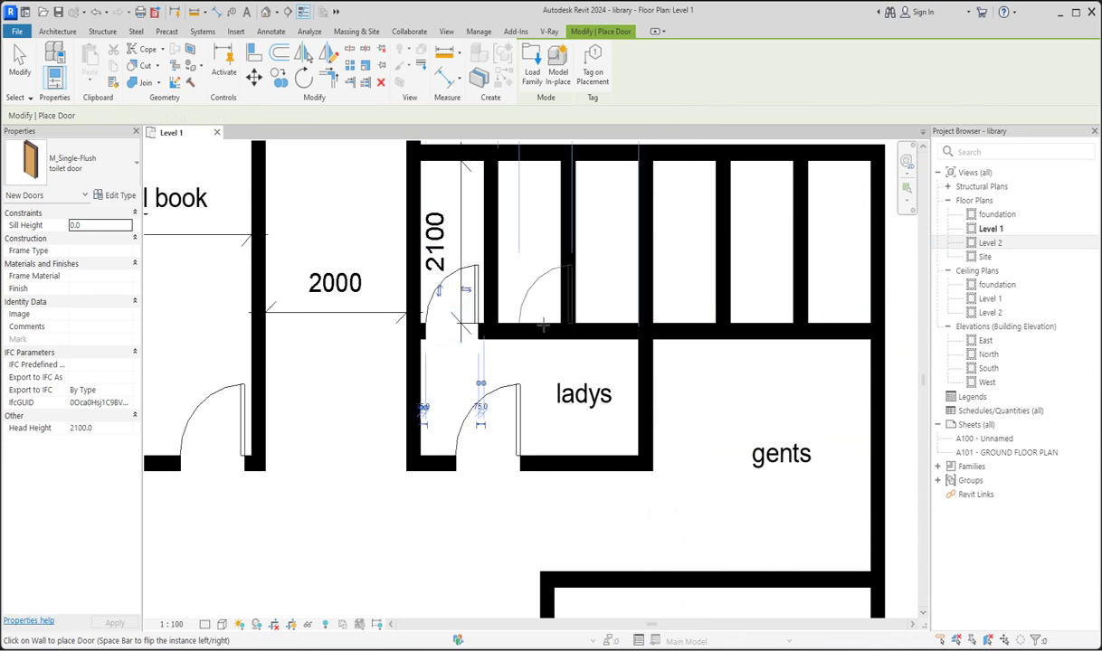
Step: Place inward-opening toilet doors in the front wall of the six ladies' and gents' cubicles, one door per cubicle
click(529, 327)
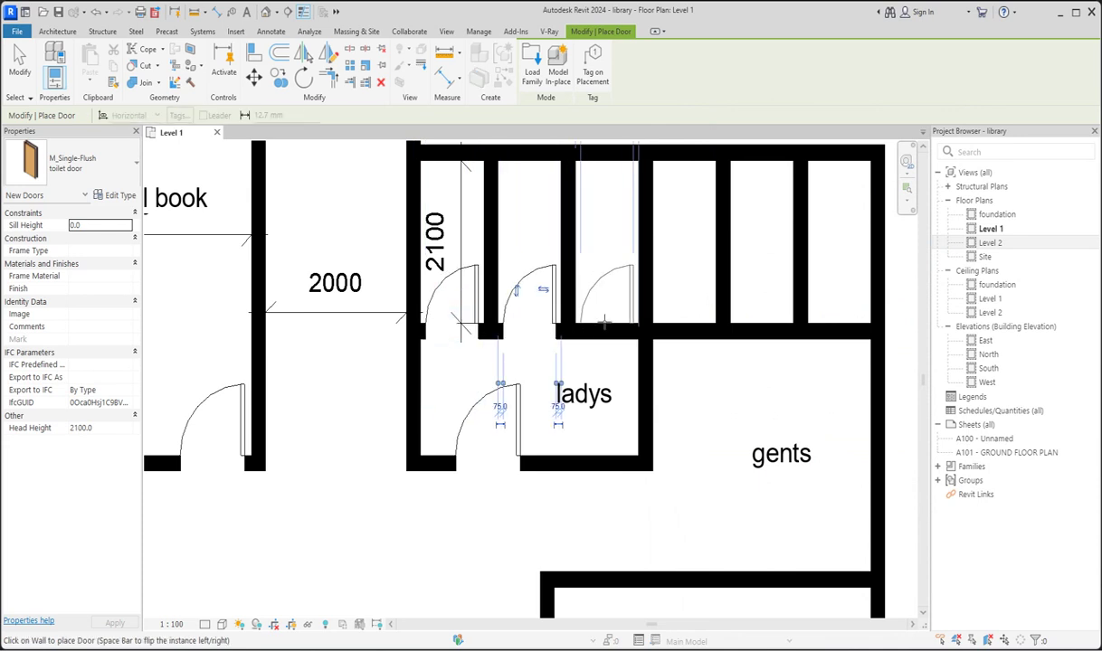
click(604, 321)
click(685, 322)
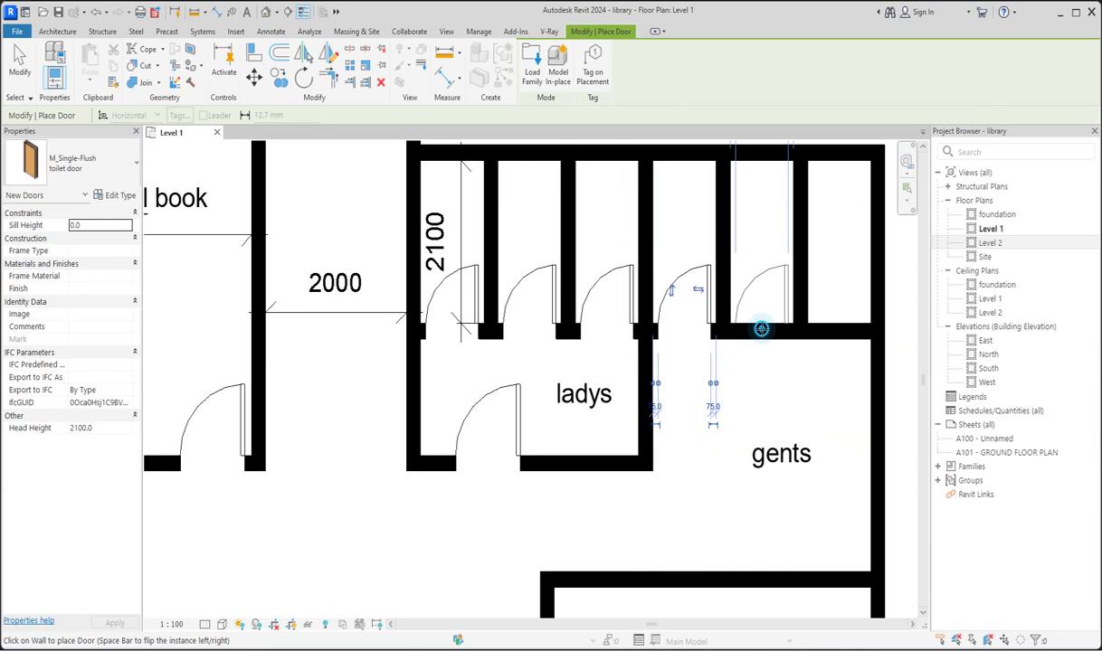
click(763, 322)
click(820, 331)
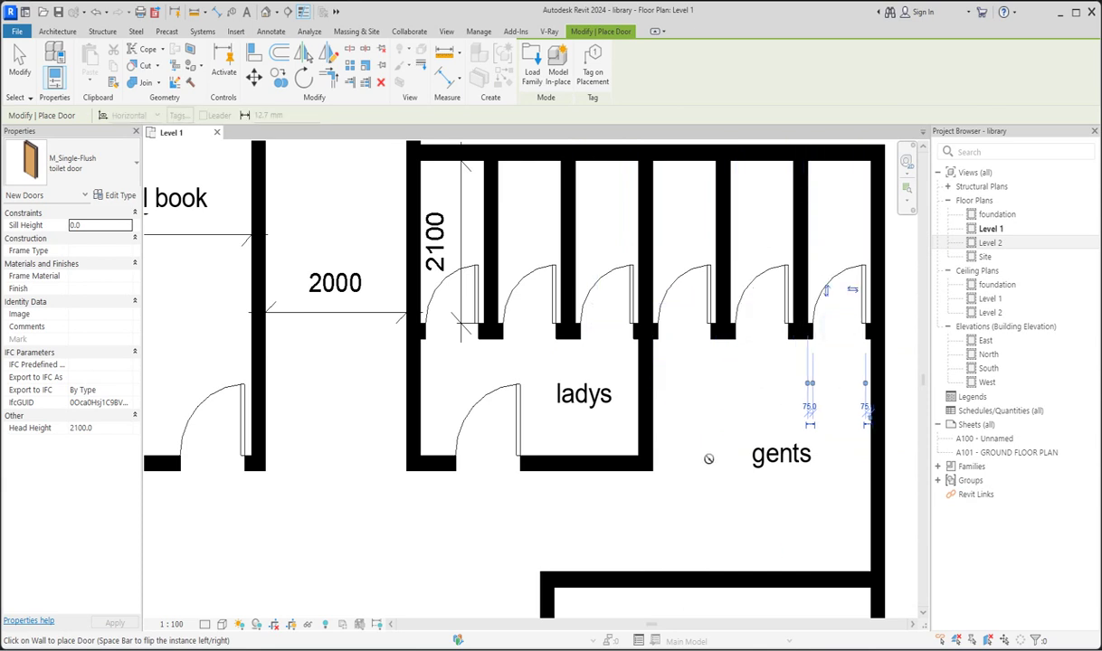
scroll(714, 441, down, 2)
key(Escape)
key(Escape)
Step: Extend the lecture room's left wall up to the ladies' lower wall and place a 0915 x 2134mm door in it, opening into gents
click(604, 554)
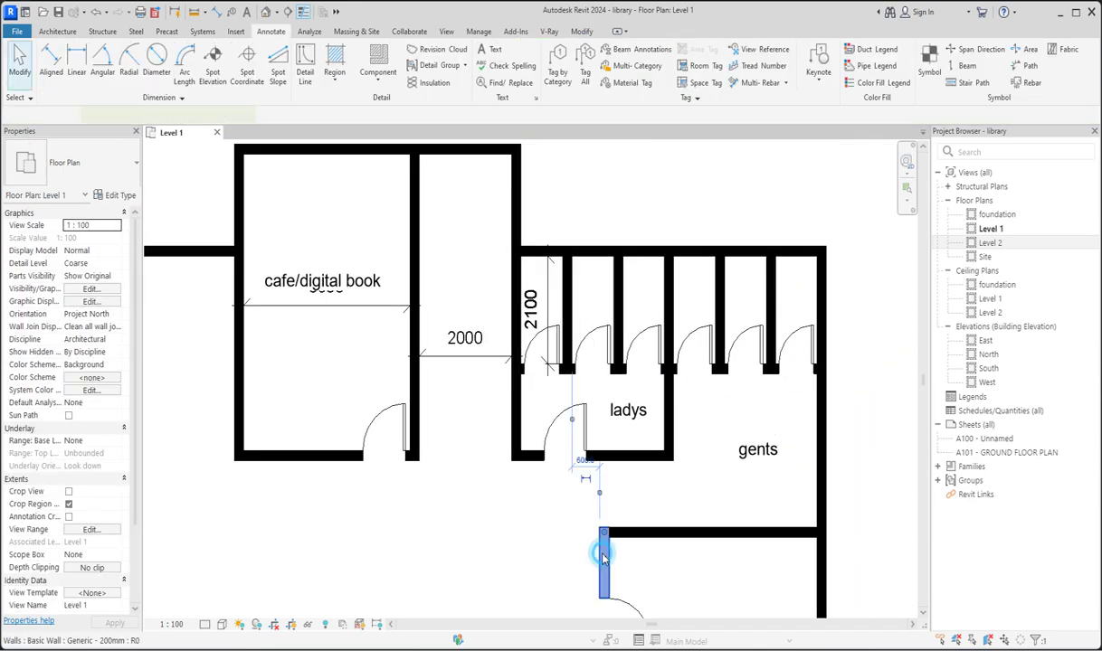
drag(606, 536, 602, 455)
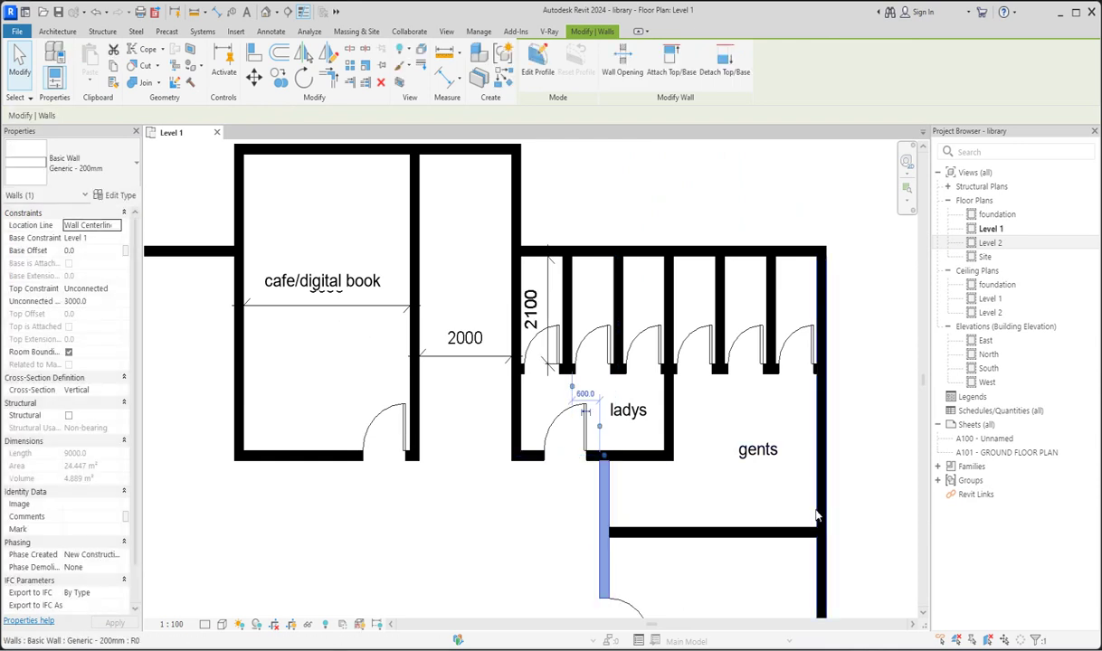
scroll(589, 422, up, 2)
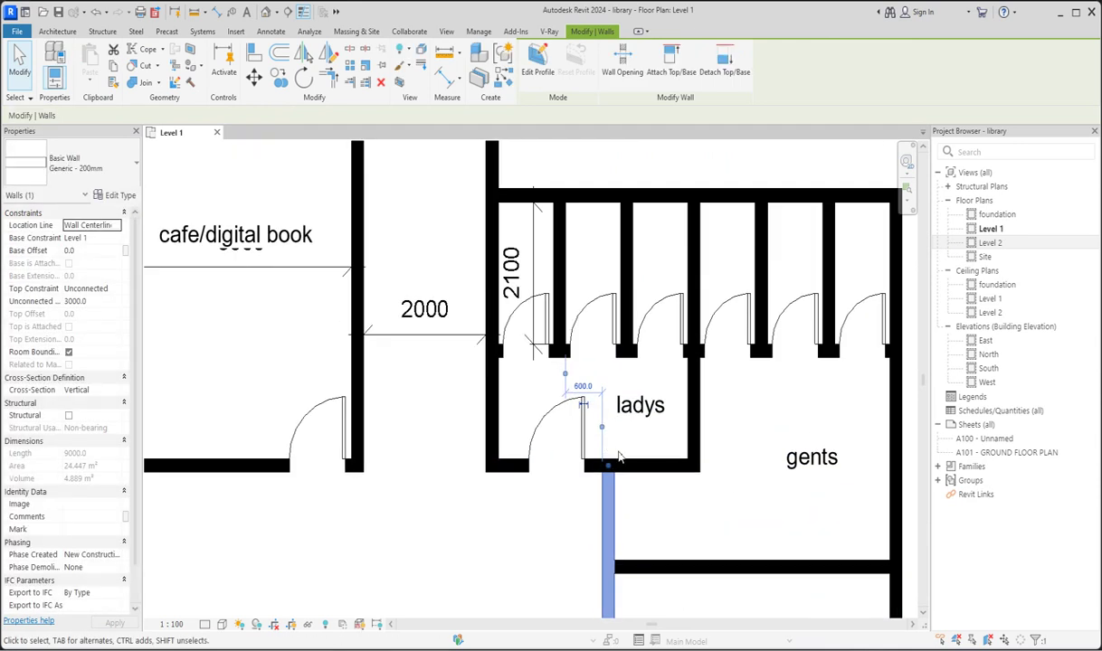
click(589, 430)
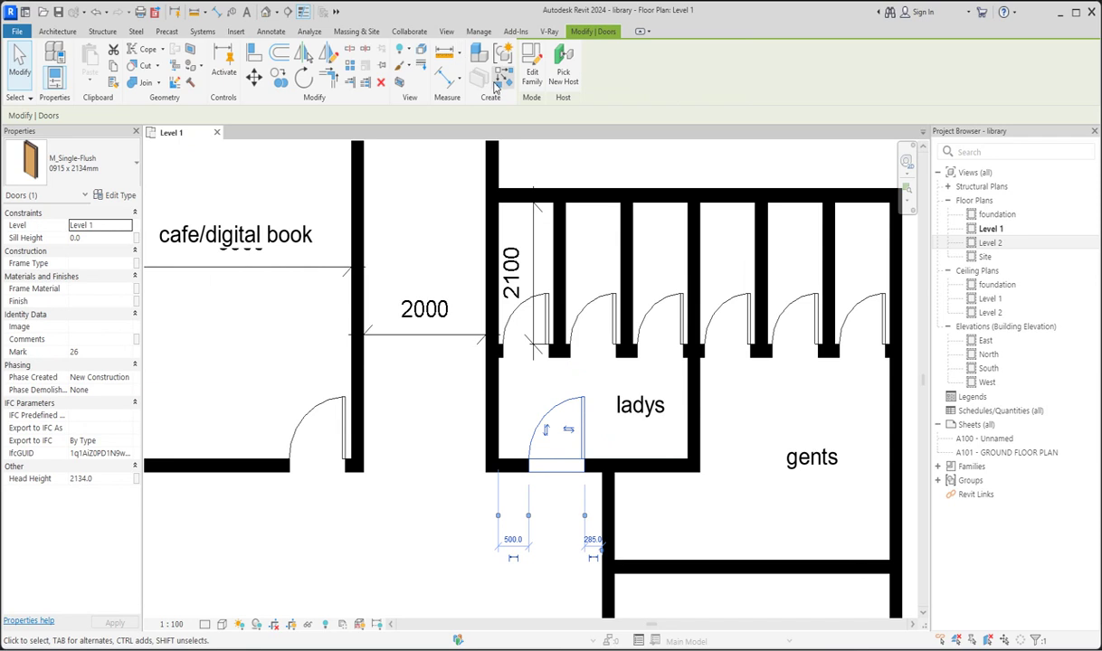
click(490, 72)
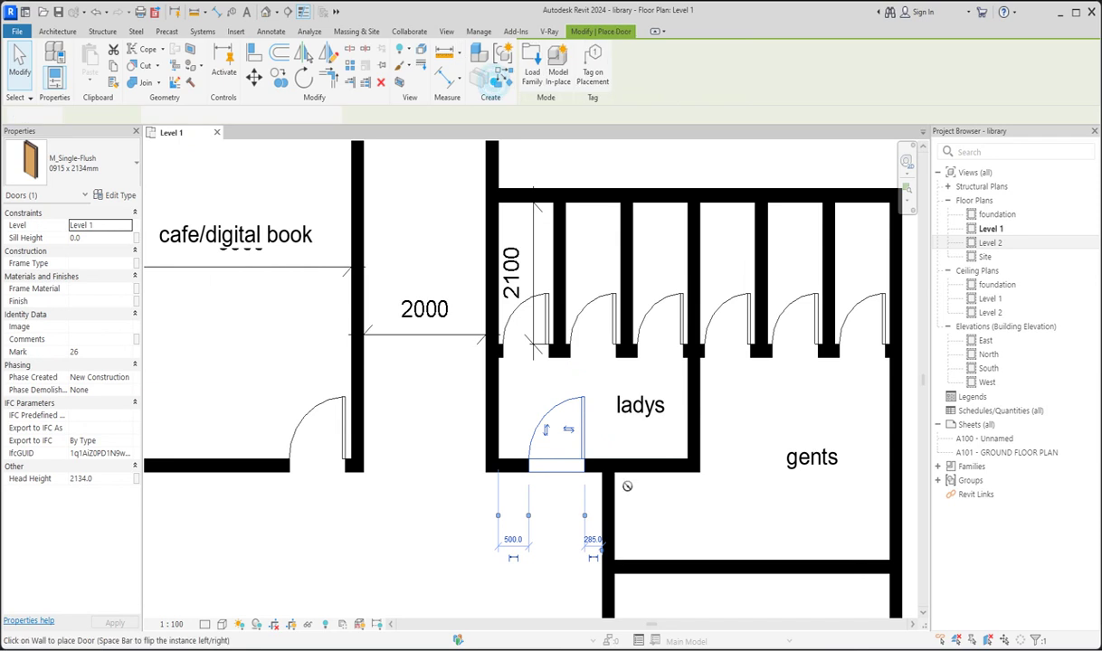
click(608, 529)
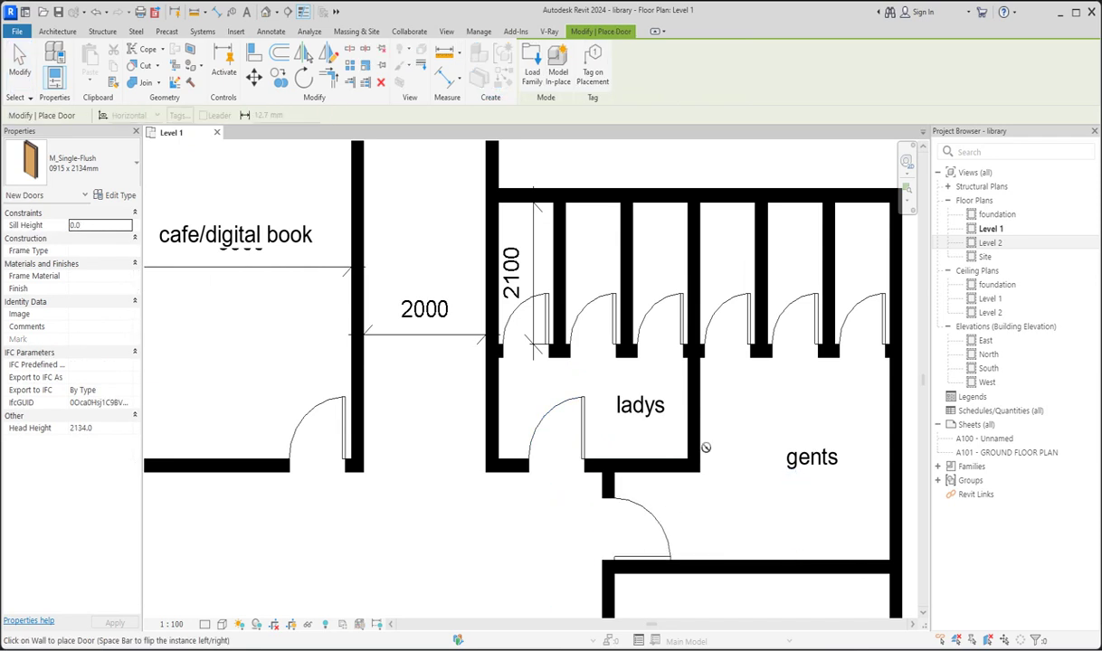
scroll(665, 520, down, 8)
key(Escape)
key(Escape)
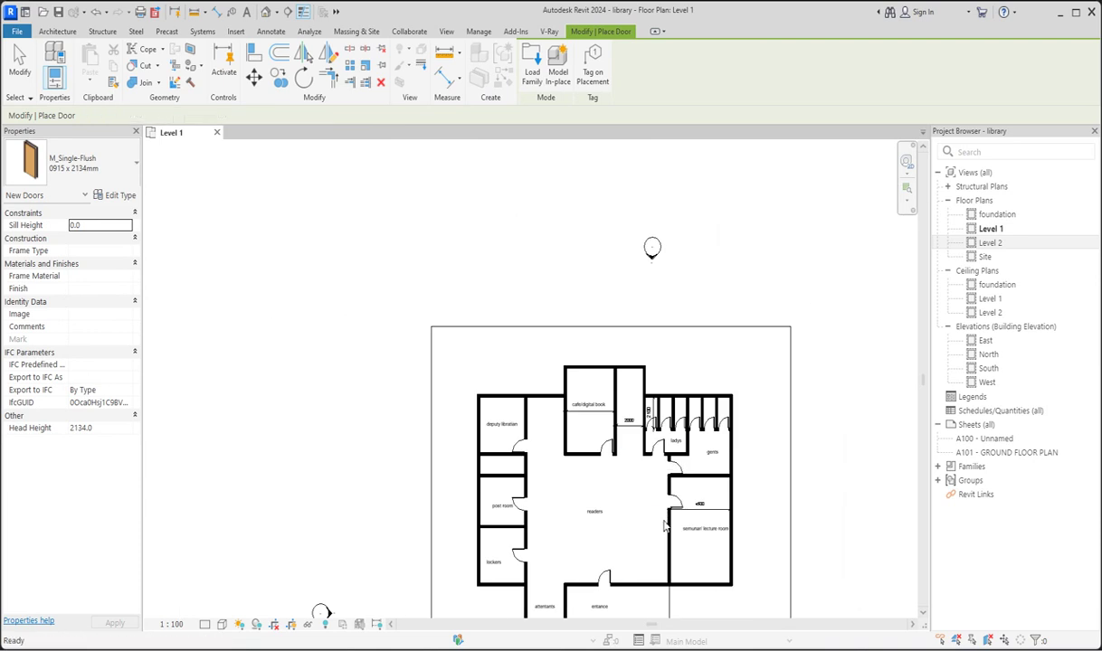
Step: Delete the width dimension under the "cafe/digital book" label and the 2000 dimension in the adjacent passage
scroll(651, 523, up, 3)
scroll(539, 353, up, 2)
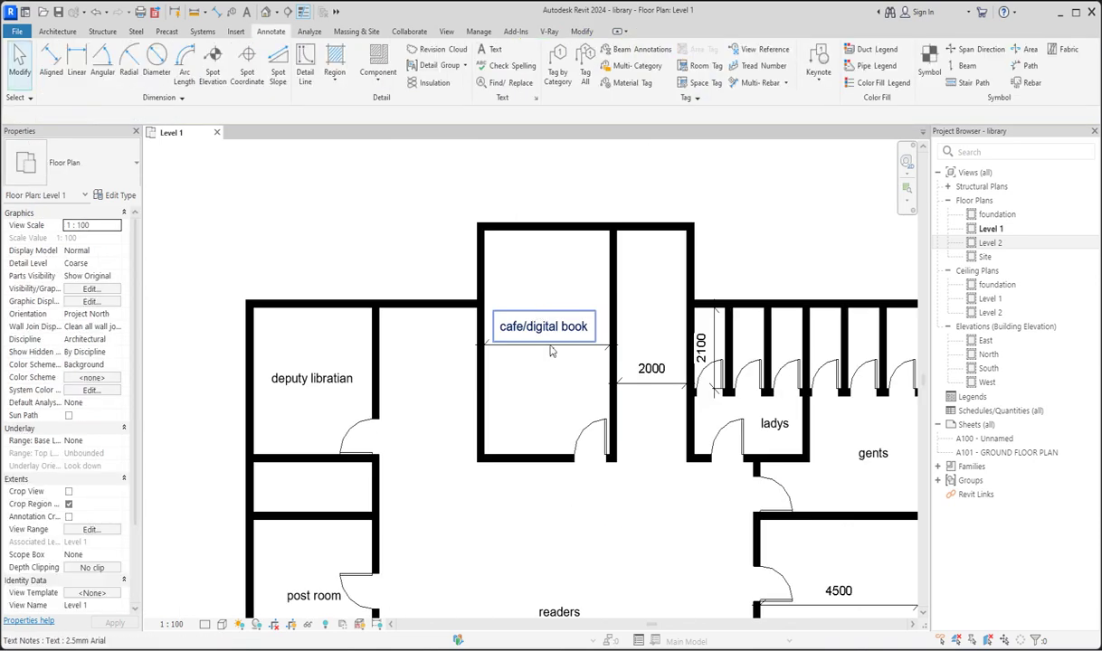
click(594, 351)
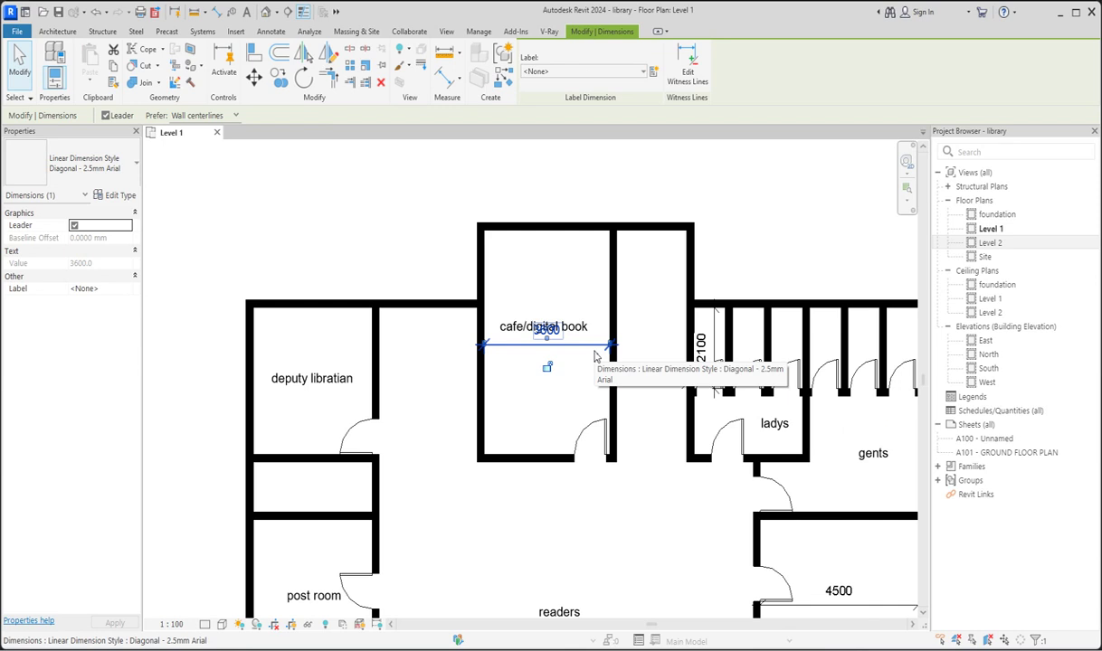
key(Delete)
scroll(579, 371, down, 3)
click(616, 393)
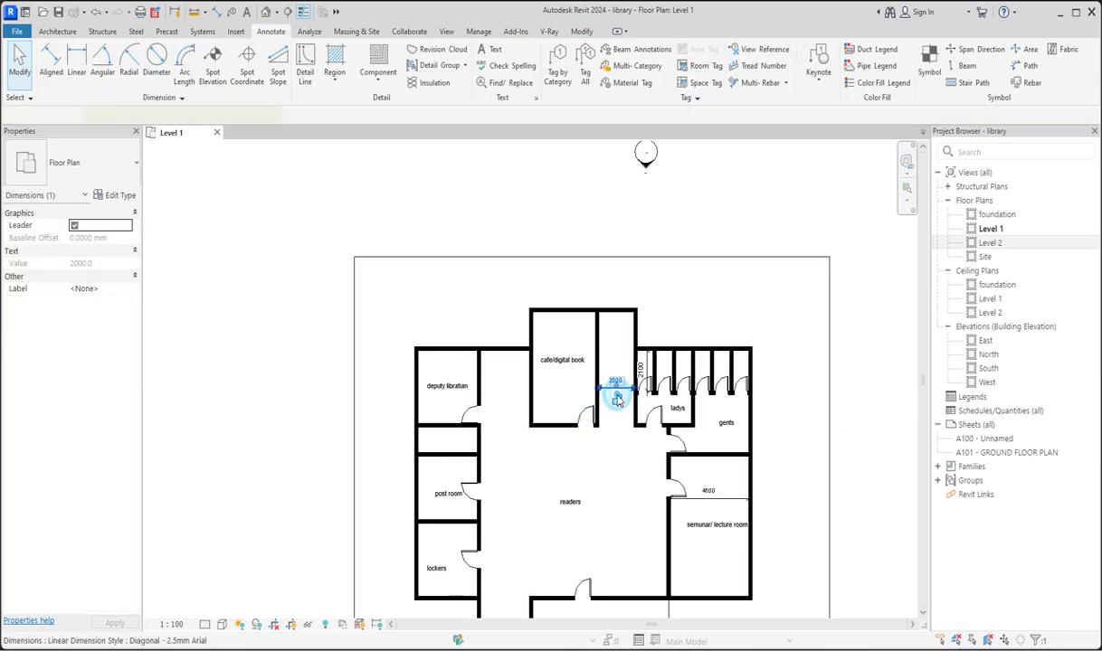
key(Delete)
Step: Place a toilet door midway along the wall between the deputy librarian's room and the small room below, swinging into the small room
scroll(614, 432, up, 2)
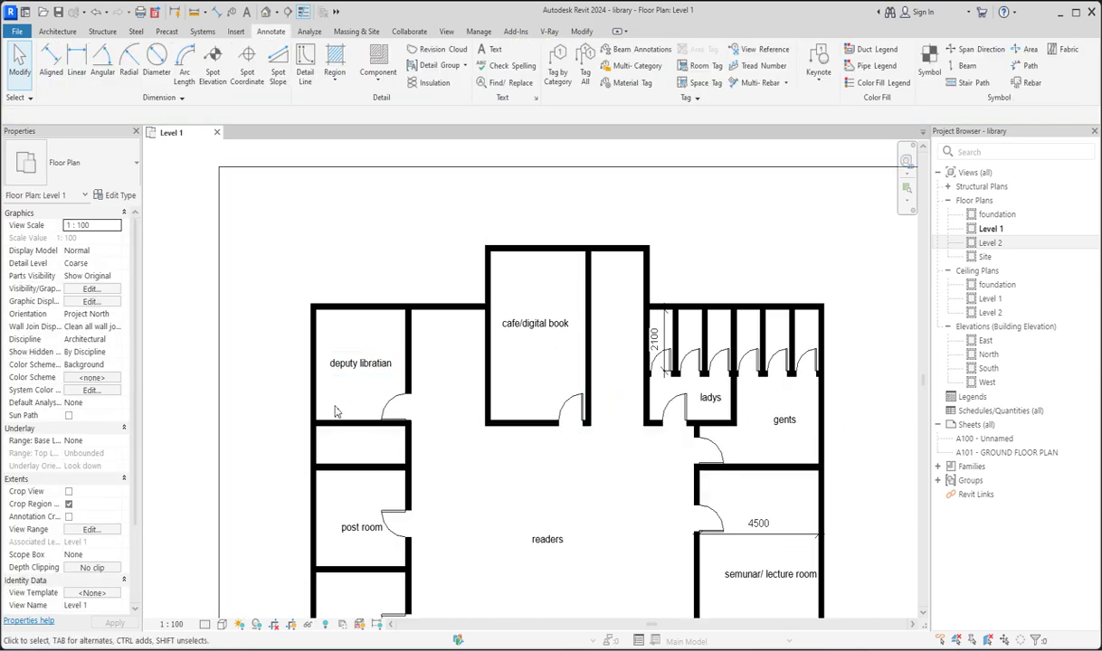
click(699, 364)
click(480, 79)
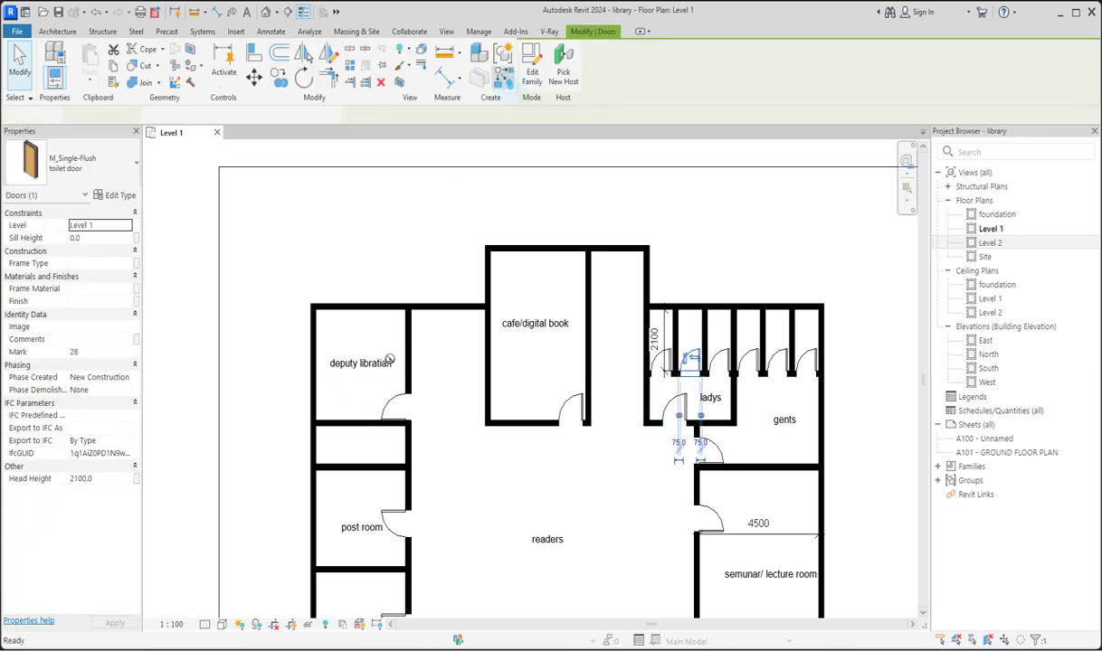
click(360, 434)
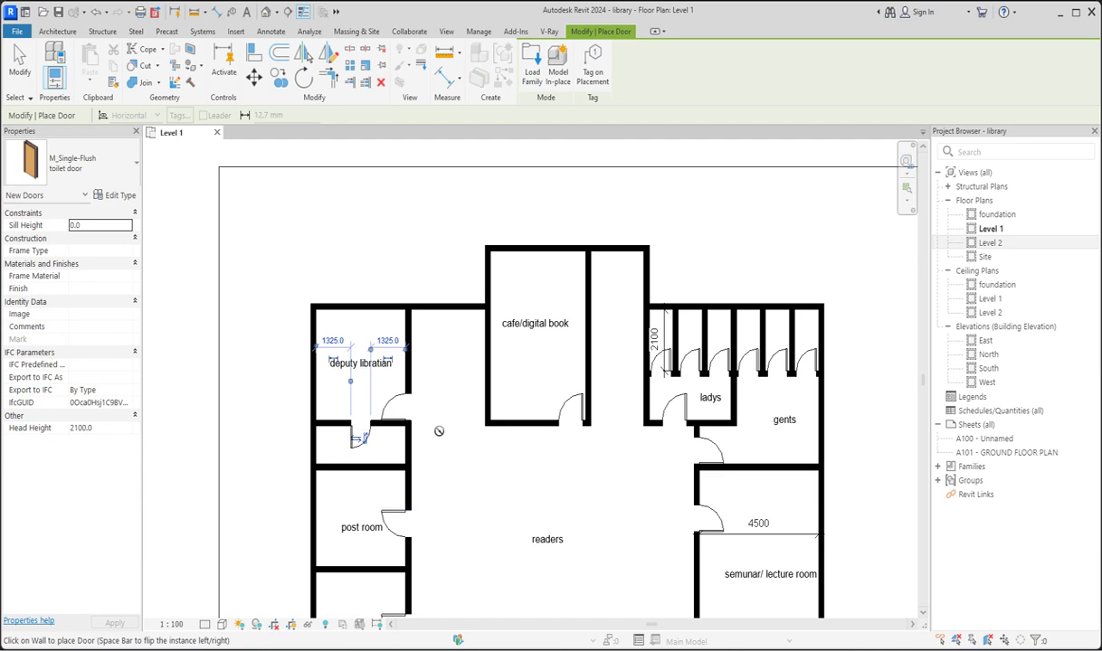
scroll(442, 489, up, 2)
key(Escape)
key(Escape)
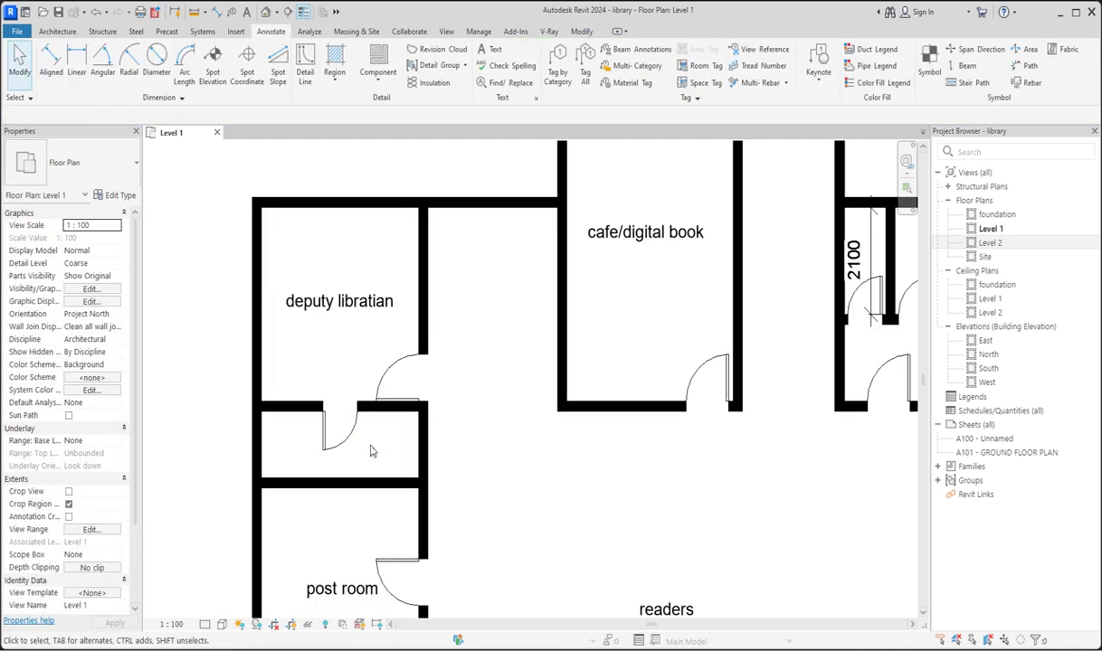
Step: Shift the small room's toilet door left along its wall to about 750 mm from the left wall
scroll(372, 451, up, 3)
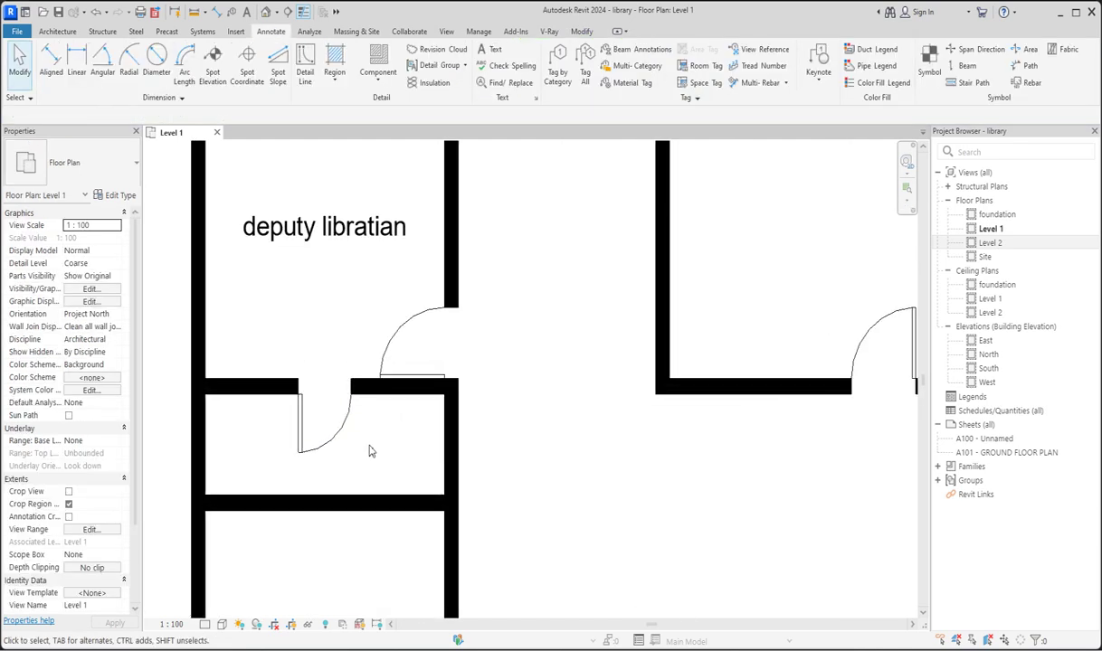
click(302, 413)
drag(299, 411, 259, 410)
Step: Draw a vertical Generic - 200mm partition across the middle of the small room and shorten its upper wall back to the partition
click(352, 395)
click(503, 80)
click(324, 387)
click(324, 495)
key(Escape)
key(Escape)
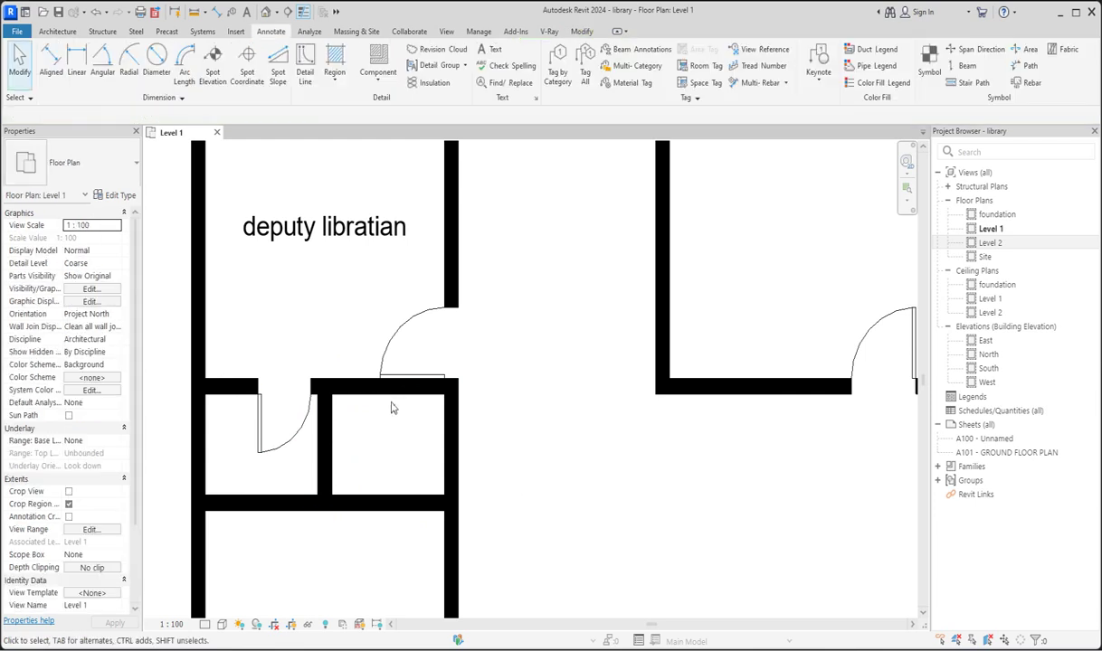
click(386, 386)
drag(386, 387, 318, 386)
Step: Rehost the toilet door onto the new vertical partition and shift the partition right to about 1880 mm from the left wall
click(316, 409)
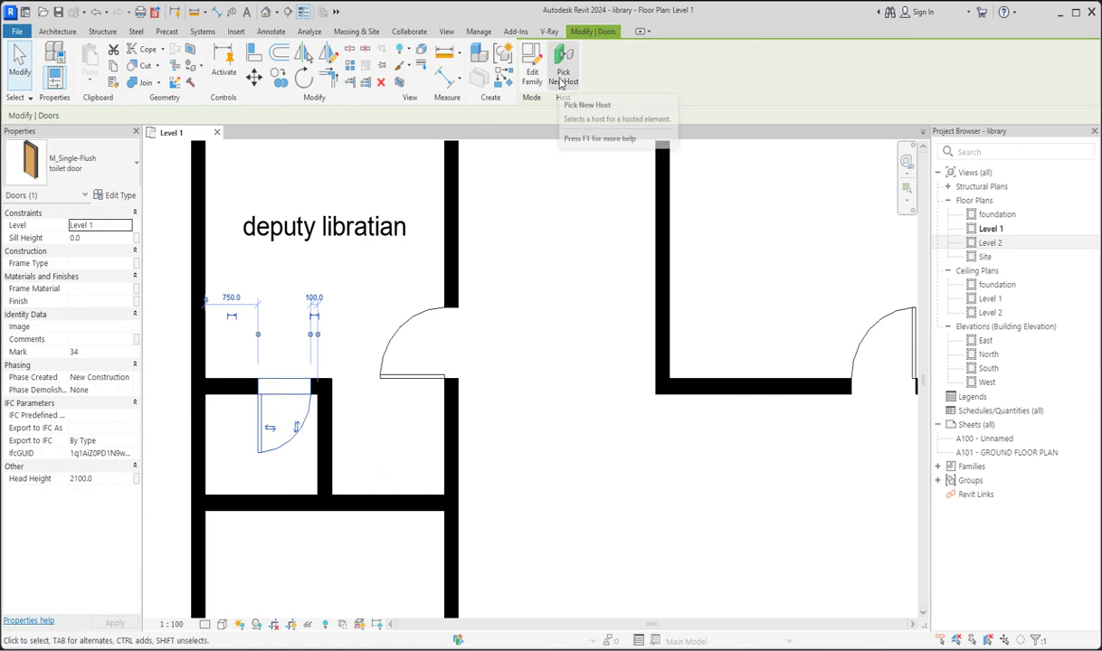
click(563, 74)
click(324, 443)
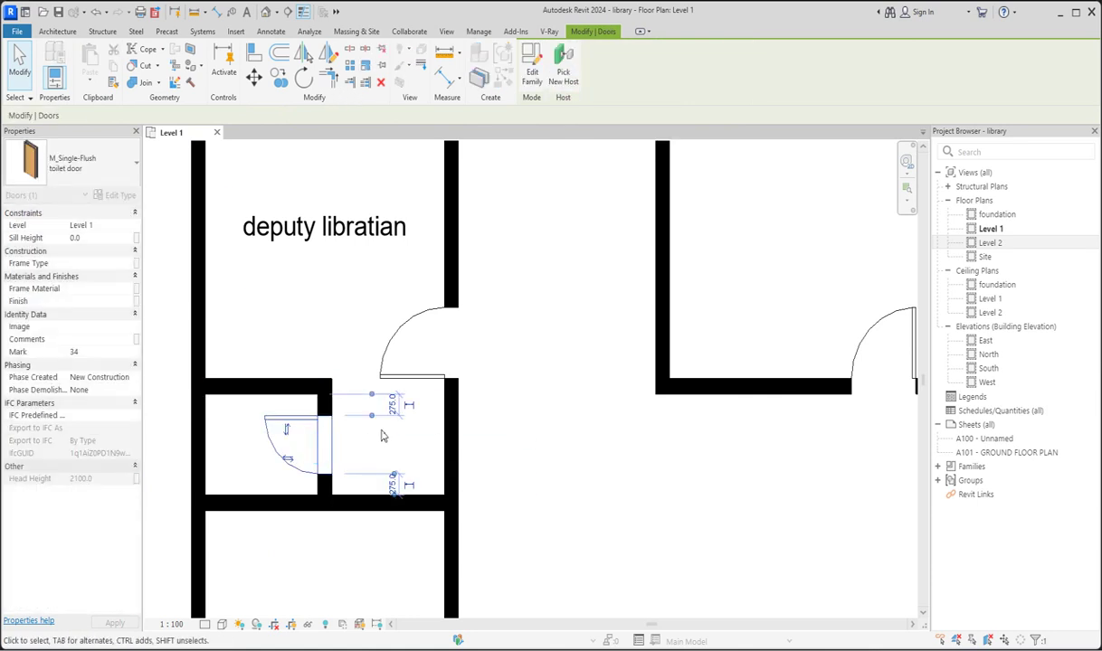
click(381, 436)
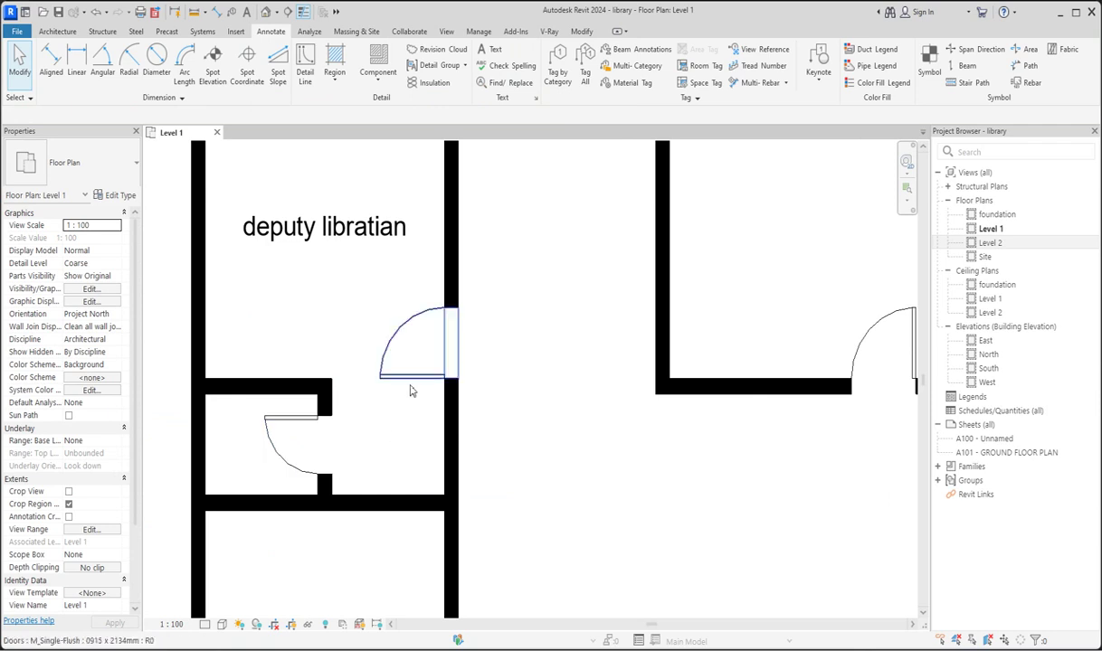
click(332, 496)
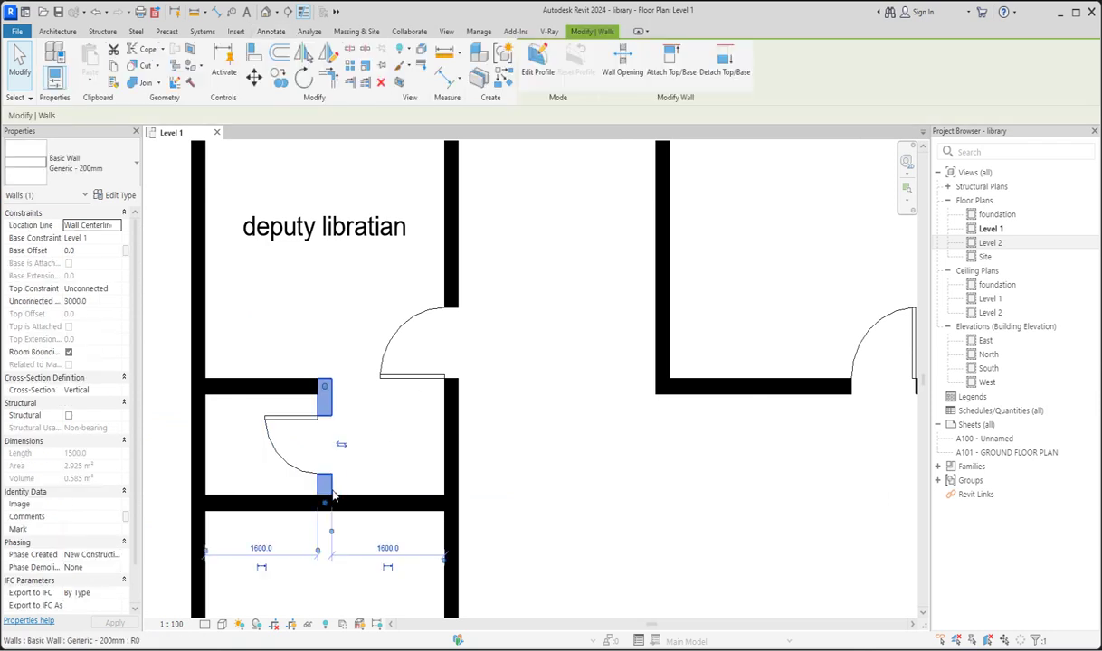
drag(325, 490, 346, 488)
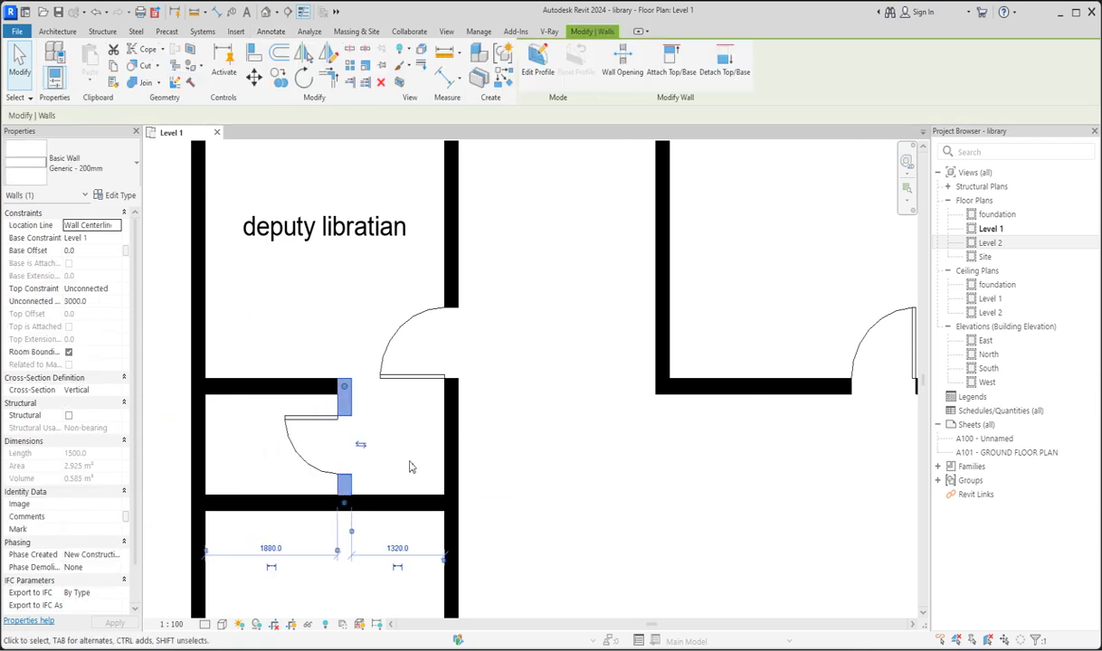
Step: Align the upper edge of the deputy librarian's toilet door with the inner face of the toilet's upper wall
click(256, 53)
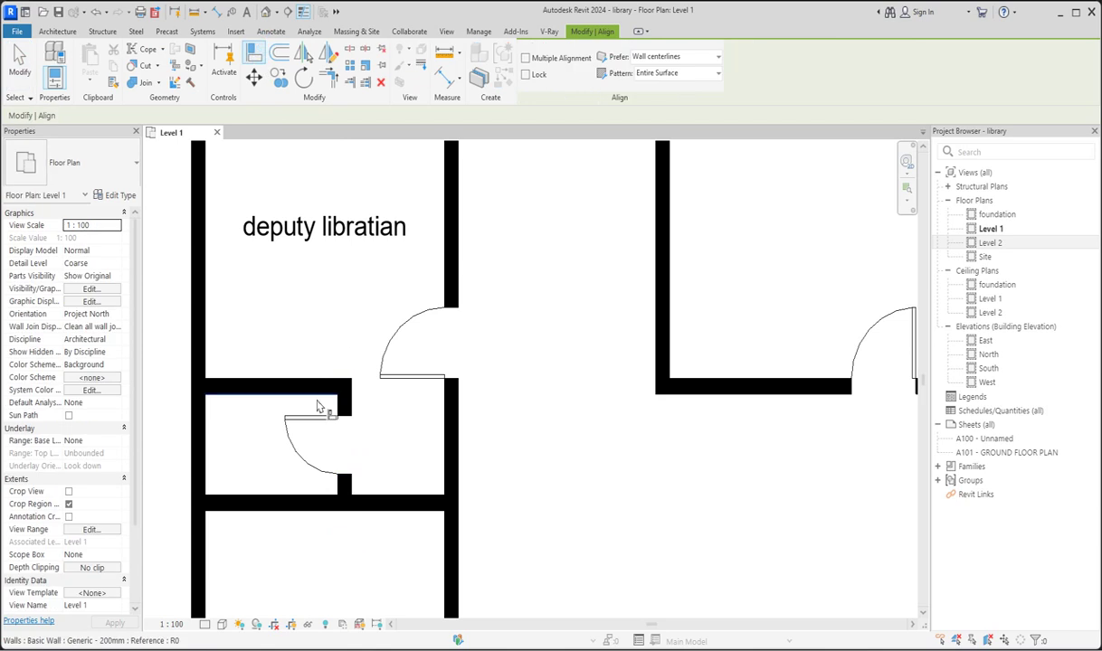
click(313, 398)
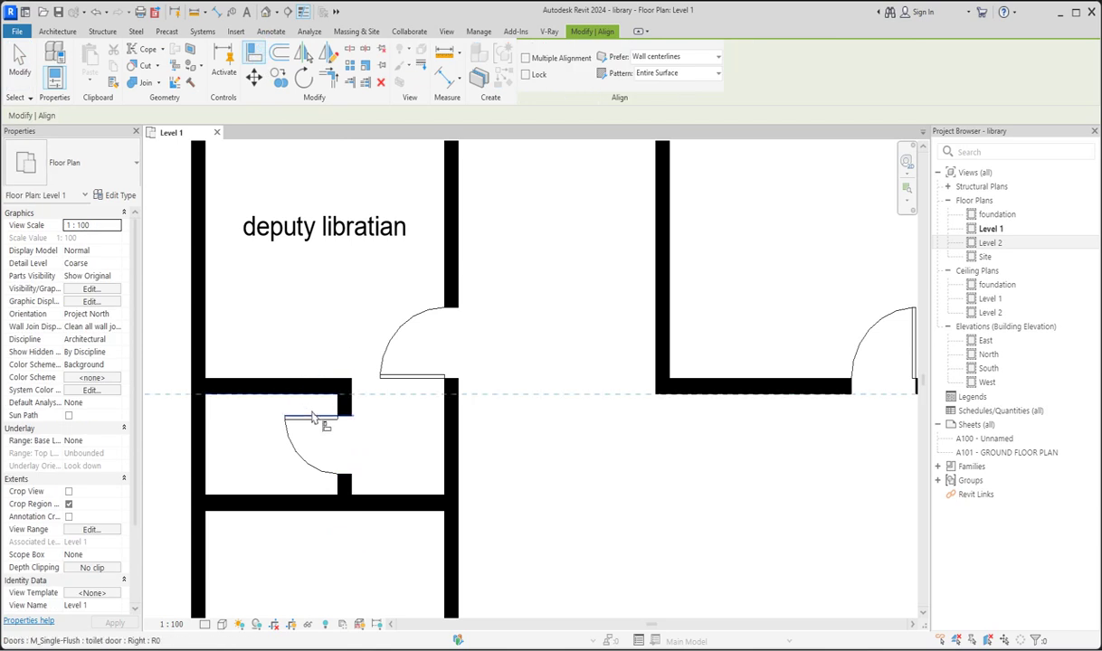
click(313, 416)
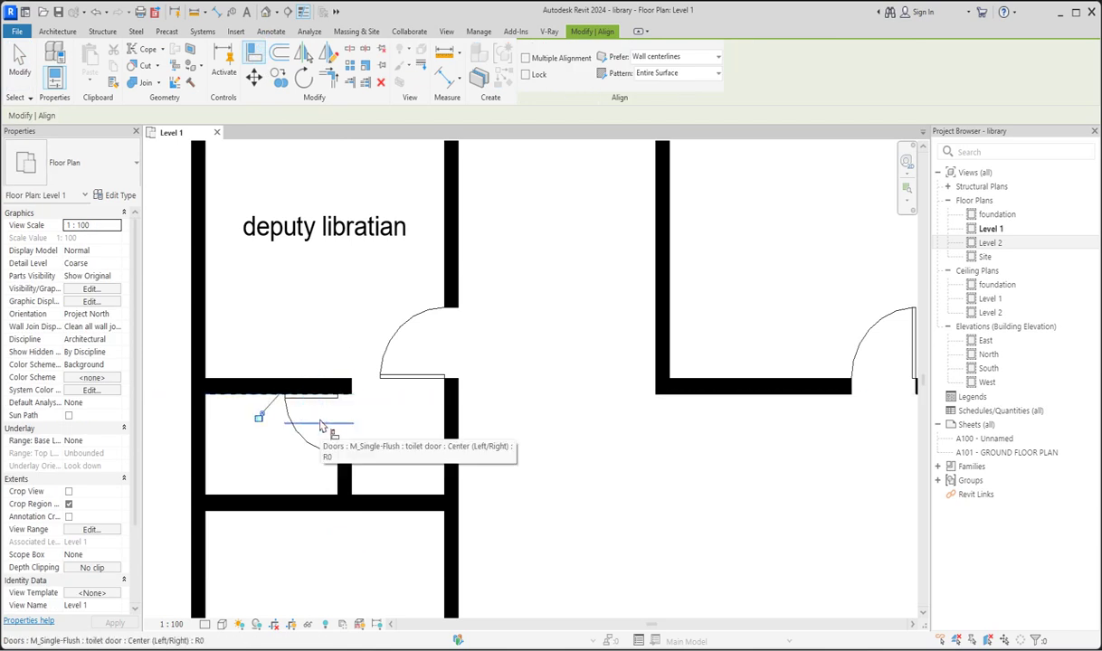
scroll(418, 389, down, 3)
scroll(420, 384, up, 3)
key(Escape)
Step: Flip the deputy librarian's room door so it hinges at the upper jamb and opens into the room
click(421, 396)
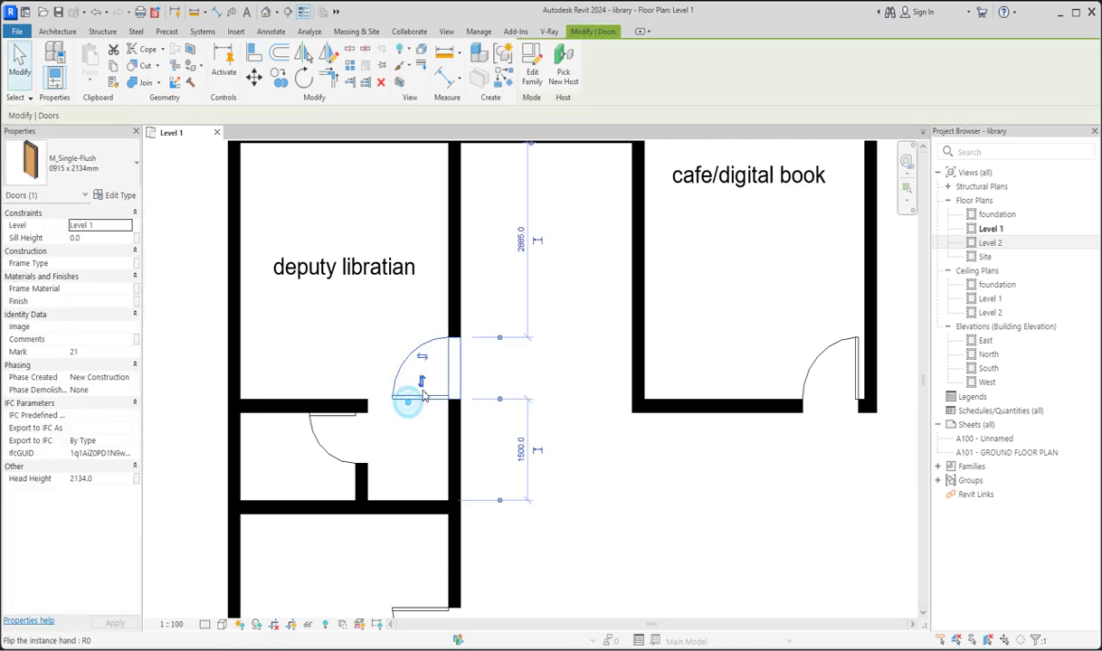
click(422, 382)
drag(421, 380, 422, 360)
click(591, 398)
Step: Examine the room layout, door swings and labels across the whole ground floor plan
scroll(447, 285, down, 5)
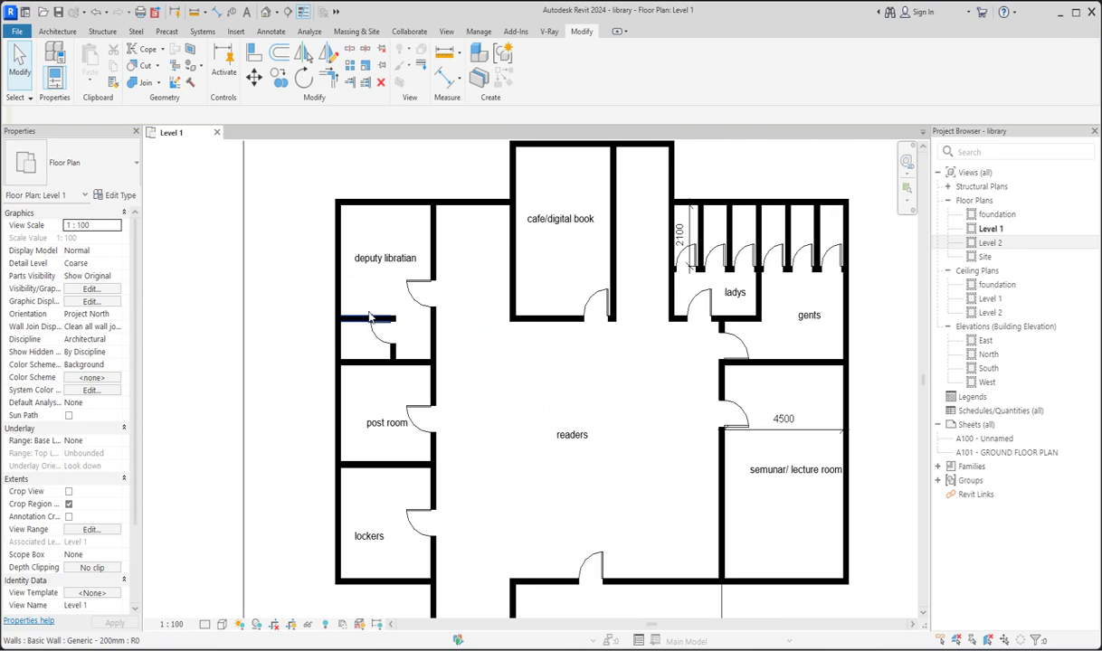
scroll(494, 430, up, 2)
scroll(401, 560, down, 1)
scroll(401, 559, up, 2)
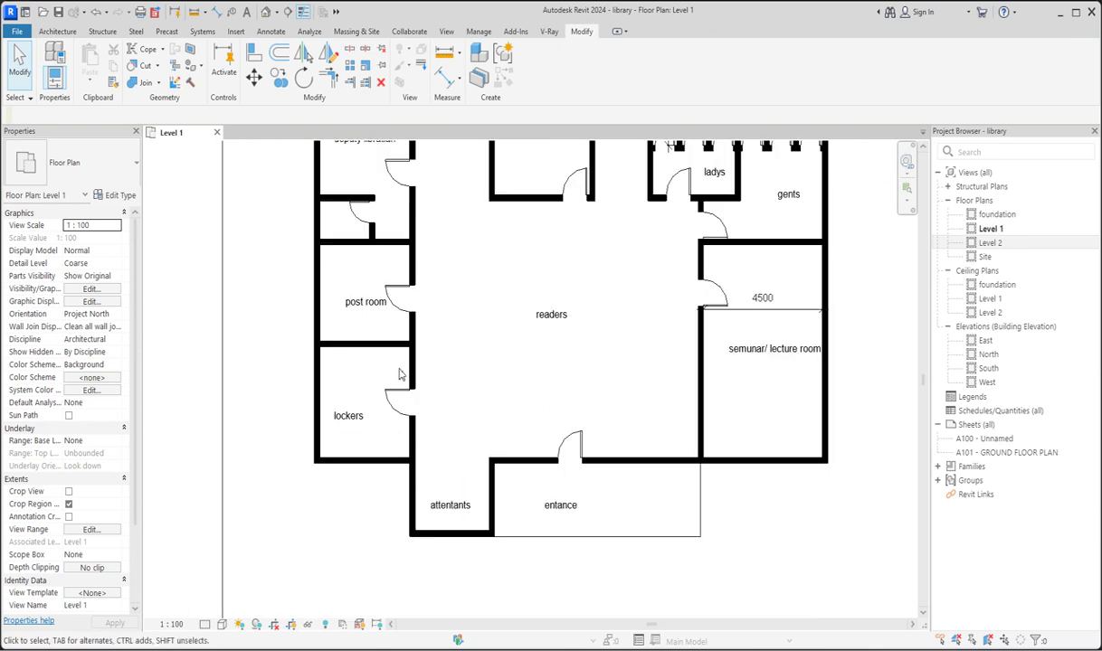
scroll(194, 482, down, 3)
scroll(617, 218, up, 2)
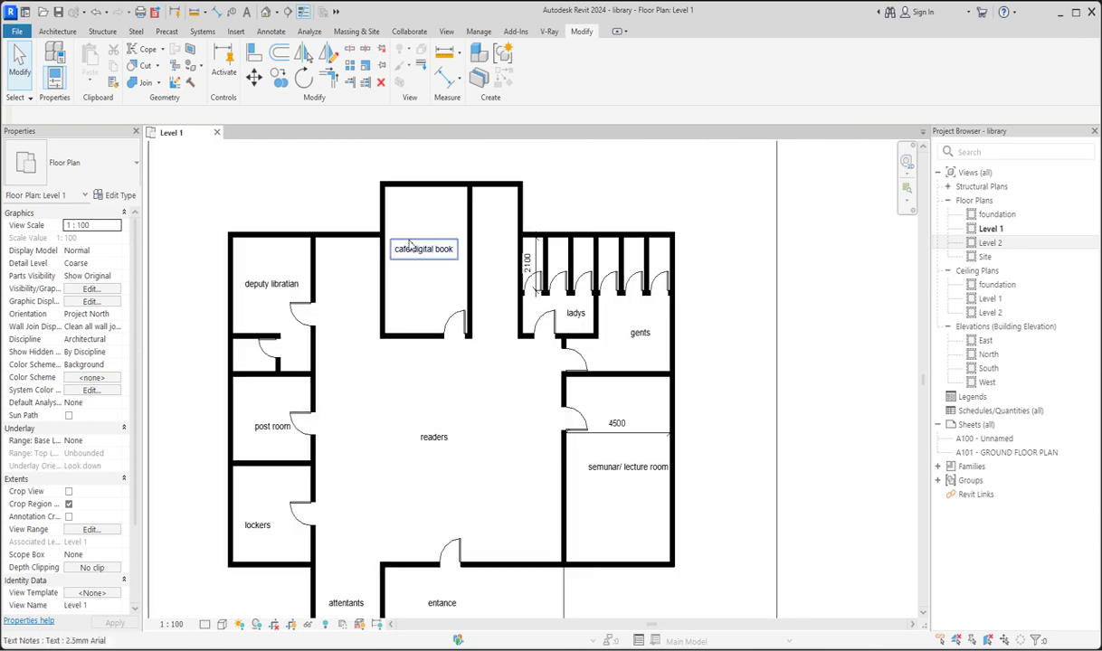
scroll(428, 257, up, 1)
scroll(441, 458, down, 3)
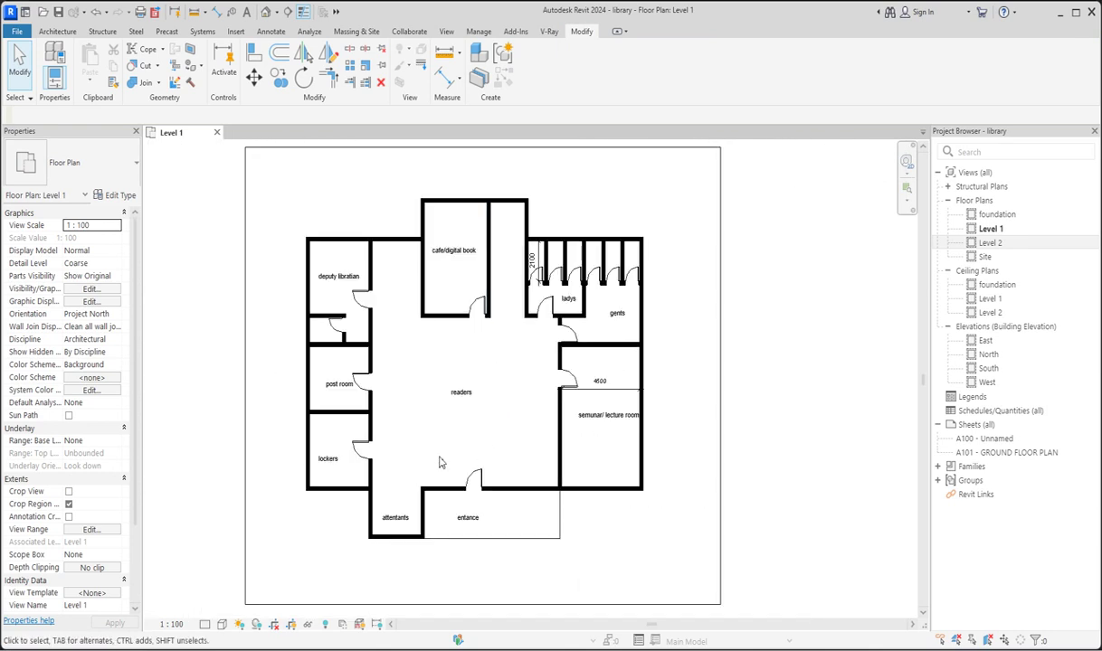
scroll(335, 282, up, 3)
Step: Change the font of the room labels' 2.5mm Arial text type to TechnicBold
click(335, 282)
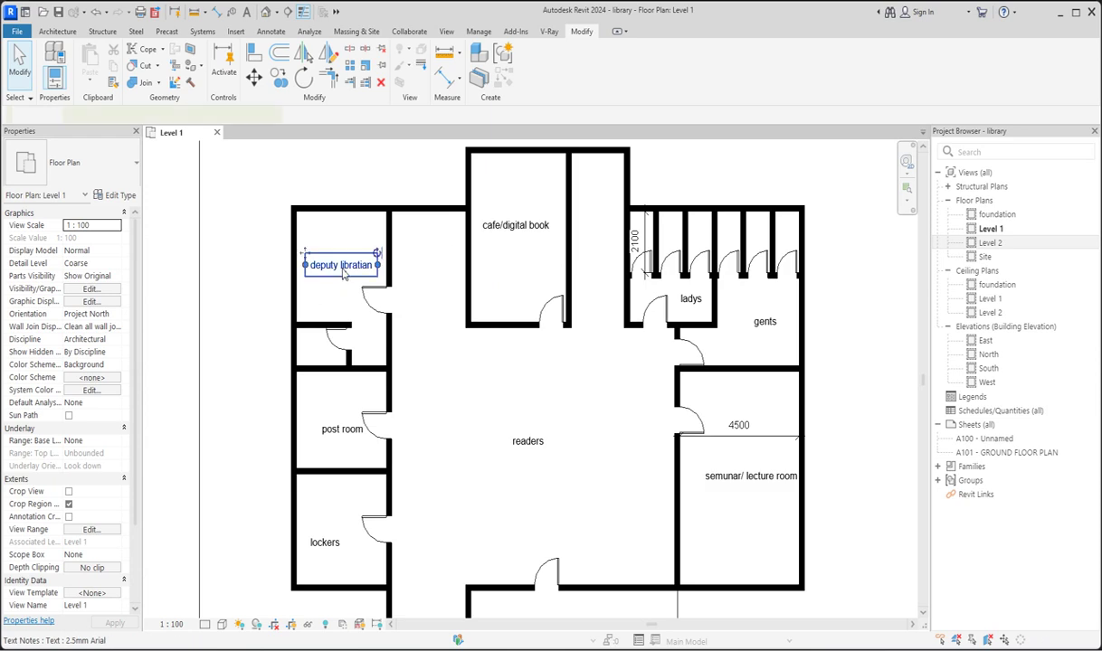
click(116, 196)
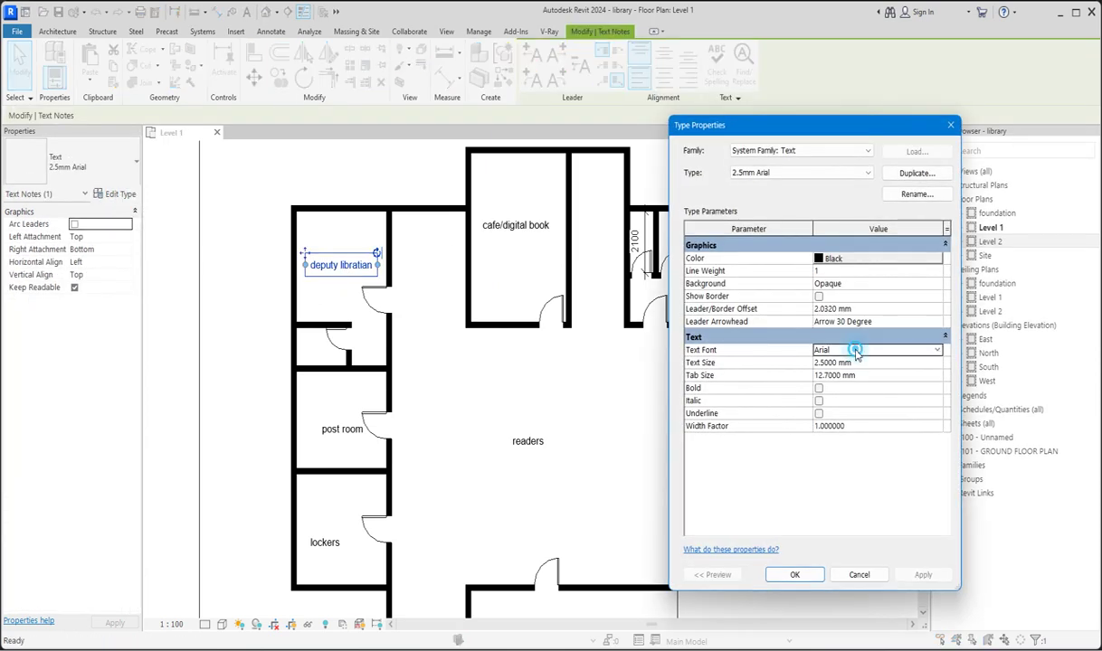
click(855, 350)
text(tec)
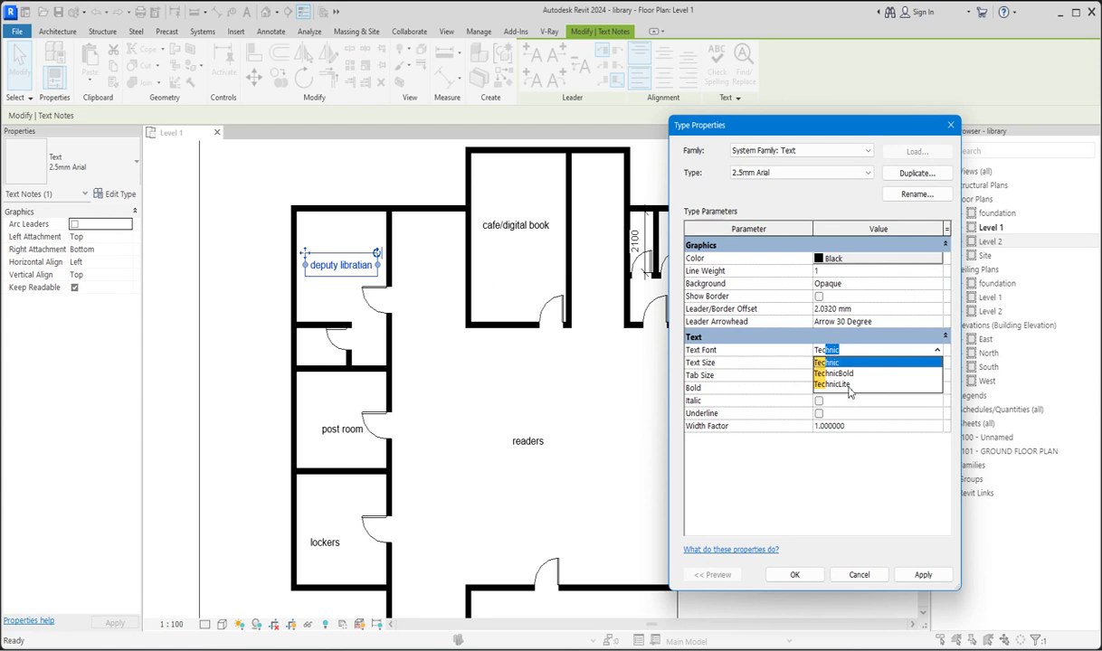
click(834, 373)
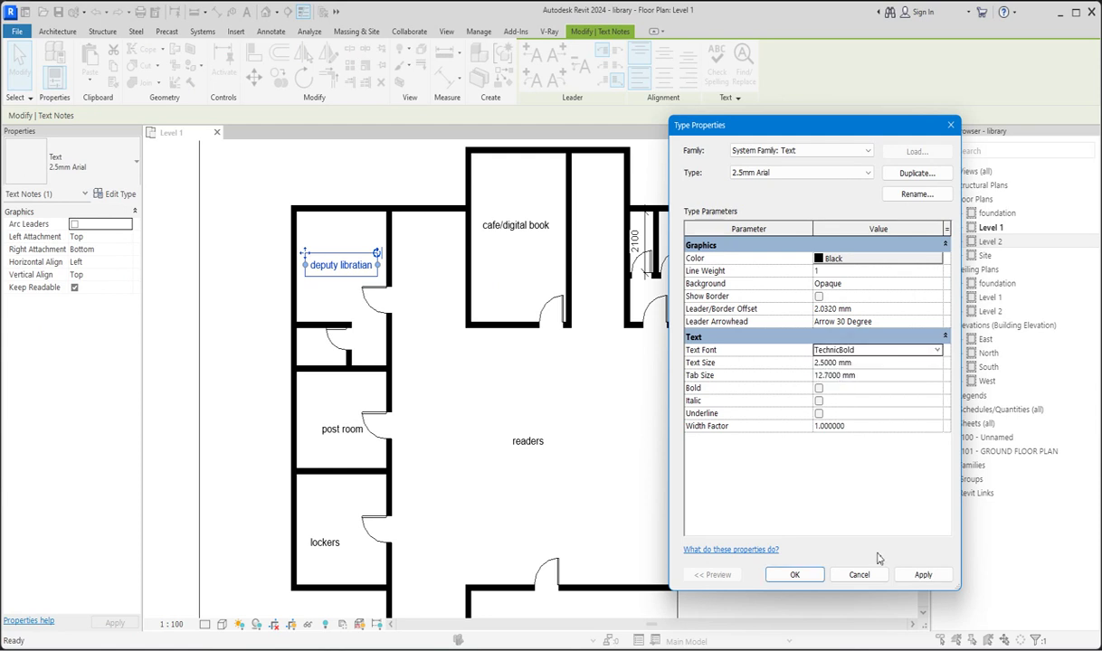
click(796, 576)
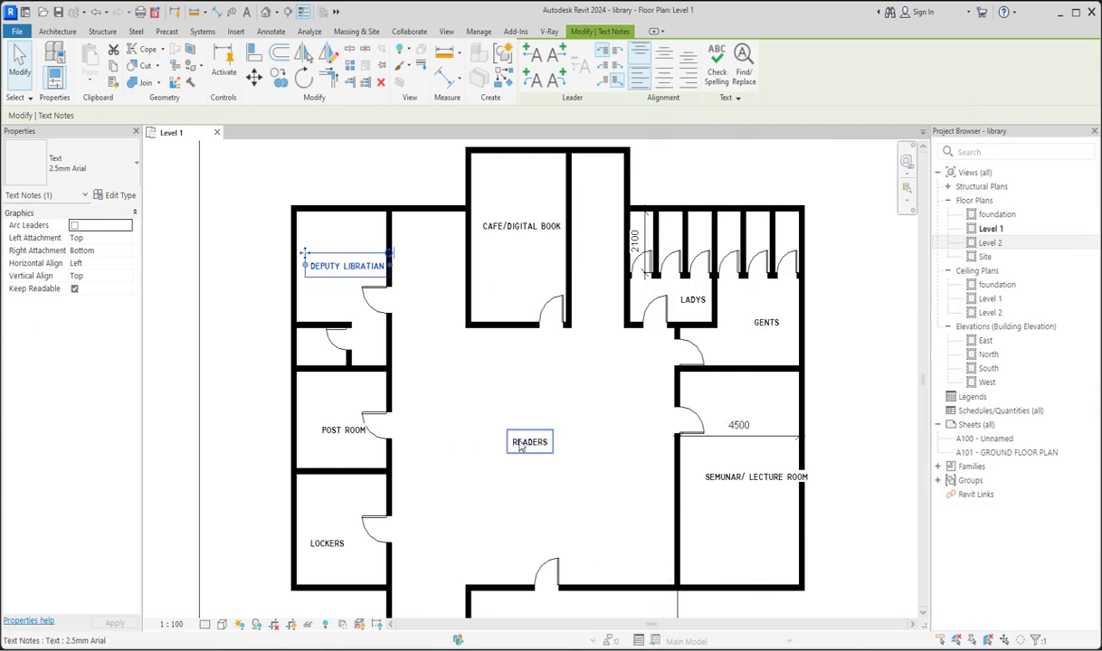
Step: Increase the text size of the room labels' 2.5mm Arial text type
scroll(521, 467, up, 2)
click(120, 198)
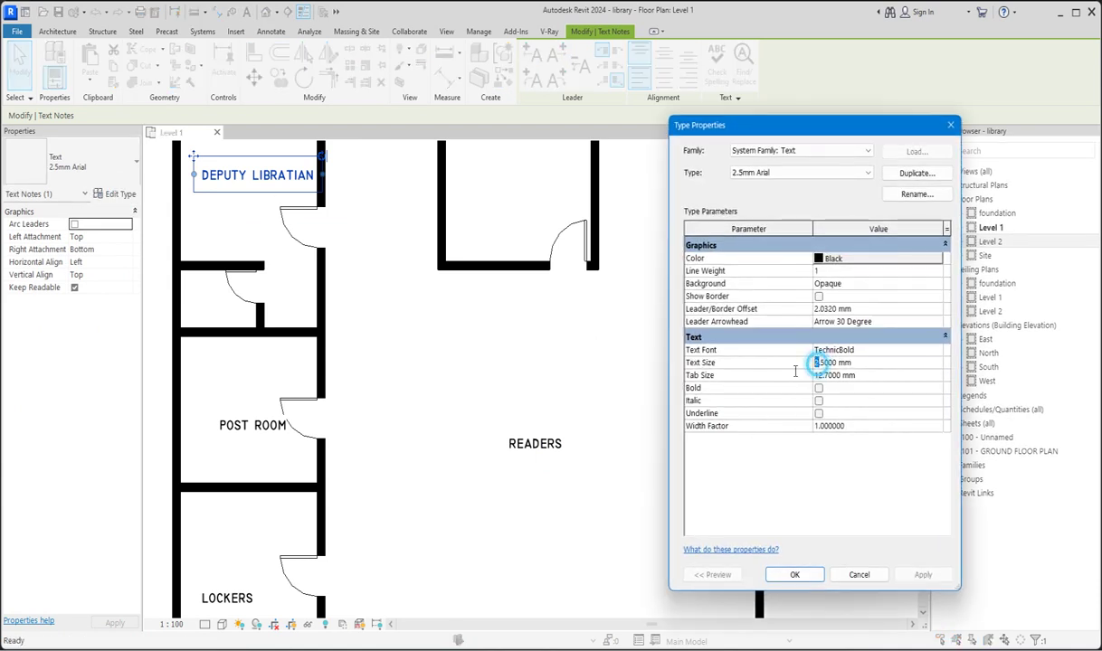
click(792, 575)
scroll(559, 443, down, 3)
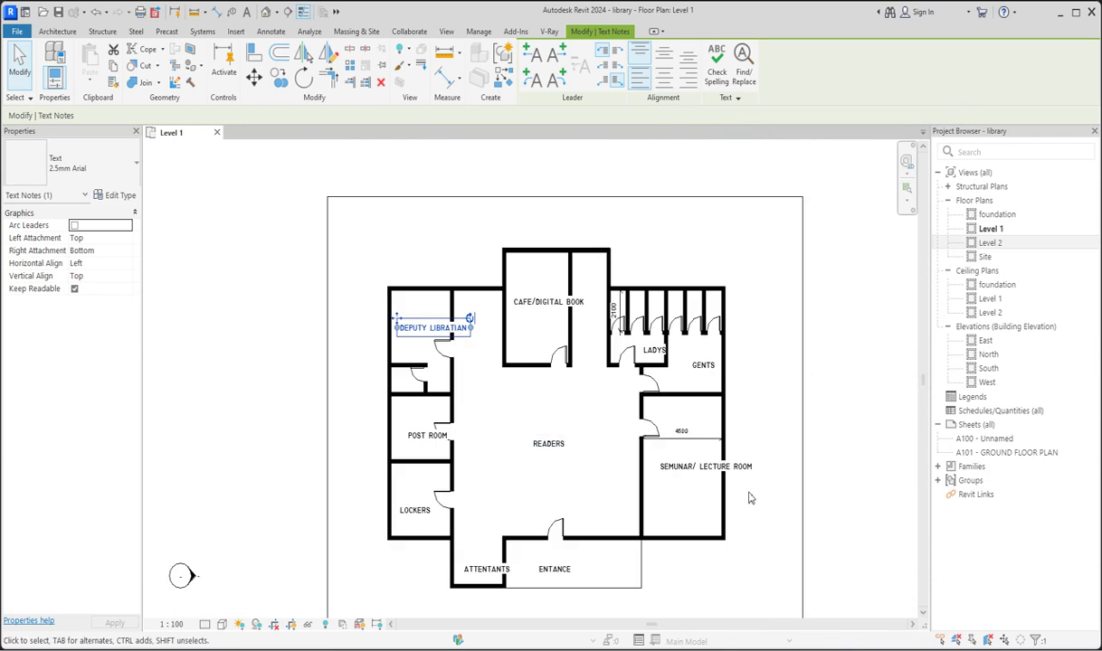
Step: Narrow the seminar/lecture room label to wrap onto two lines and shift the LADYS label up and left, clear of the wall
click(698, 468)
drag(758, 468, 726, 478)
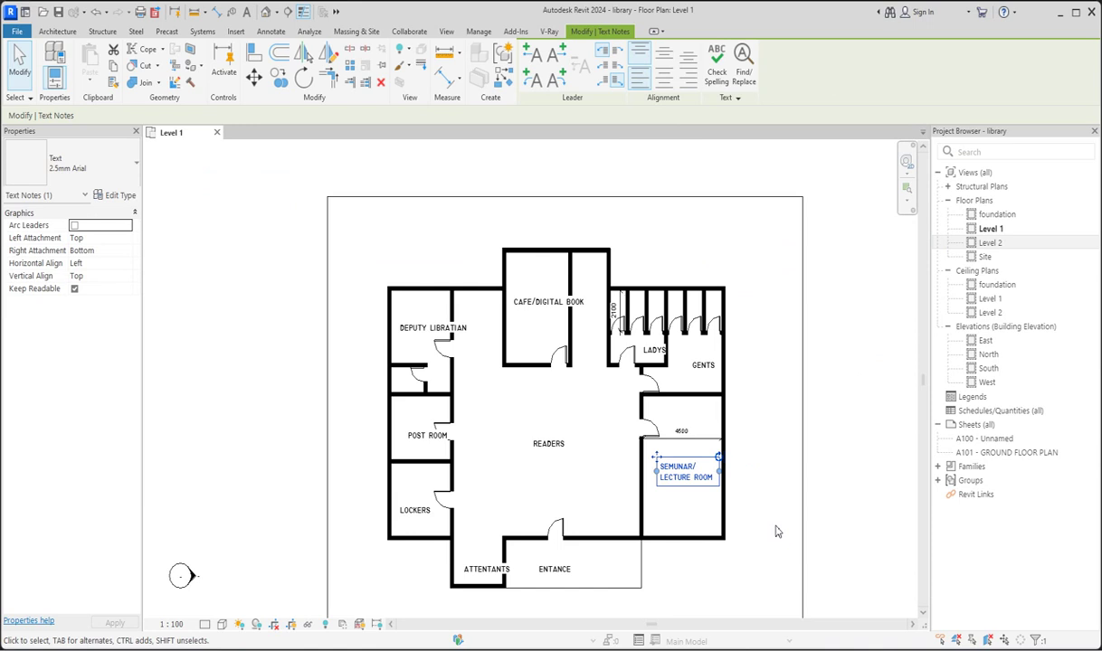
click(776, 522)
click(659, 352)
scroll(645, 352, up, 2)
drag(635, 338, 625, 327)
scroll(707, 407, down, 2)
Step: Narrow the DEPUTY LIBRATIAN label to wrap onto two lines and move it slightly up inside its room
click(421, 342)
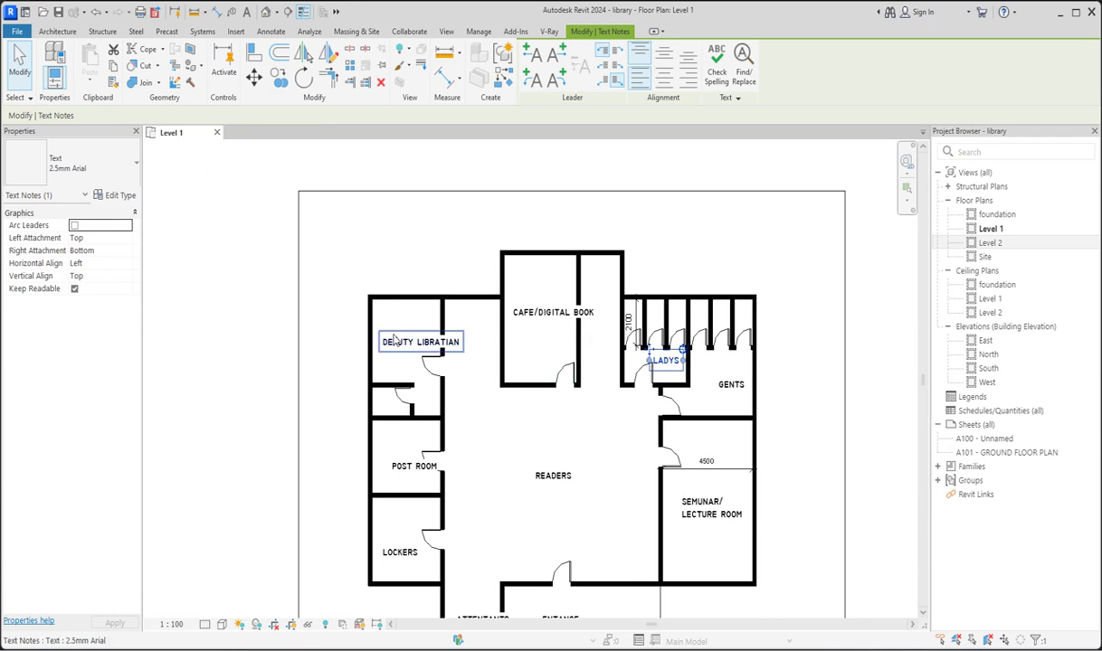
drag(465, 344, 457, 354)
drag(378, 331, 378, 320)
Step: Narrow the CAFE/DIGITAL BOOK label so it wraps onto two lines inside its room
click(570, 312)
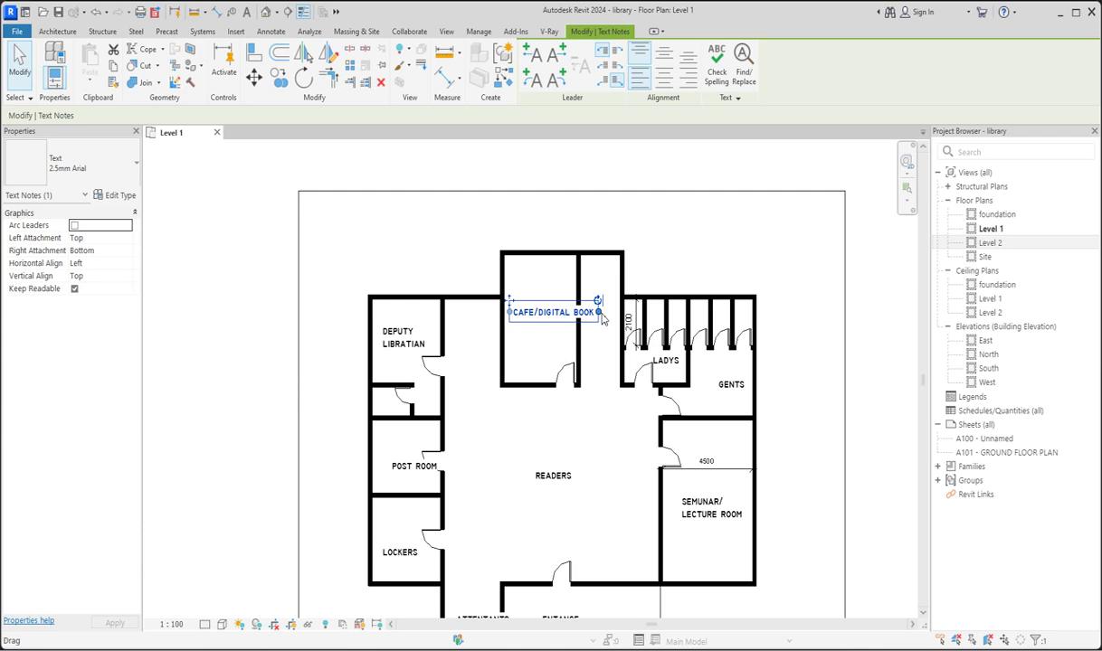
drag(595, 315, 576, 318)
click(517, 352)
scroll(520, 362, down, 3)
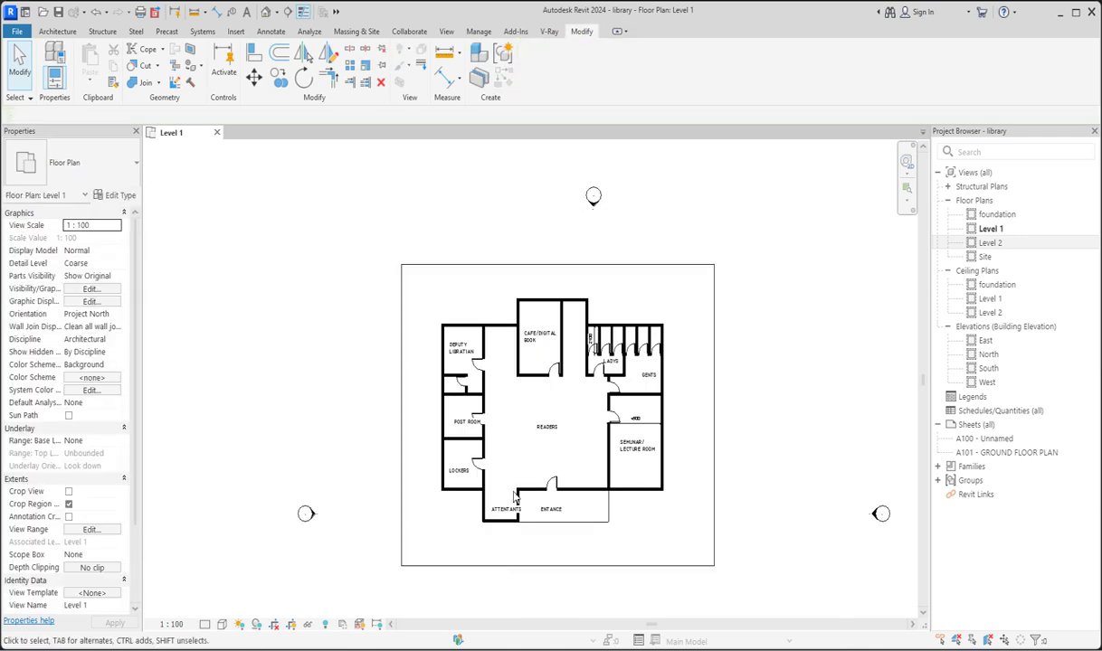
Step: Move the ATTENTANTS label up and left and adjust it to sit between the walls of the attendants' space
scroll(520, 462, up, 3)
click(484, 532)
drag(484, 532, 436, 487)
scroll(498, 520, up, 3)
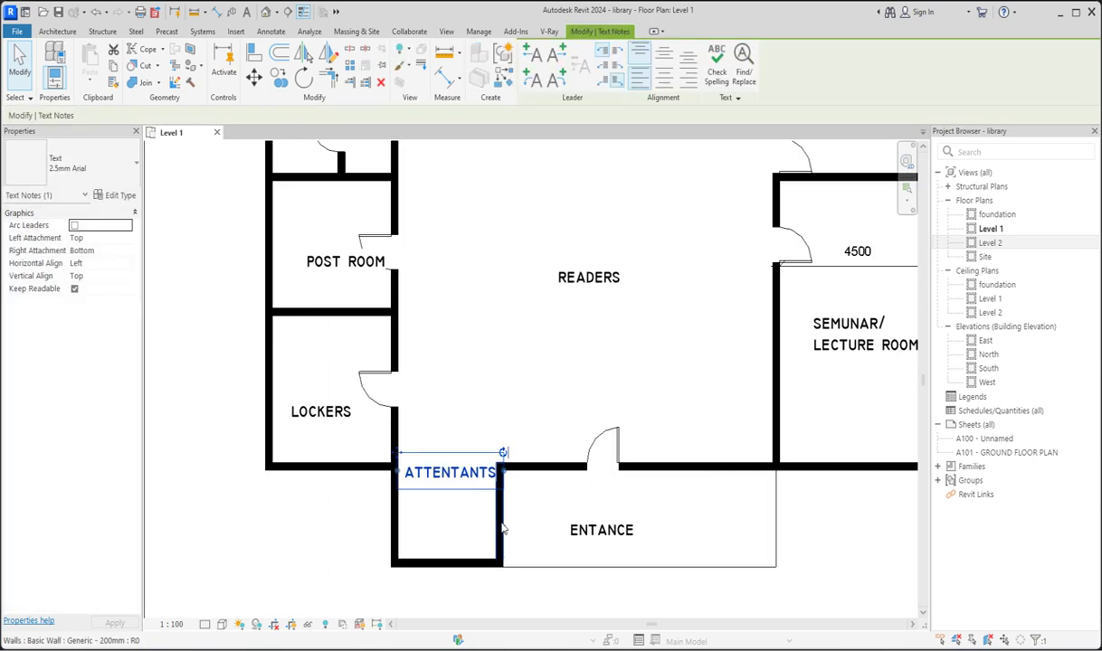
click(498, 518)
drag(503, 495, 521, 496)
click(562, 601)
scroll(484, 484, down, 3)
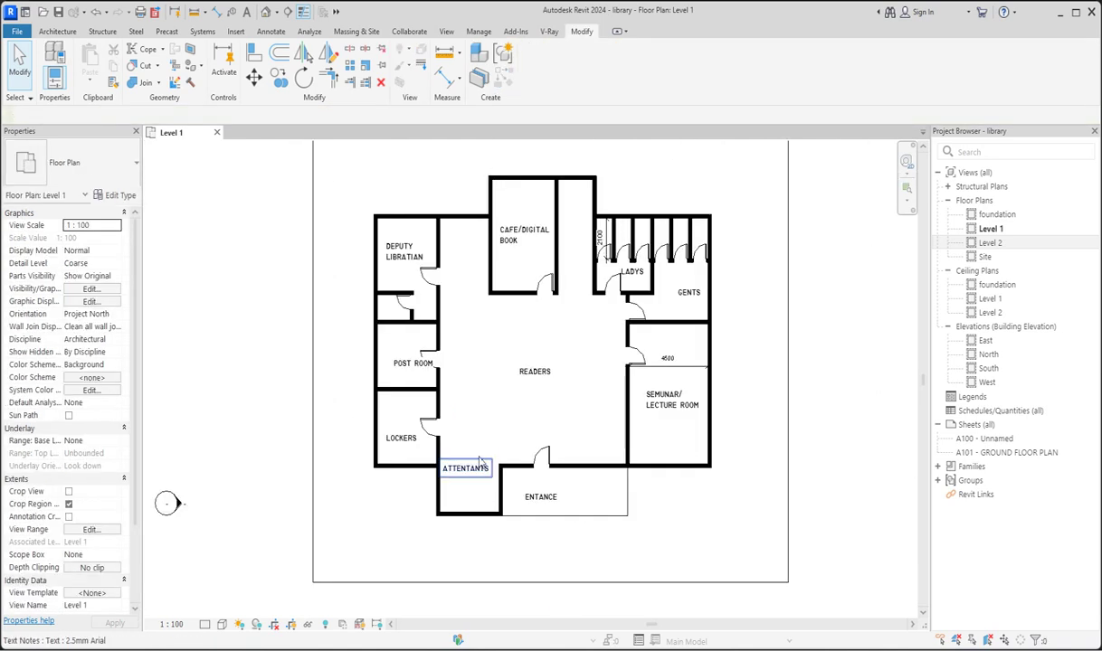
click(470, 489)
scroll(470, 484, up, 2)
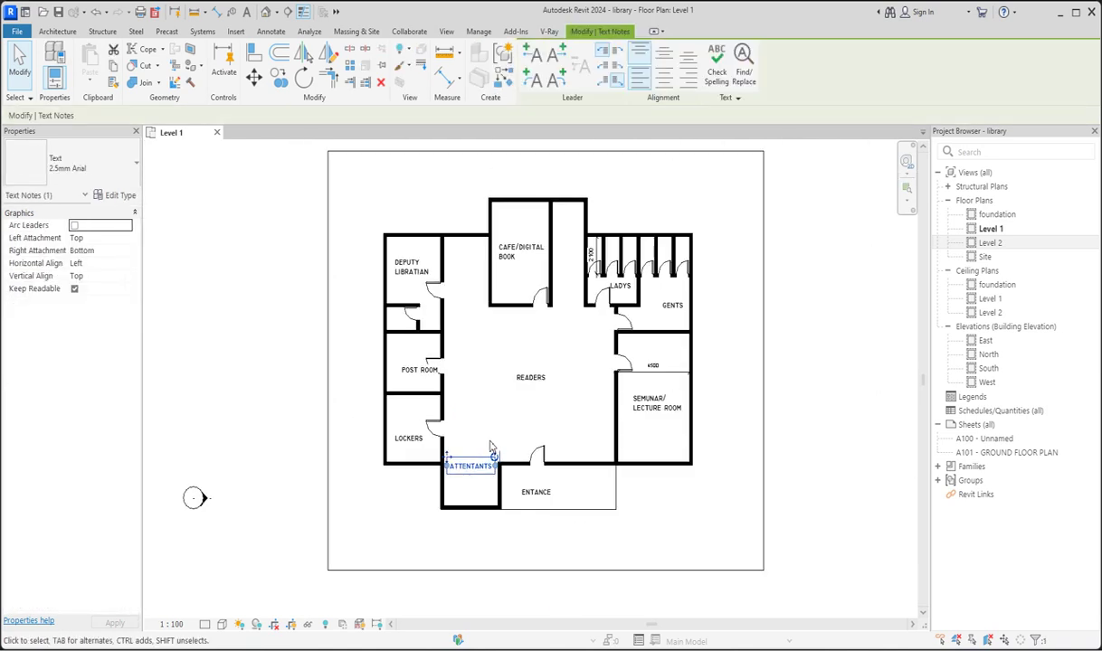
scroll(469, 477, up, 2)
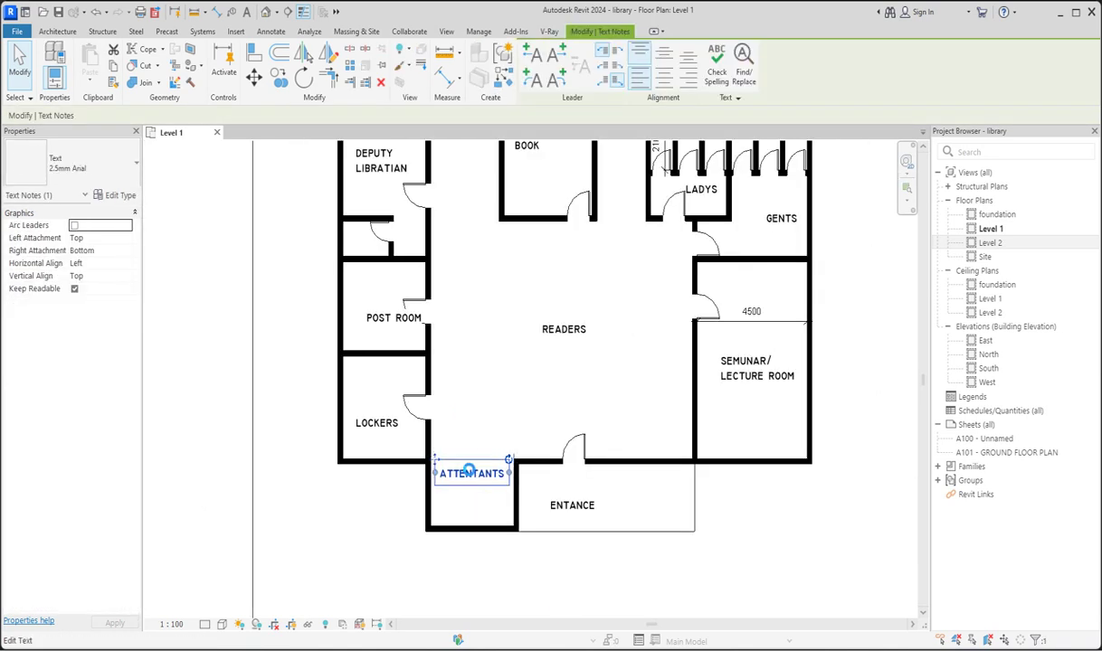
click(499, 410)
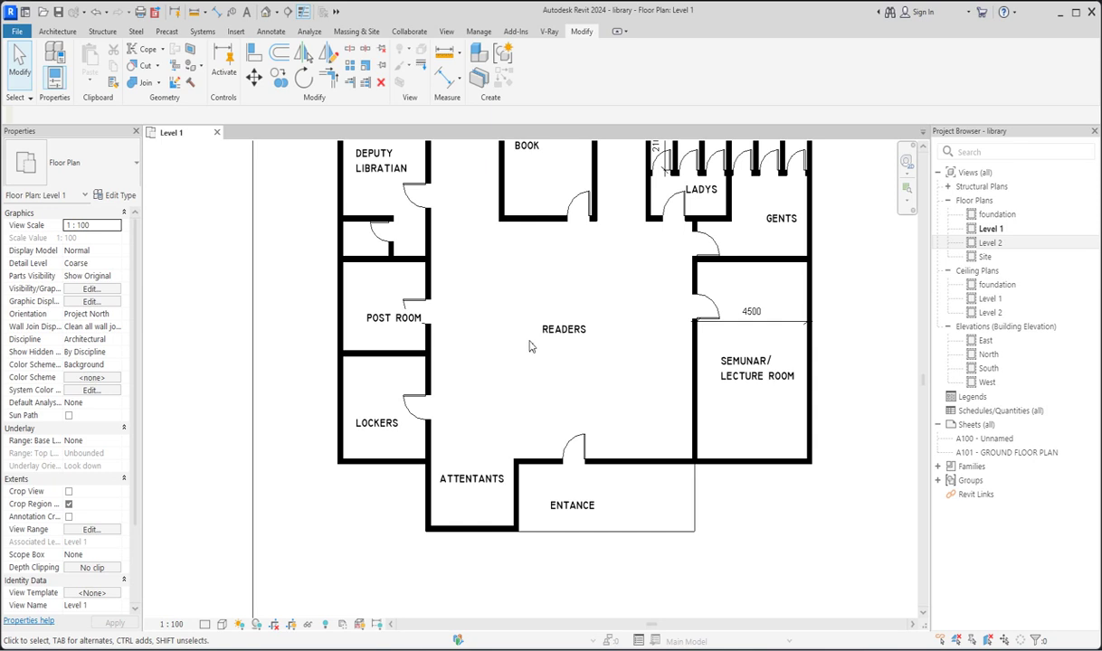
Step: Move the POST ROOM label down and left, clear of the door swing
scroll(529, 346, down, 4)
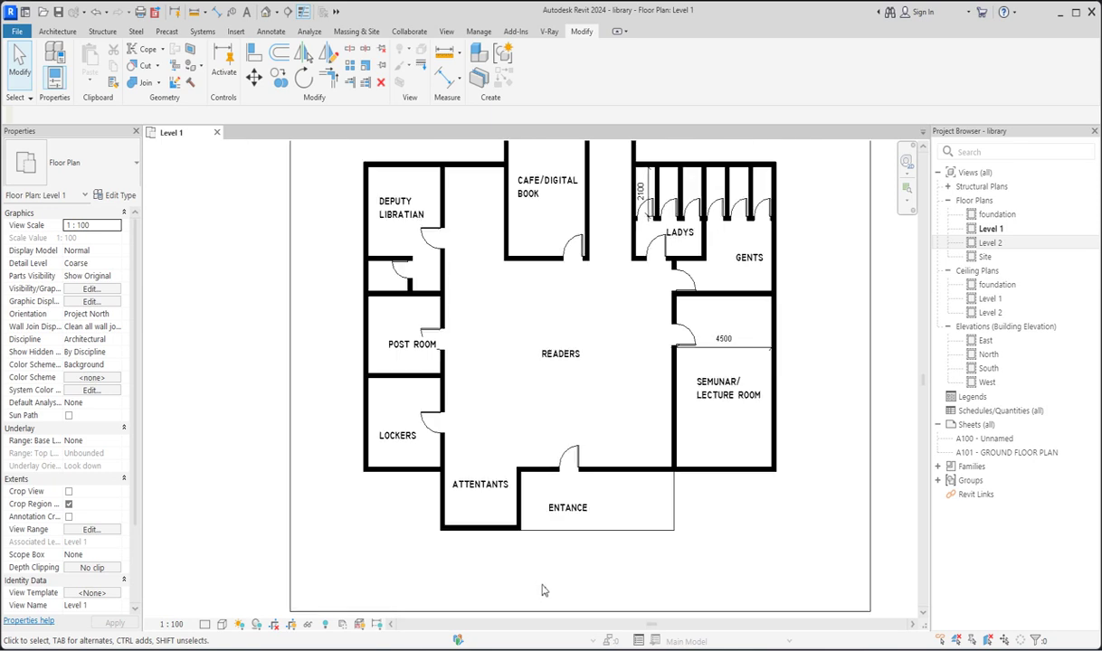
scroll(471, 341, up, 2)
scroll(432, 412, up, 1)
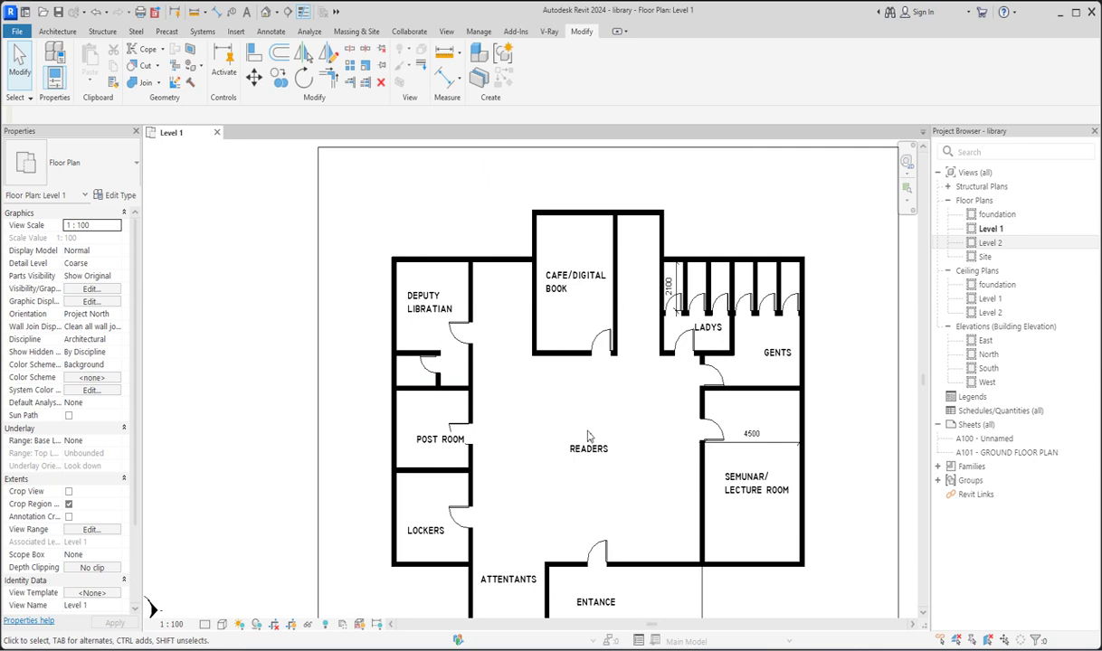
scroll(590, 435, up, 2)
click(655, 473)
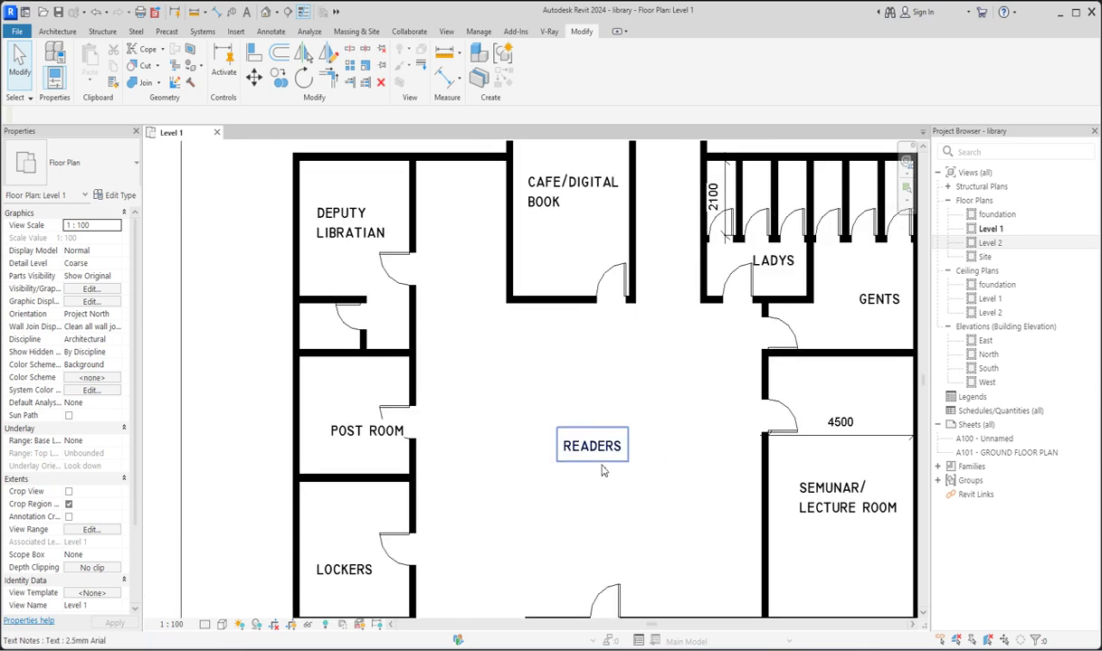
scroll(626, 431, down, 3)
scroll(489, 410, up, 2)
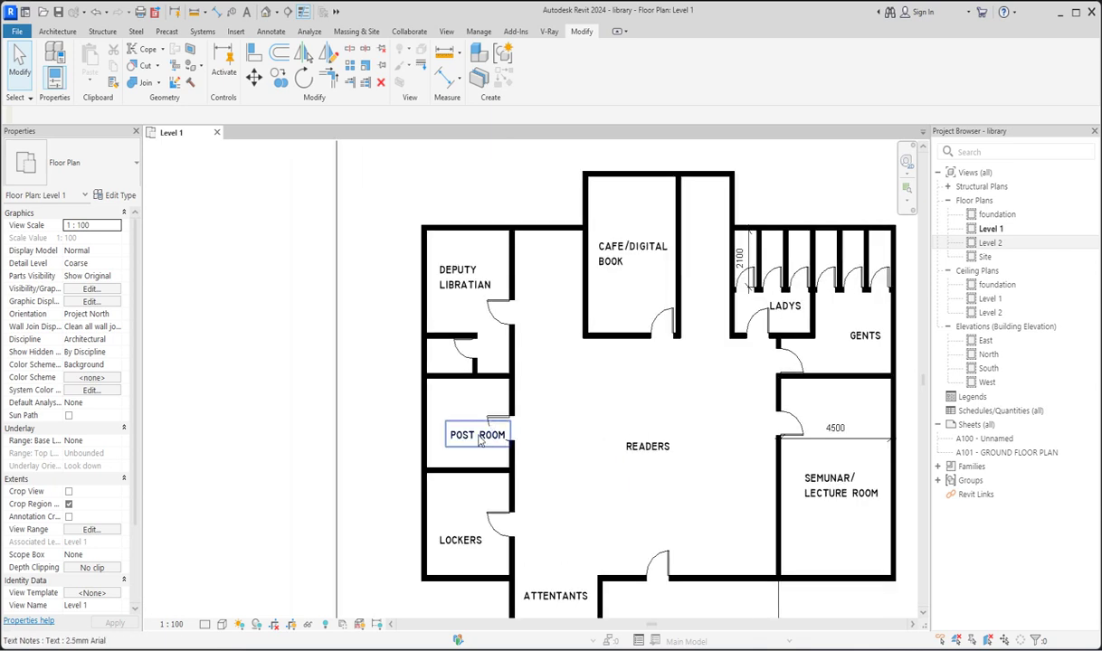
click(451, 430)
mouse_move(446, 424)
mouse_down()
mouse_move(432, 416)
mouse_move(434, 434)
mouse_up()
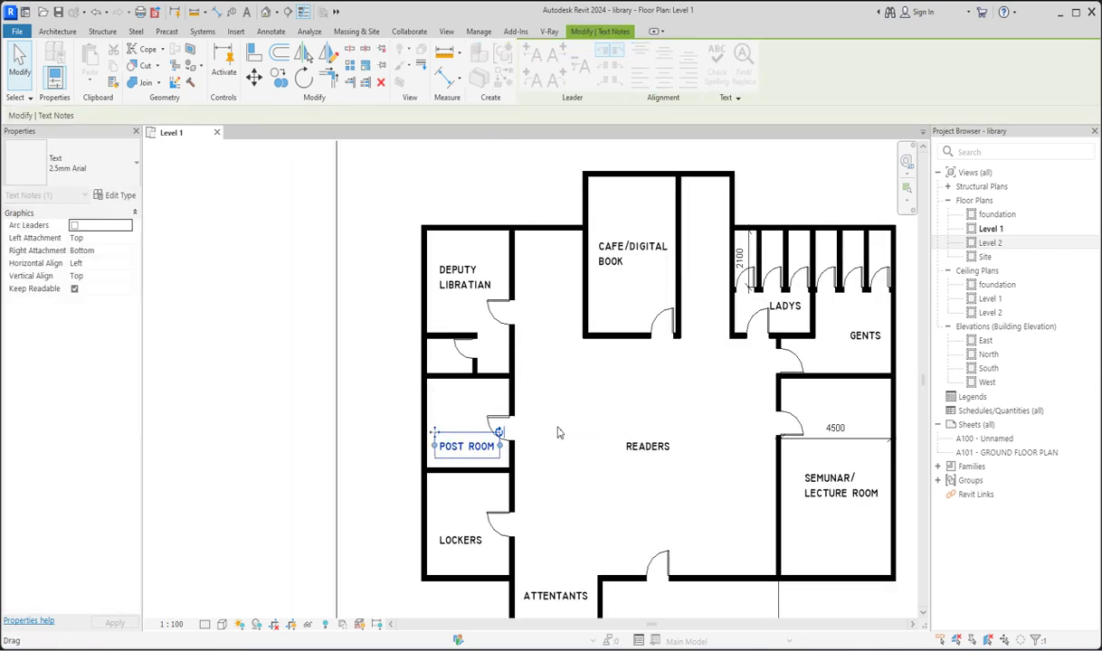
Step: Move the post room door slightly up along its wall, away from the room's label
scroll(494, 422, up, 3)
click(502, 420)
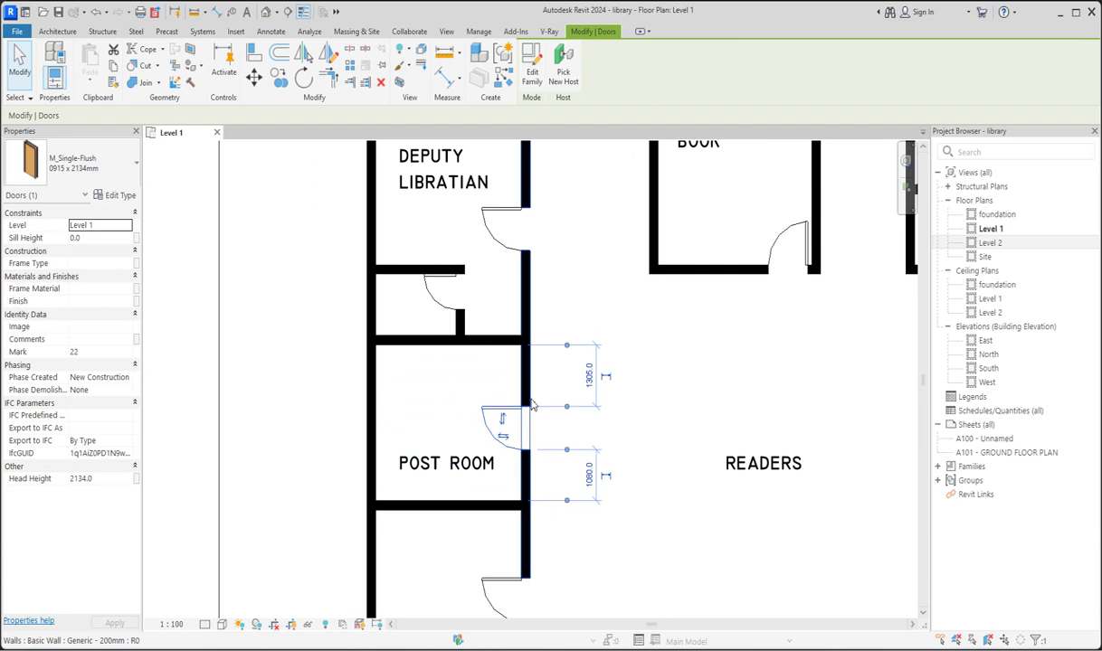
click(634, 405)
scroll(573, 389, down, 4)
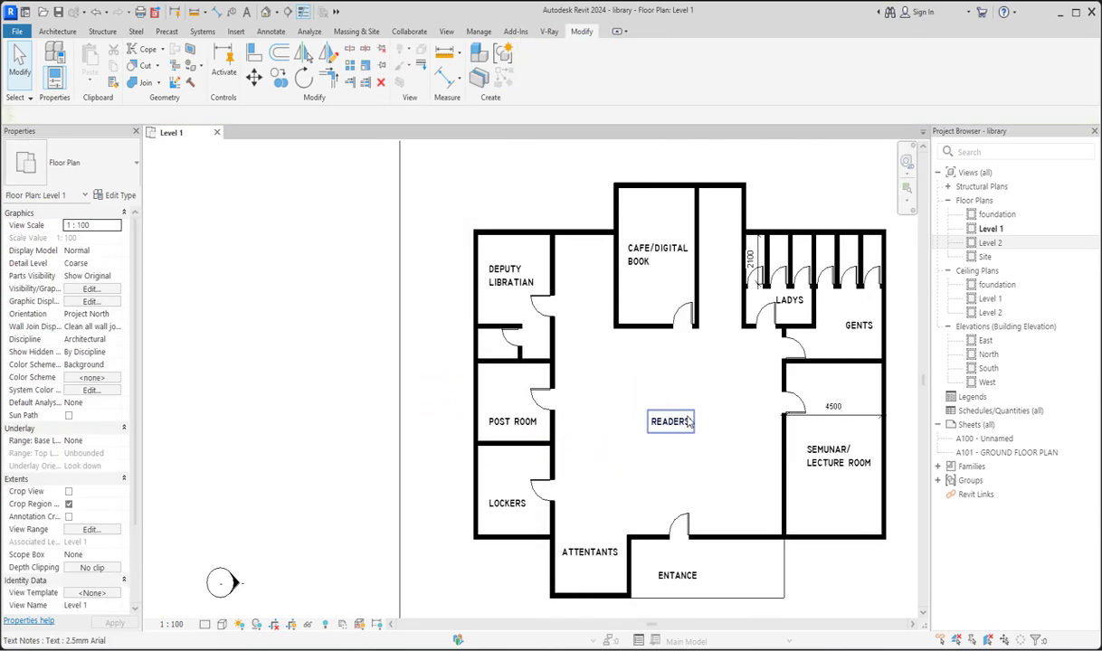
scroll(692, 425, up, 2)
scroll(364, 346, down, 3)
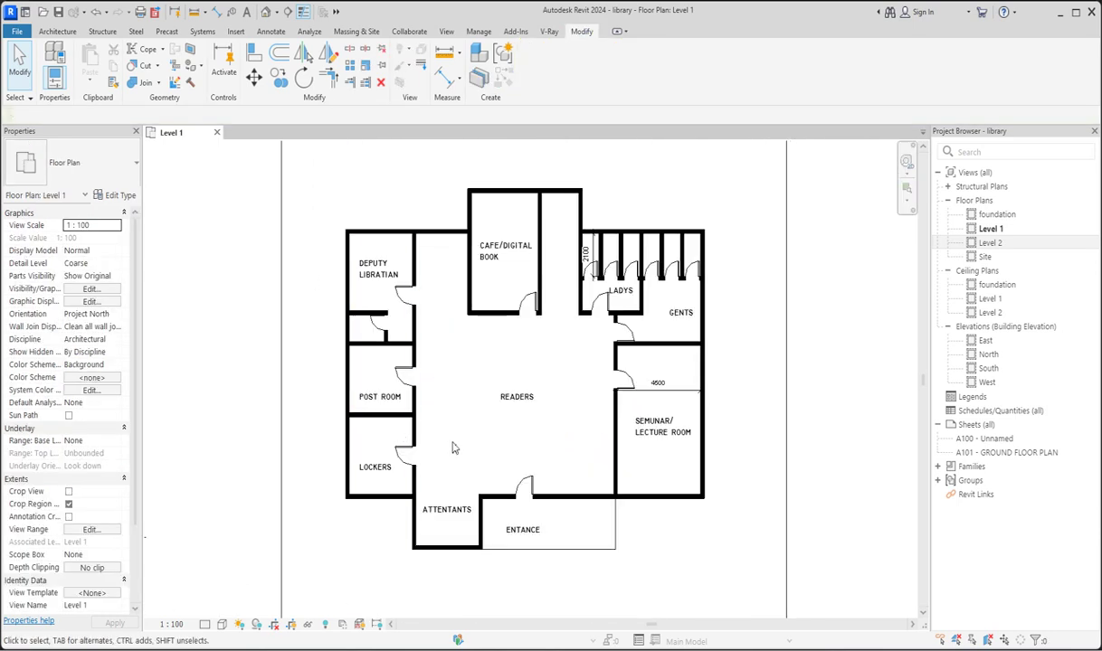
scroll(617, 226, up, 2)
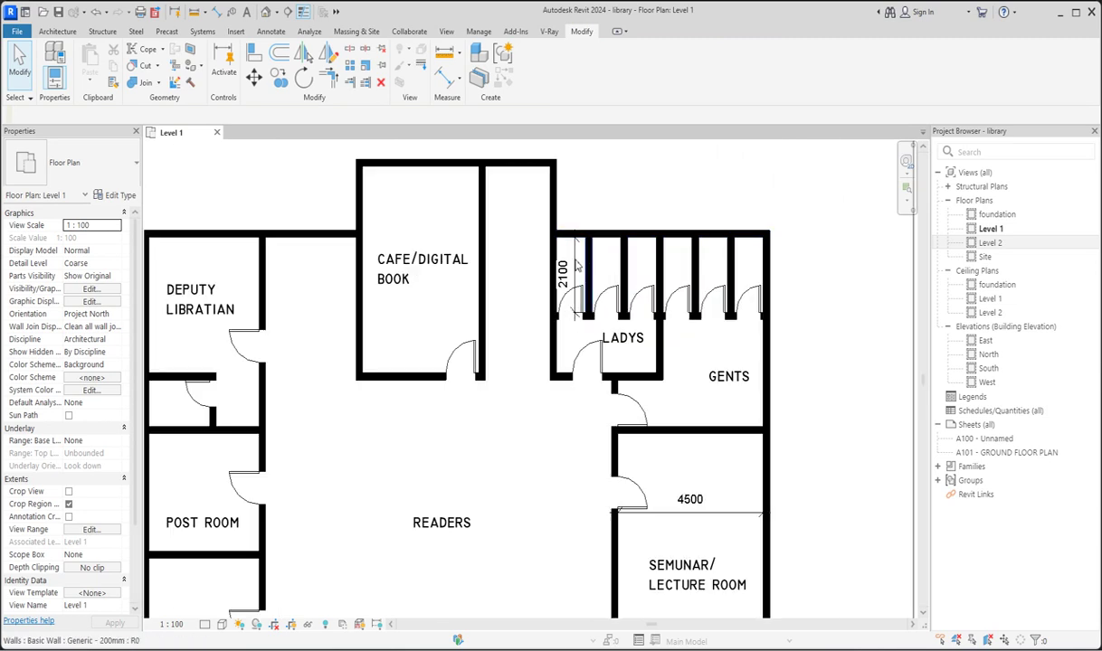
click(381, 257)
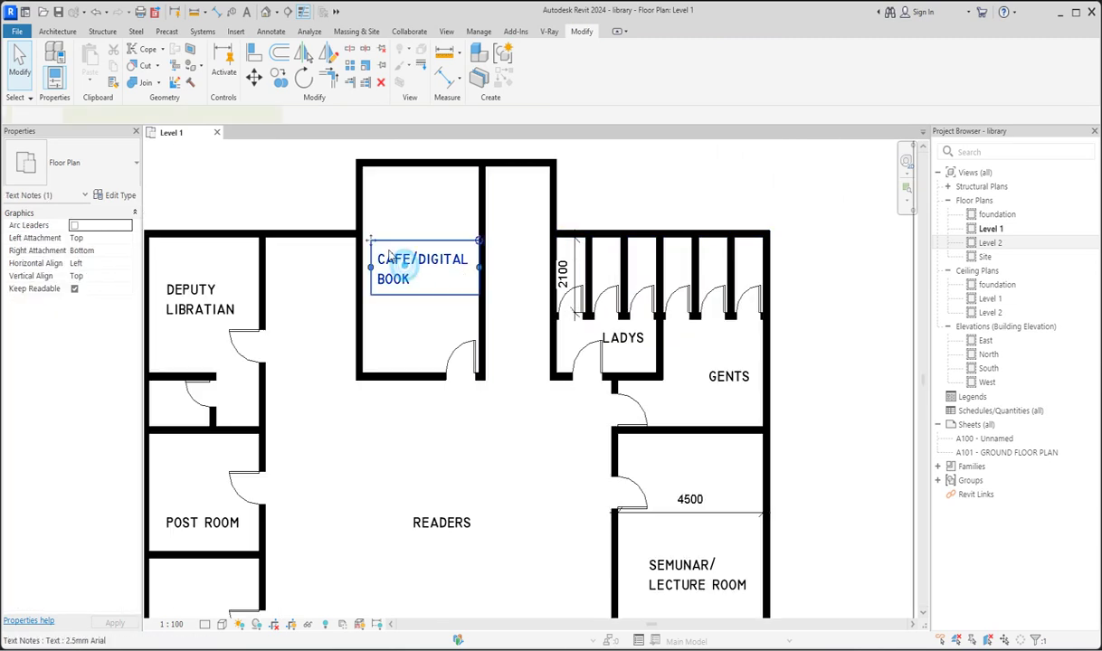
click(370, 243)
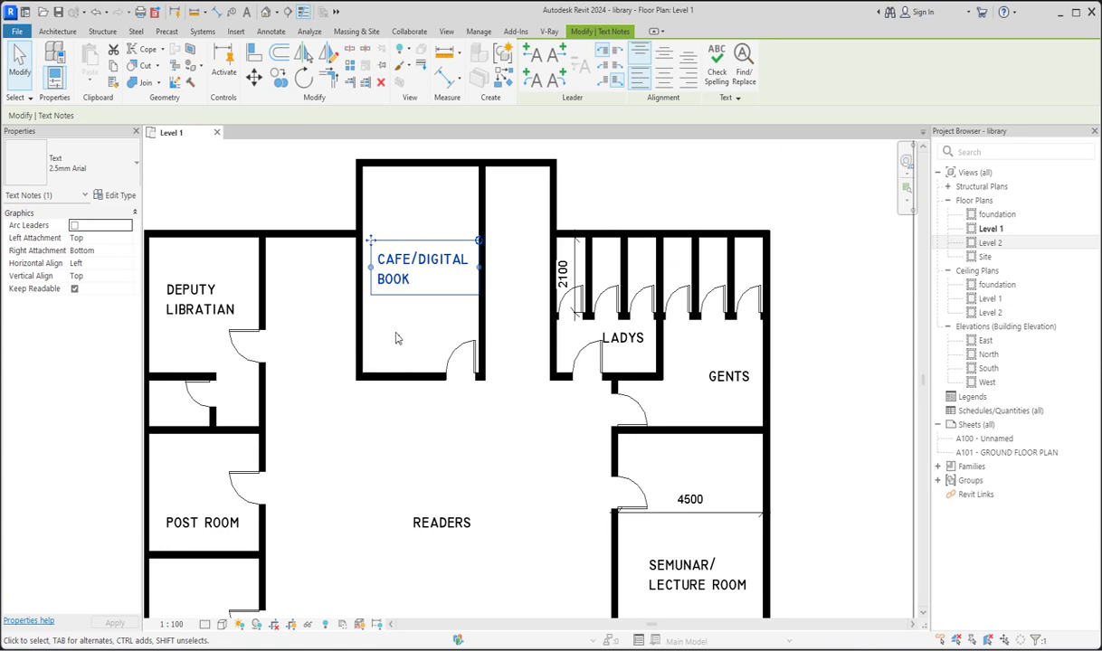
key(ctrl+z)
click(413, 288)
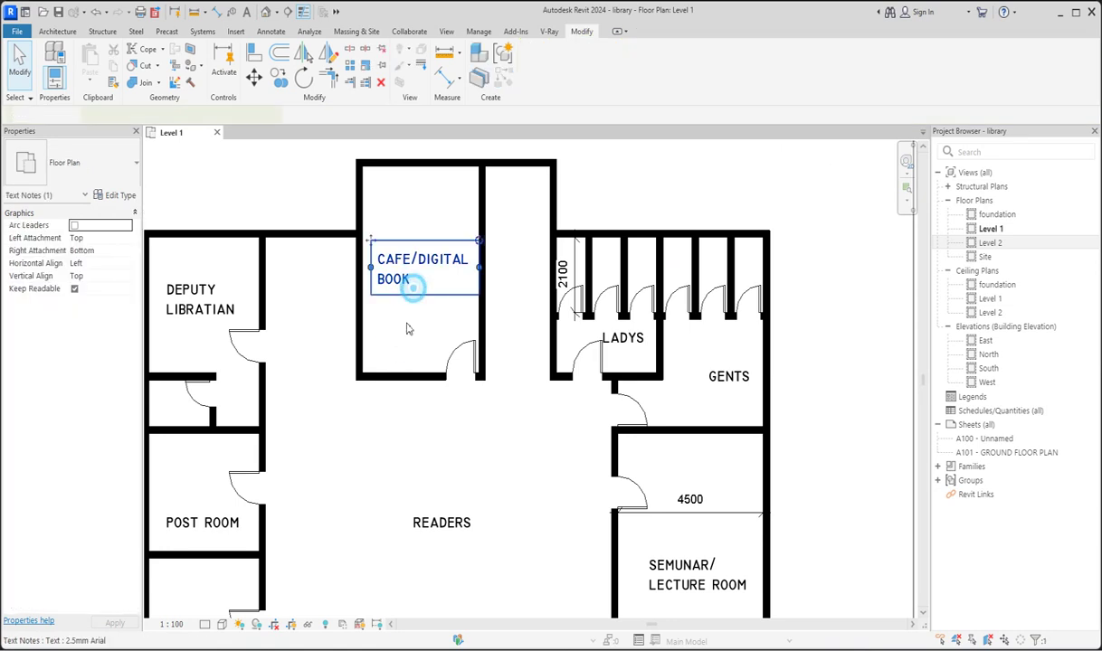
click(432, 440)
scroll(434, 439, down, 3)
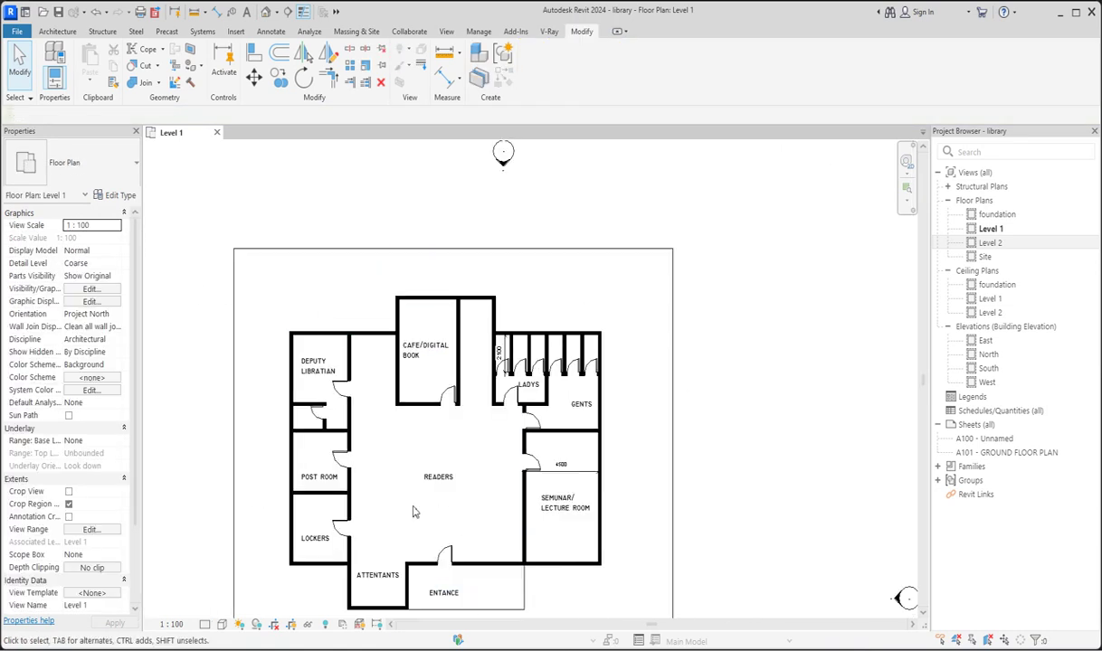
Step: Draw a detail-line rectangle about 1600 by 1300 mm in the readers' area below the café, as a table outline
click(266, 33)
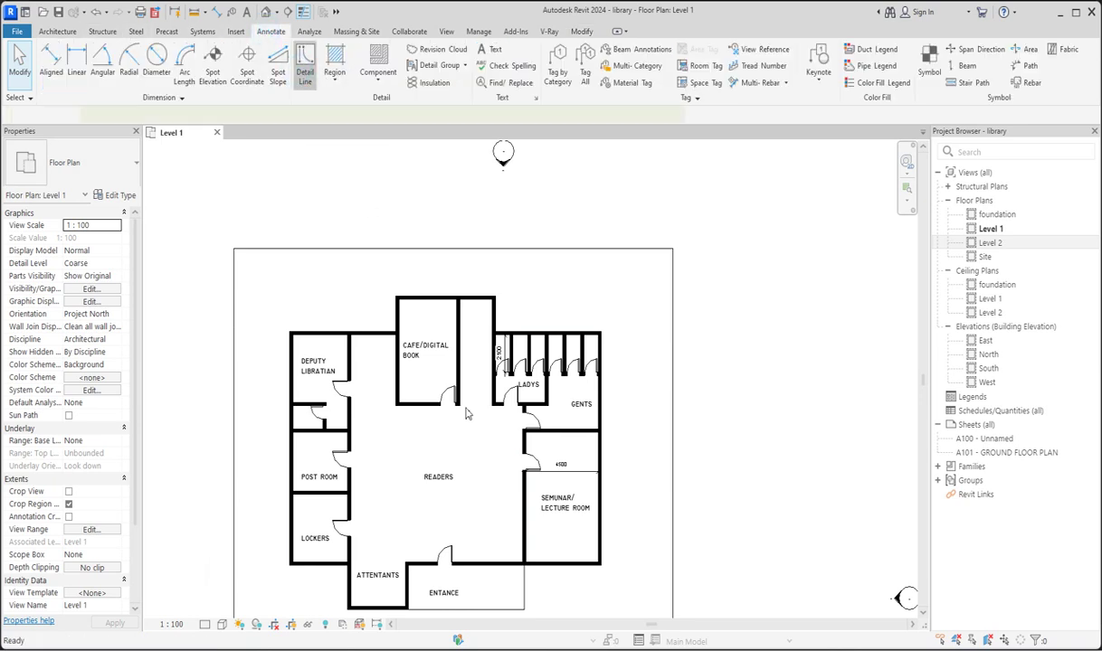
key(d)
key(l)
scroll(386, 502, up, 2)
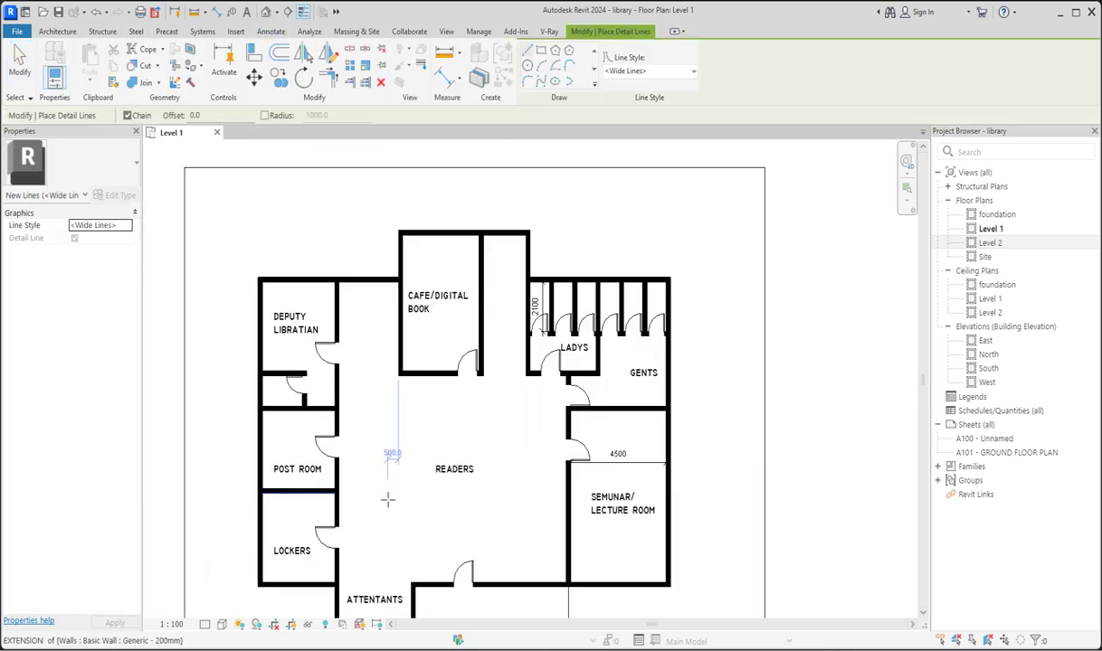
click(541, 51)
scroll(448, 299, up, 2)
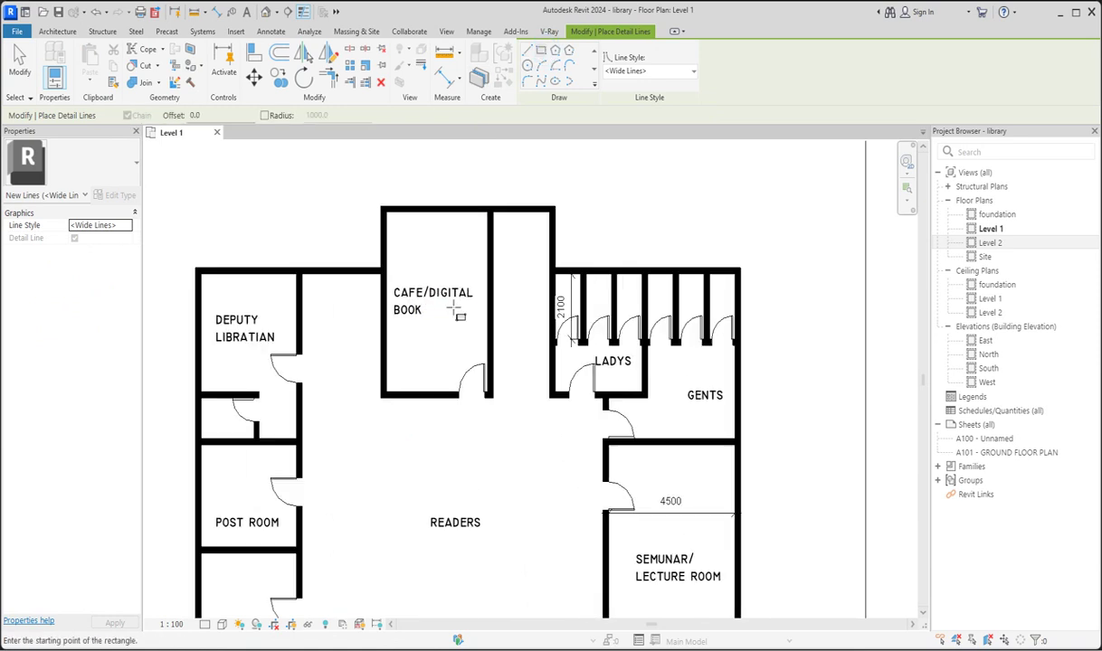
click(385, 499)
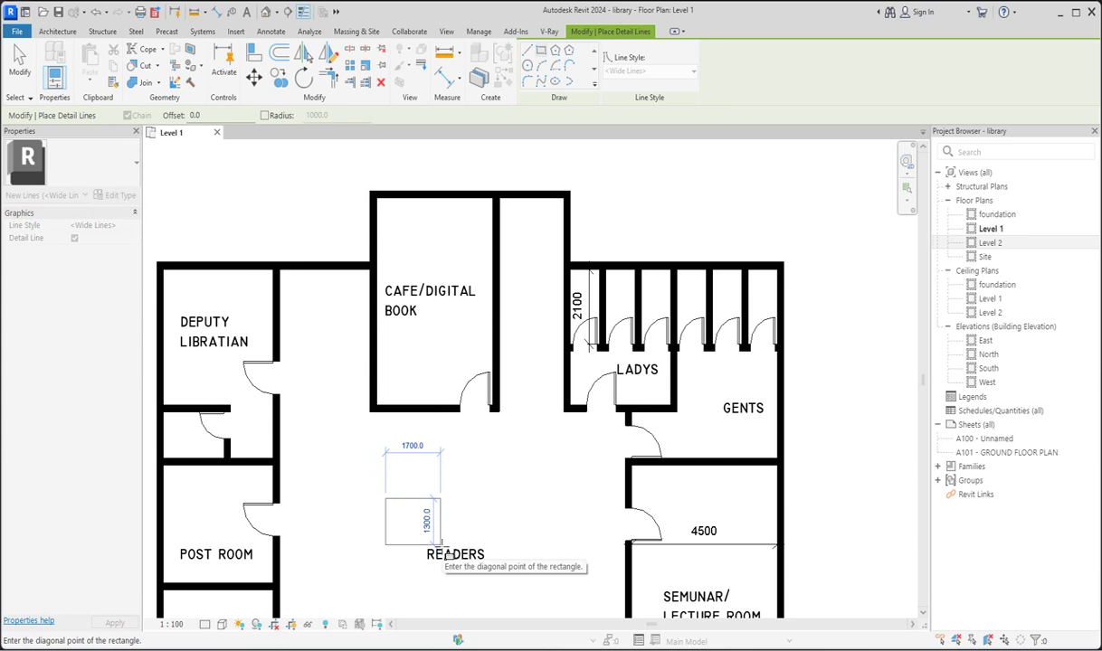
scroll(437, 544, up, 2)
click(437, 545)
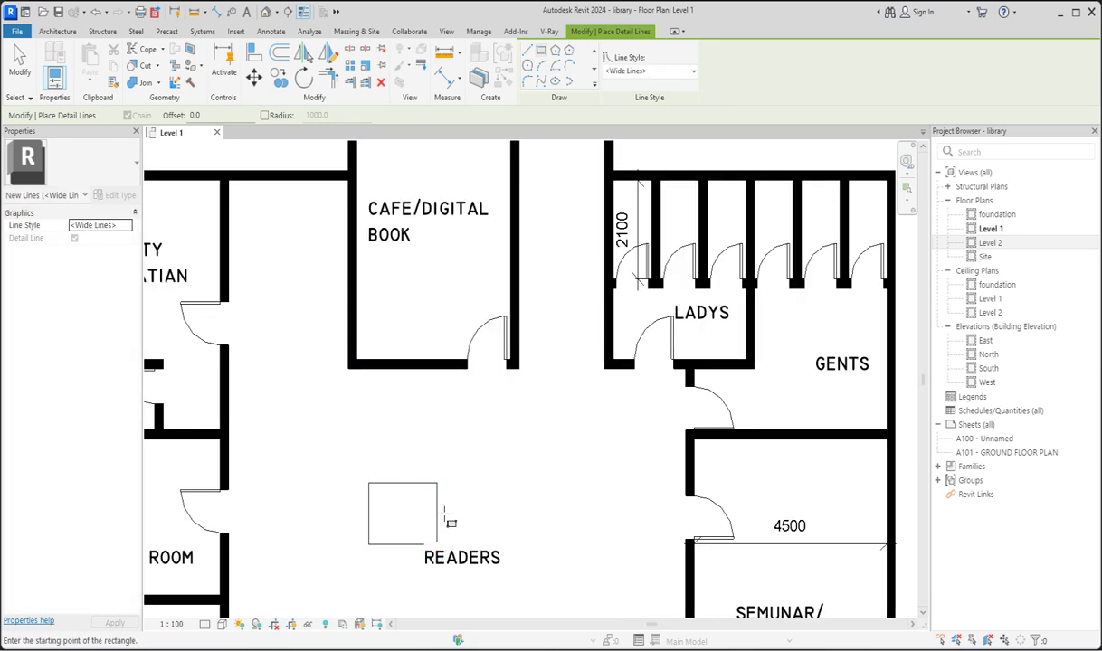
Step: Divide the table rectangle into four equal parts with detail lines joining the midpoints of opposite sides
click(528, 56)
click(403, 482)
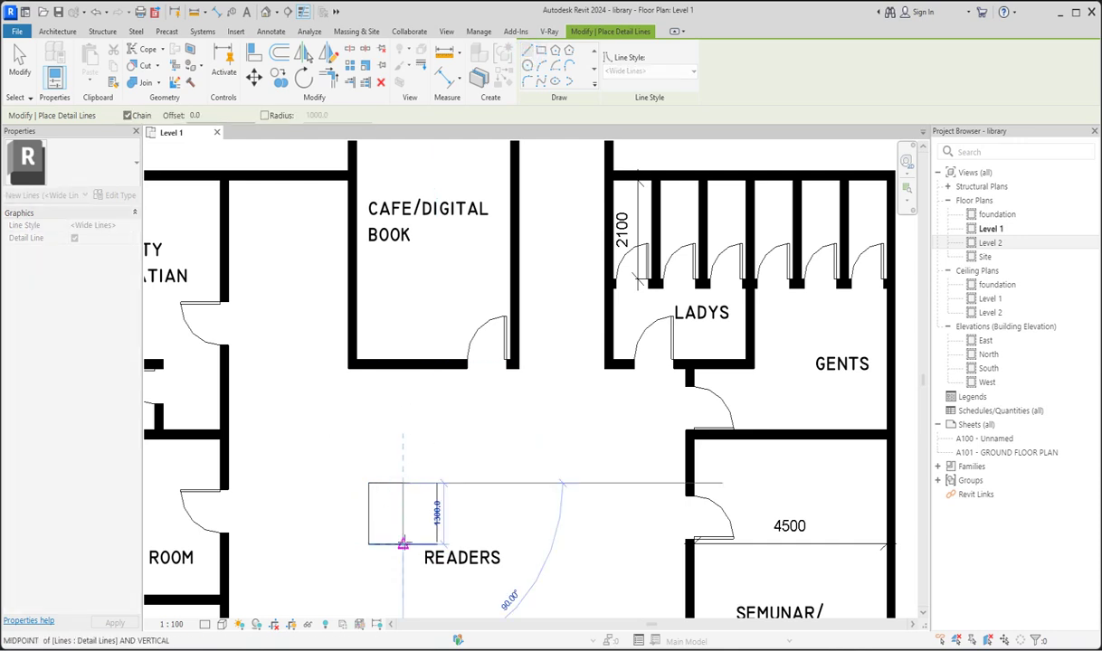
click(403, 543)
click(368, 514)
click(437, 514)
Step: Draw a horizontal seat line about 500 mm long just above the table's upper-left quarter
scroll(498, 494, down, 2)
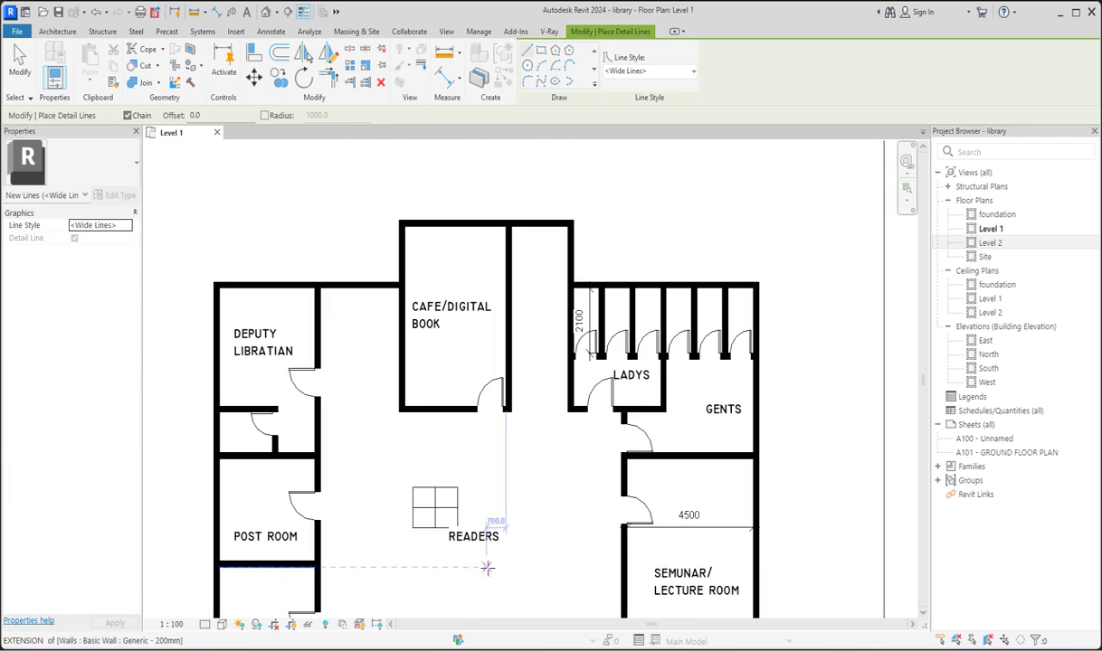
scroll(467, 567, up, 2)
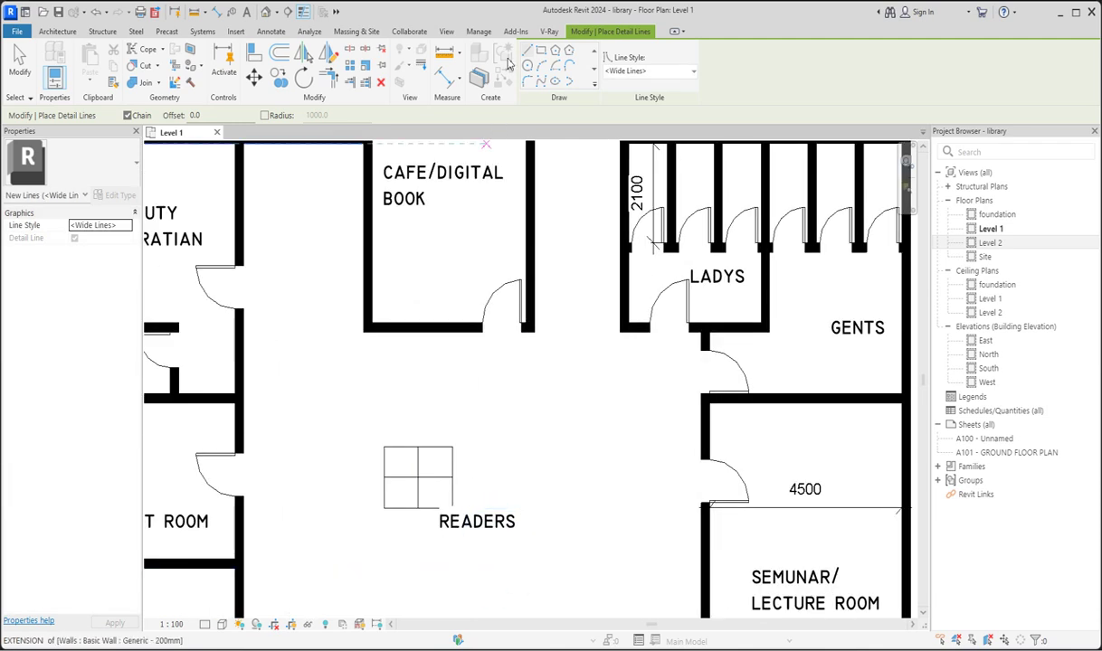
scroll(409, 460, up, 3)
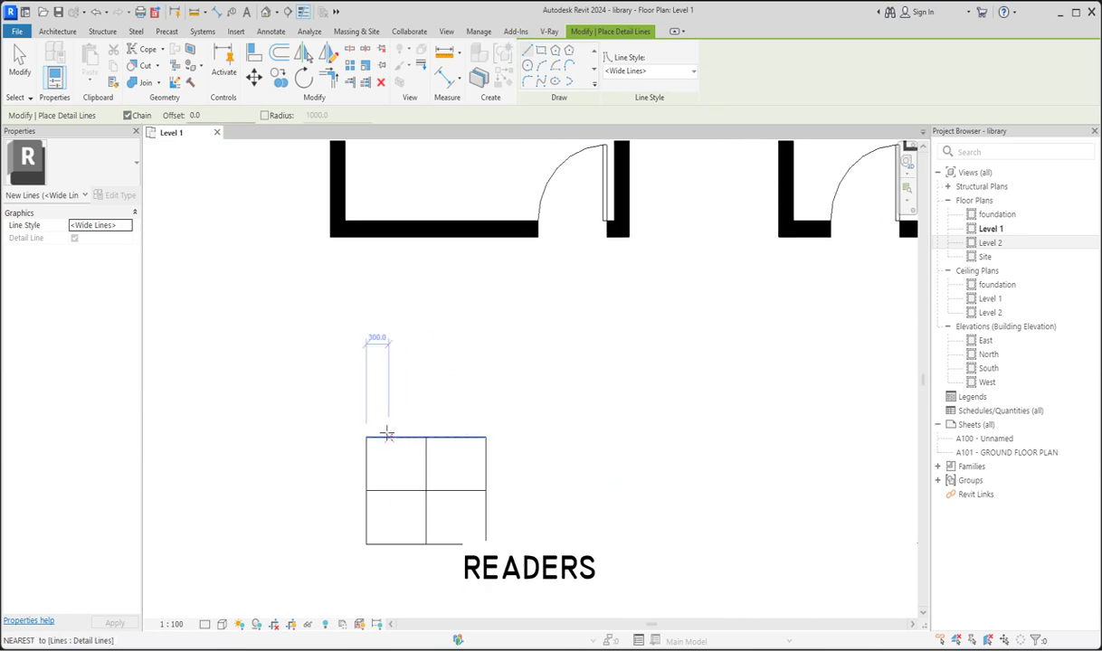
click(373, 427)
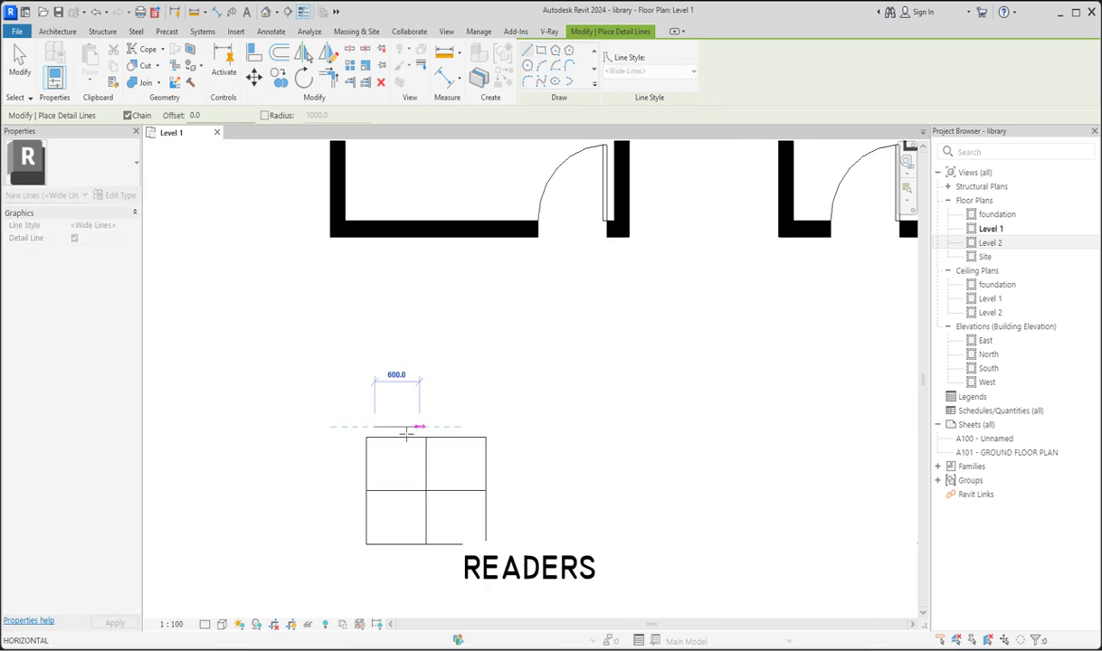
click(413, 428)
scroll(392, 579, up, 1)
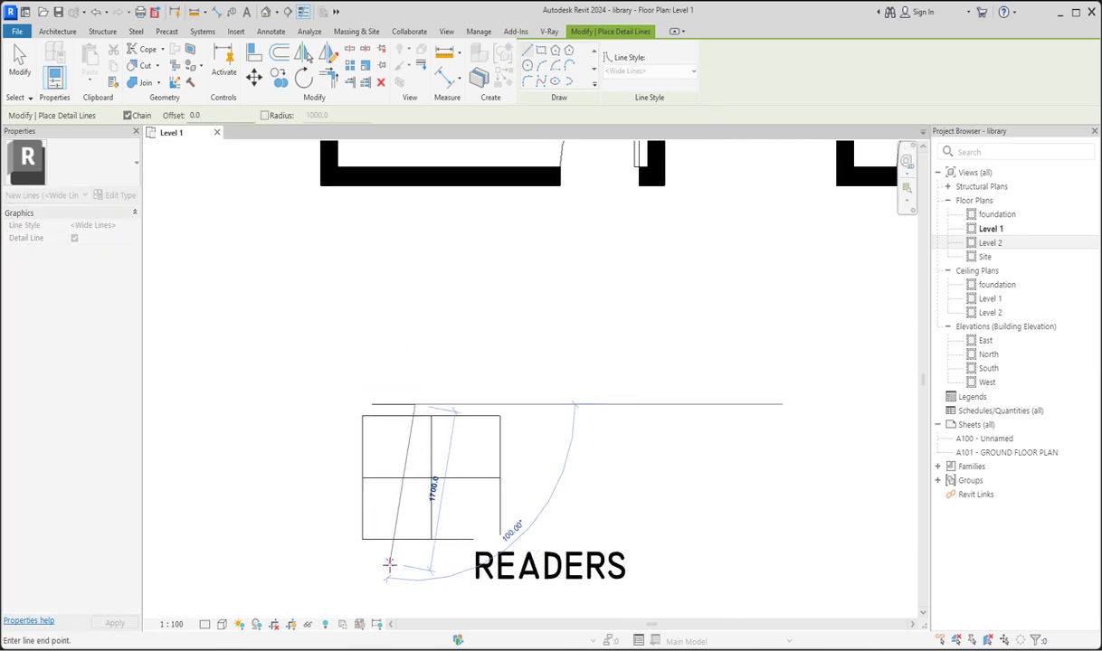
key(Escape)
key(Escape)
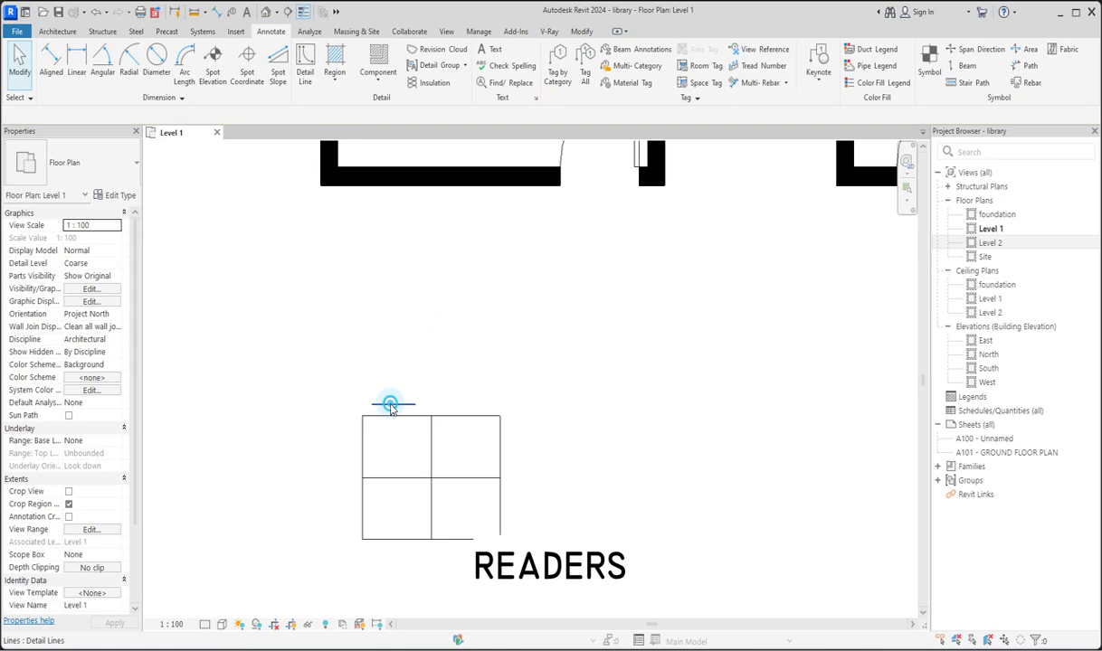
Step: Rotate a copy of the seat line 90° about the table's centre and nudge it left and up beside the lower-left quarter
click(389, 404)
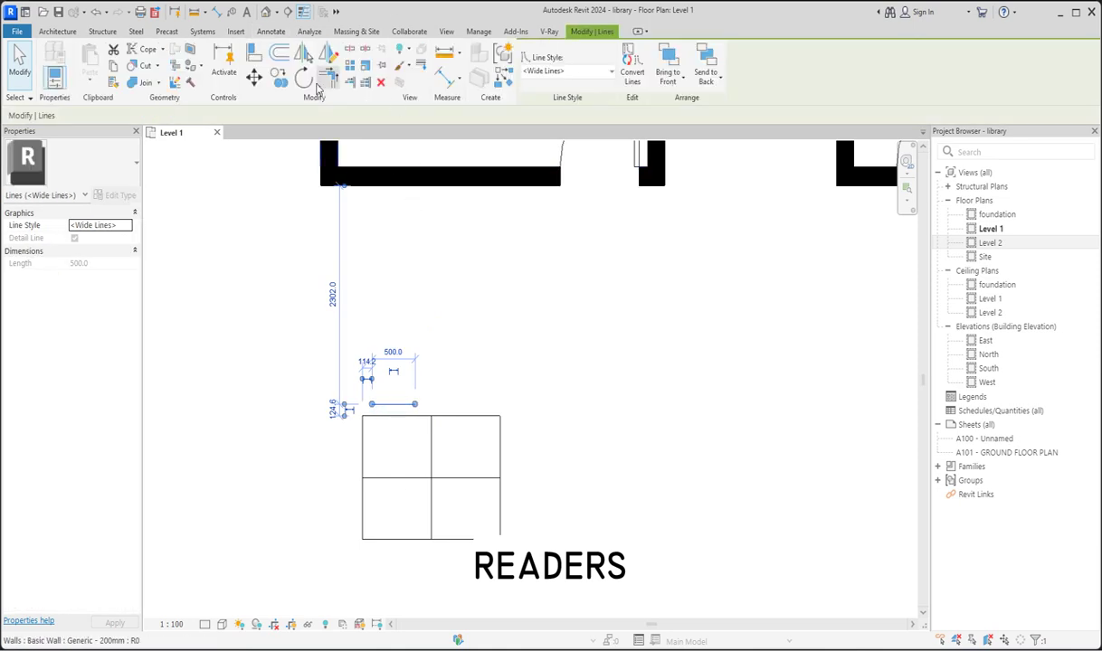
click(304, 81)
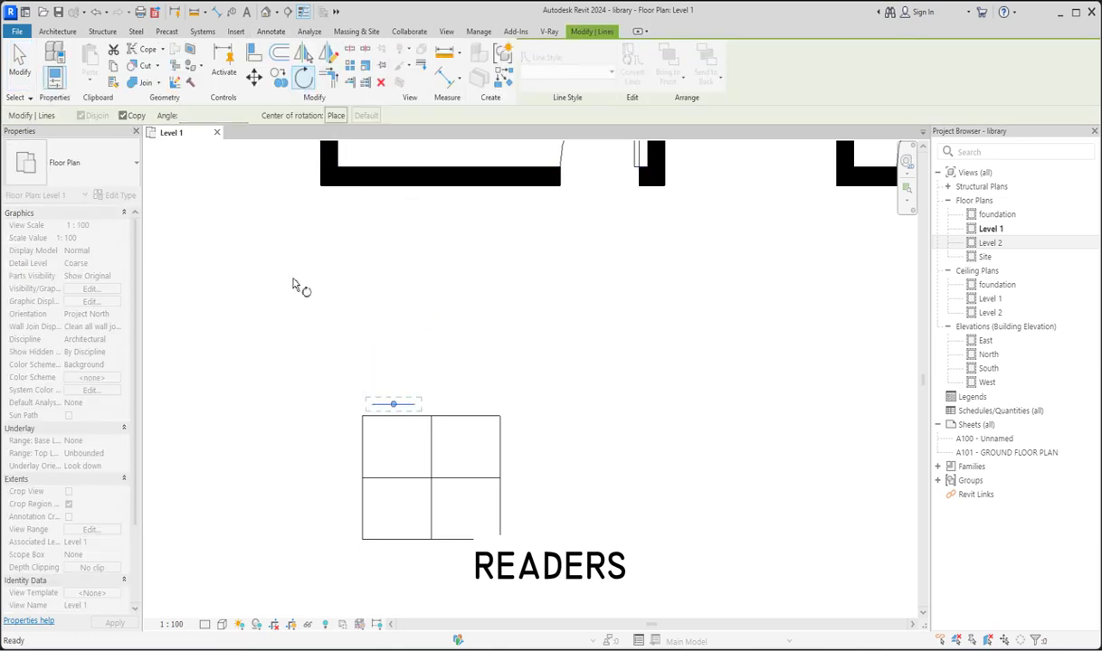
drag(393, 405, 431, 480)
click(362, 478)
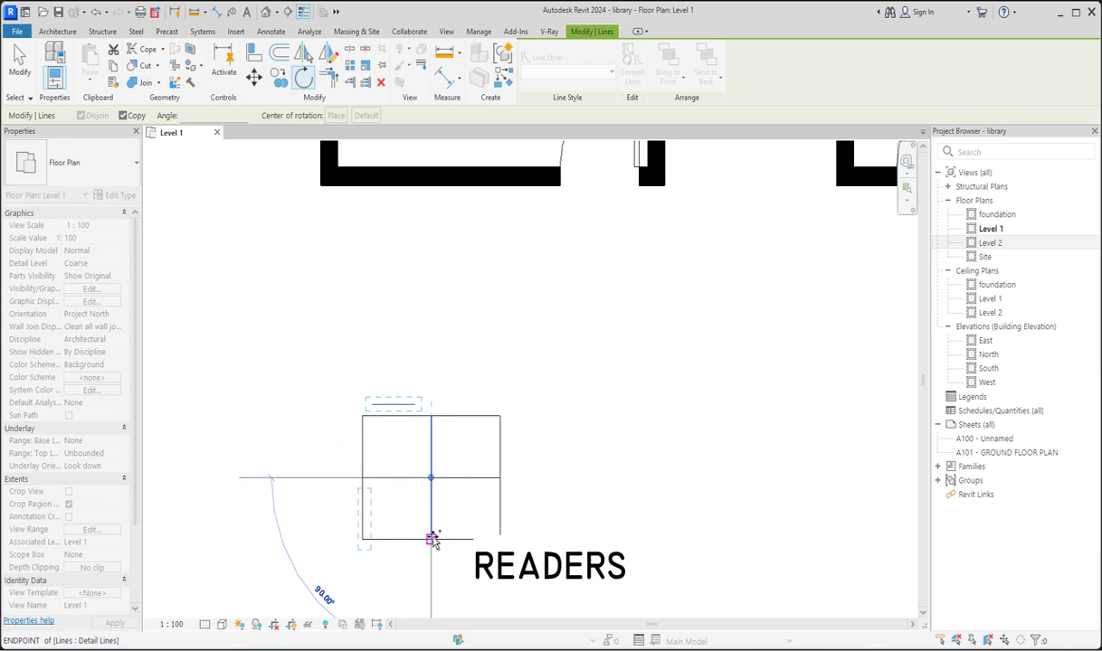
click(433, 540)
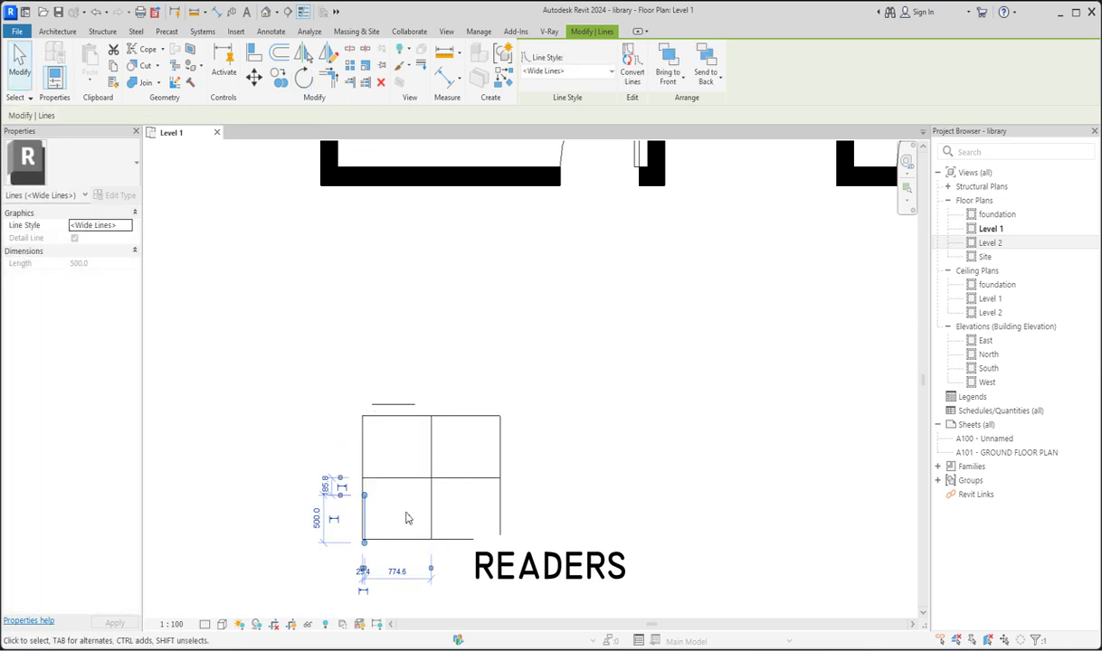
key(Left)
key(Left)
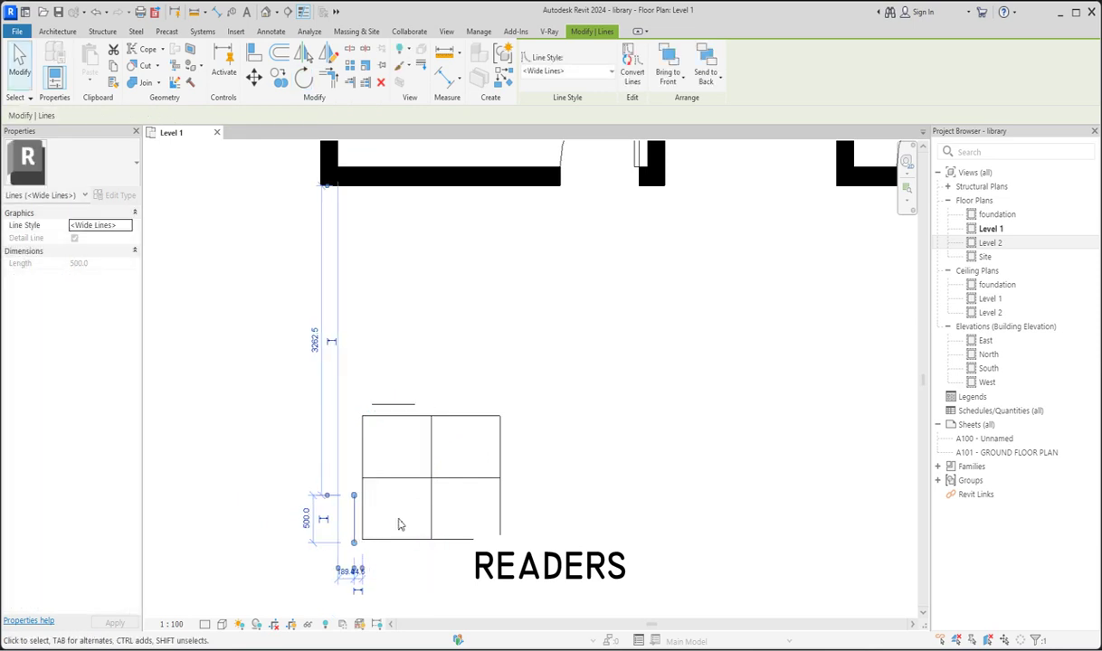
key(Up)
key(Up)
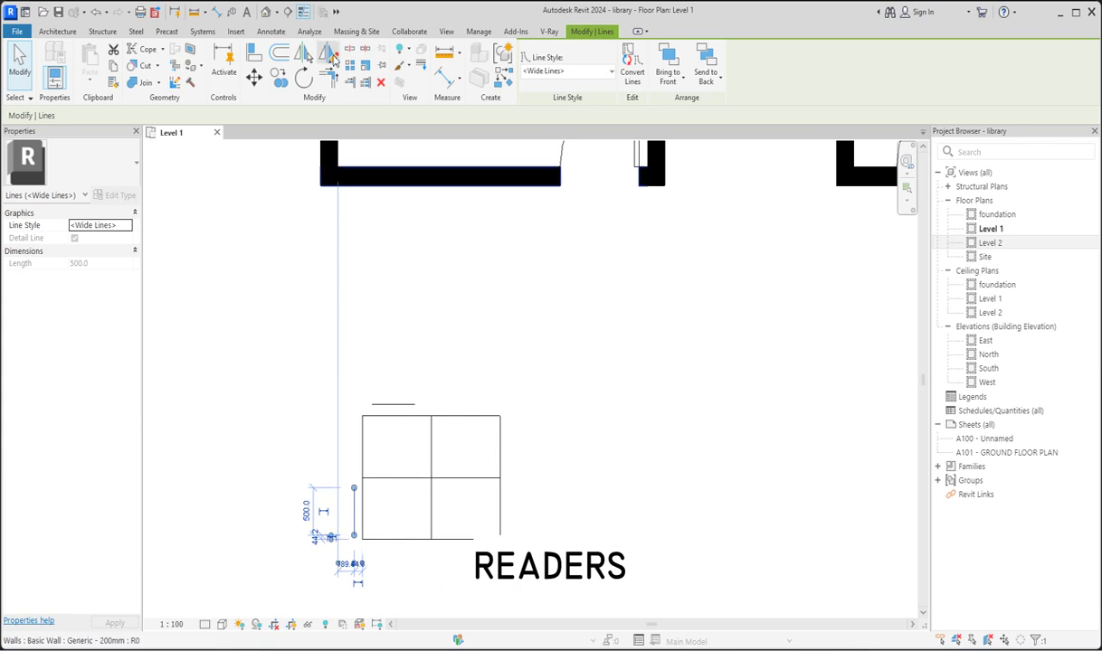
Step: Mirror the left seat line about the table's horizontal centre line and the upper seat line about its vertical centre line
click(330, 52)
click(435, 479)
click(394, 479)
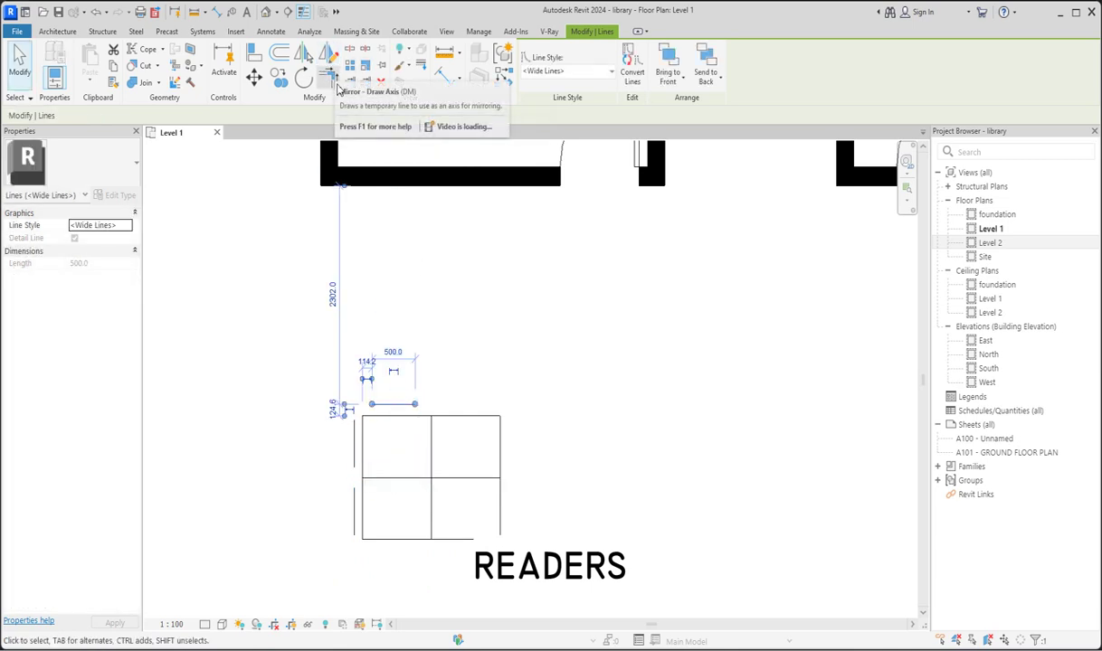
click(328, 52)
click(432, 478)
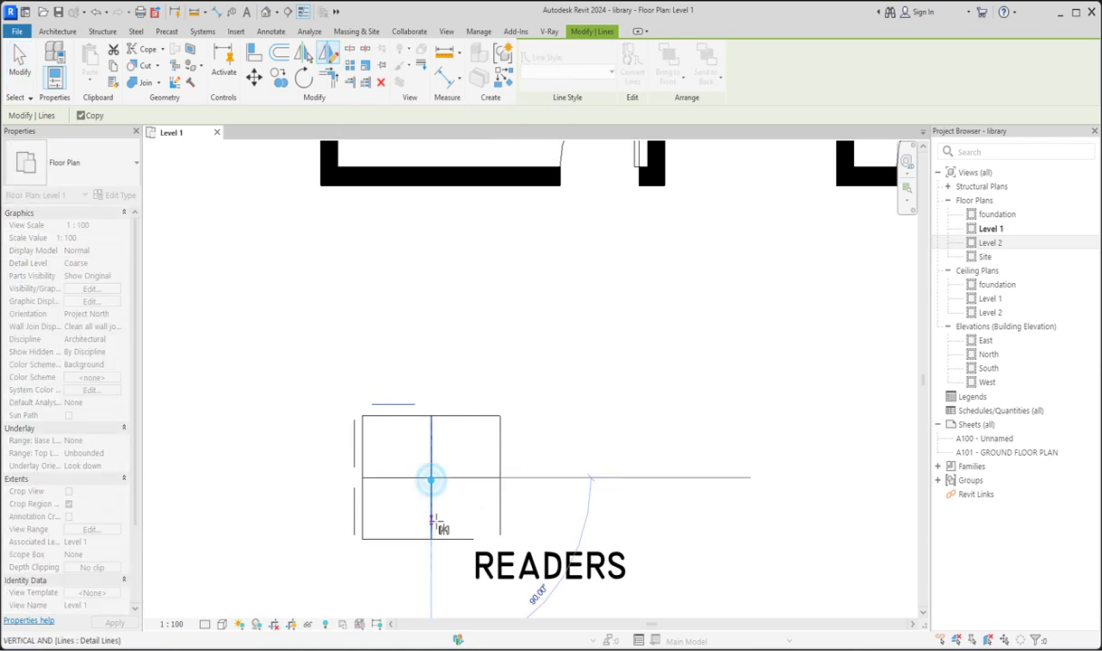
click(432, 521)
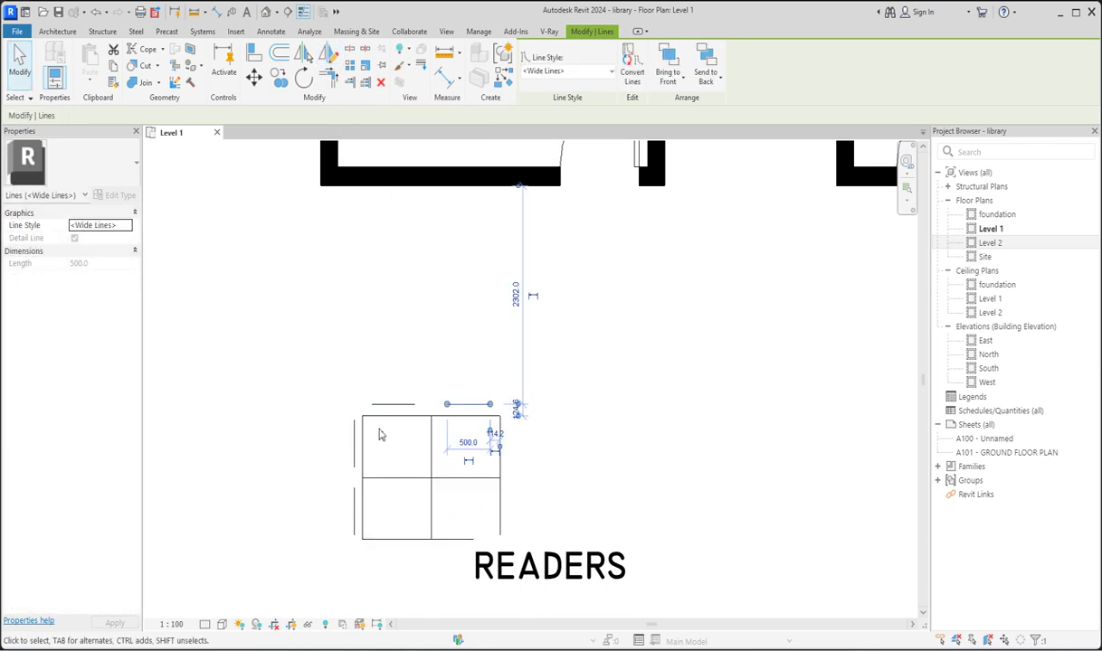
Step: Mirror both left-hand seat lines about the table's vertical centre line to the opposite side
click(353, 456)
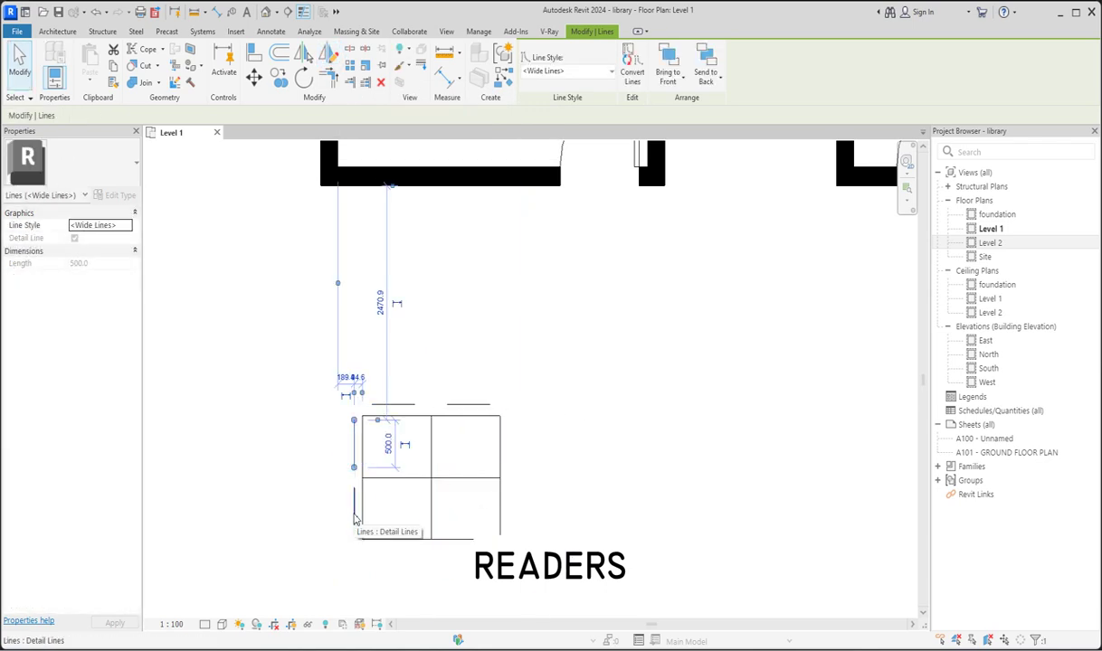
ctrl+click(354, 514)
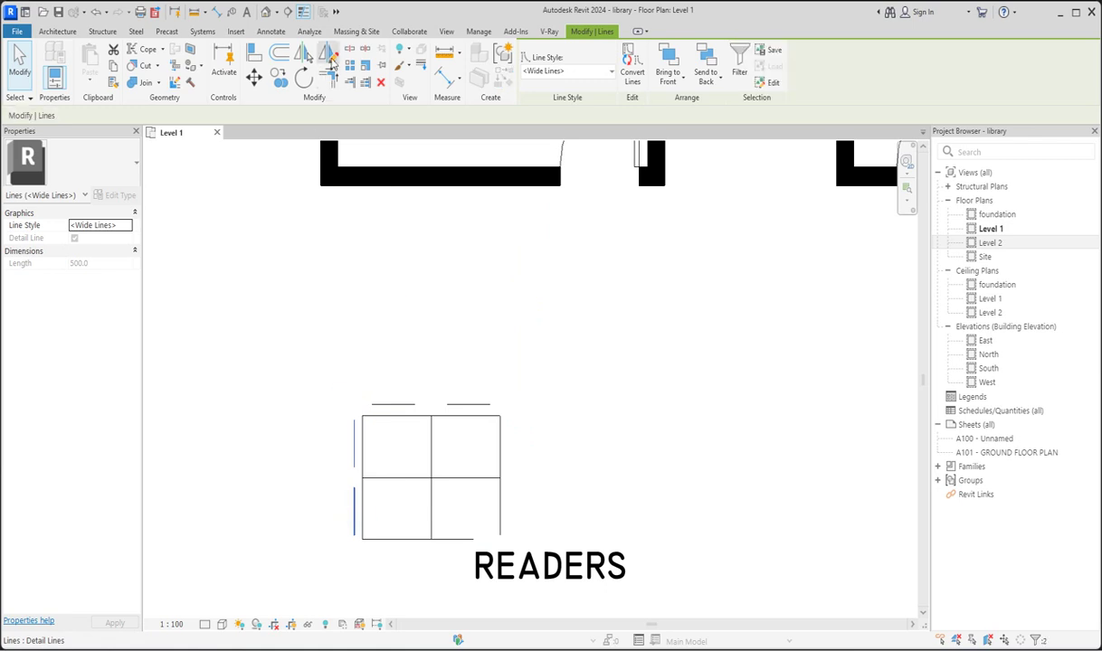
click(328, 52)
click(431, 478)
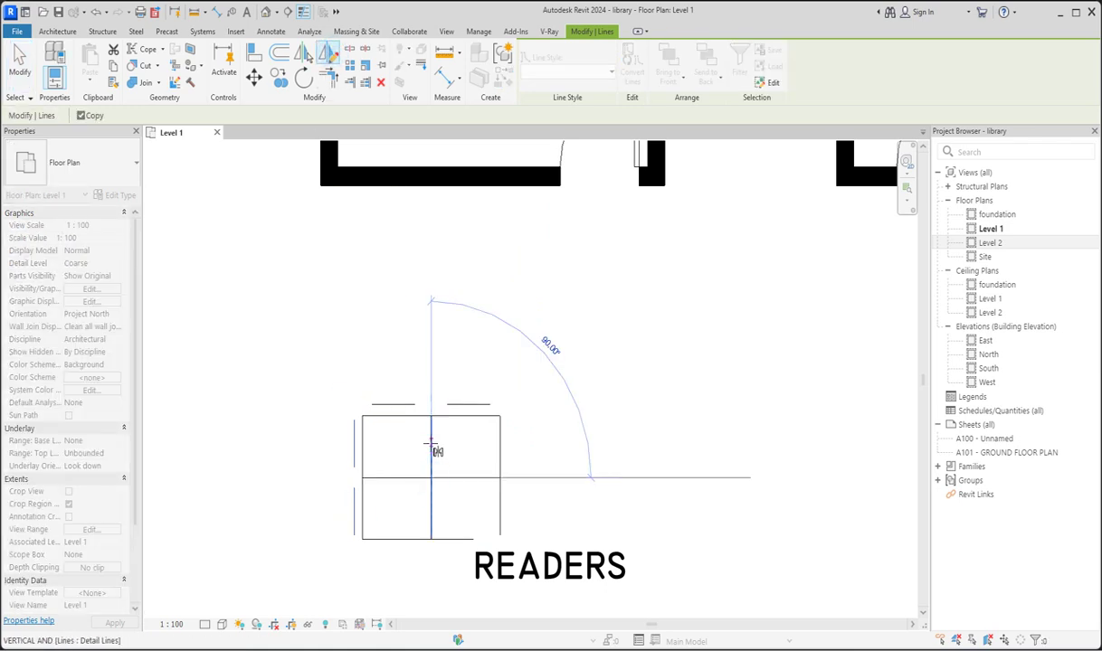
click(432, 445)
Step: Mirror the two seat lines above the table about its horizontal centre line to the lower side
drag(362, 382, 503, 422)
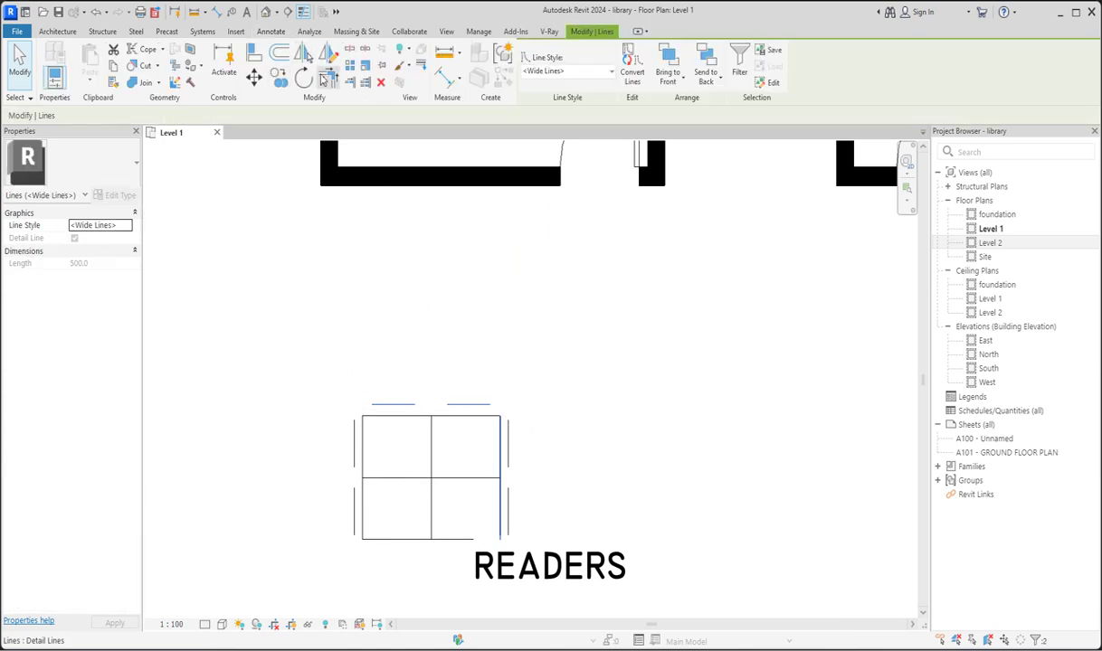
click(328, 53)
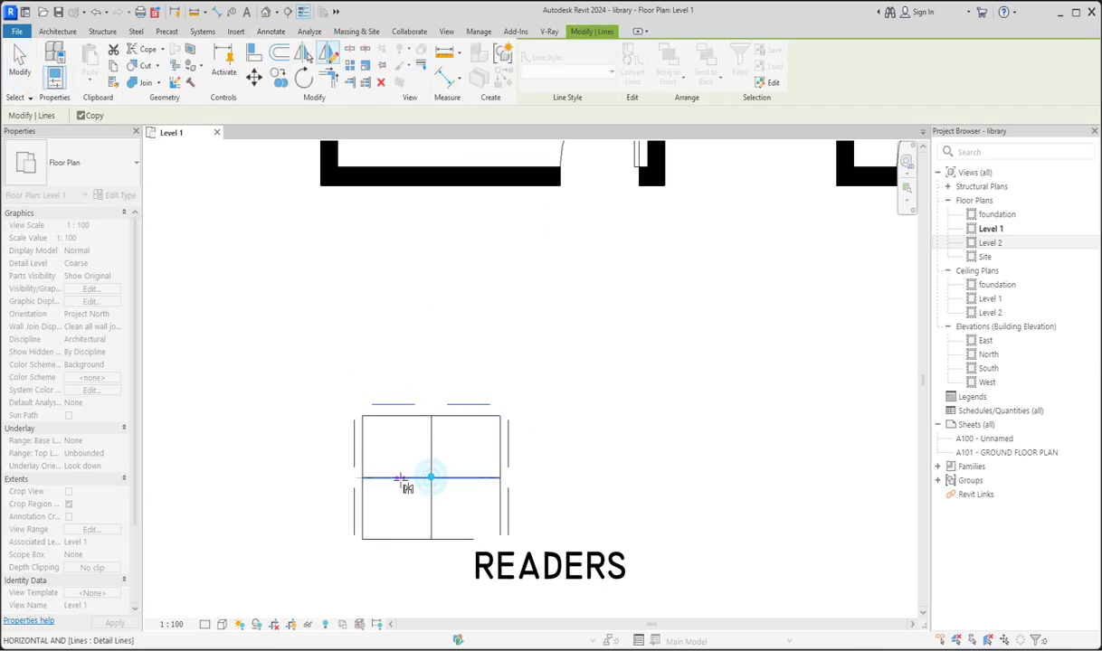
click(386, 477)
click(459, 477)
click(565, 364)
Step: Move the READERS label down and right, clear of the table and its seats
scroll(434, 407, down, 2)
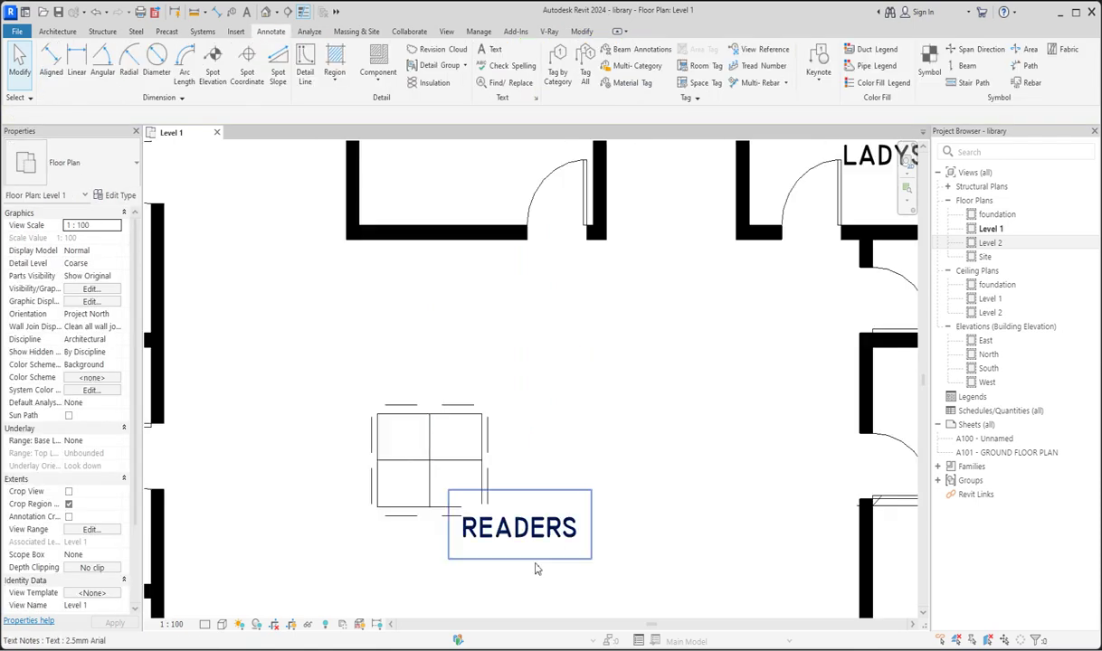
click(539, 525)
mouse_move(450, 493)
mouse_down()
mouse_move(533, 537)
mouse_move(529, 520)
mouse_move(507, 549)
mouse_up()
Step: Group the reading table lines and all surrounding seat lines into a detail group named "union sheat"
click(356, 386)
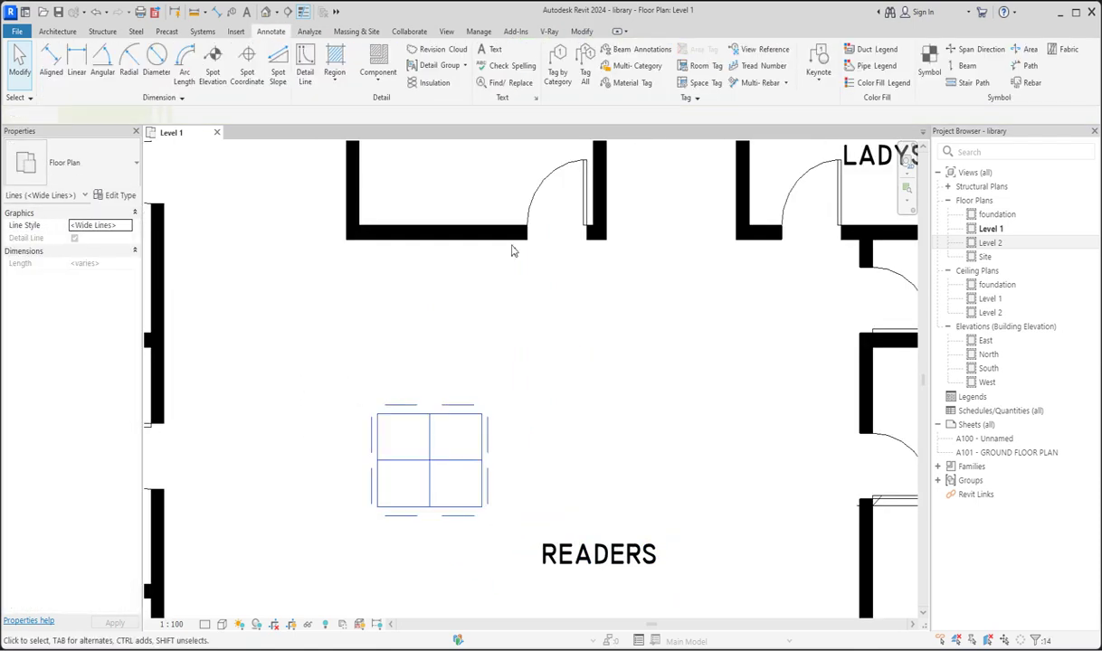
click(503, 52)
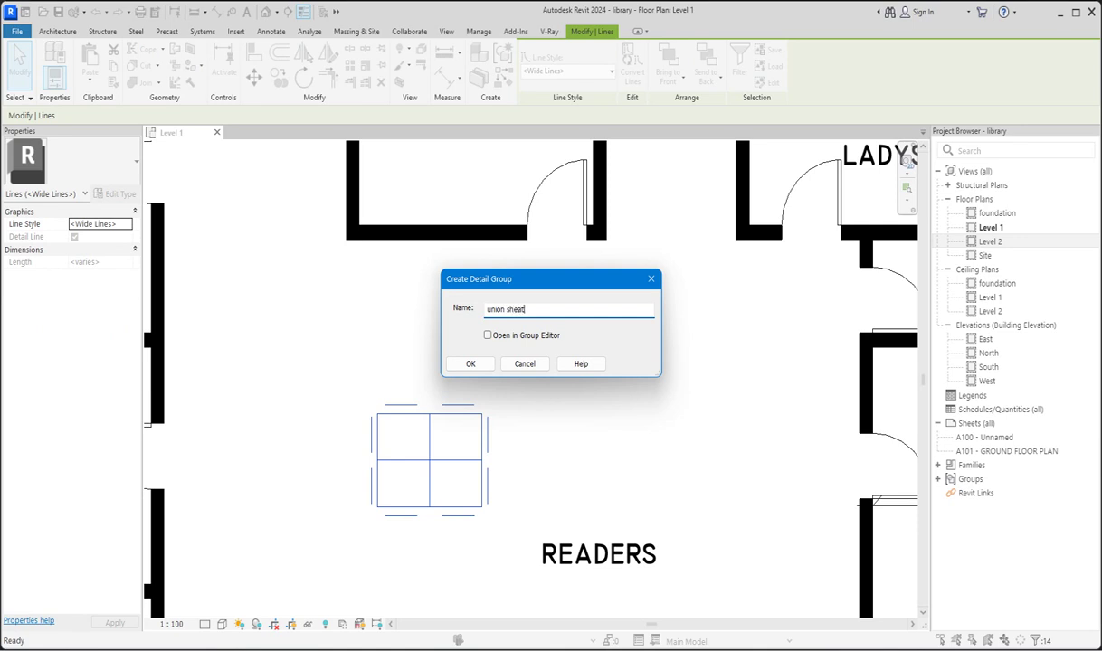
click(461, 363)
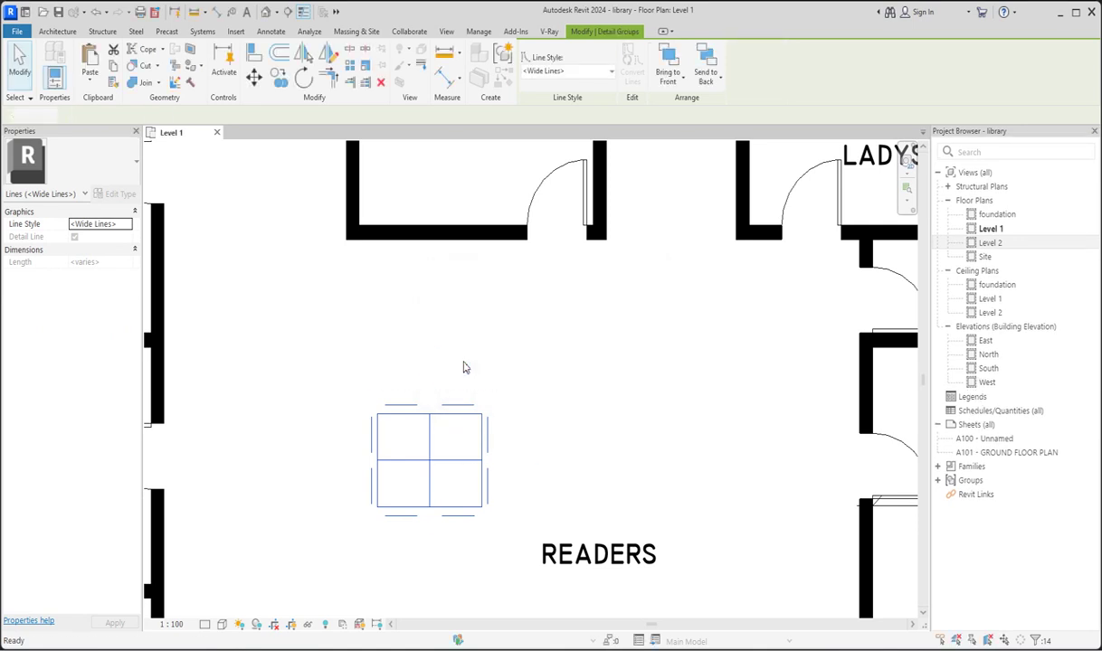
Step: Copy the union sheat group three times to form a two-by-two table arrangement, with columns about 3400 mm apart
scroll(457, 394, down, 1)
scroll(457, 393, down, 1)
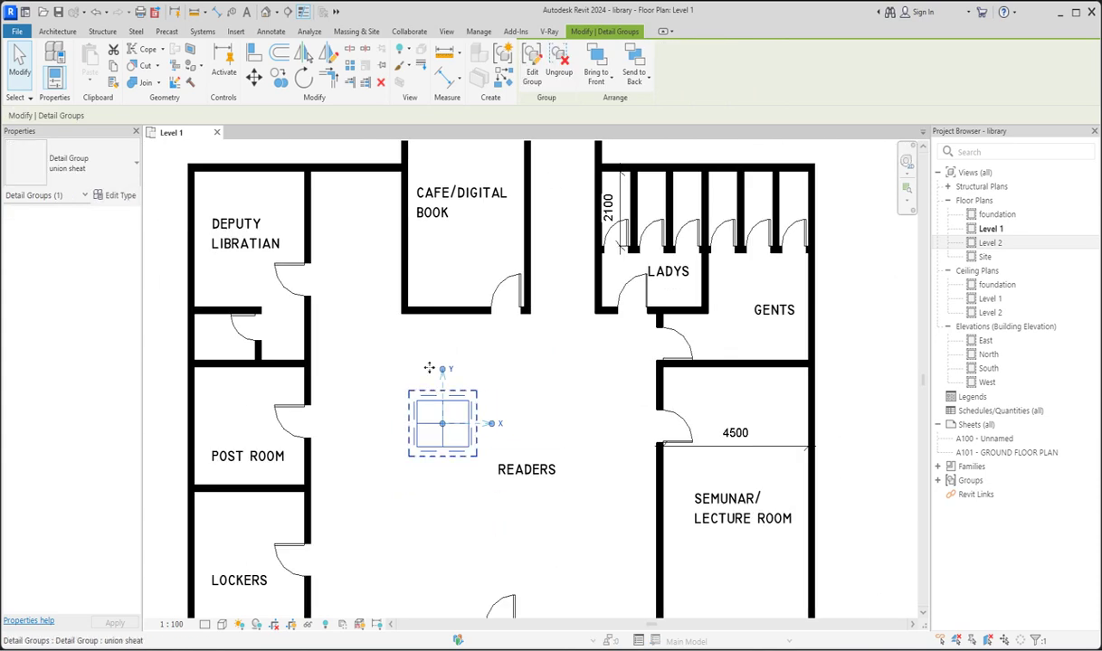
click(278, 79)
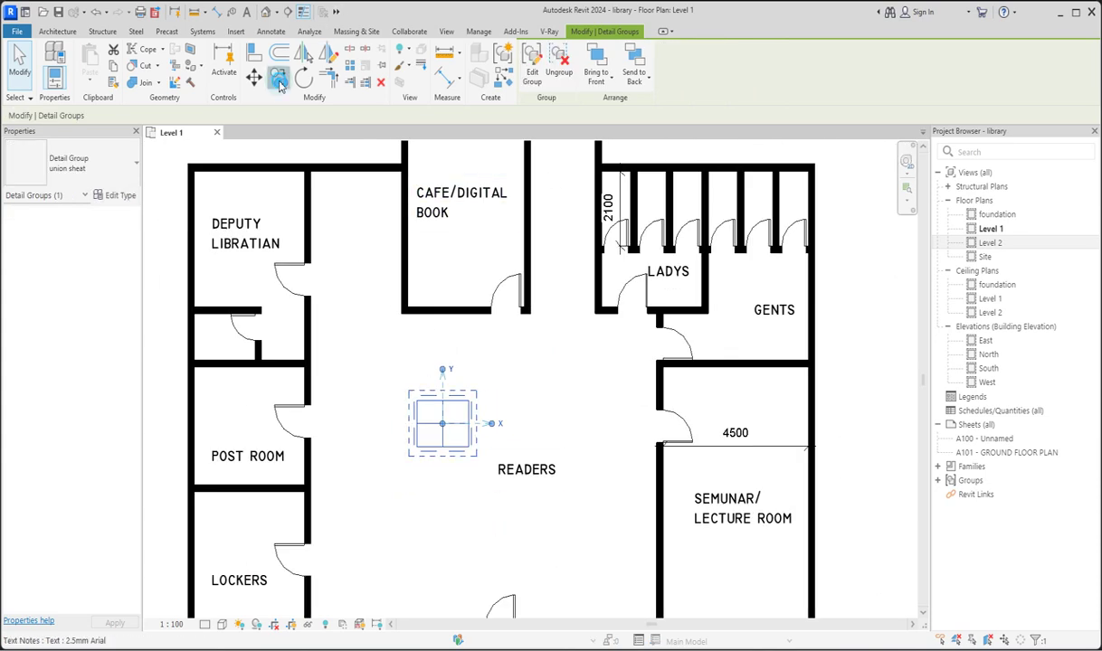
click(469, 398)
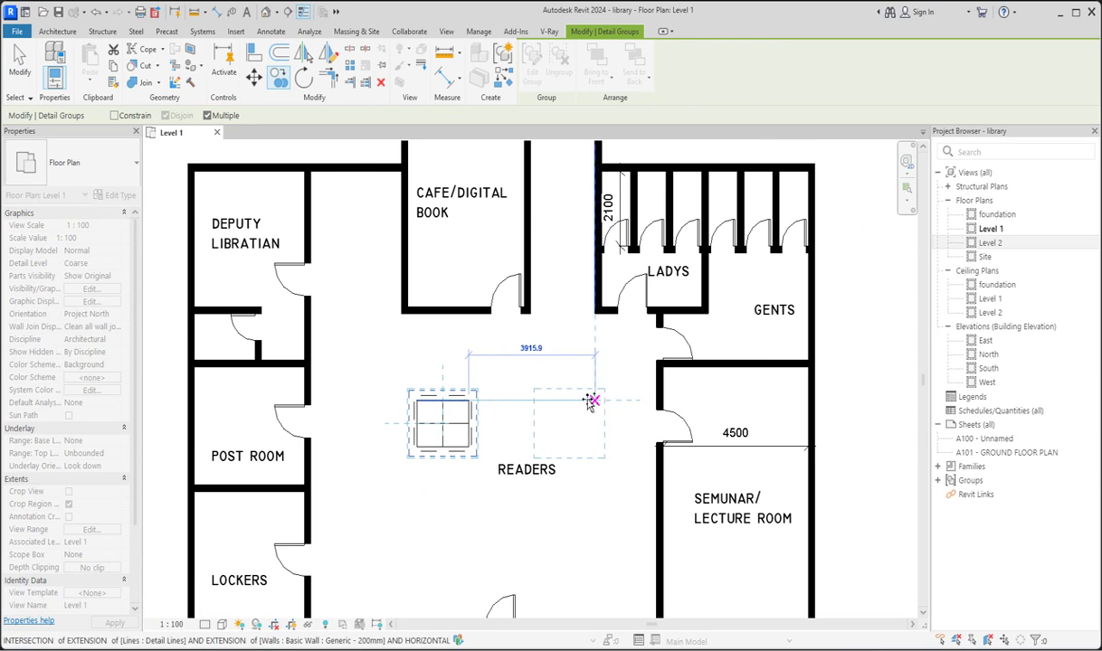
click(579, 399)
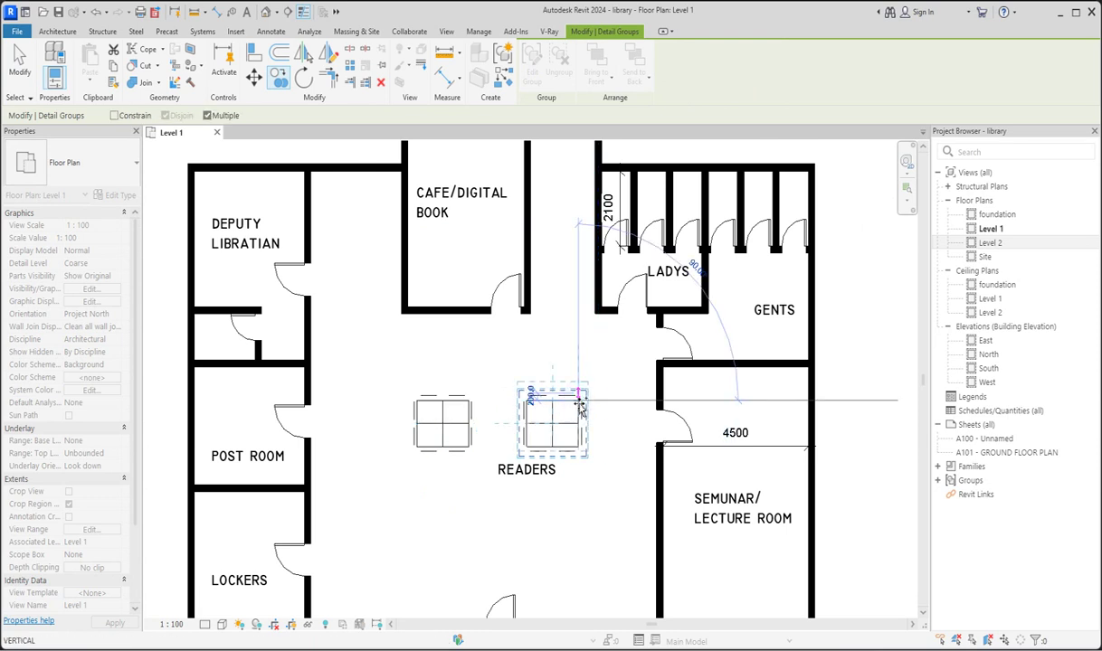
click(579, 493)
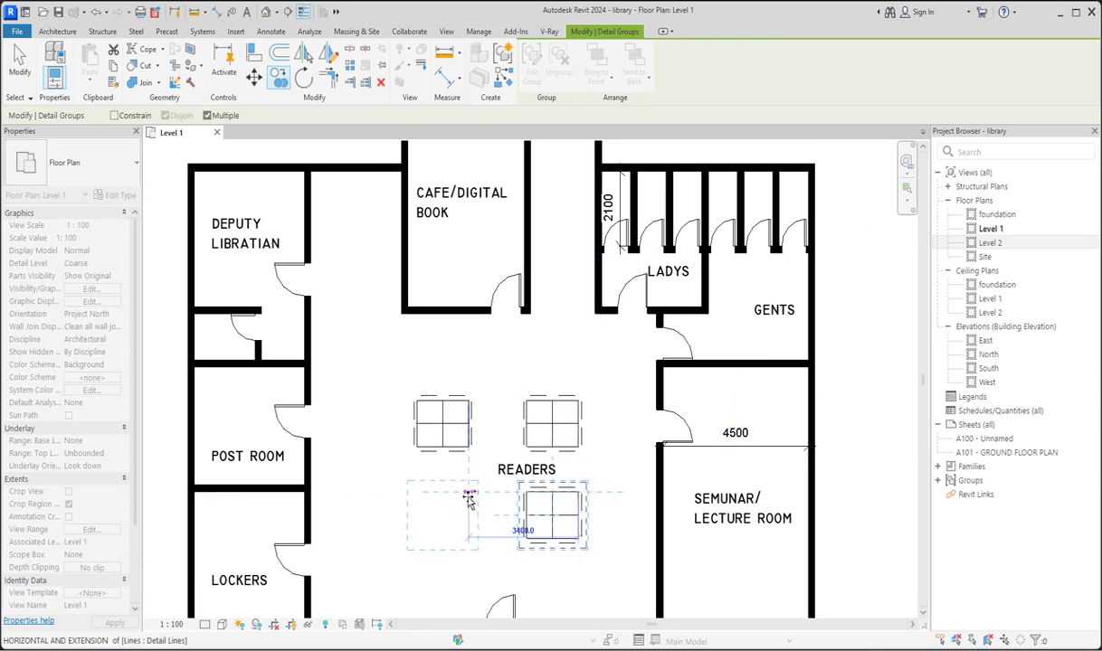
scroll(540, 543, down, 4)
click(540, 466)
key(Escape)
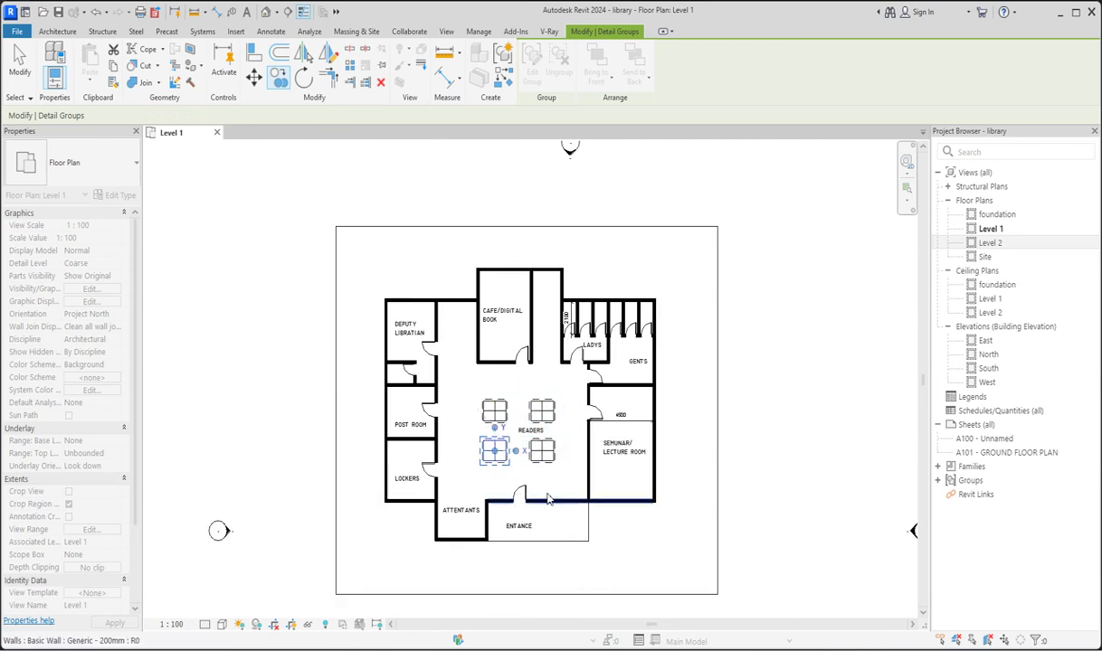
Step: Move the READERS label slightly left, centring it between the four reading tables
scroll(548, 404, up, 3)
click(506, 431)
drag(489, 422, 462, 420)
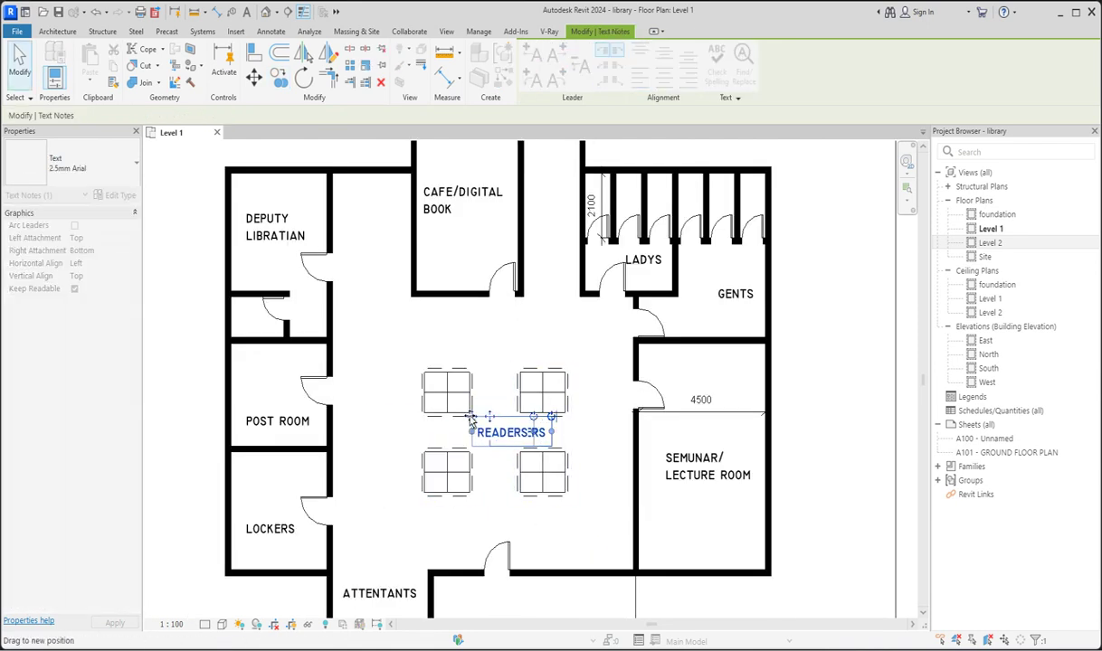
click(374, 391)
Step: Delete the single-flush door in the wall between LOCKERS and the readers area
key(z)
key(f)
scroll(376, 433, up, 3)
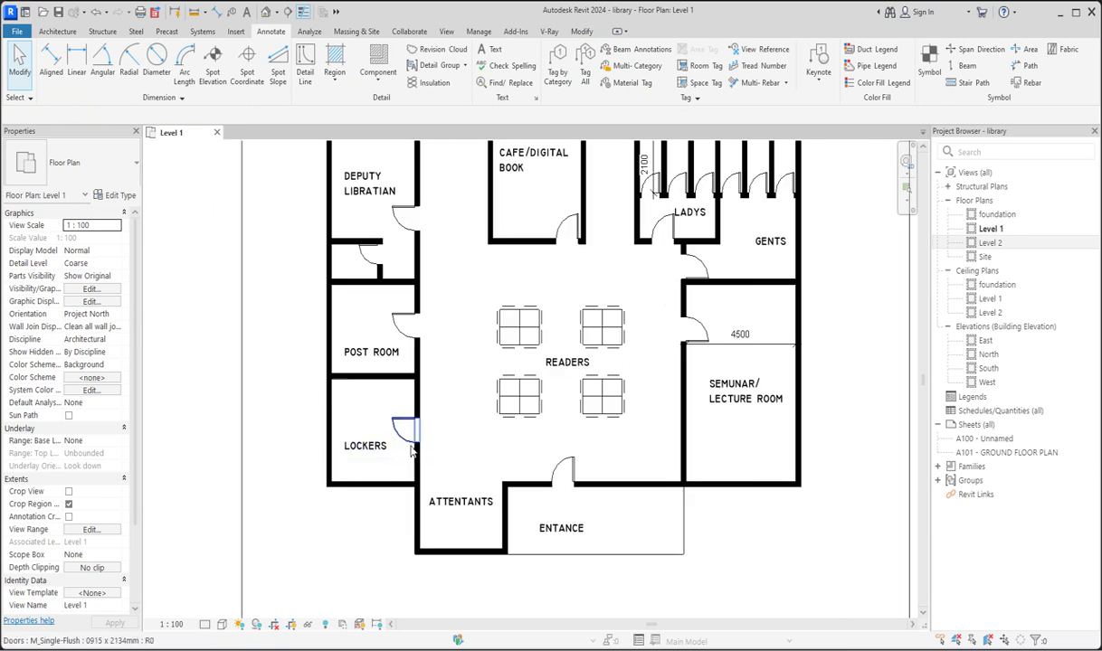
click(404, 432)
key(Escape)
Step: Split the wall between LOCKERS and the readers area about 1600 mm above the room's lower wall
click(416, 450)
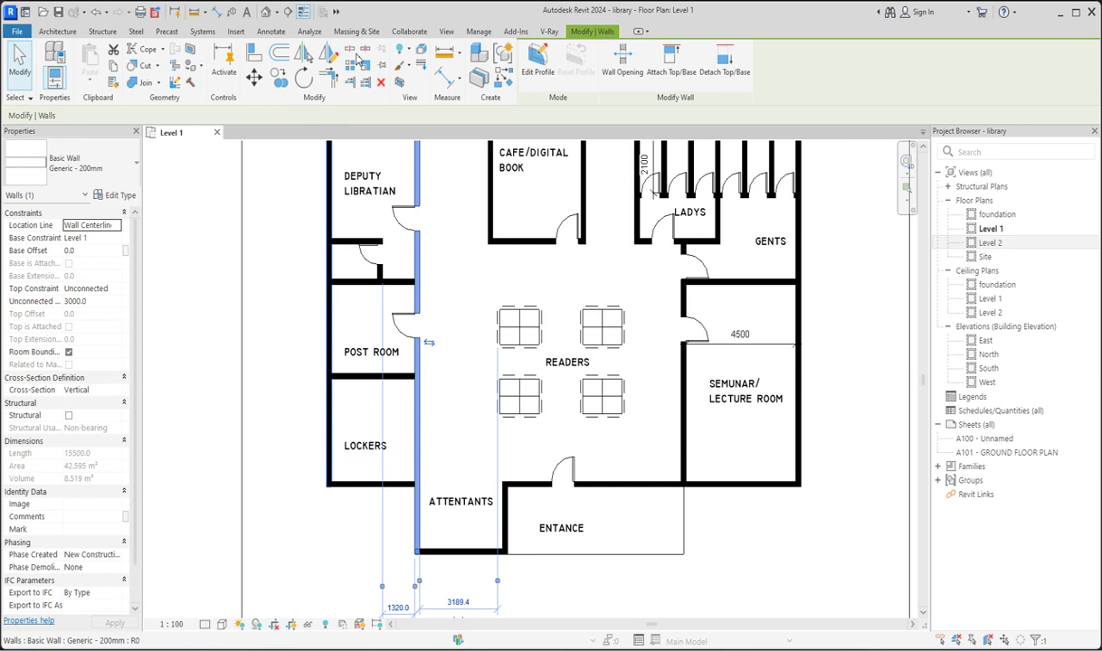
click(349, 51)
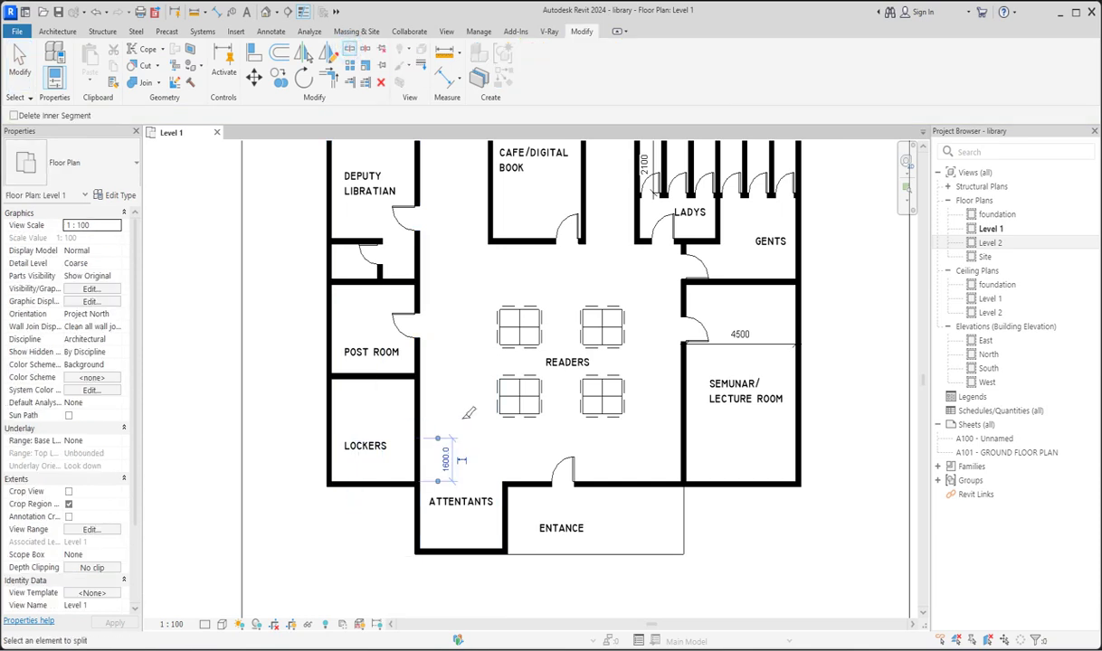
key(Escape)
Step: Pull the split wall ends apart to open LOCKERS to the readers area, shortening the lower wall segment to 3200 mm
click(417, 434)
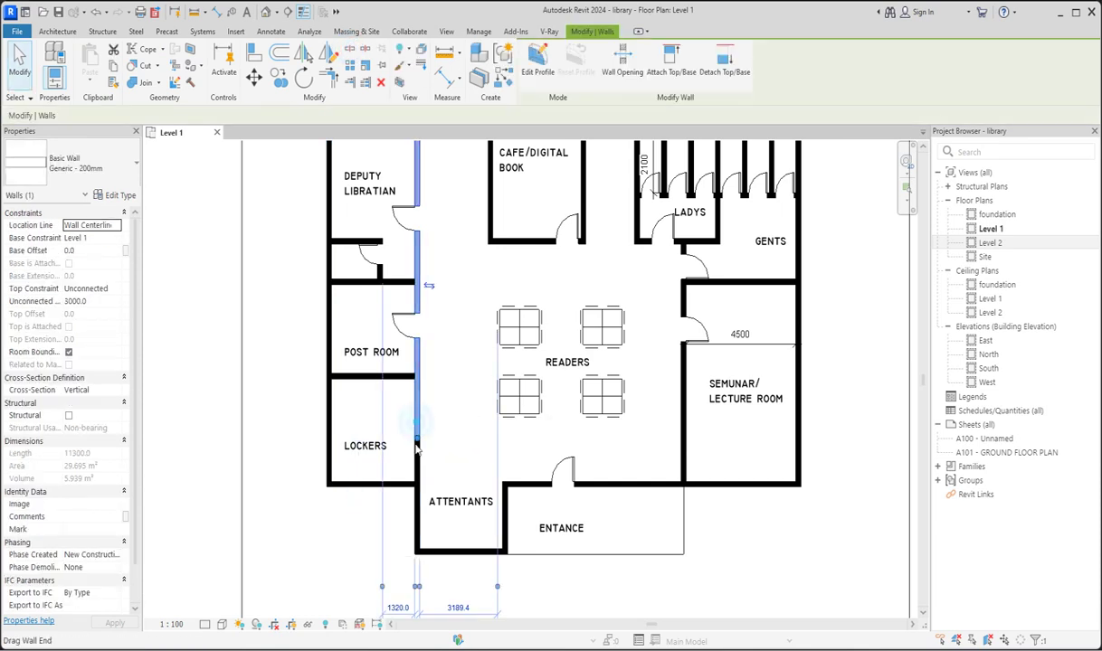
drag(415, 440, 418, 396)
click(416, 447)
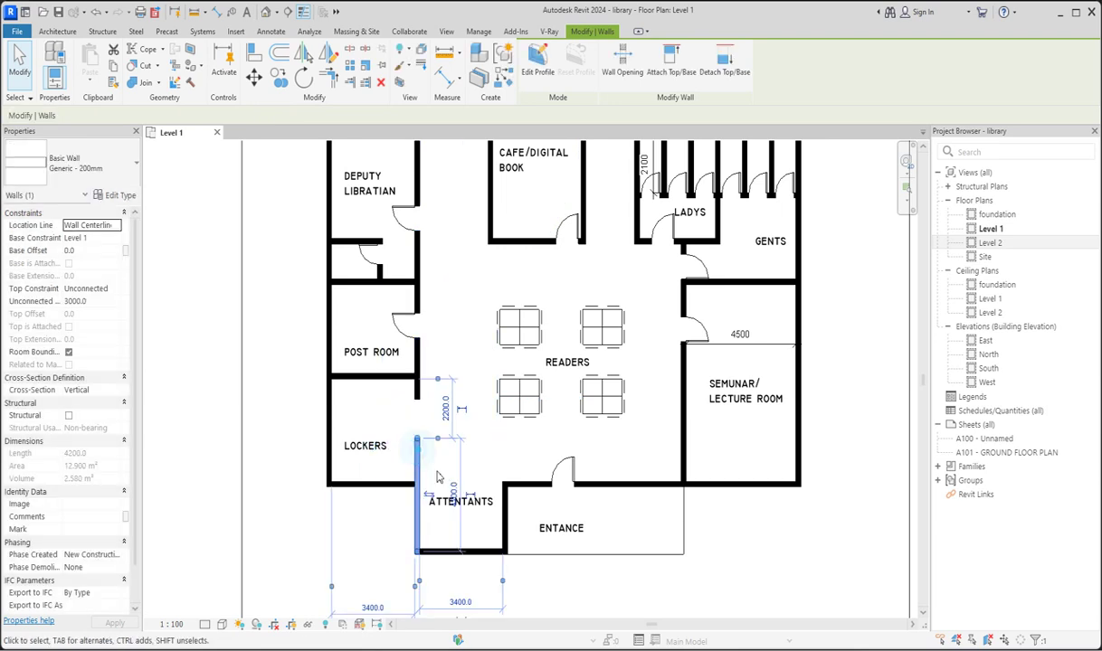
drag(416, 446, 417, 467)
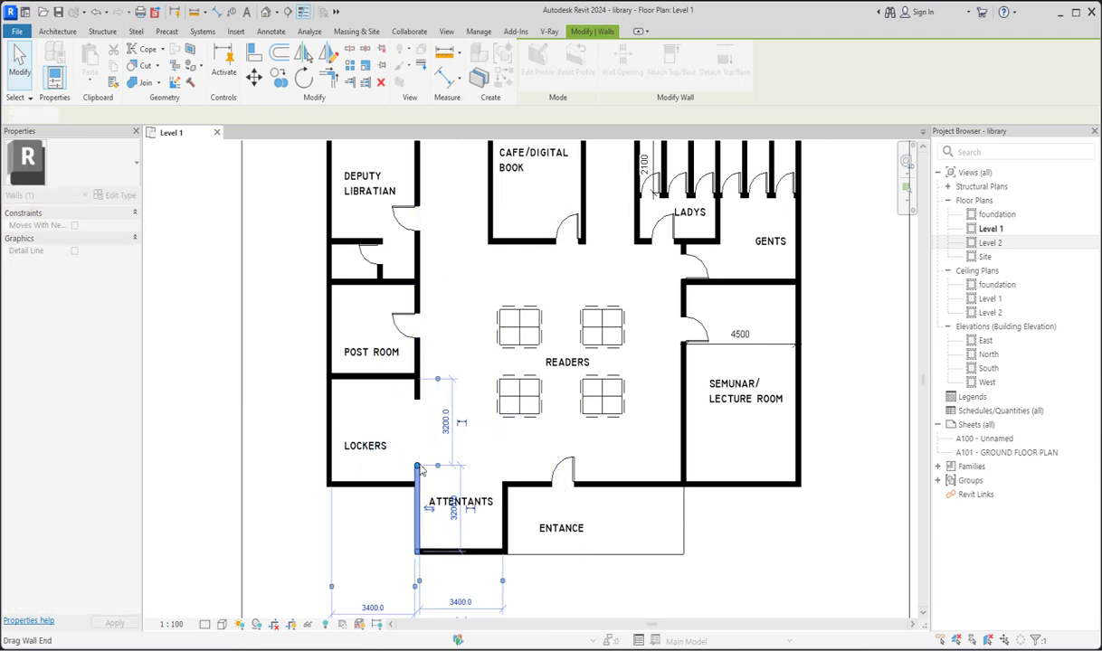
Step: Draw a U-shaped run of wide detail lines inside LOCKERS, about 2900 mm across and 2800 mm down, ending at the opening wall
click(270, 33)
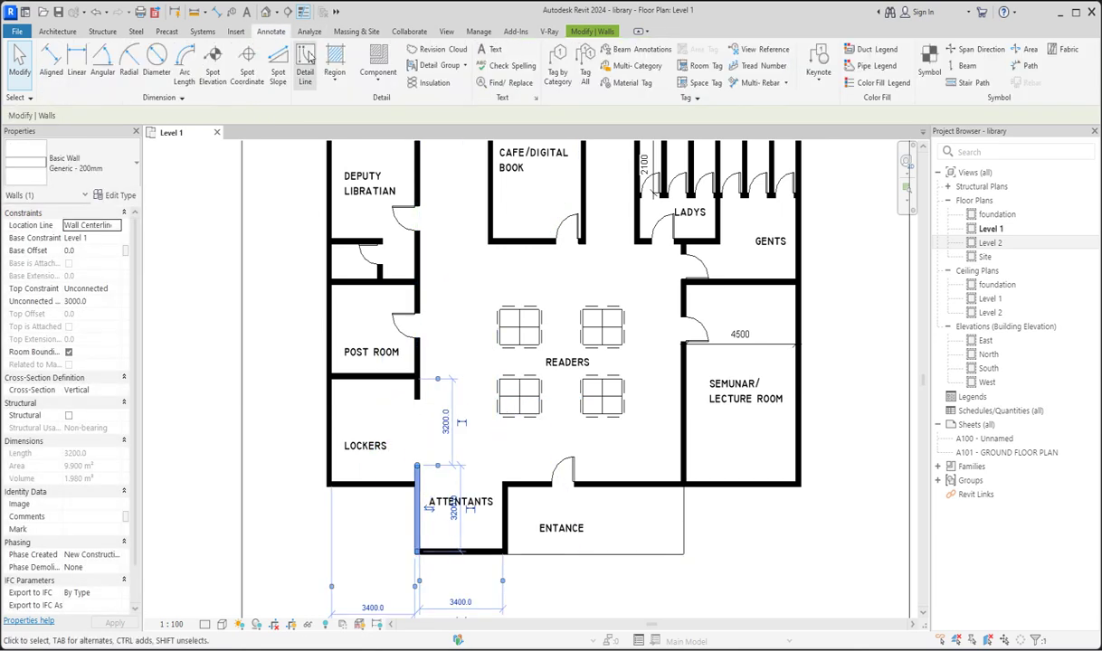
click(305, 70)
scroll(415, 398, up, 5)
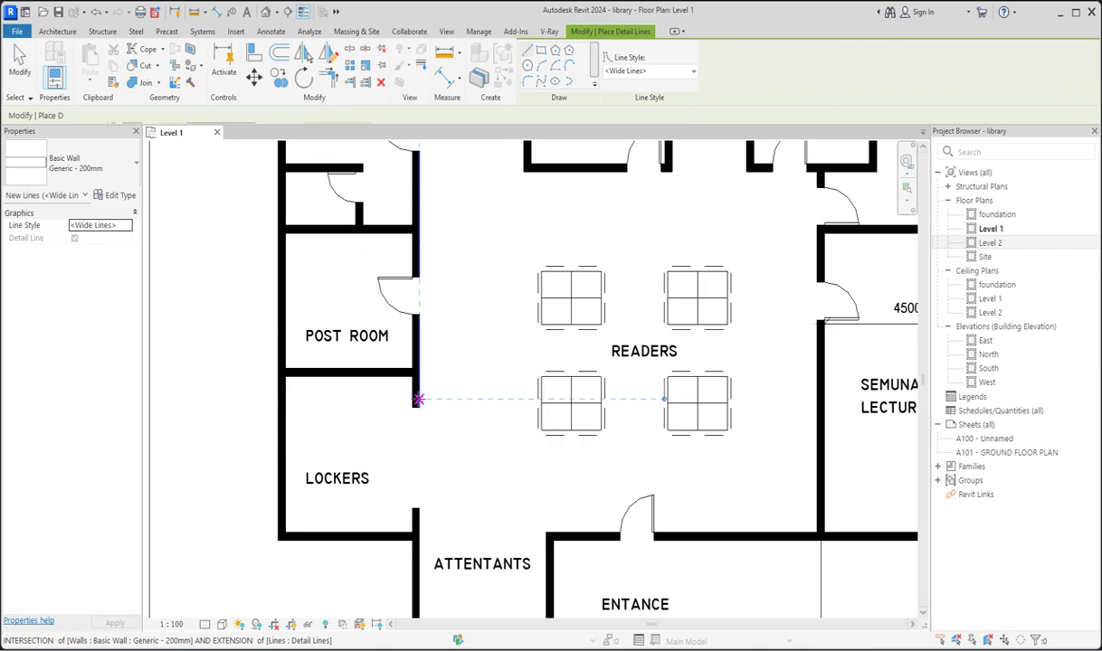
click(411, 398)
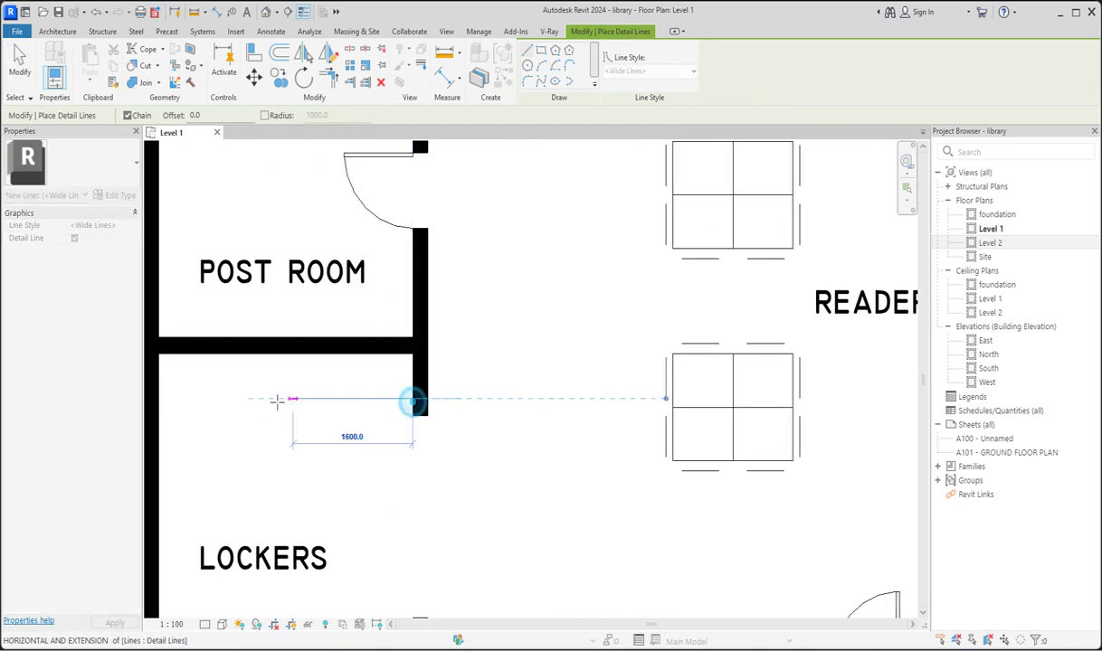
click(195, 399)
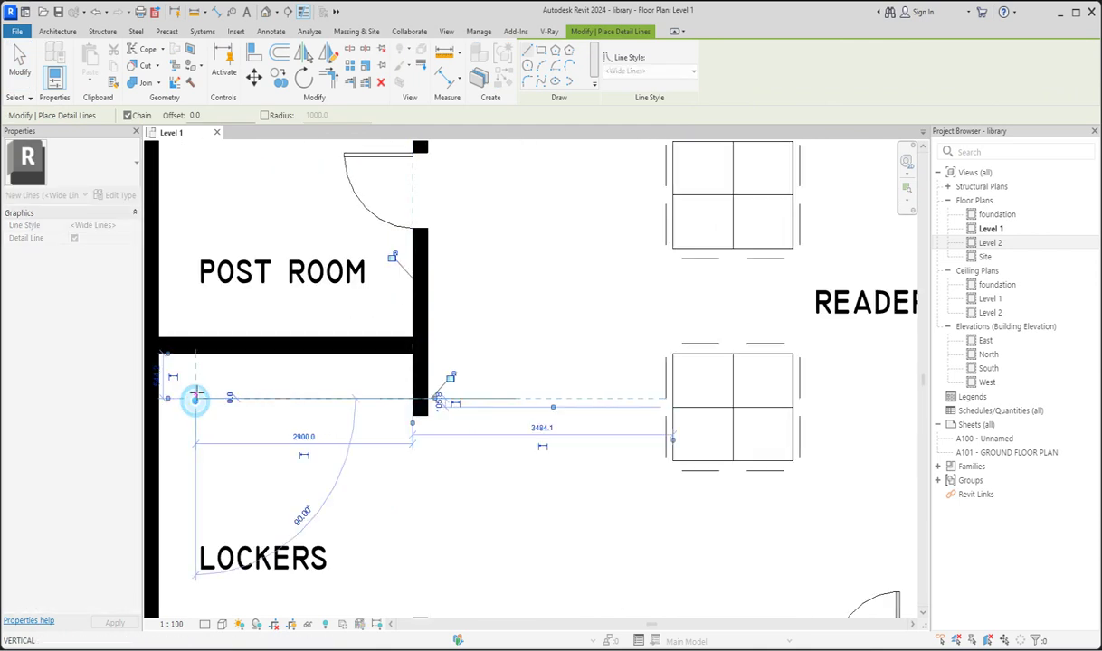
scroll(195, 396, down, 3)
scroll(195, 497, up, 3)
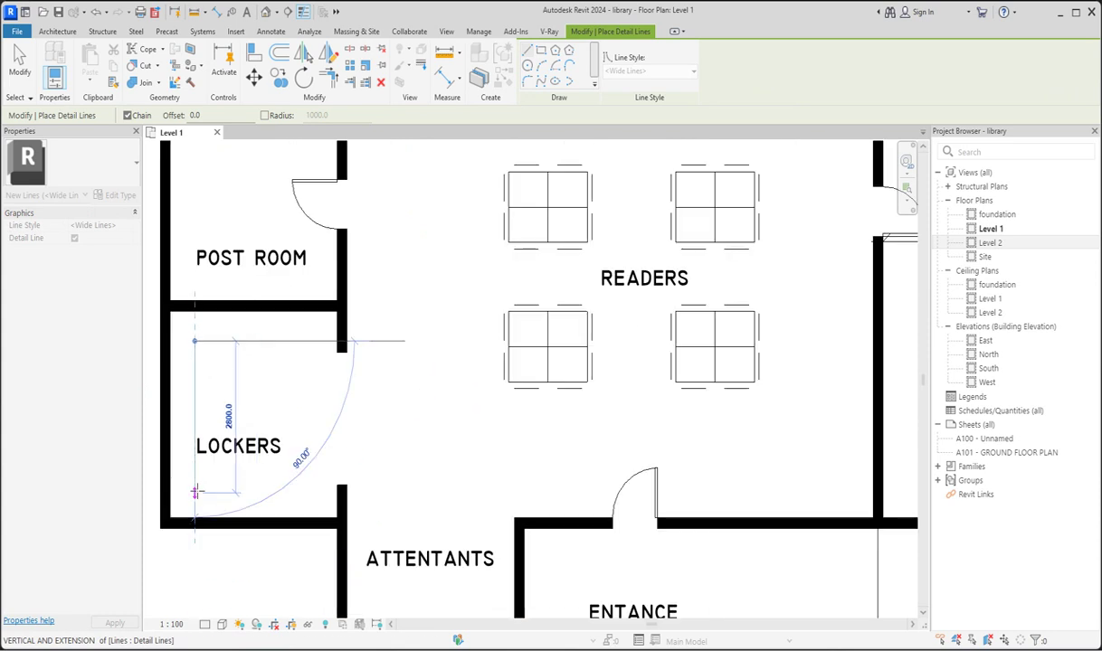
click(197, 493)
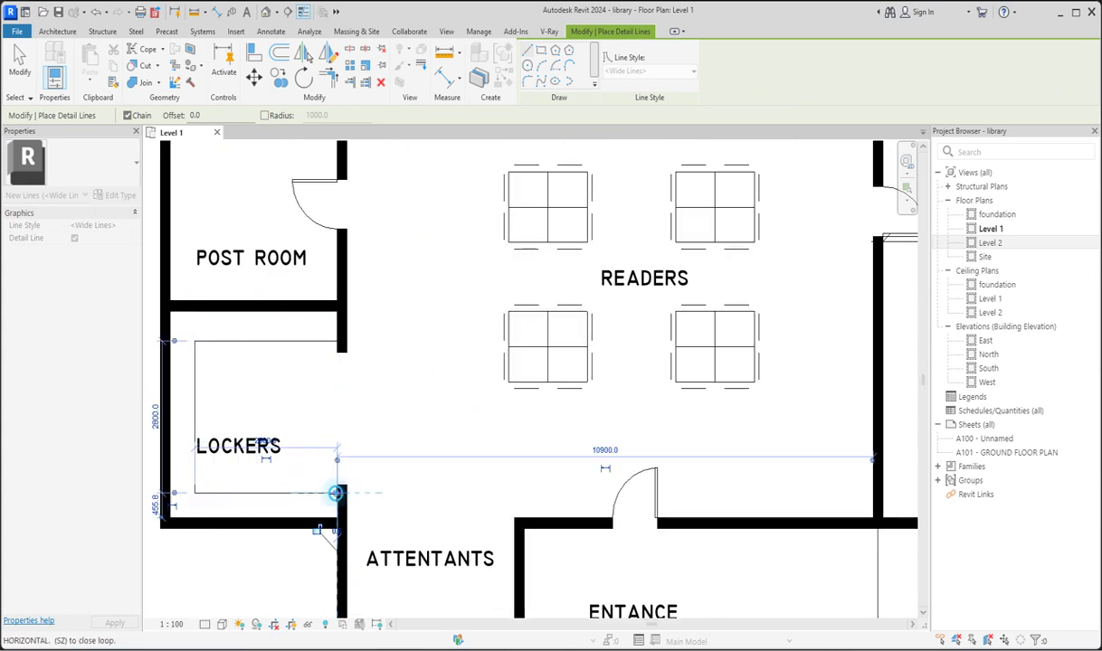
key(Escape)
scroll(418, 437, down, 5)
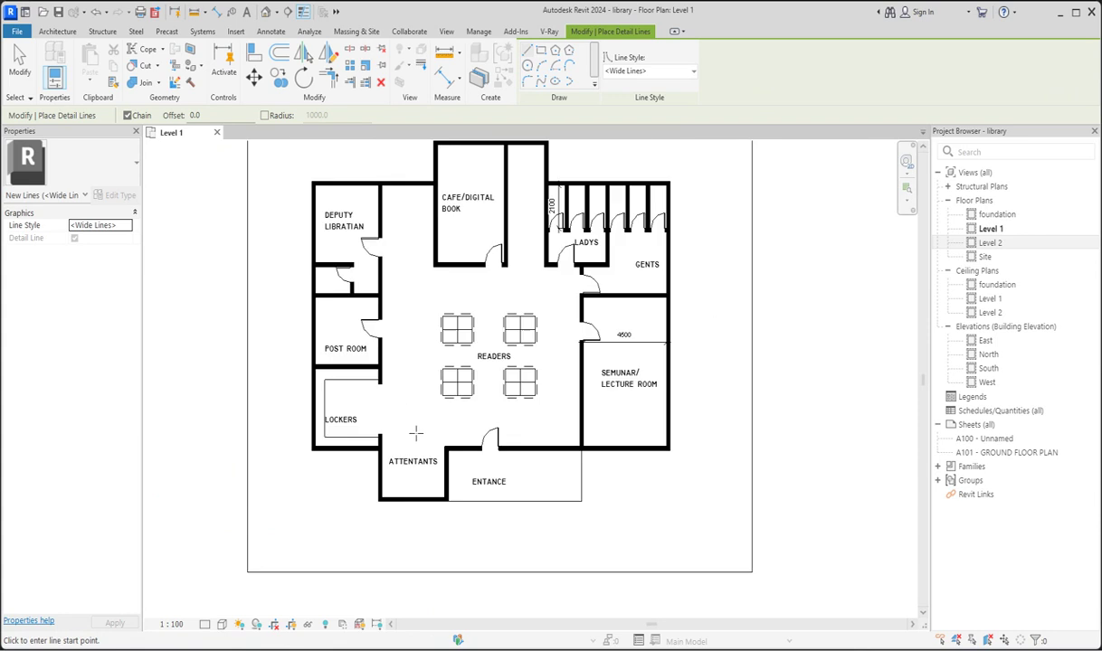
scroll(521, 418, up, 1)
key(Escape)
key(Escape)
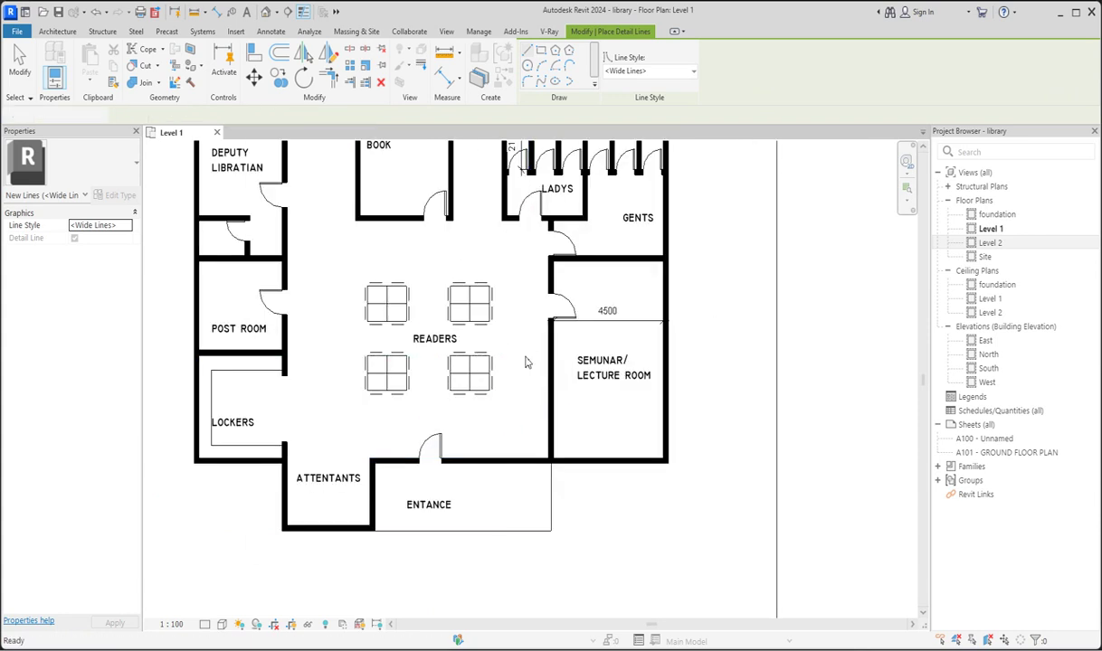
Step: Review the Level 1 plan around the entrance, toilets, reading tables and lecture room
scroll(517, 416, down, 3)
scroll(488, 470, up, 3)
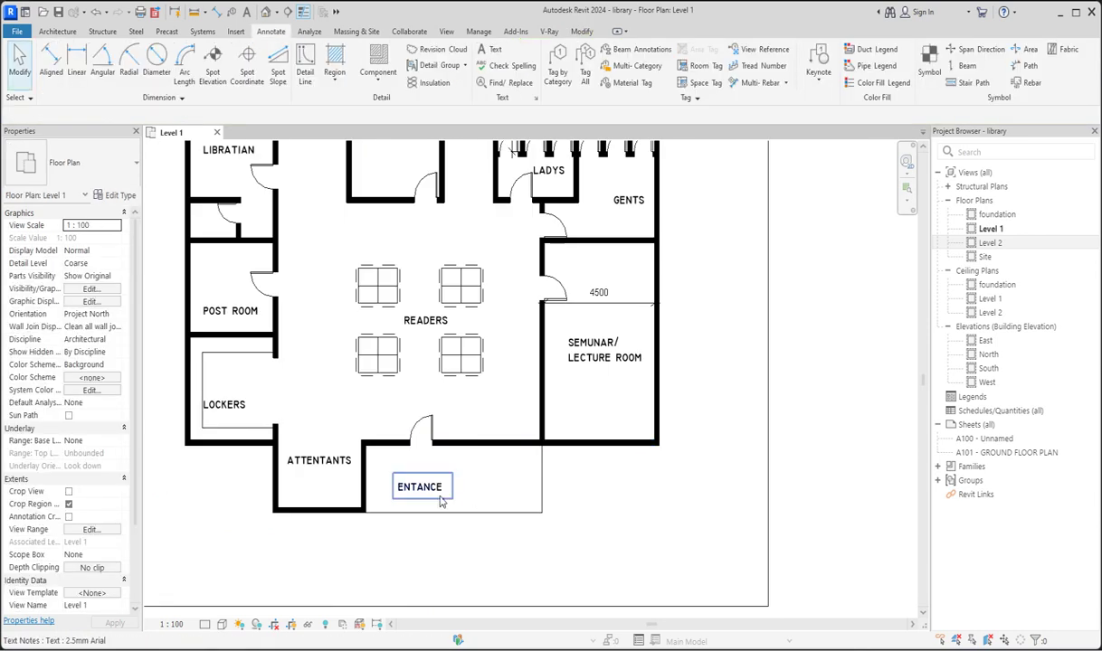
scroll(483, 476, down, 3)
scroll(506, 317, up, 3)
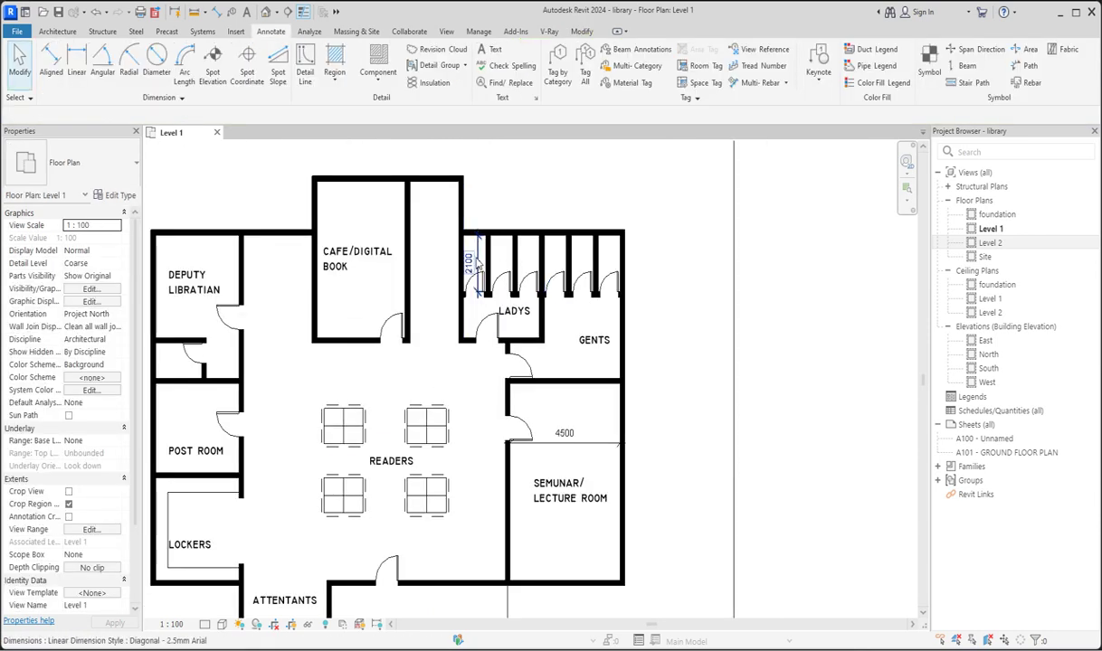
scroll(482, 258, down, 3)
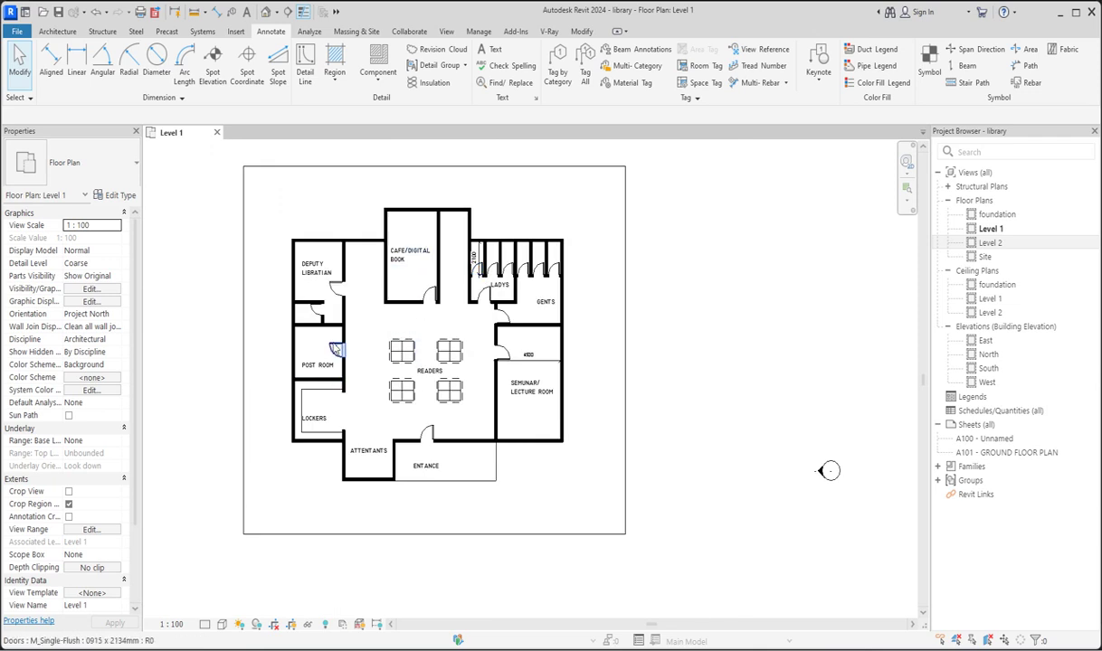
scroll(333, 348, up, 1)
scroll(331, 352, up, 2)
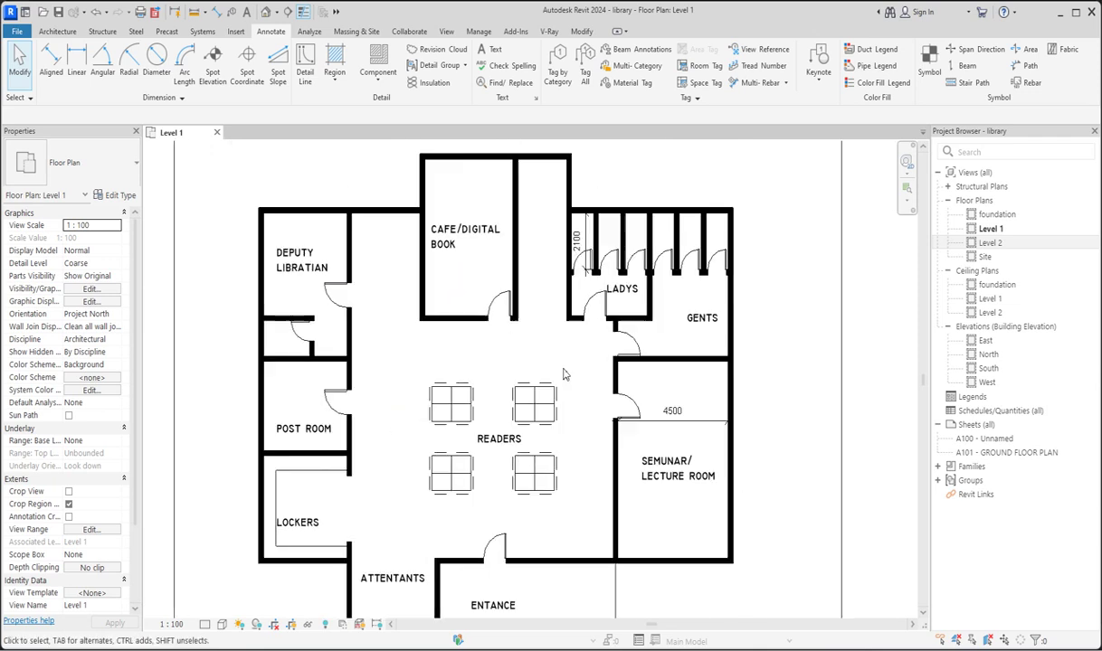
scroll(417, 386, down, 3)
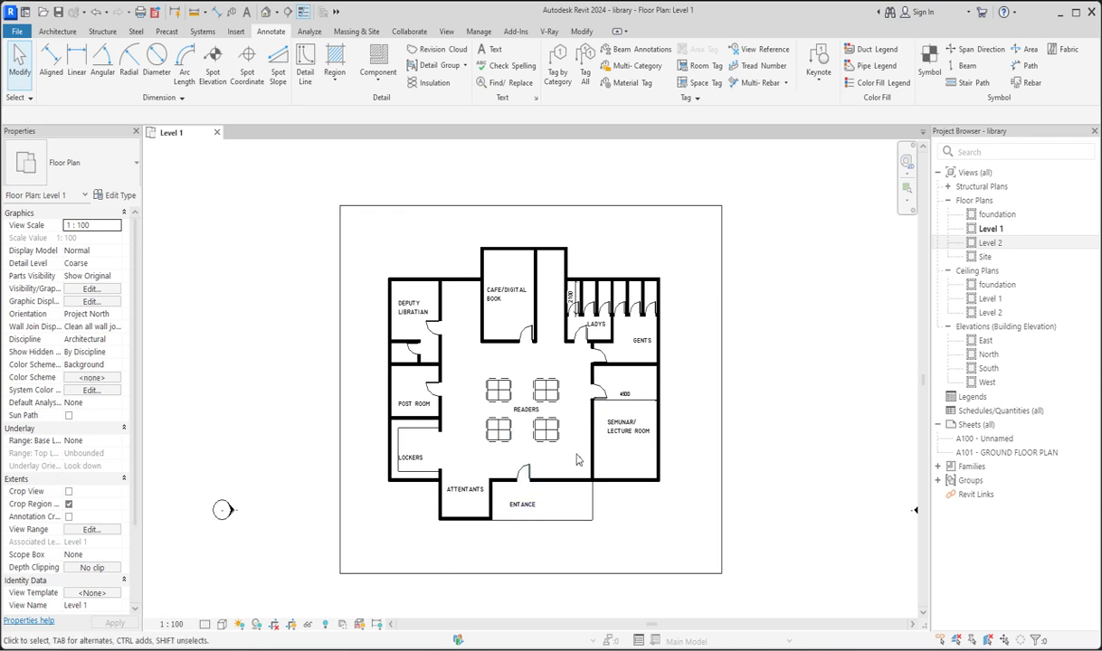
scroll(579, 462, up, 1)
scroll(537, 557, up, 1)
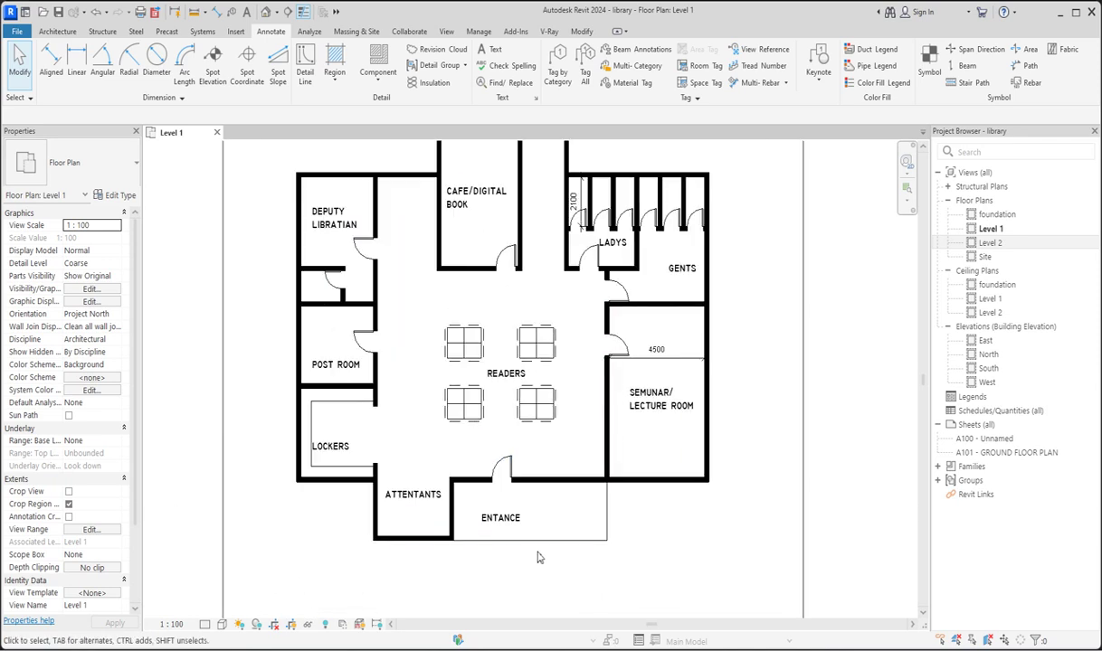
Step: Move the LOCKERS label right and slightly up so it sits clear inside the U-shaped counter lines
scroll(442, 421, up, 1)
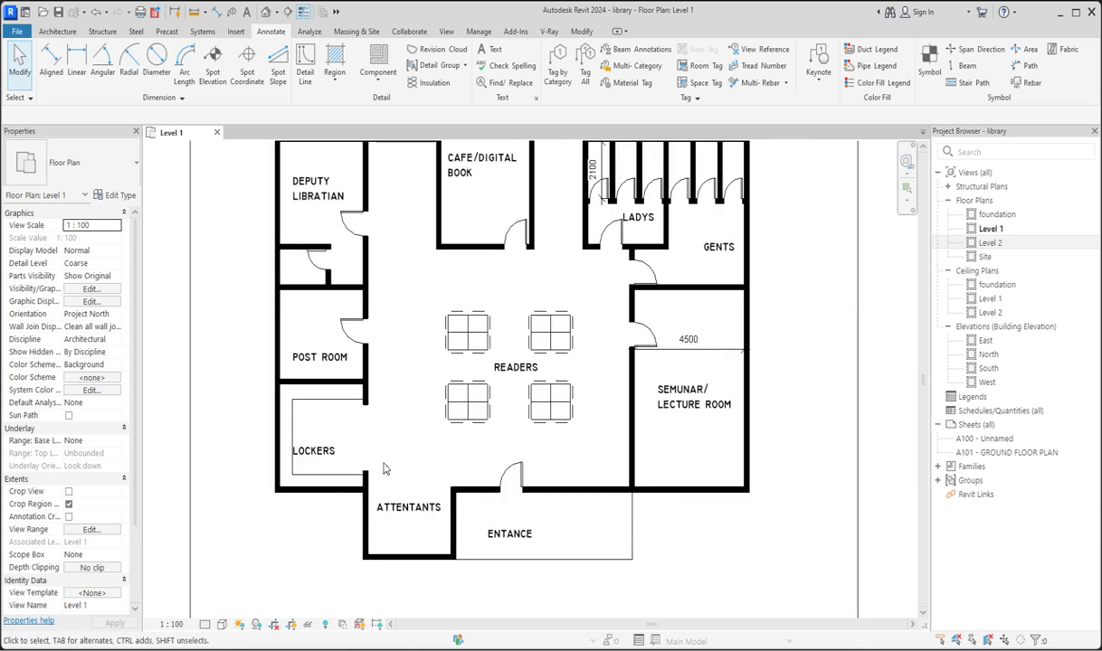
click(335, 466)
mouse_move(287, 438)
mouse_down()
mouse_move(301, 421)
mouse_move(309, 427)
mouse_up()
click(393, 414)
Step: Check the whole ground-floor layout for room labels, openings and furniture placement
scroll(395, 409, down, 2)
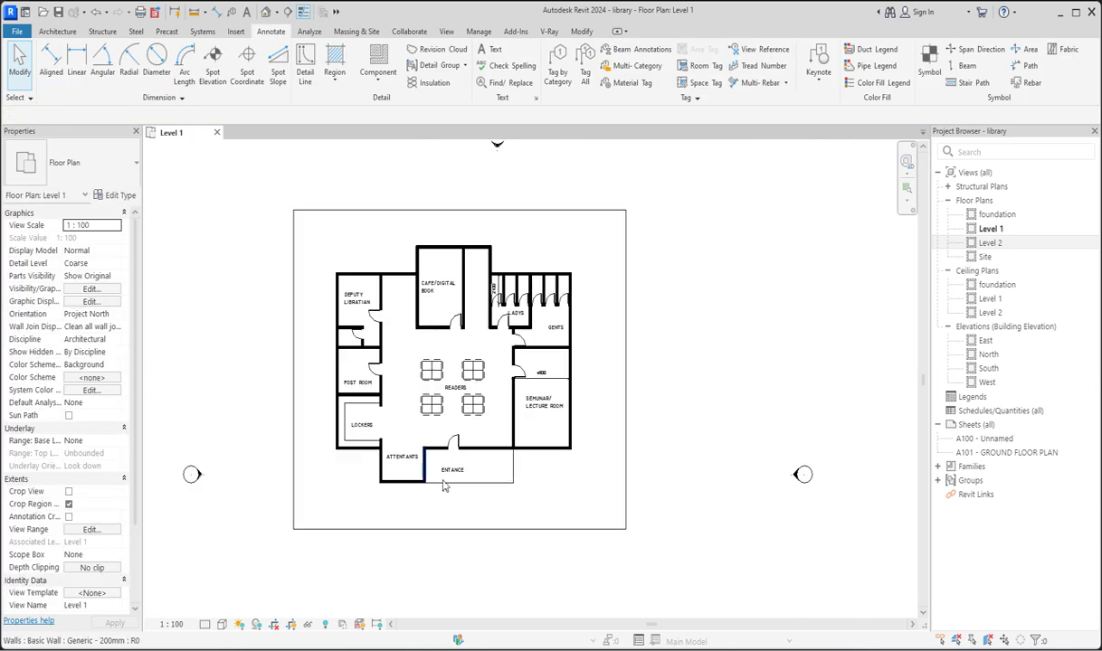
scroll(569, 439, up, 2)
scroll(533, 504, down, 2)
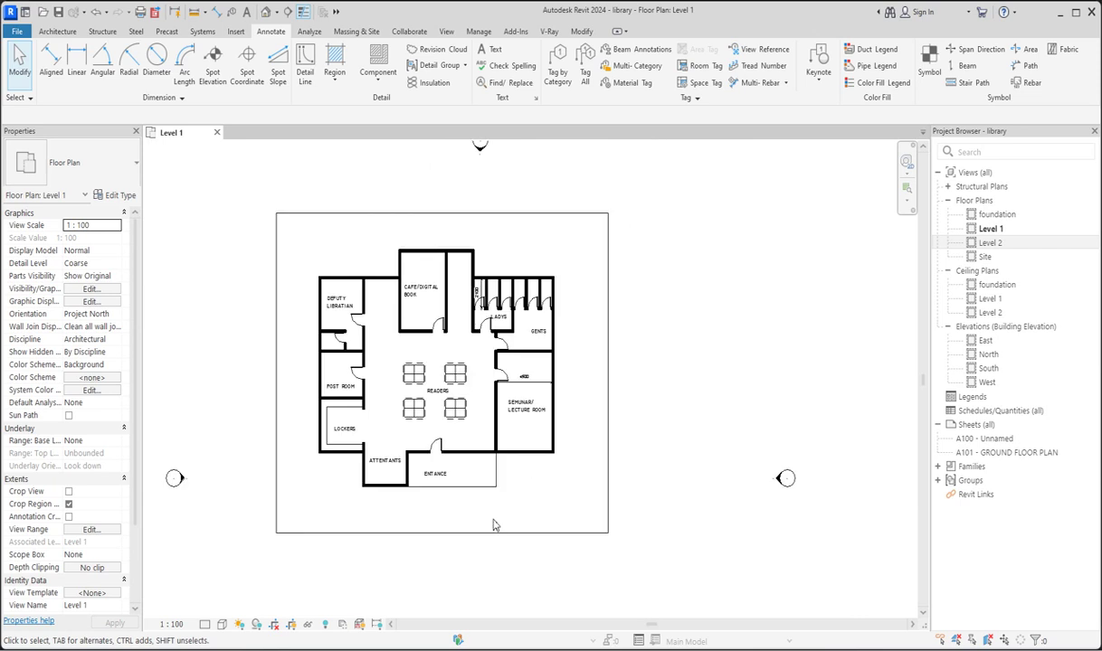
scroll(444, 504, up, 2)
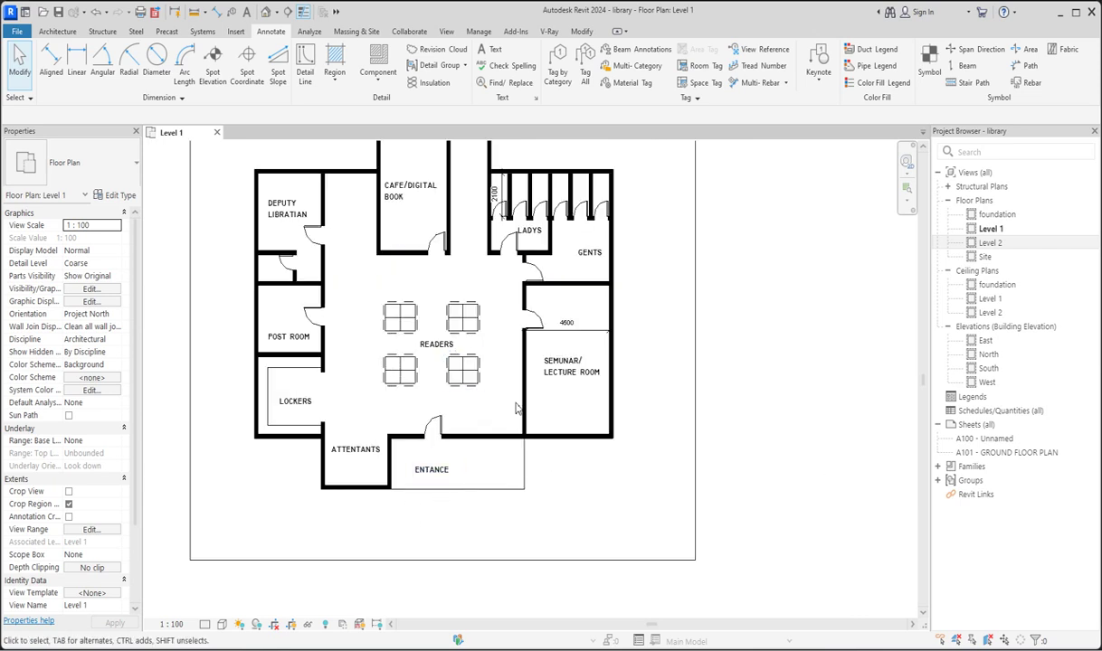
scroll(531, 437, down, 1)
scroll(416, 258, up, 2)
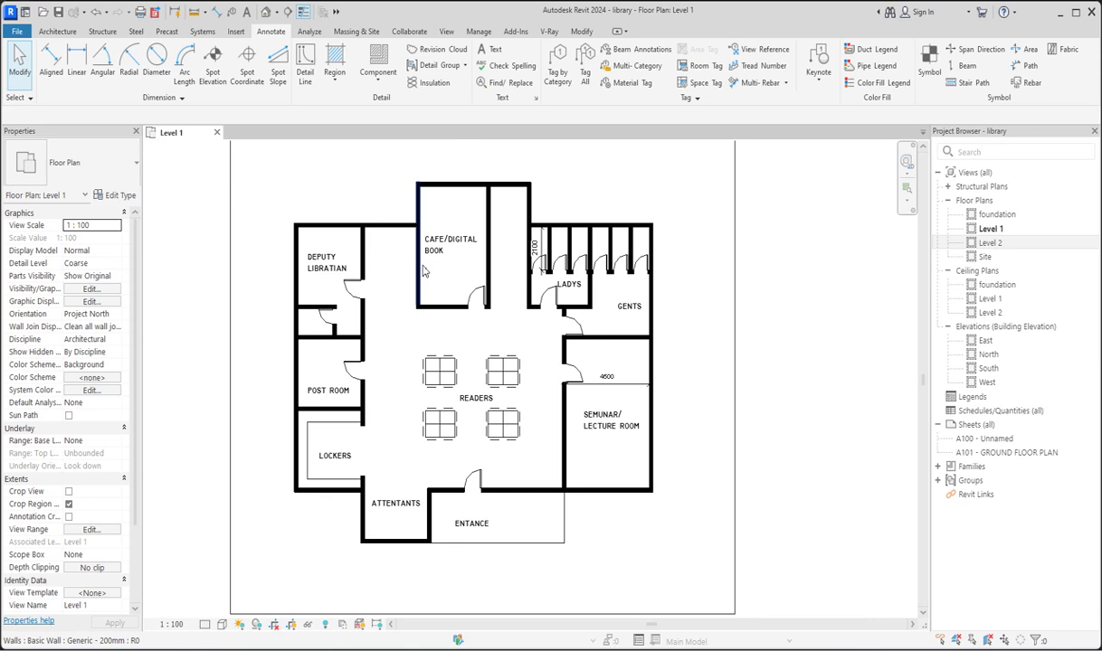
scroll(436, 264, up, 1)
scroll(437, 264, down, 2)
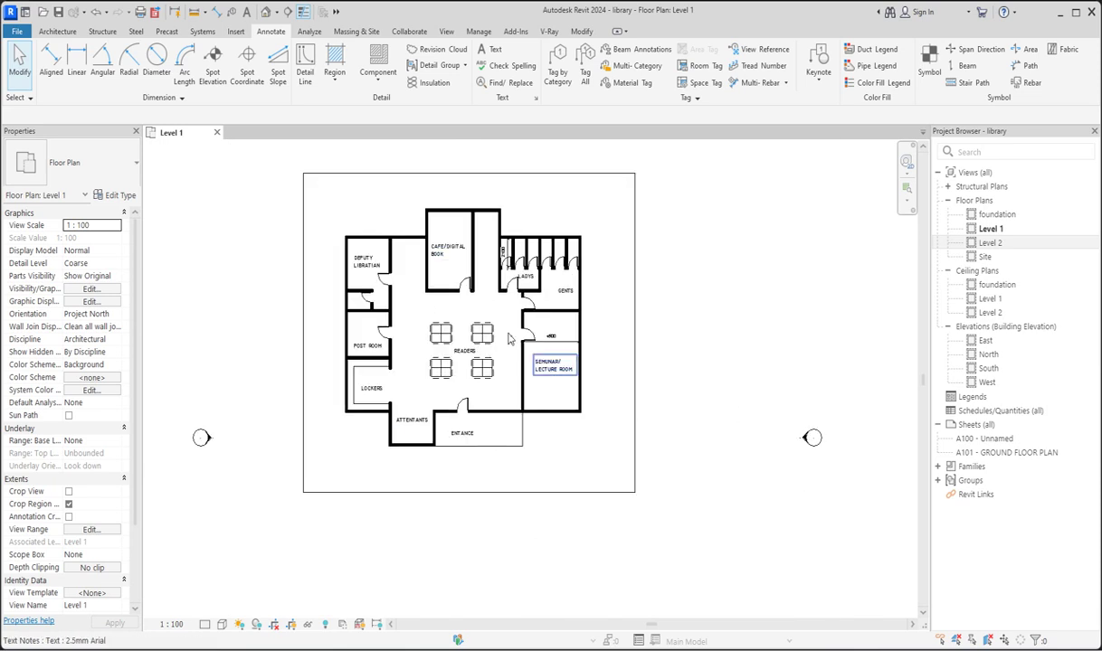